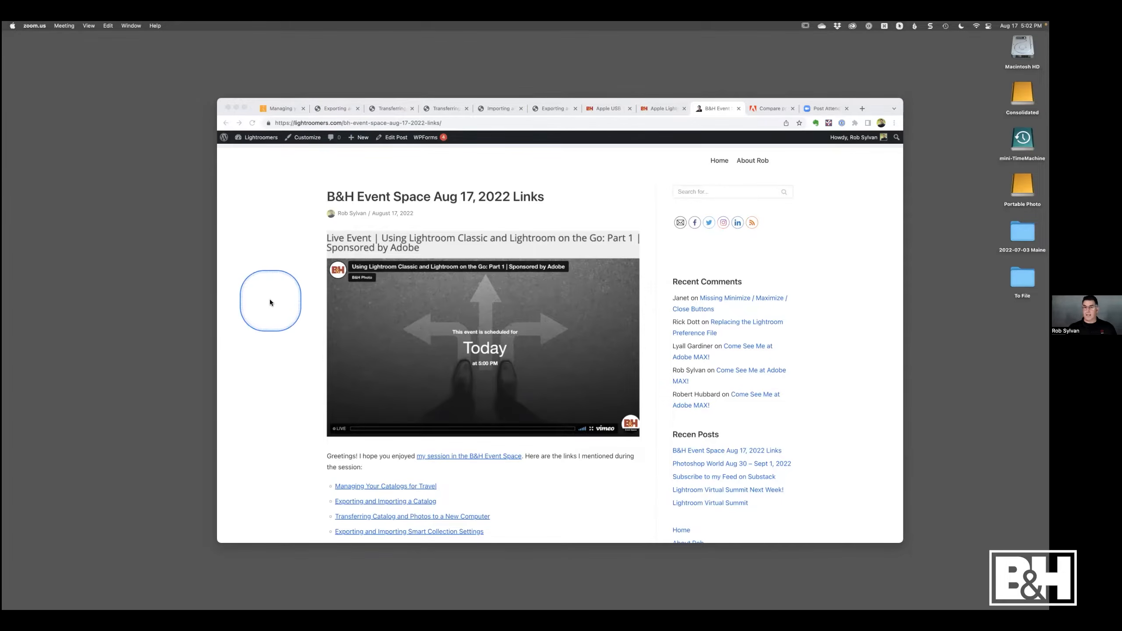
- Scroll through the B&H Event Space links page to review the listed session resources
scroll(298, 338, down, 3)
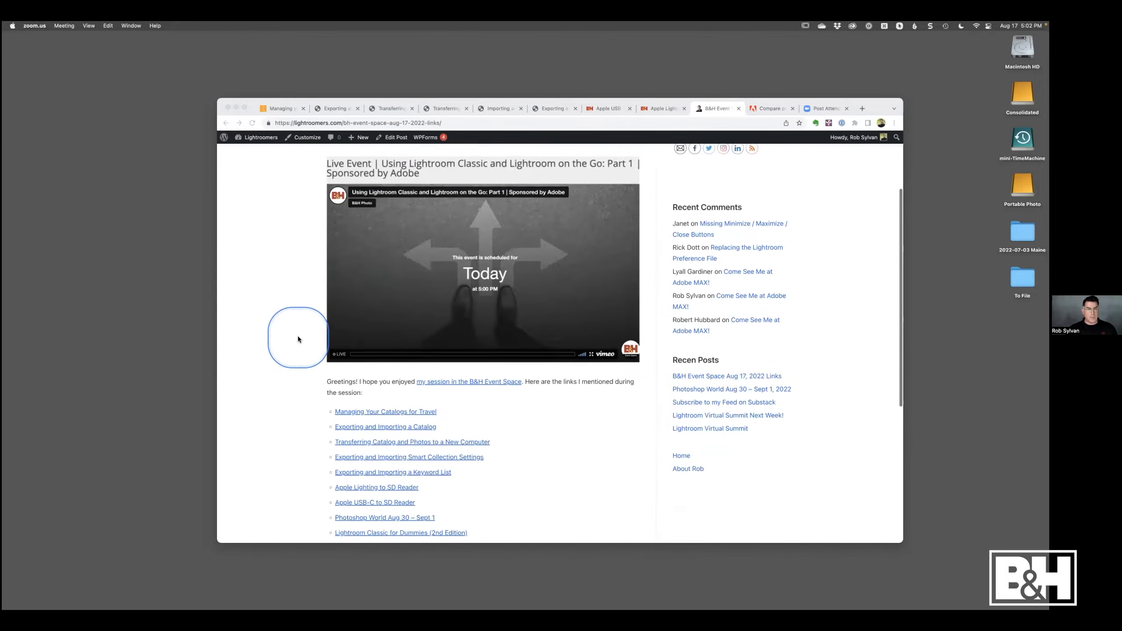
scroll(310, 345, up, 4)
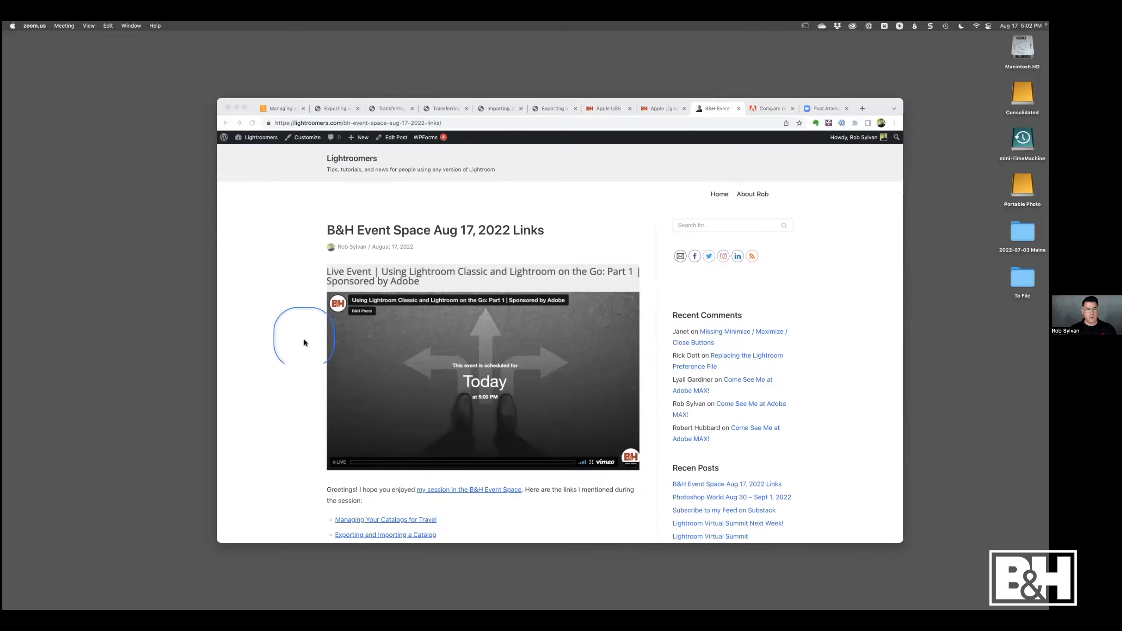
scroll(295, 345, down, 3)
scroll(296, 346, down, 2)
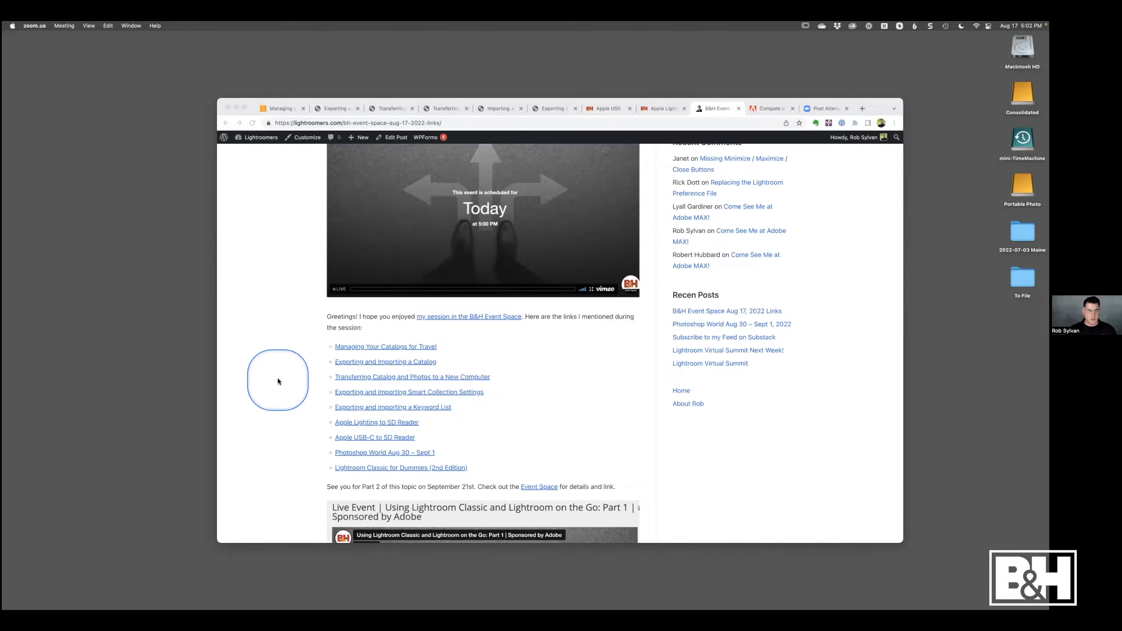
scroll(278, 379, down, 2)
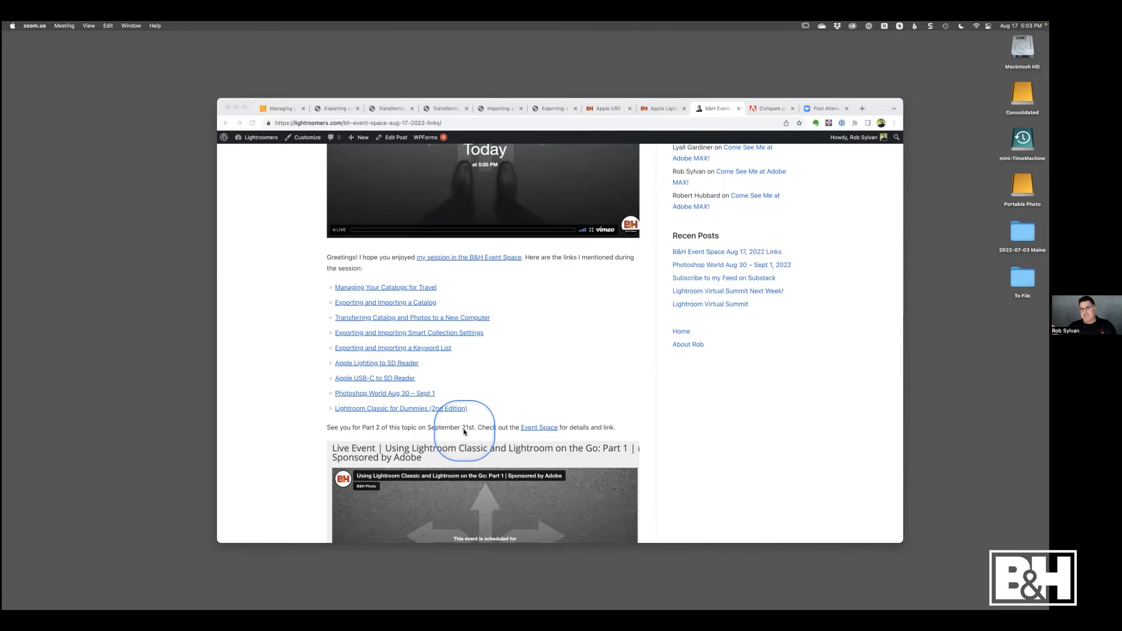
click(474, 411)
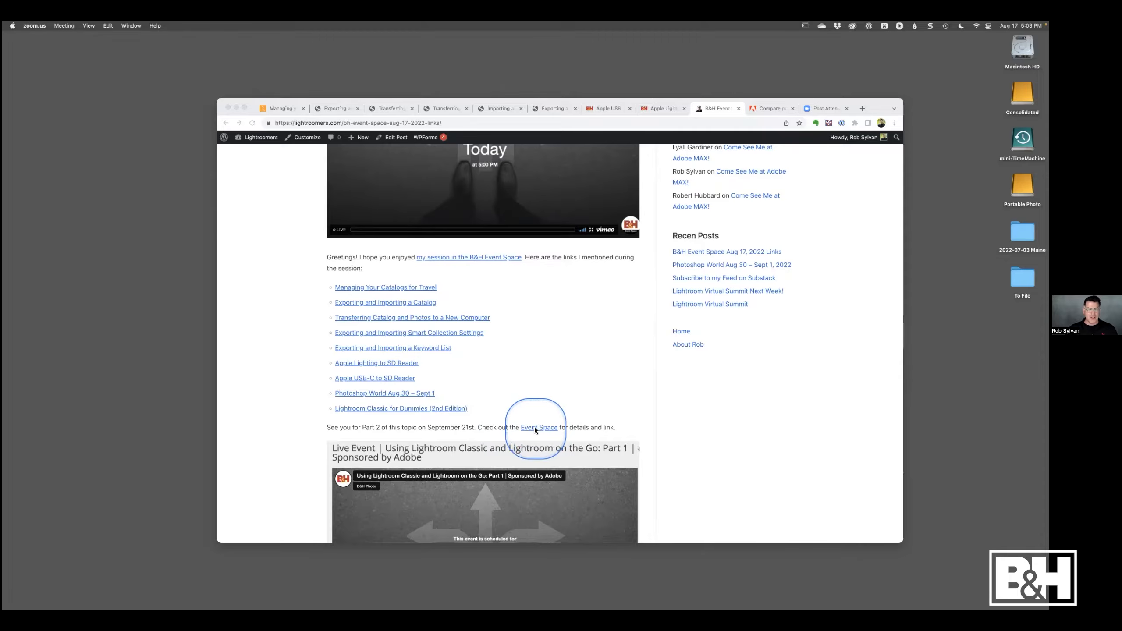
scroll(538, 376, up, 2)
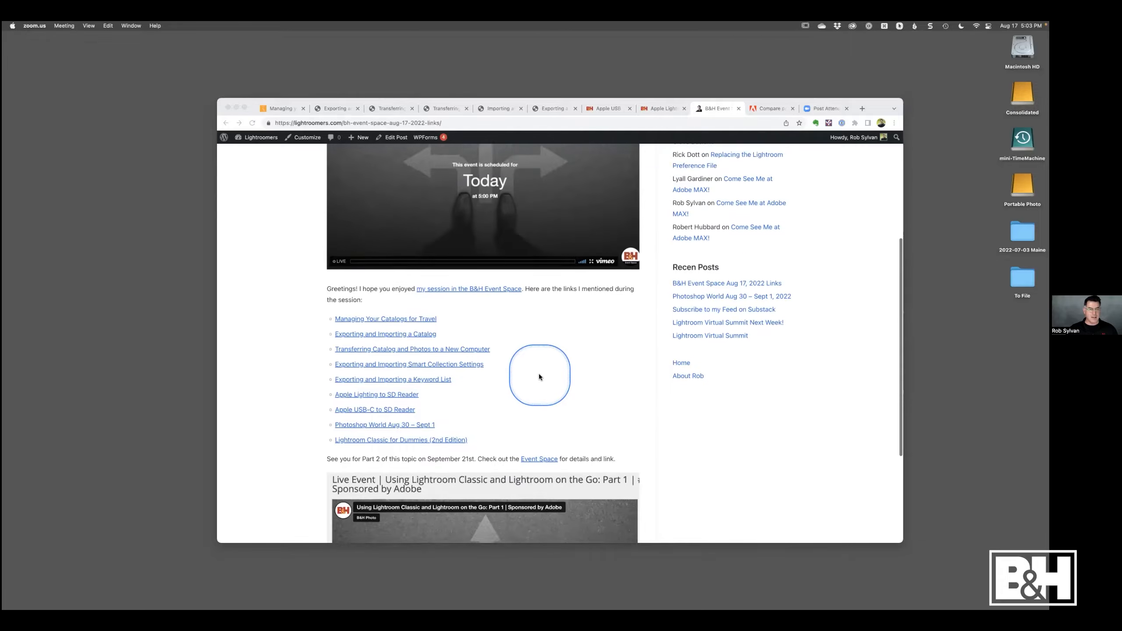
scroll(538, 376, up, 5)
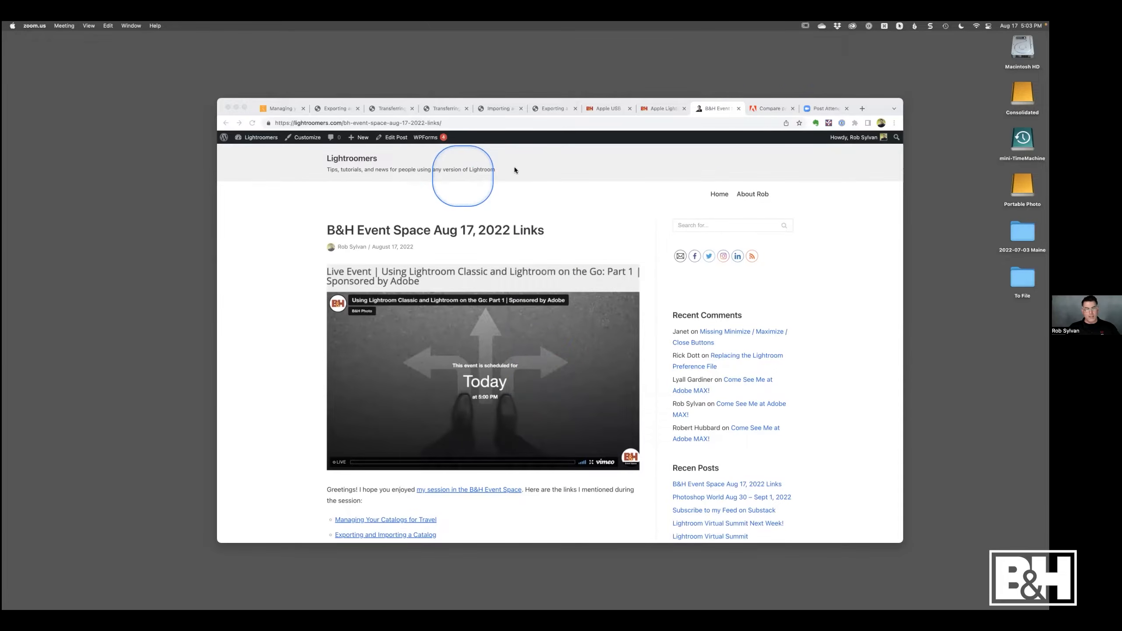
- Open the Adobe compare-plans tab and review the Photography and Lightroom plan features and storage
click(766, 111)
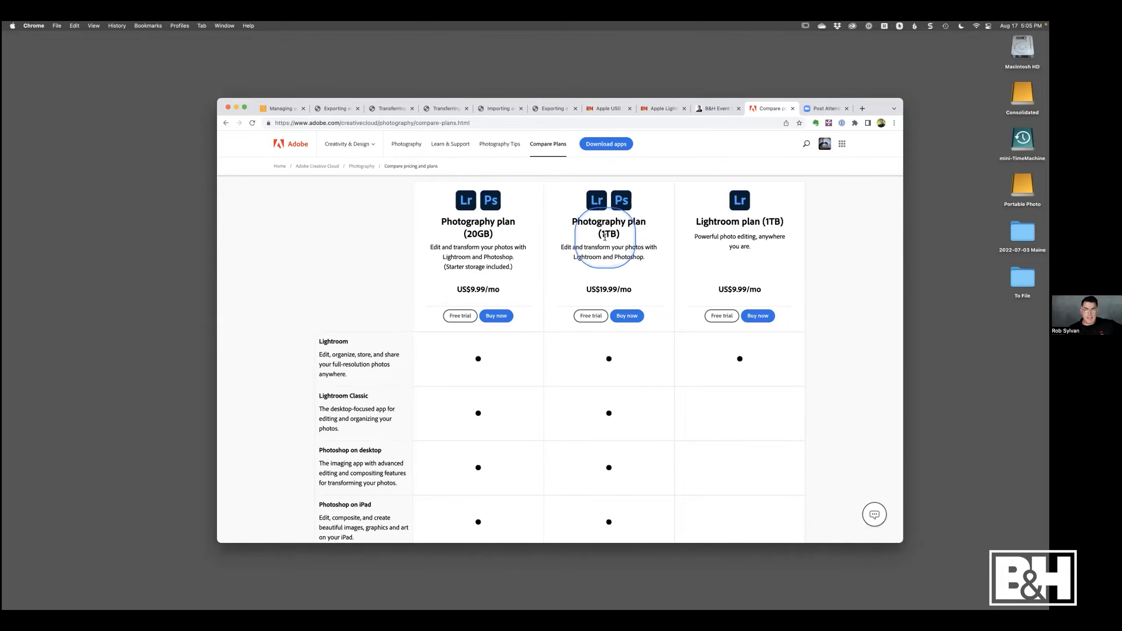
drag(602, 233, 617, 233)
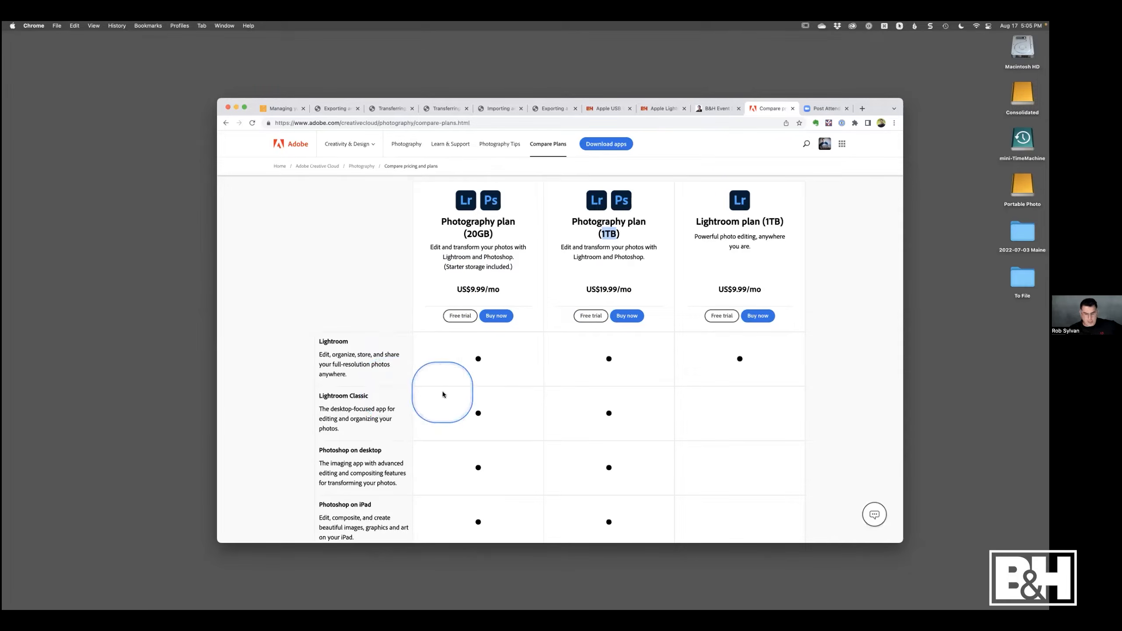
click(607, 248)
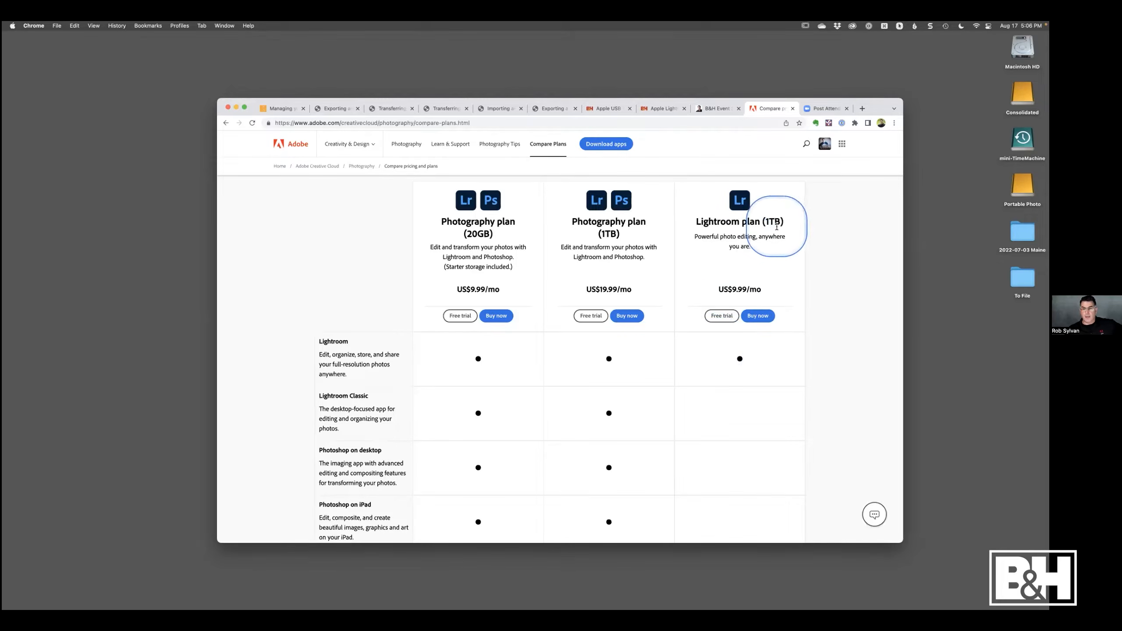
scroll(710, 384, down, 3)
scroll(711, 388, down, 2)
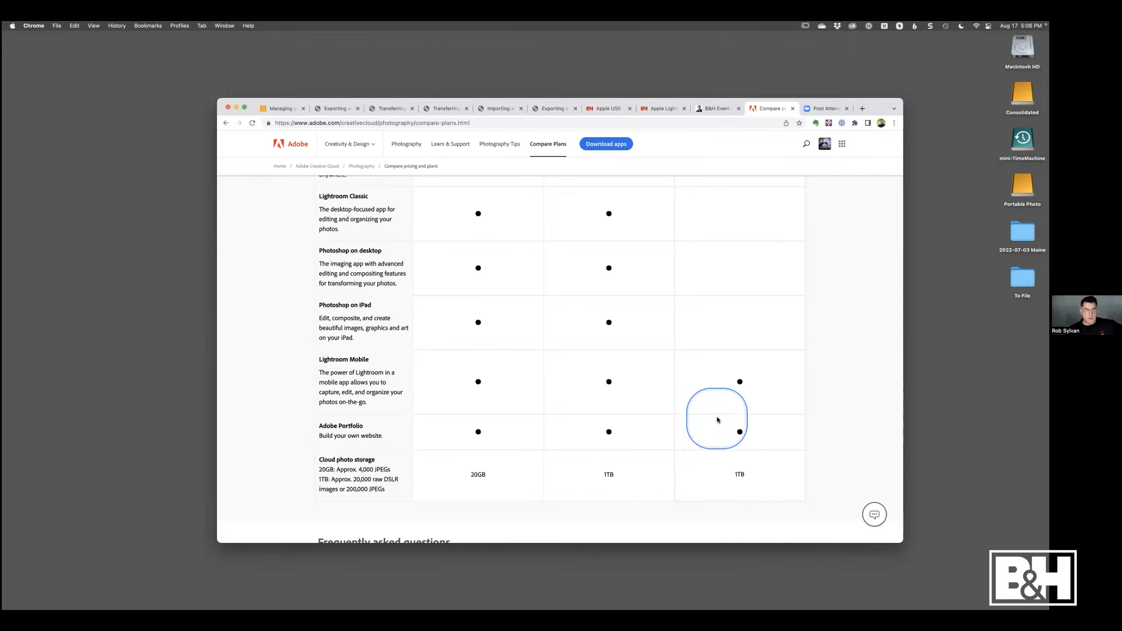
scroll(717, 419, up, 5)
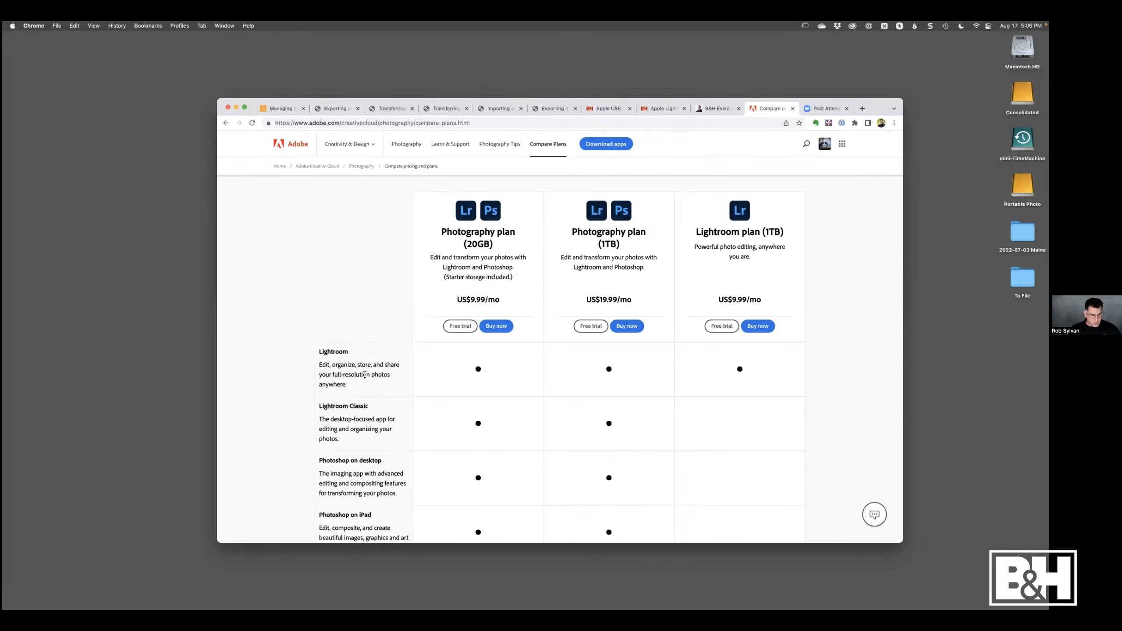
- Switch to Lightroom Classic and browse the Portable Photo drive's folders in the Folders panel, collapsing it again
key(ctrl+Right)
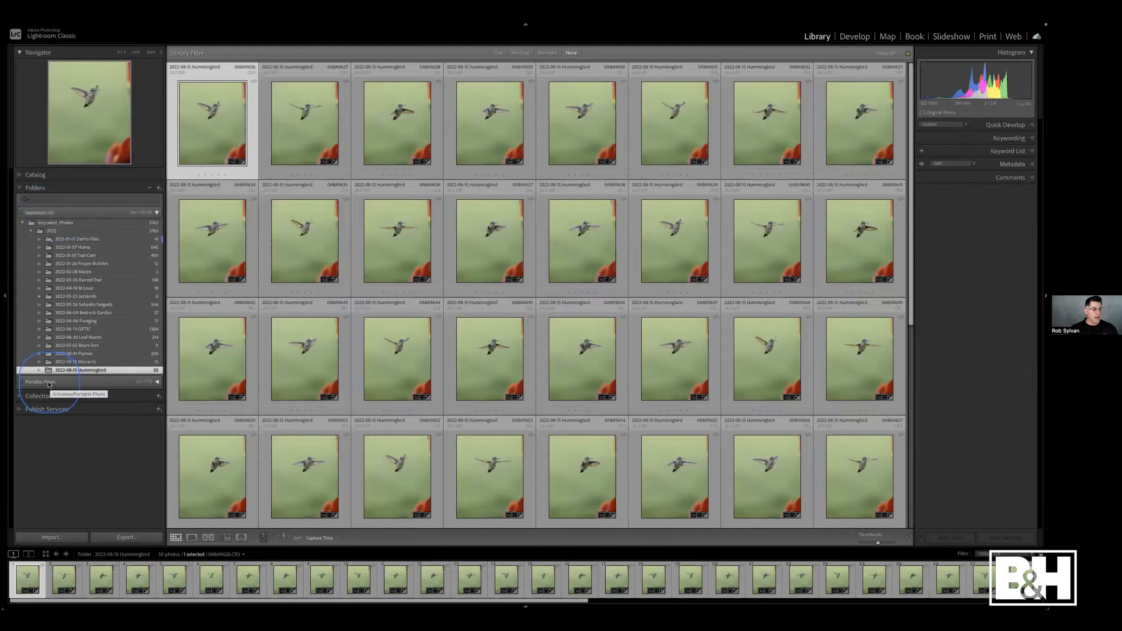
click(50, 383)
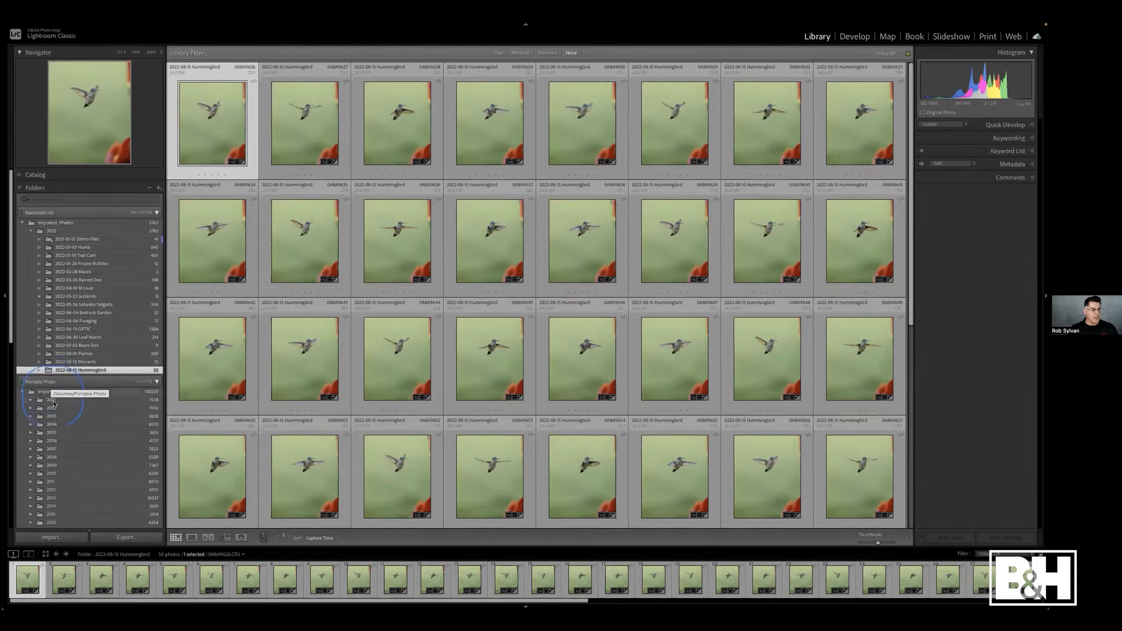
scroll(51, 476, down, 3)
scroll(51, 468, up, 3)
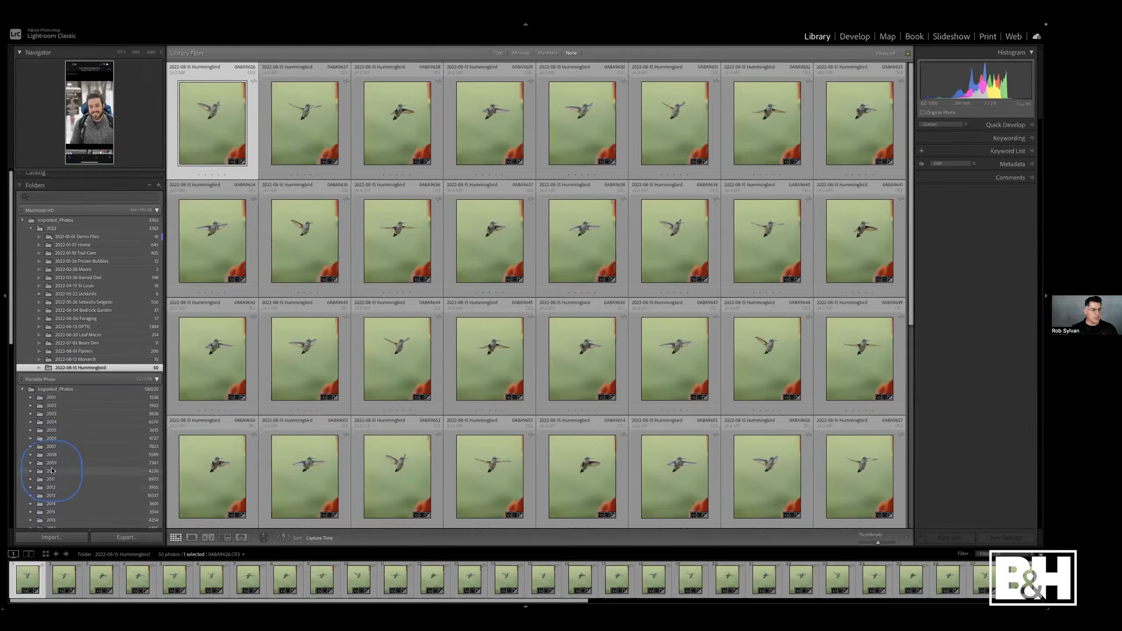
click(72, 381)
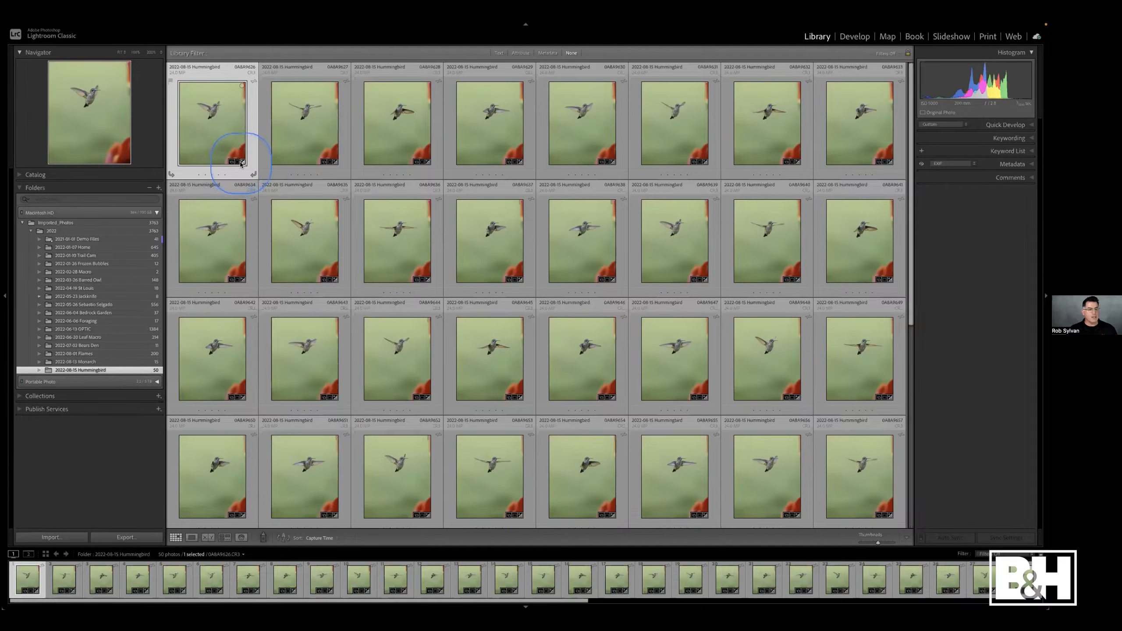
- Check which collection the first hummingbird photo belongs to using its thumbnail collection badge
mouse_move(241, 163)
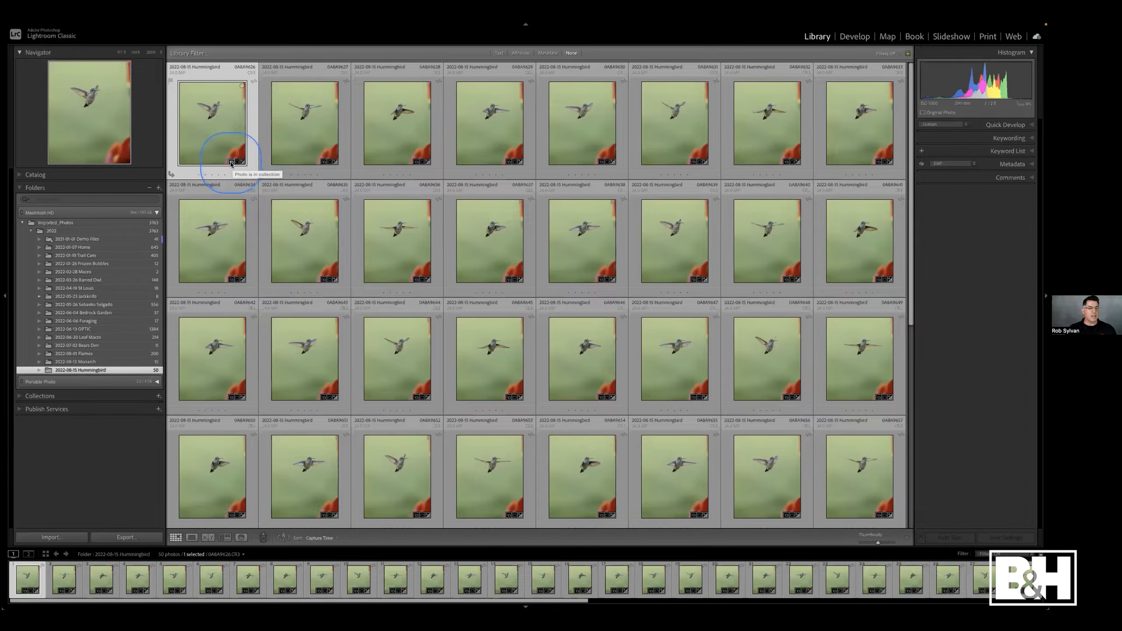
click(232, 163)
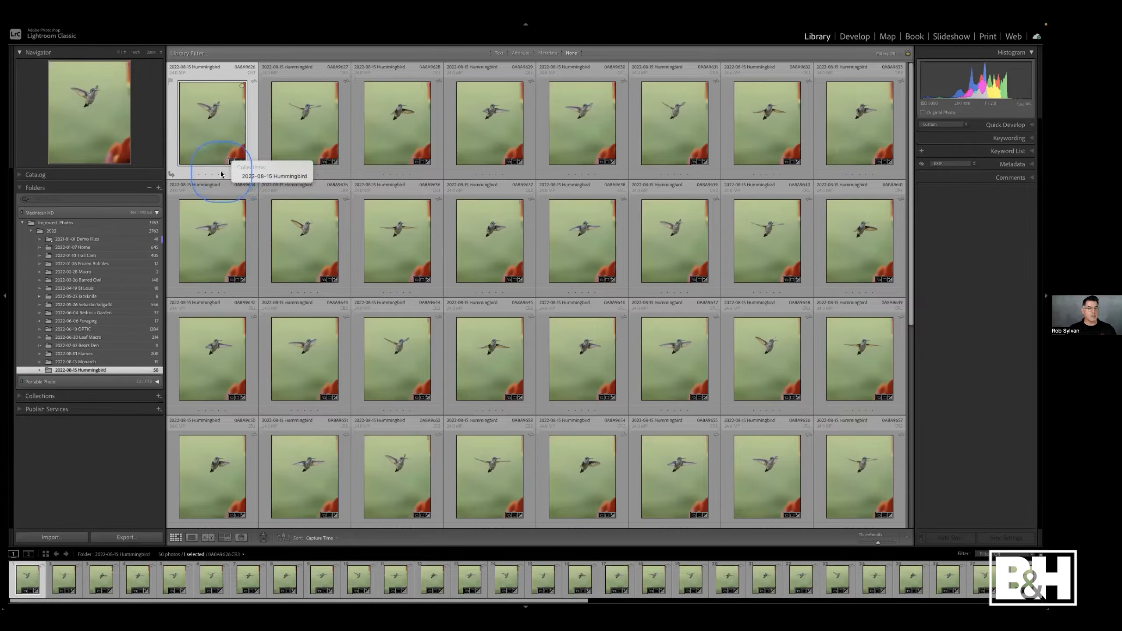
click(223, 173)
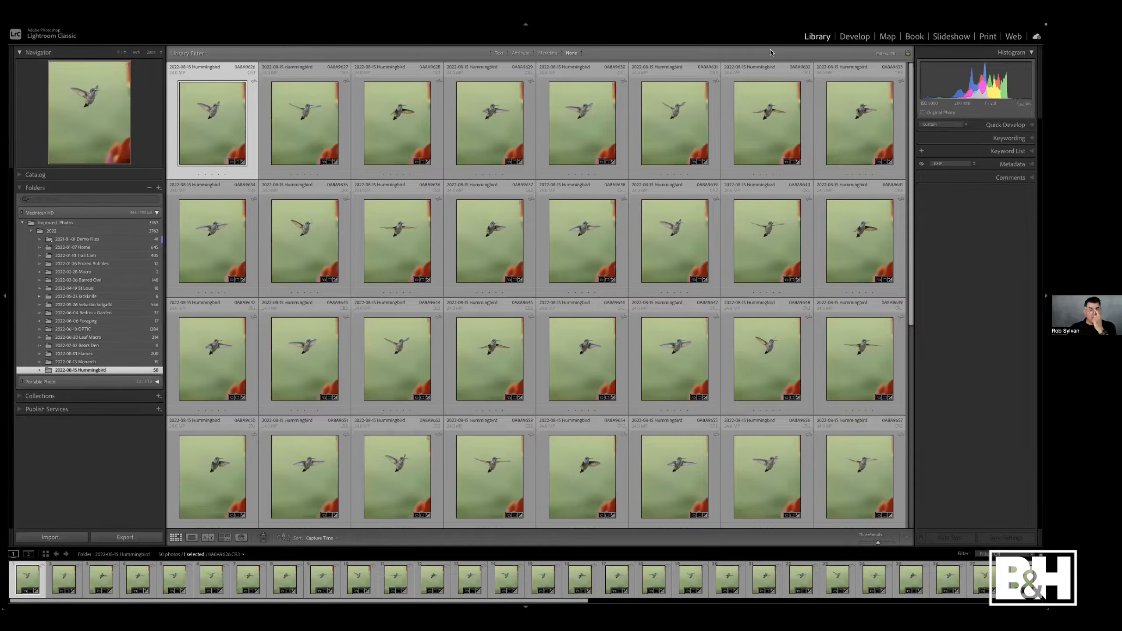
- Open the Creative Cloud app, review available updates and installed apps, and close its window
mouse_move(771, 22)
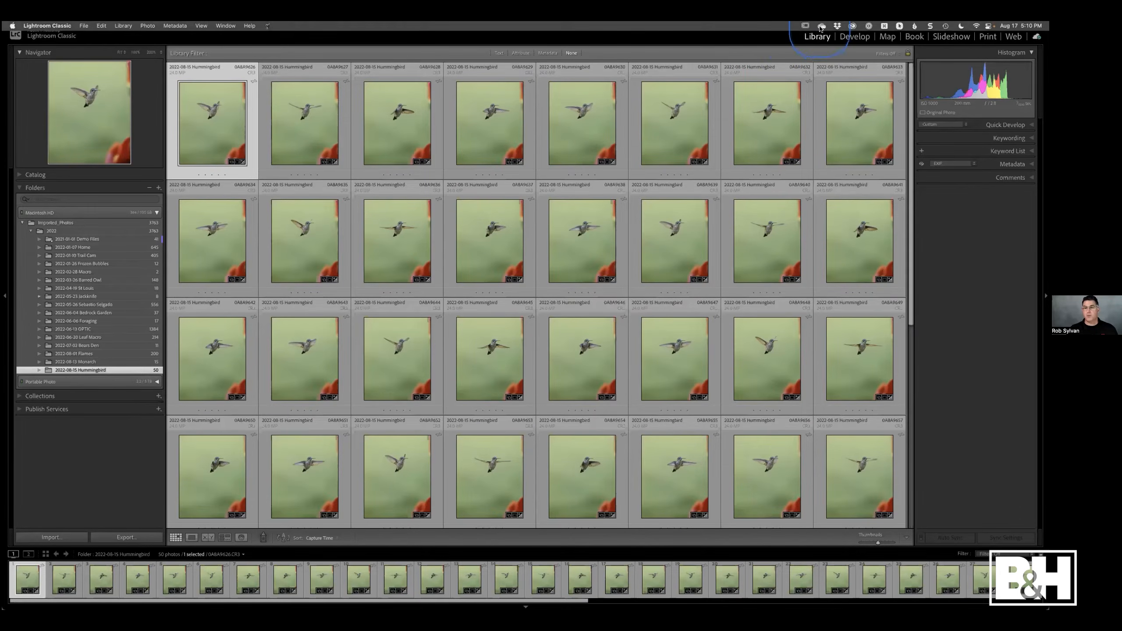
click(852, 26)
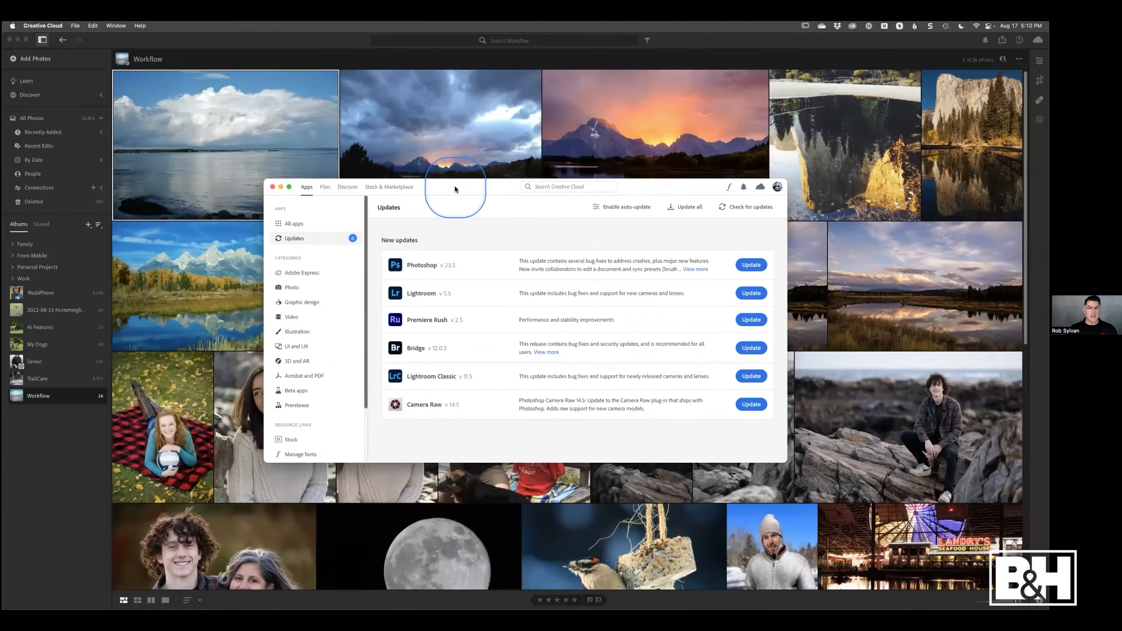
mouse_move(454, 187)
mouse_down()
mouse_move(4, 197)
mouse_move(463, 188)
mouse_up()
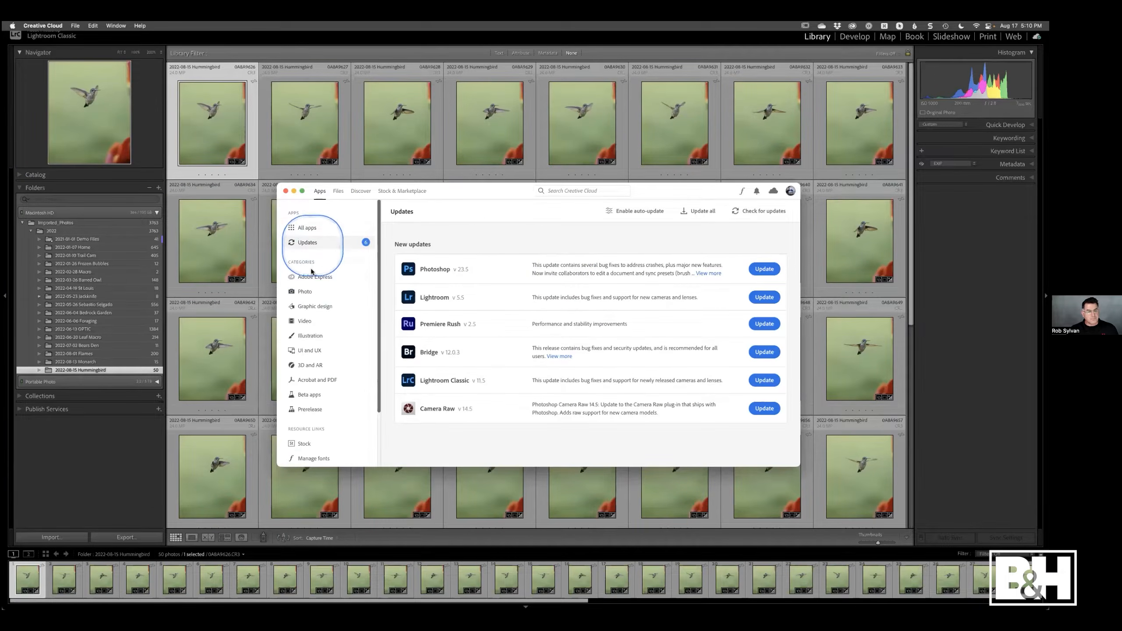
click(311, 228)
click(529, 348)
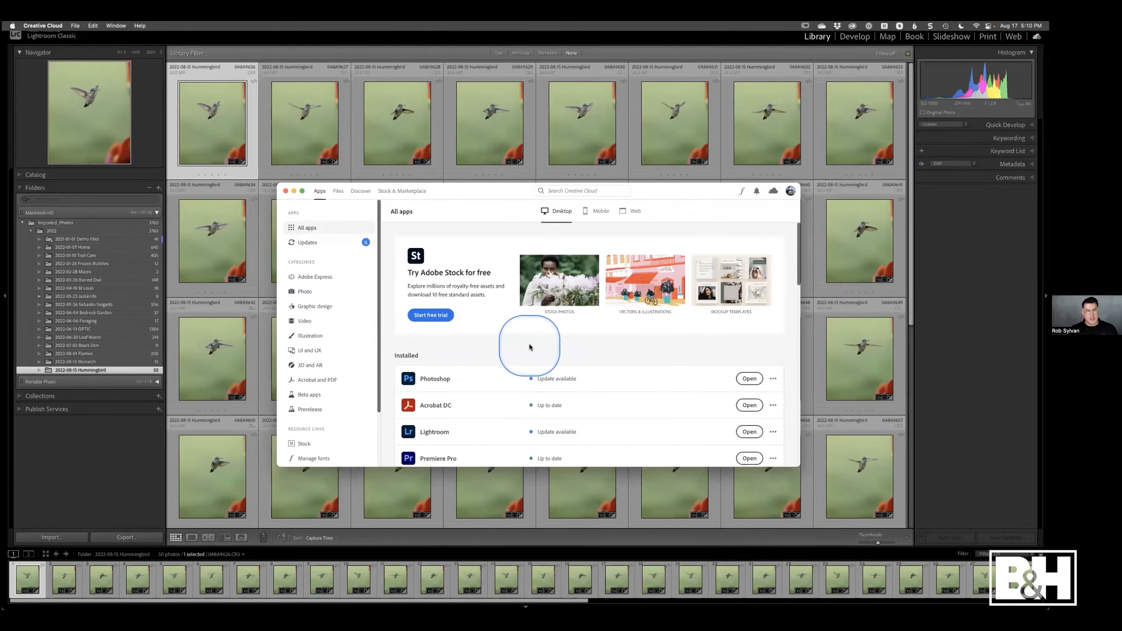
scroll(530, 347, down, 4)
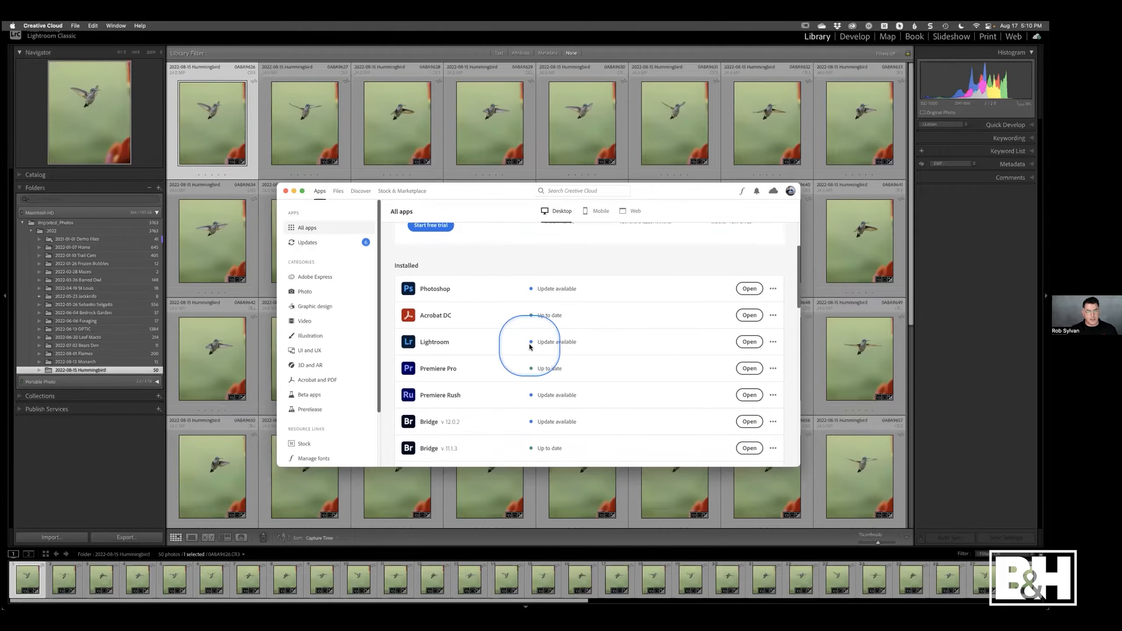
click(586, 267)
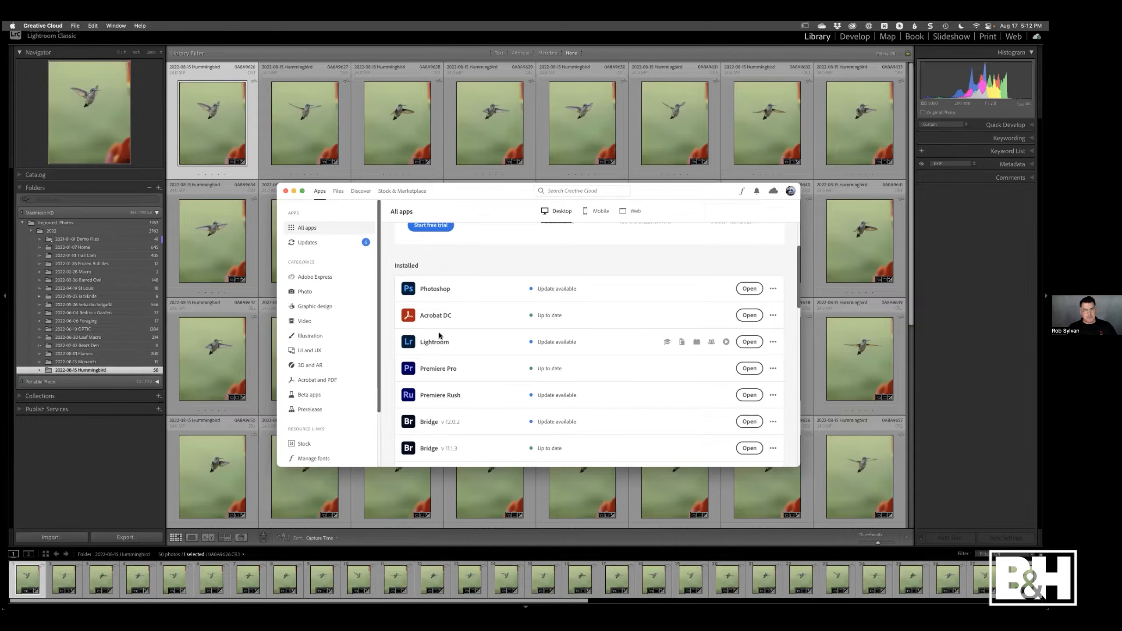
click(285, 192)
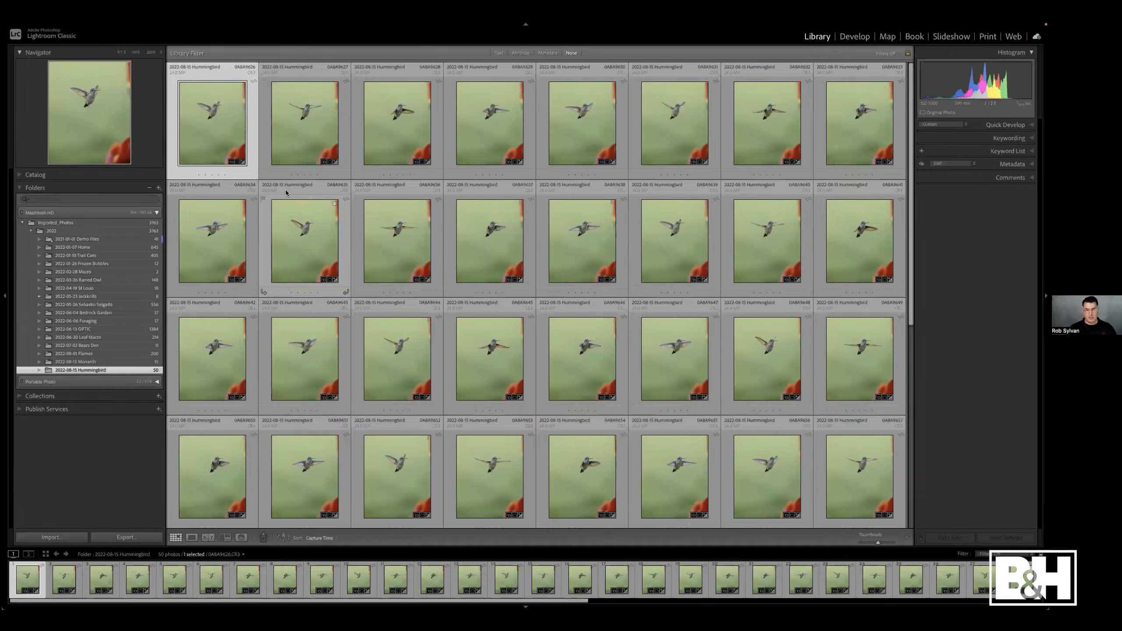
- Expand the Collections panel and reopen the Folders panel in the left sidebar
click(80, 413)
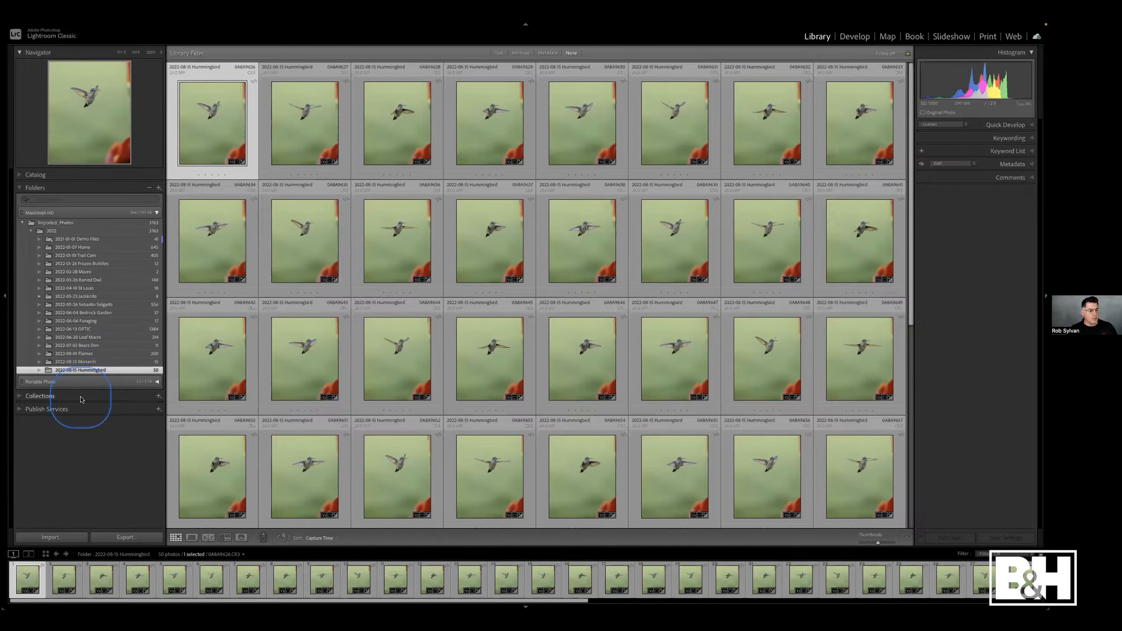
click(80, 399)
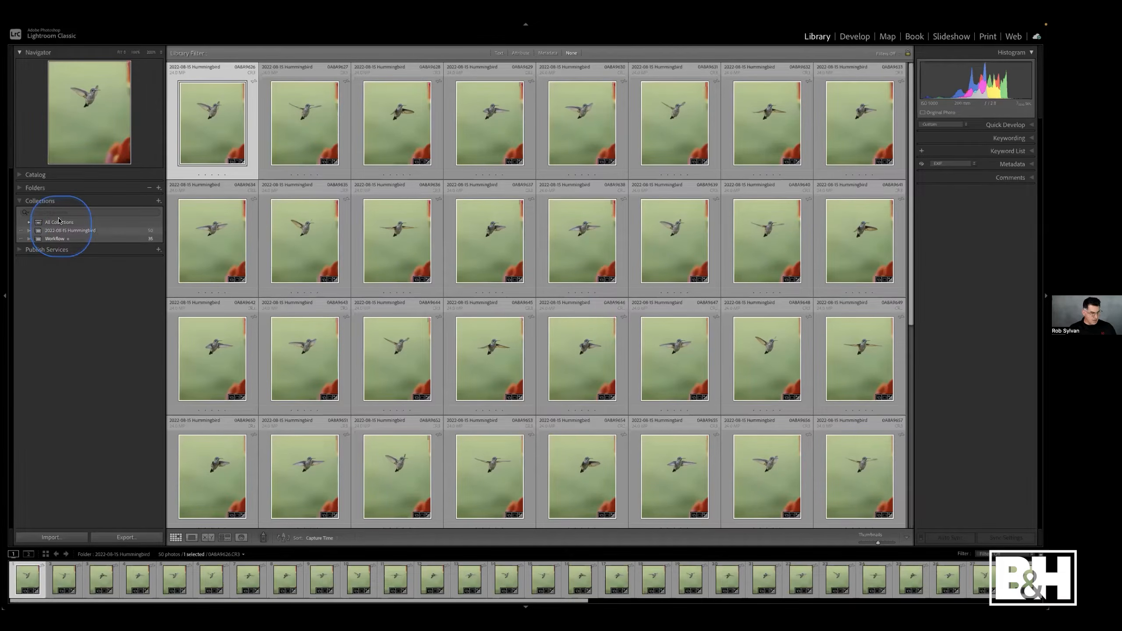
click(59, 190)
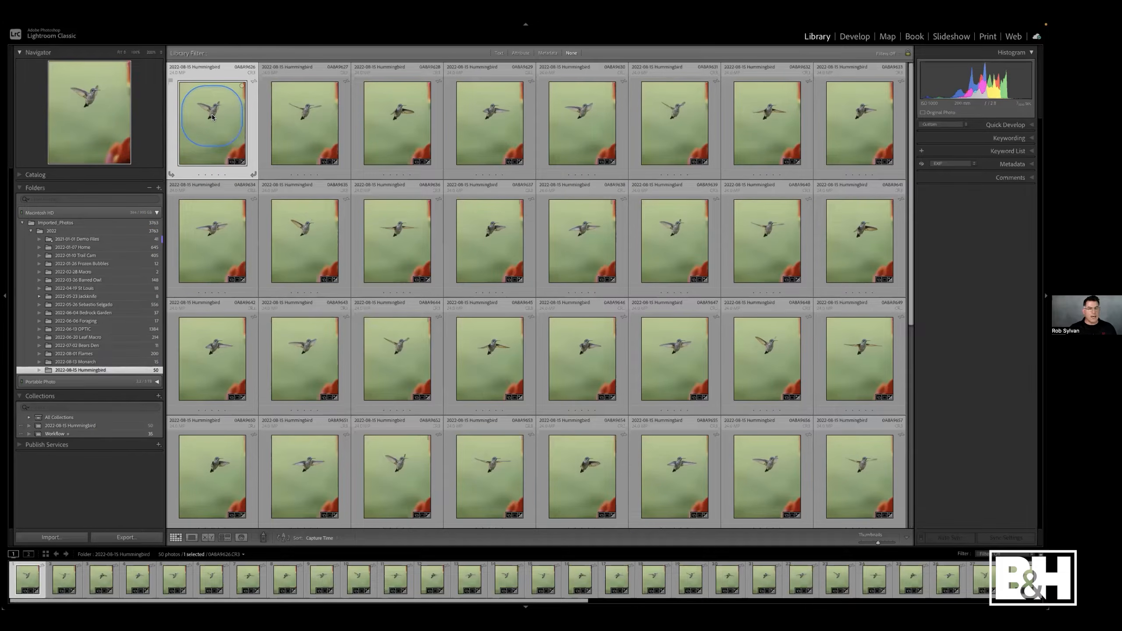
- Open the first hummingbird photo in the Develop module and expand the Basic panel
mouse_move(212, 117)
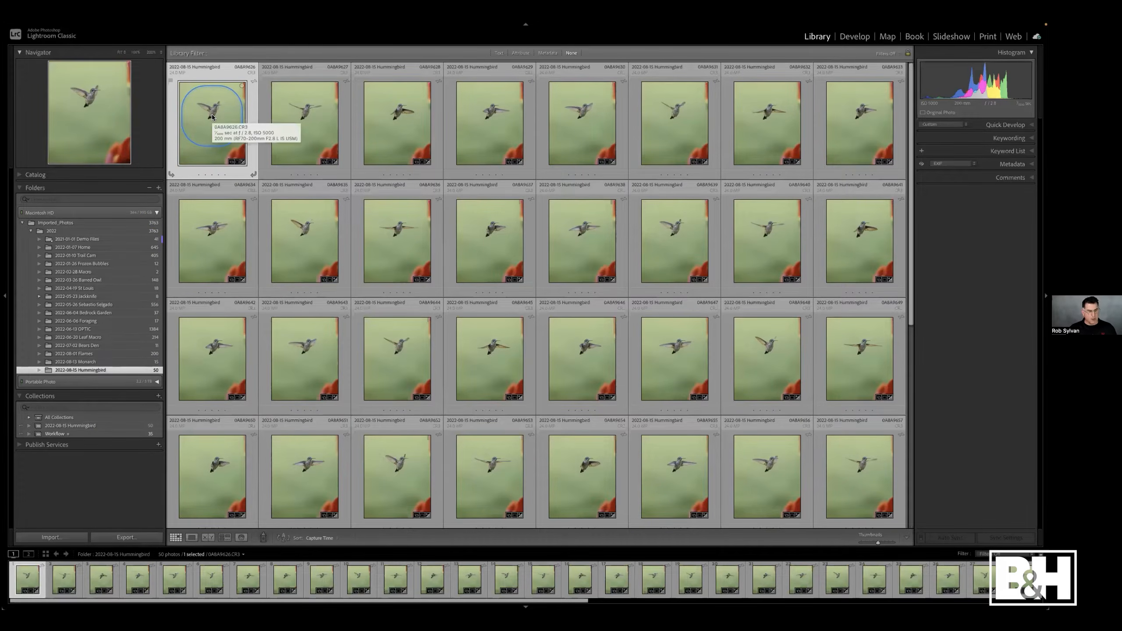
key(d)
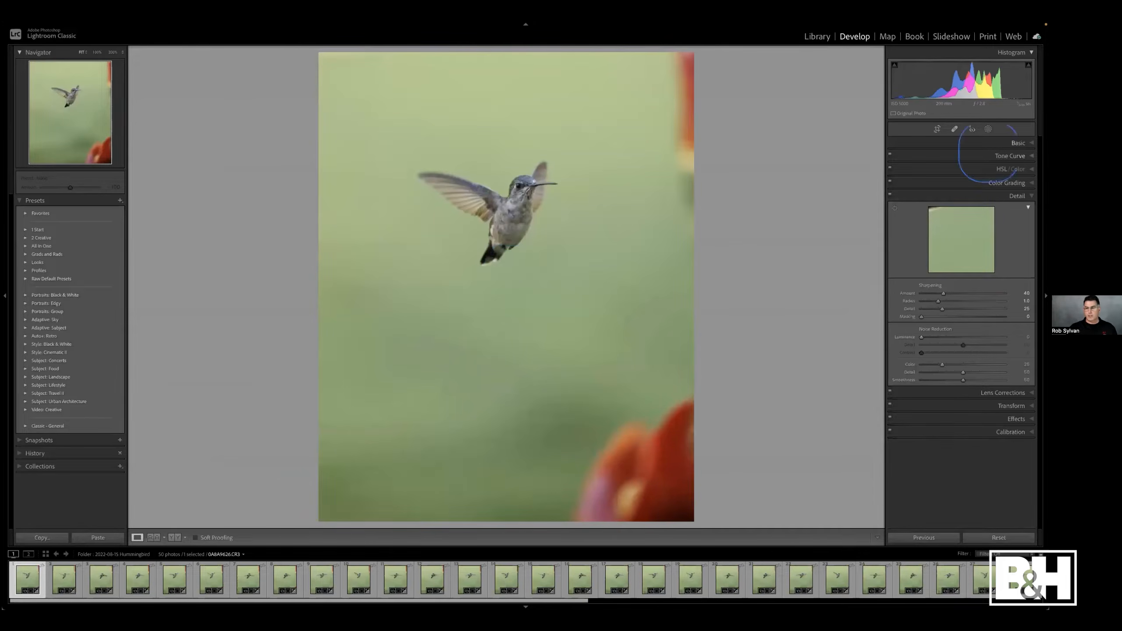
click(986, 142)
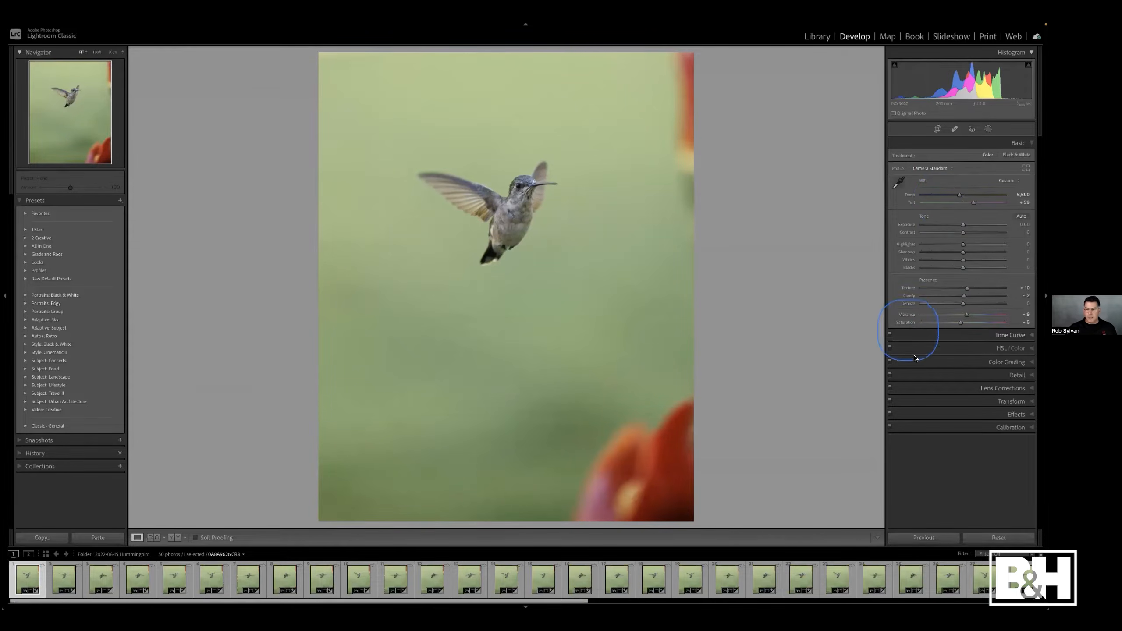
- Expand Lens Corrections, collapse the develop panels, and move to the next hummingbird photo
click(928, 388)
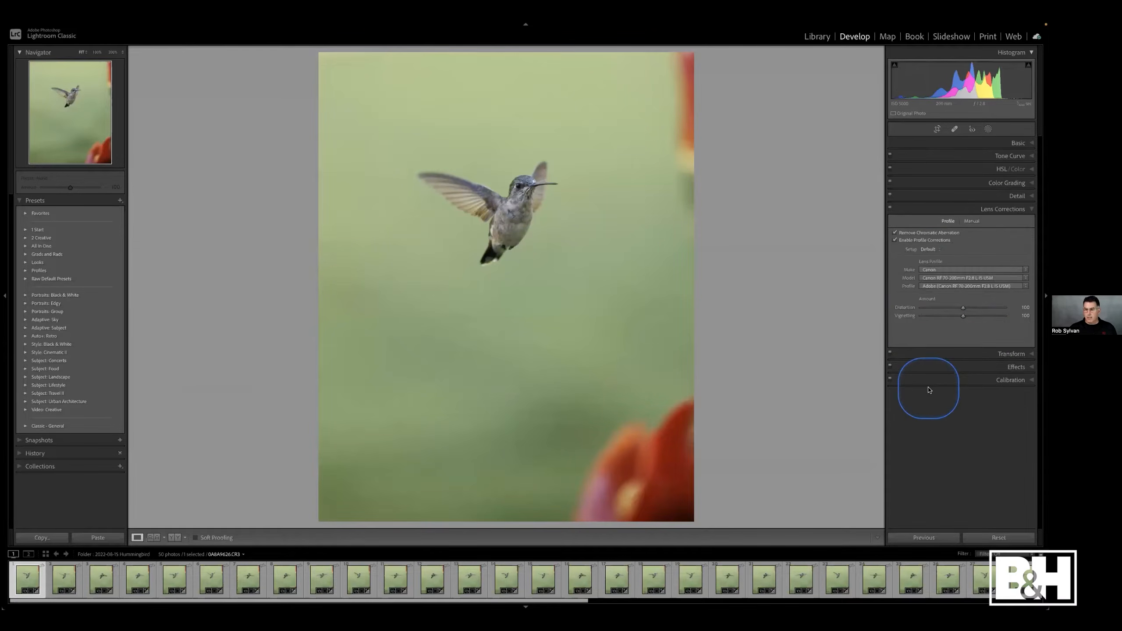
click(933, 209)
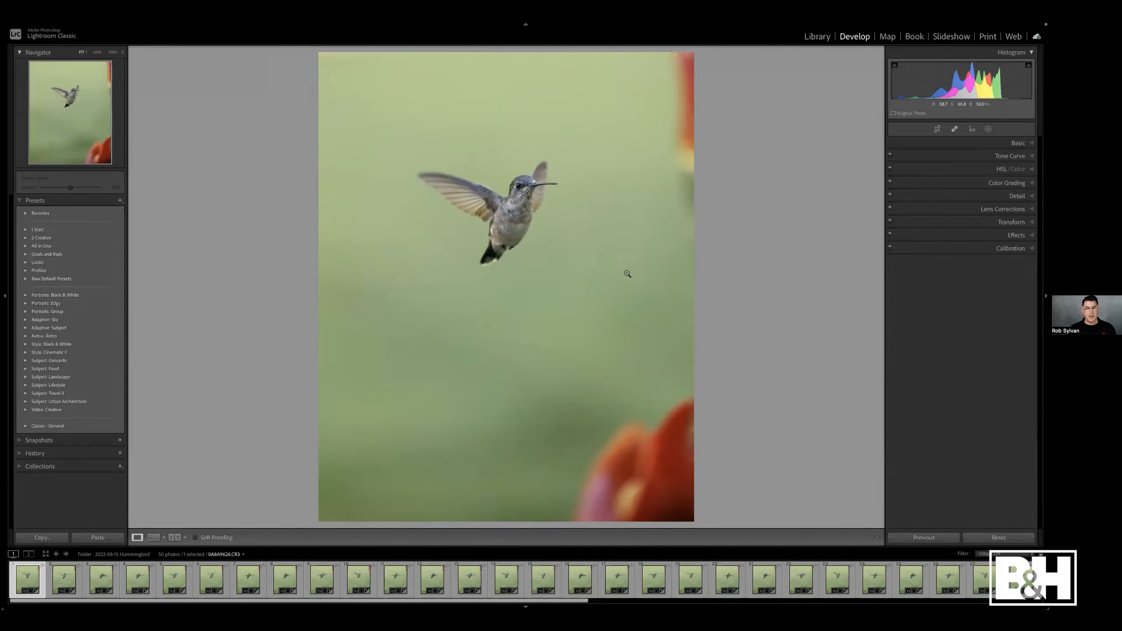
key(Right)
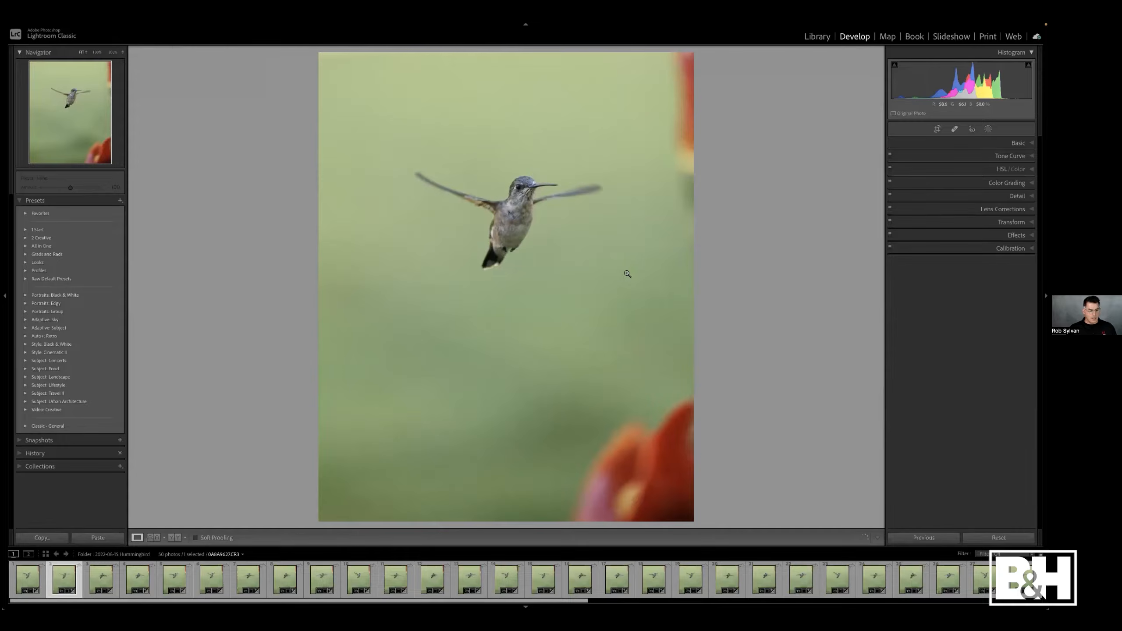
- Step through the hummingbird photos in Develop, forward and back to the first frame
key(Right)
key(Right)
key(Right)
key(Right)
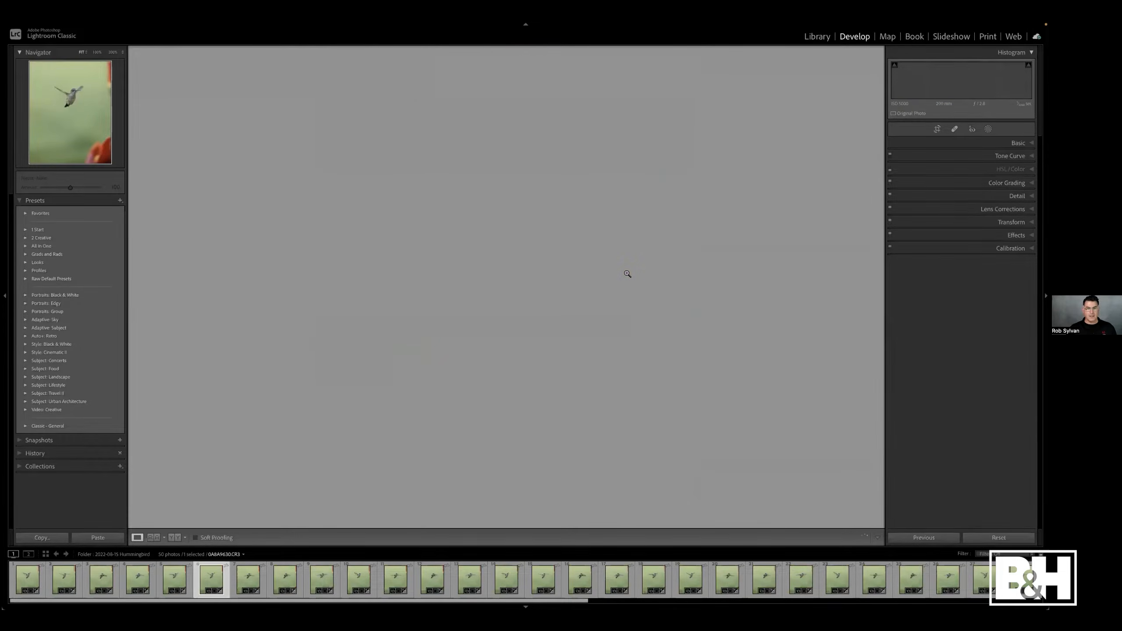
key(Right)
key(Right)
key(Right)
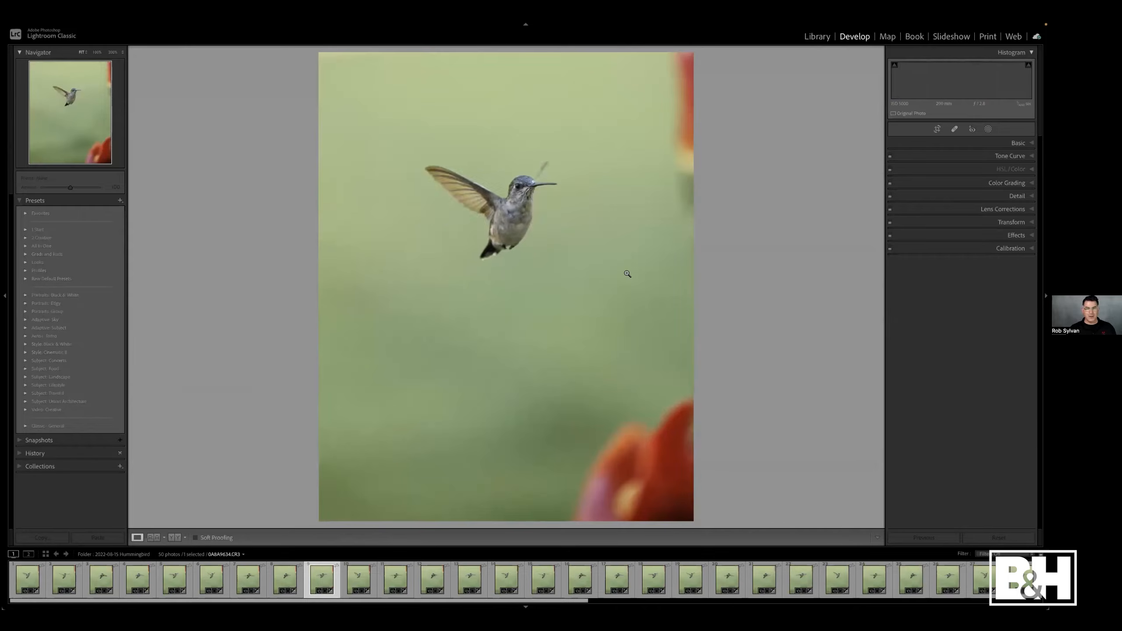
key(Right)
key(Right)
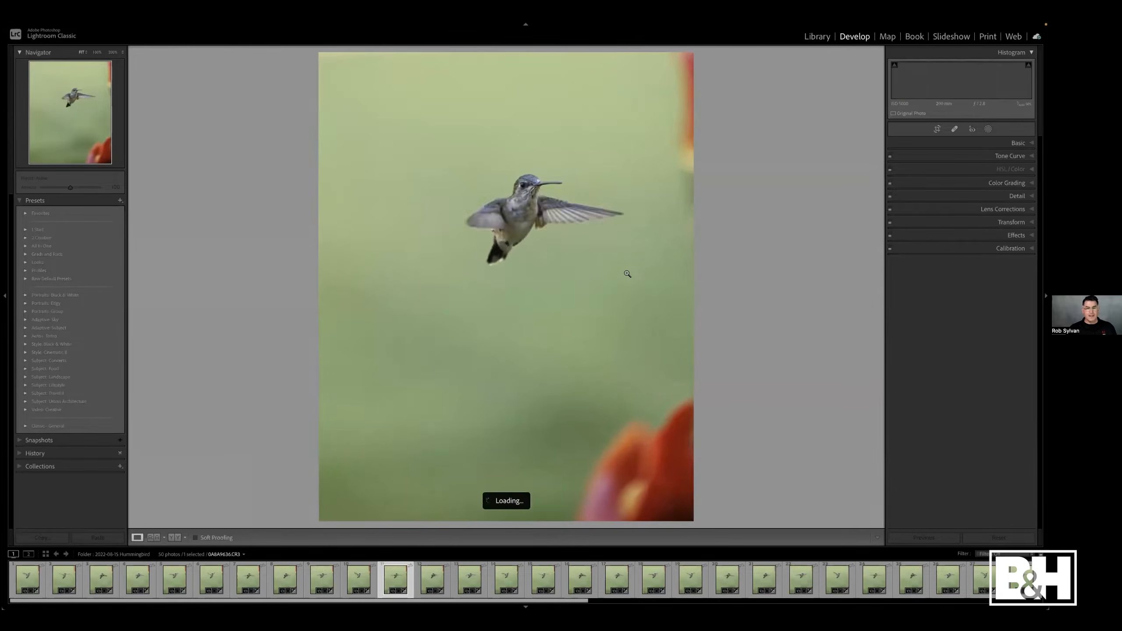
key(Right)
key(Right)
key(Right)
key(Right)
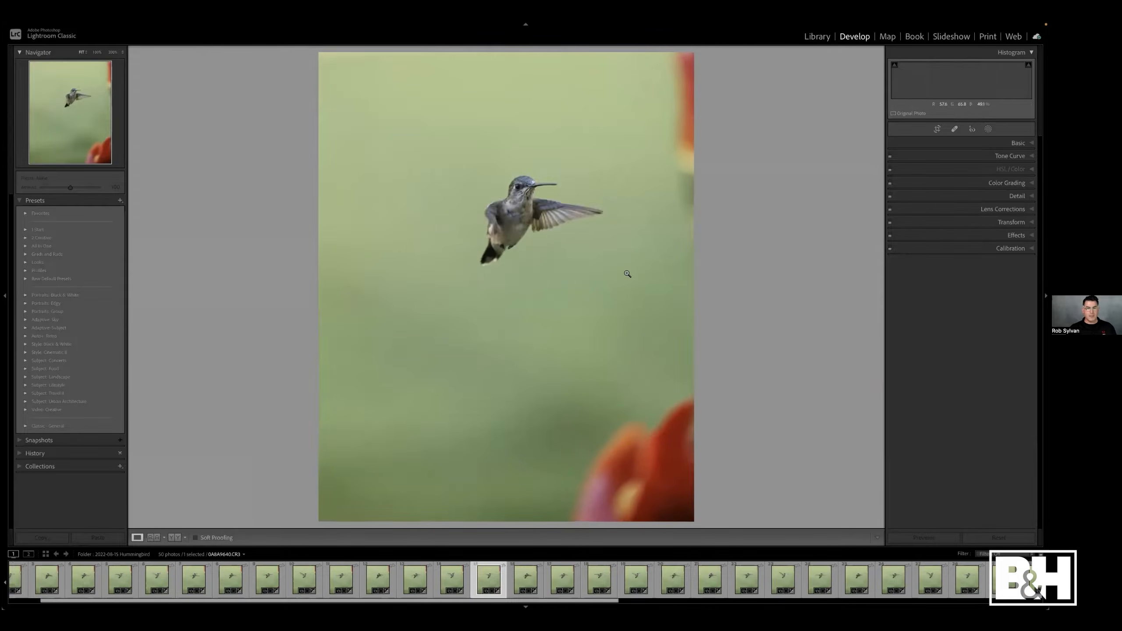
key(Left)
key(Left)
key(Left)
key(Left)
key(Left)
key(Left)
key(Left)
key(Left)
key(Left)
key(Left)
key(Left)
key(Left)
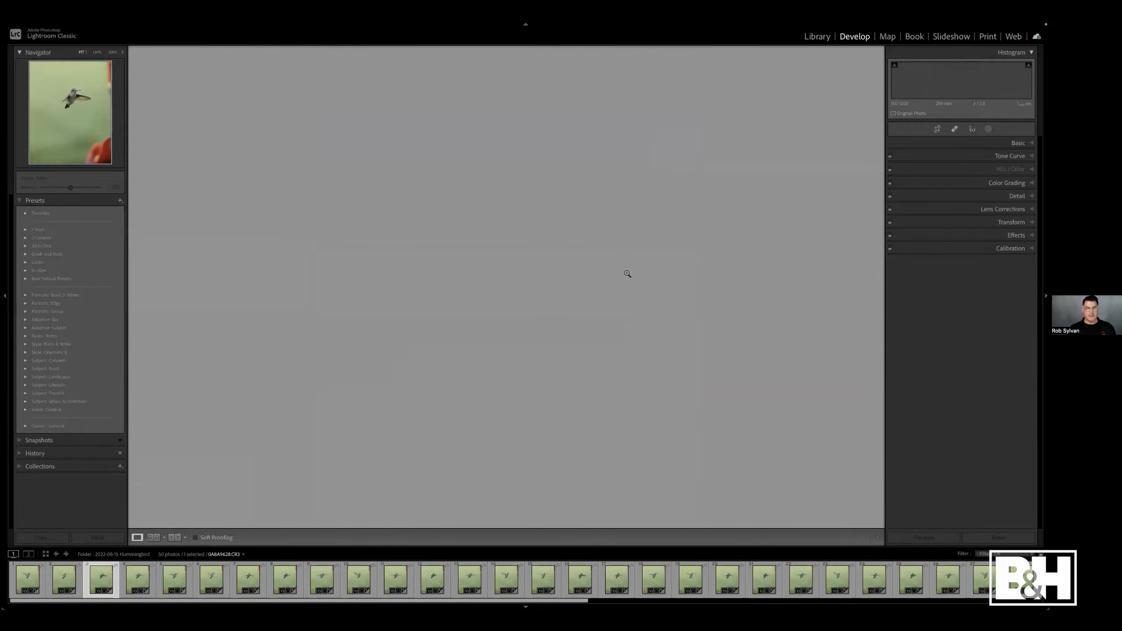
key(Left)
key(Left)
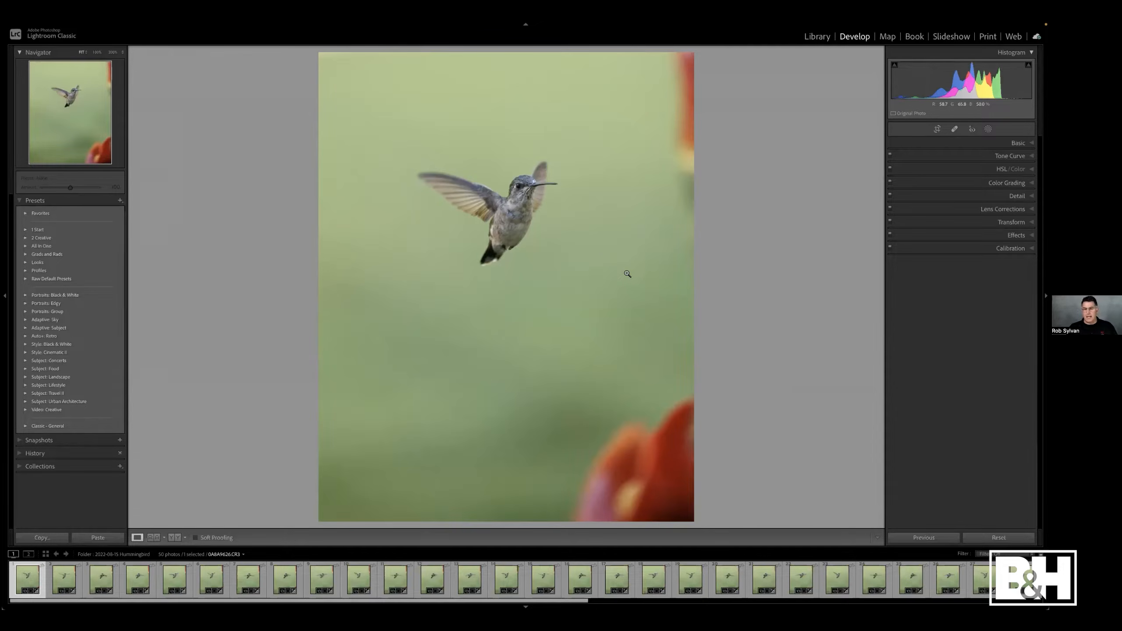
- Switch to the Library grid and scroll through the hummingbird folder's thumbnails
key(g)
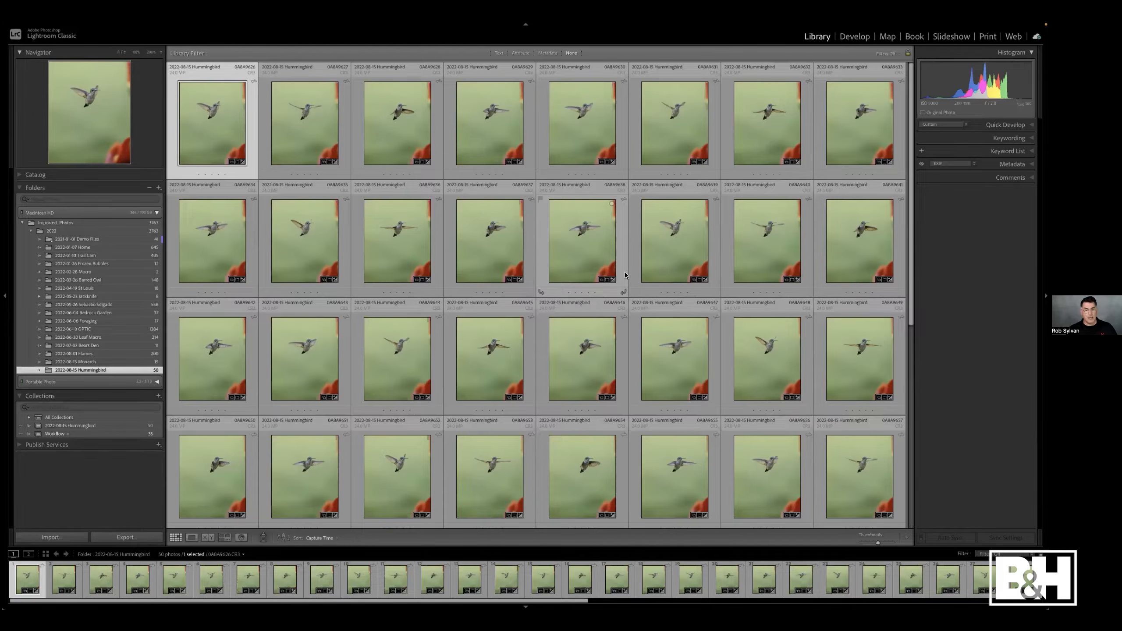
scroll(791, 290, down, 5)
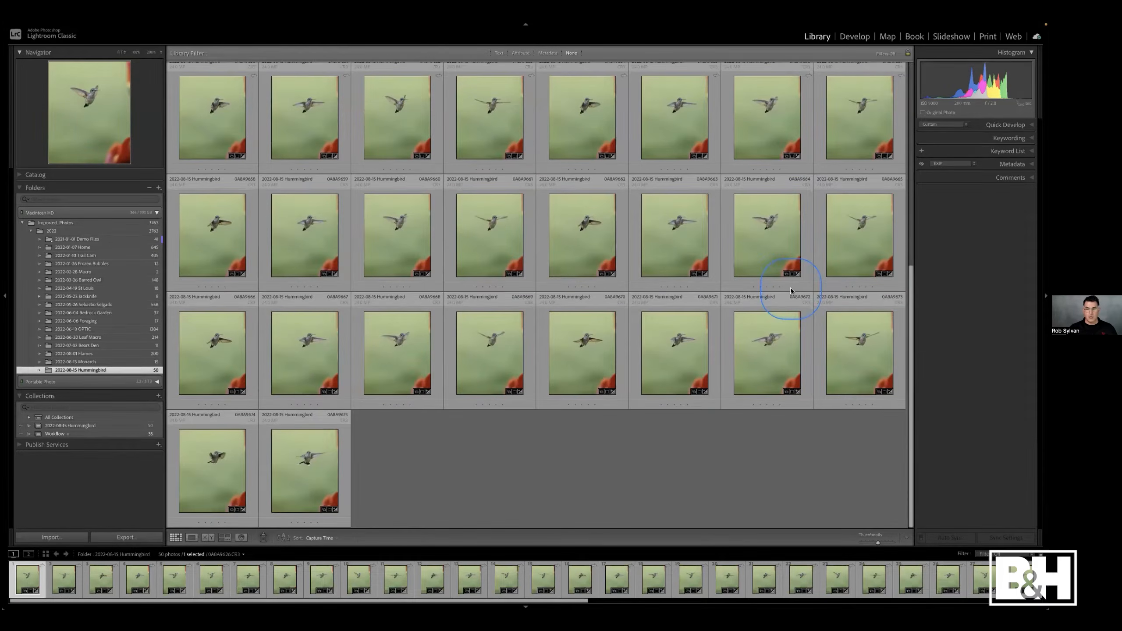
scroll(791, 290, up, 5)
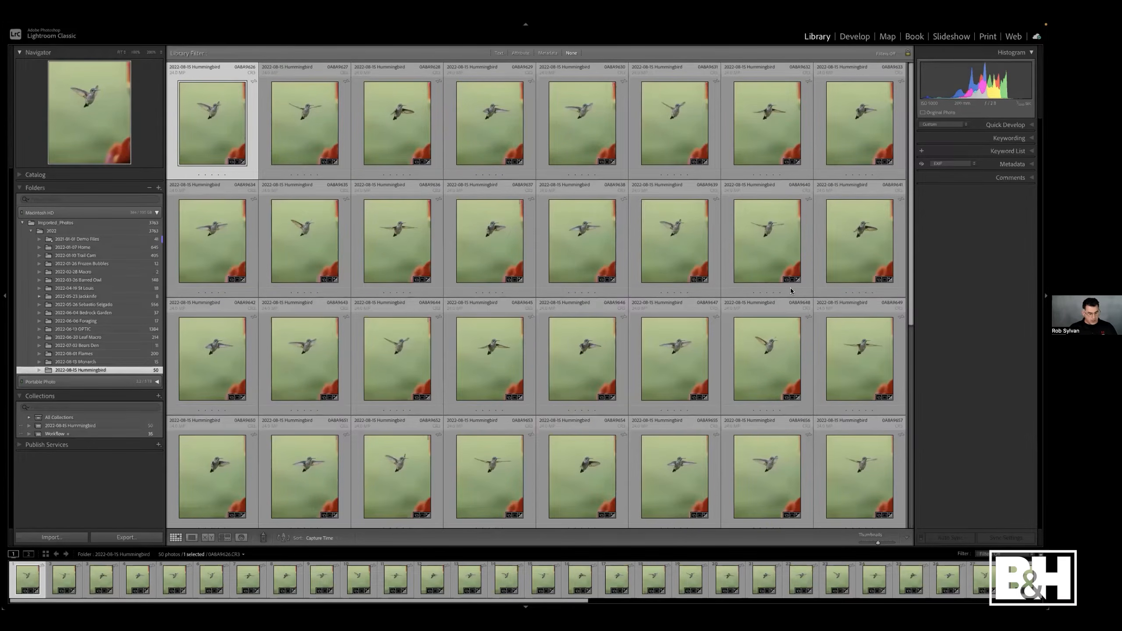
- Select all photos and apply the Adaptive: Subject Warm Pop preset through Quick Develop
key(super+a)
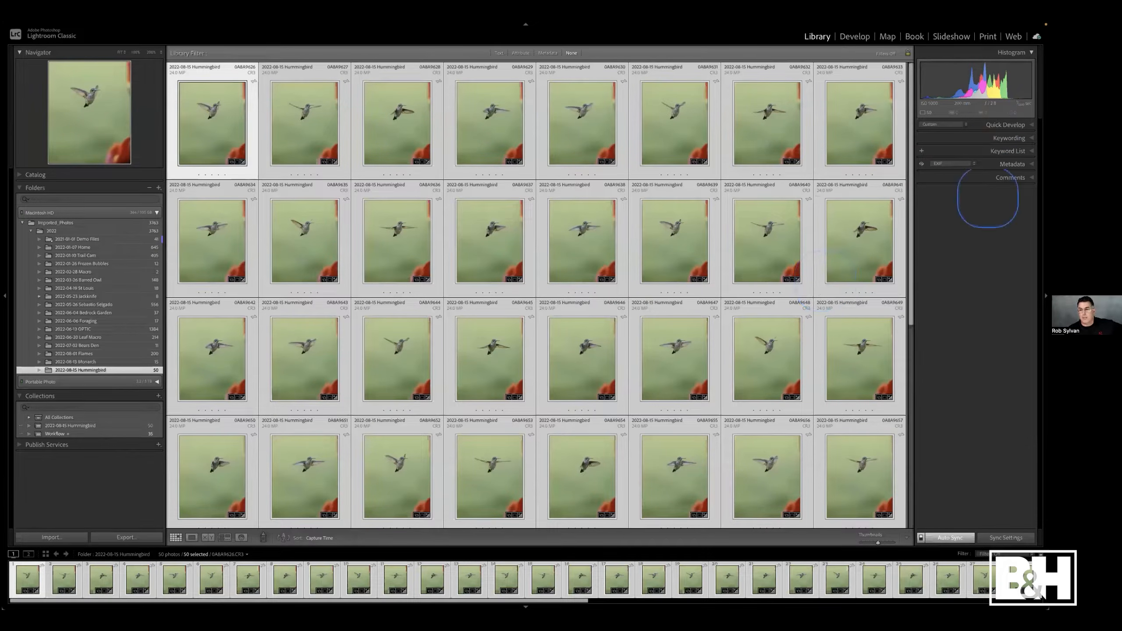
click(991, 125)
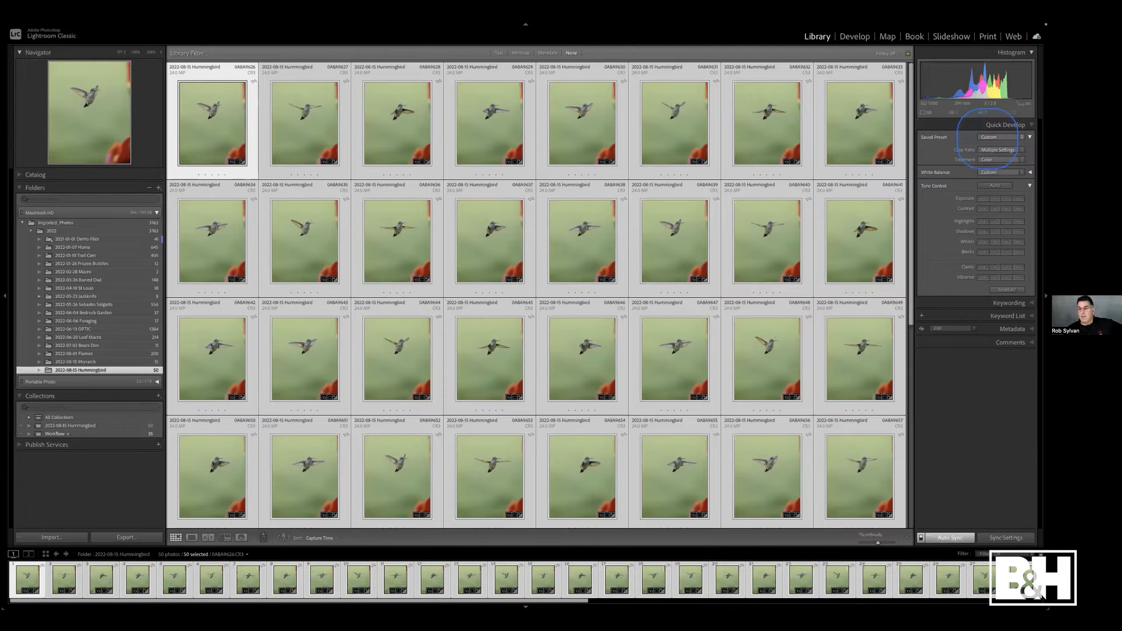
click(990, 138)
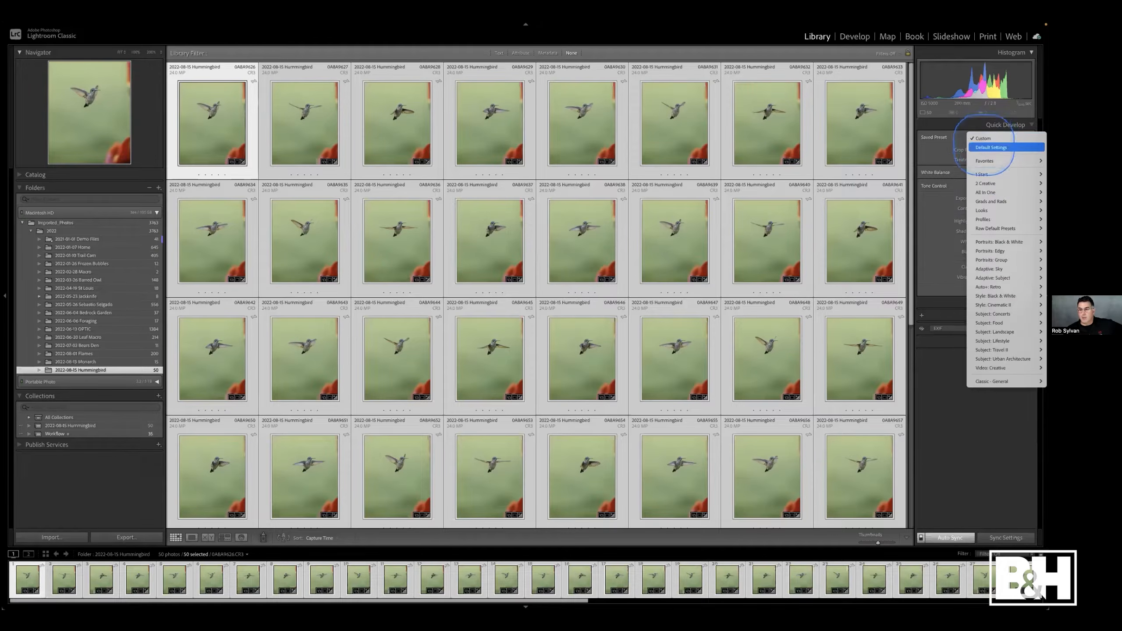
mouse_move(978, 268)
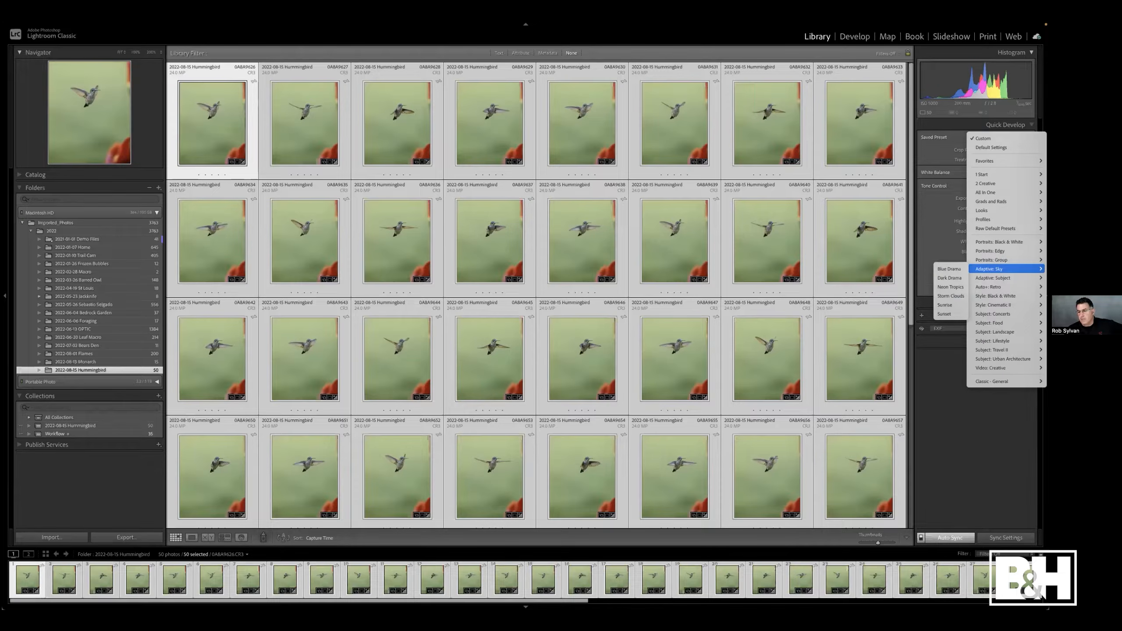
click(972, 278)
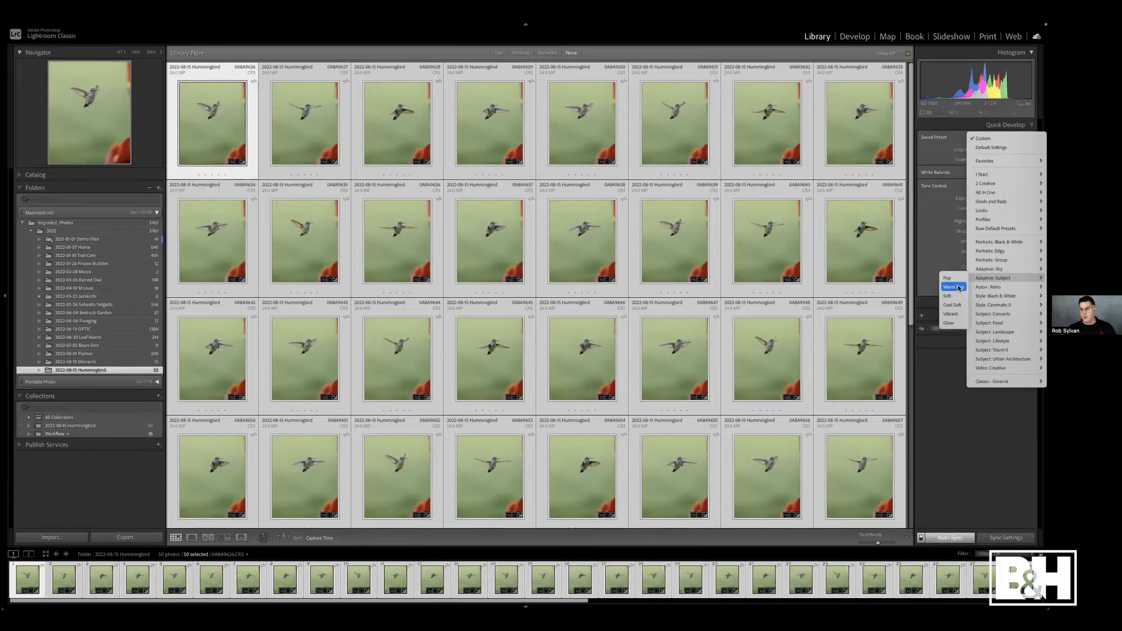
click(954, 288)
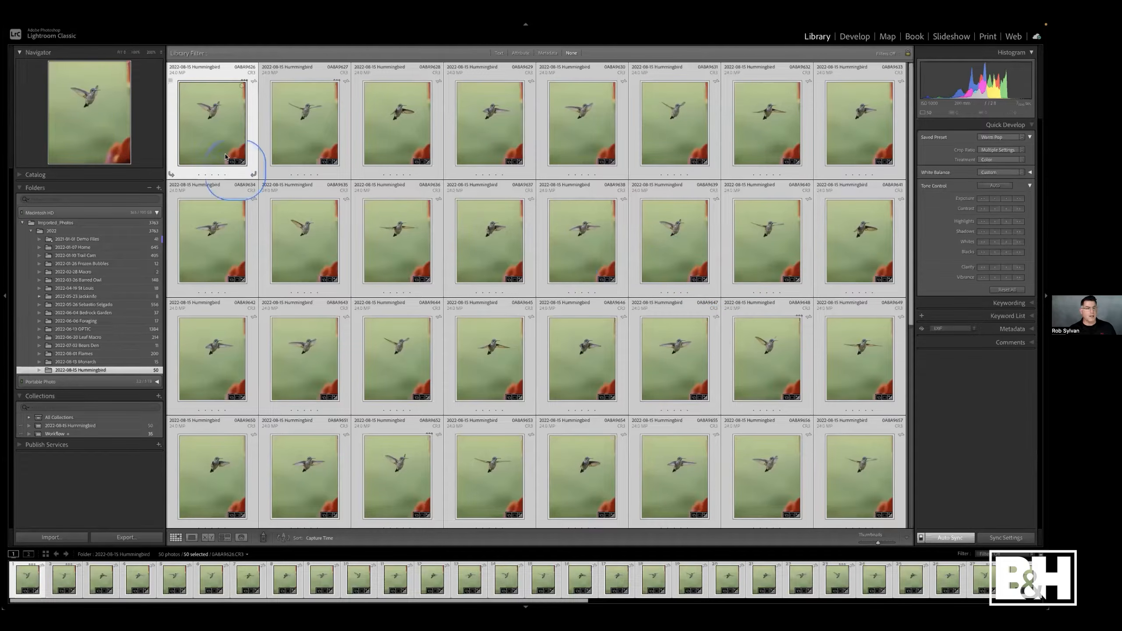
- Open the selected photo in Develop, select its Warm Pop mask, and toggle the mask off and back on
key(d)
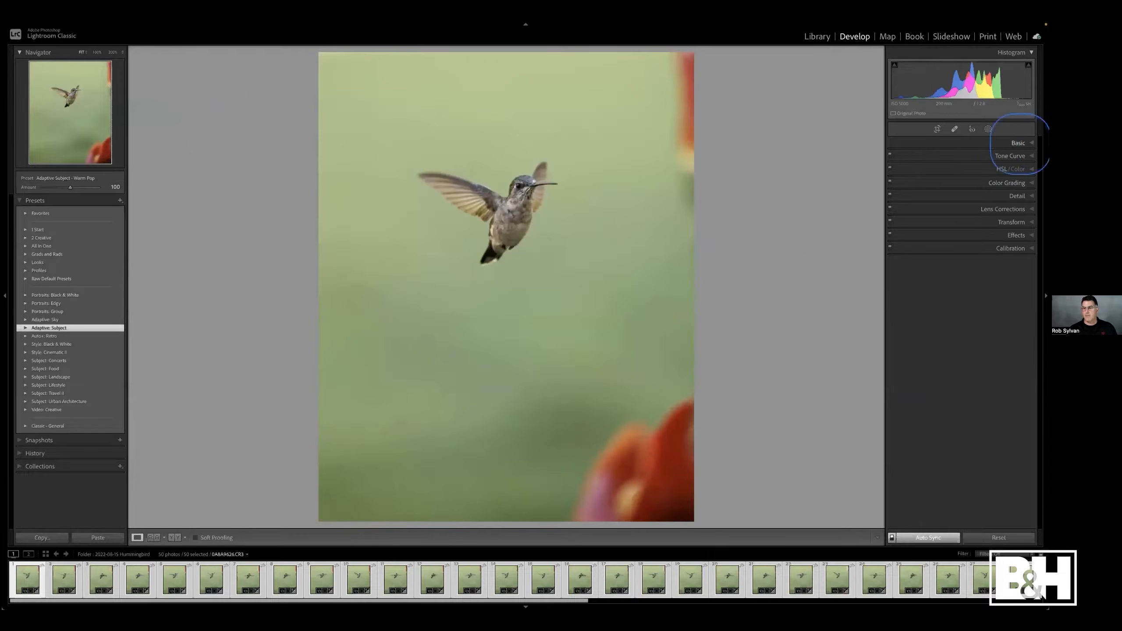
click(989, 129)
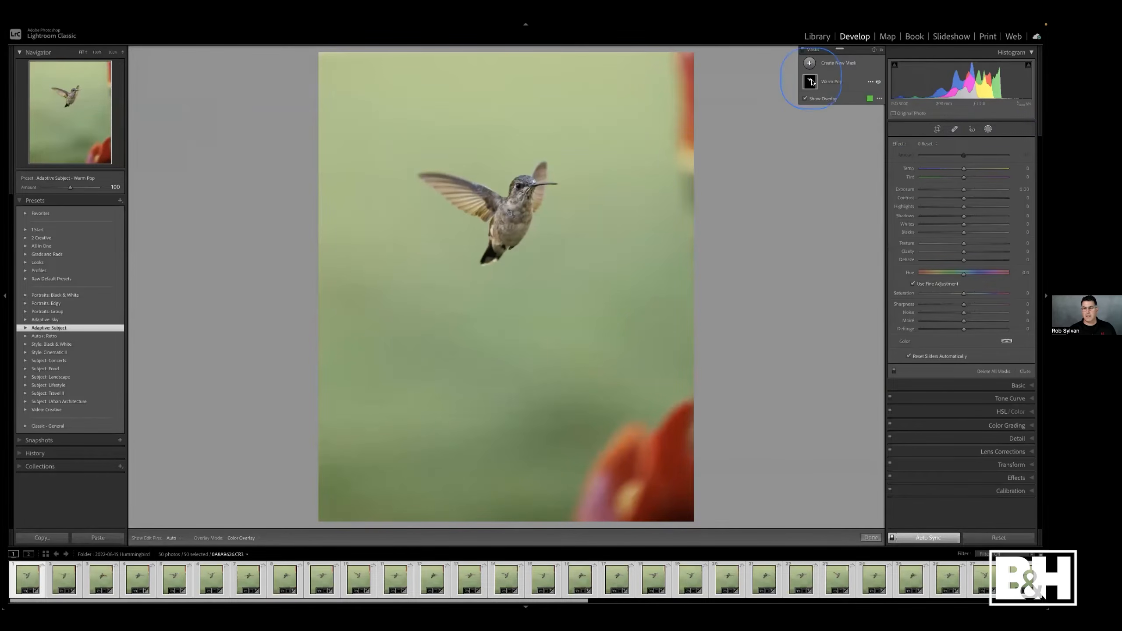
click(832, 82)
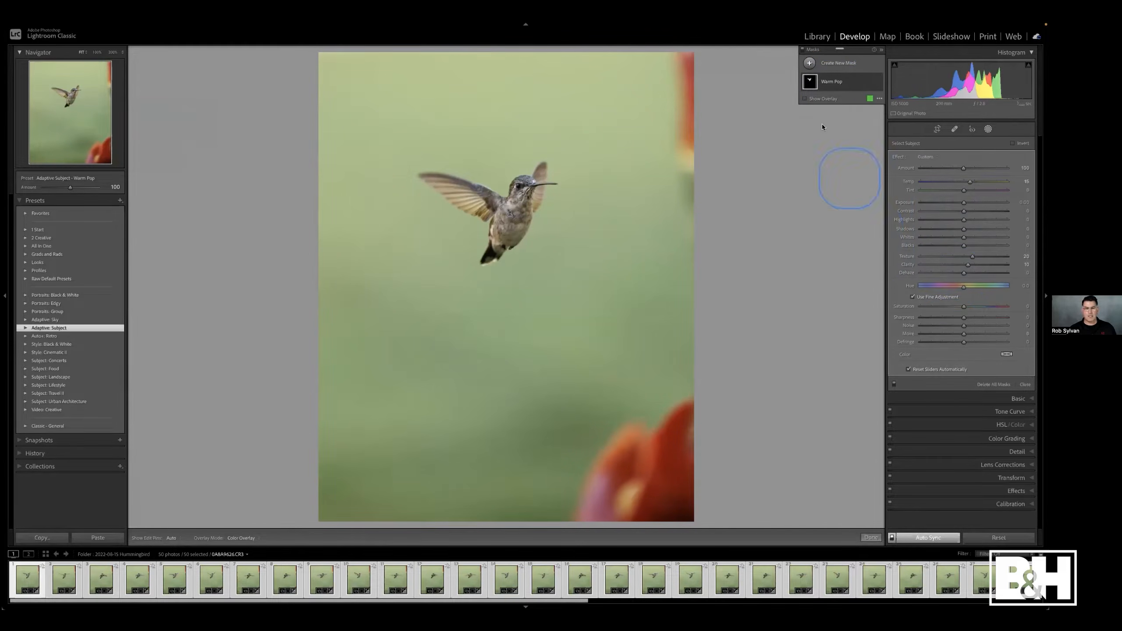
click(803, 50)
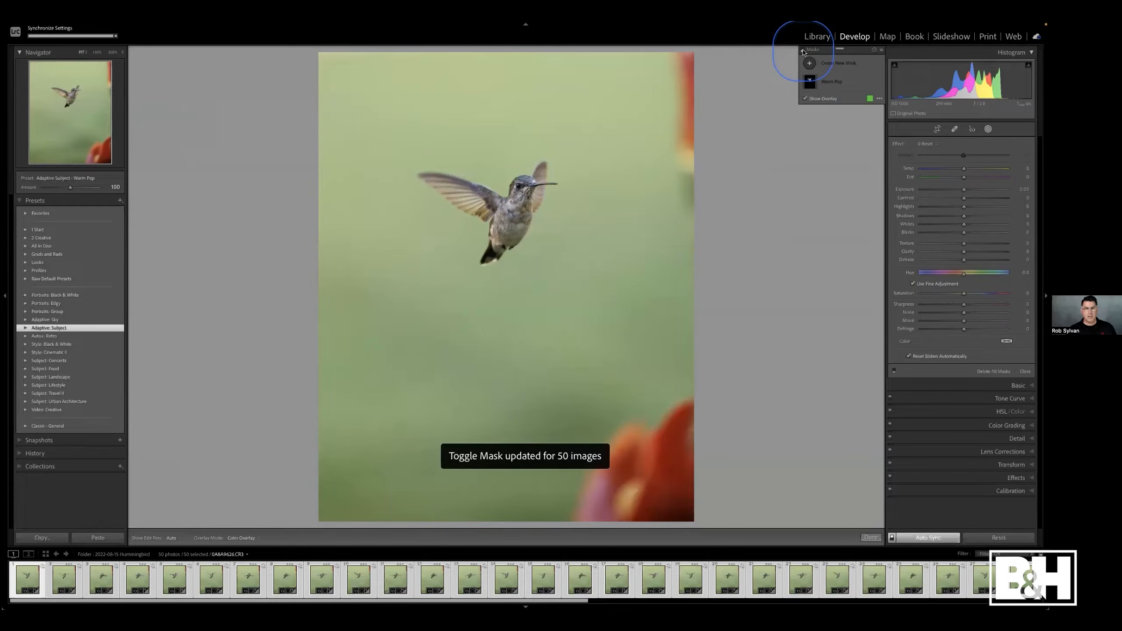
click(804, 50)
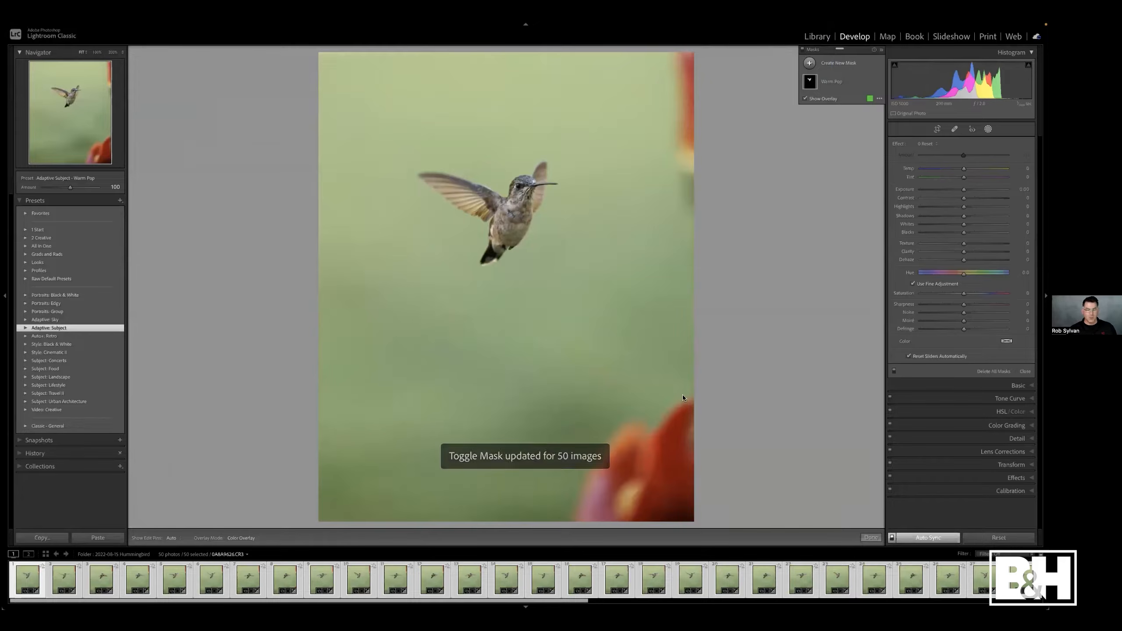
- Inspect the Warm Pop mask on another photo from the filmstrip and switch between Develop and the Library grid
click(688, 580)
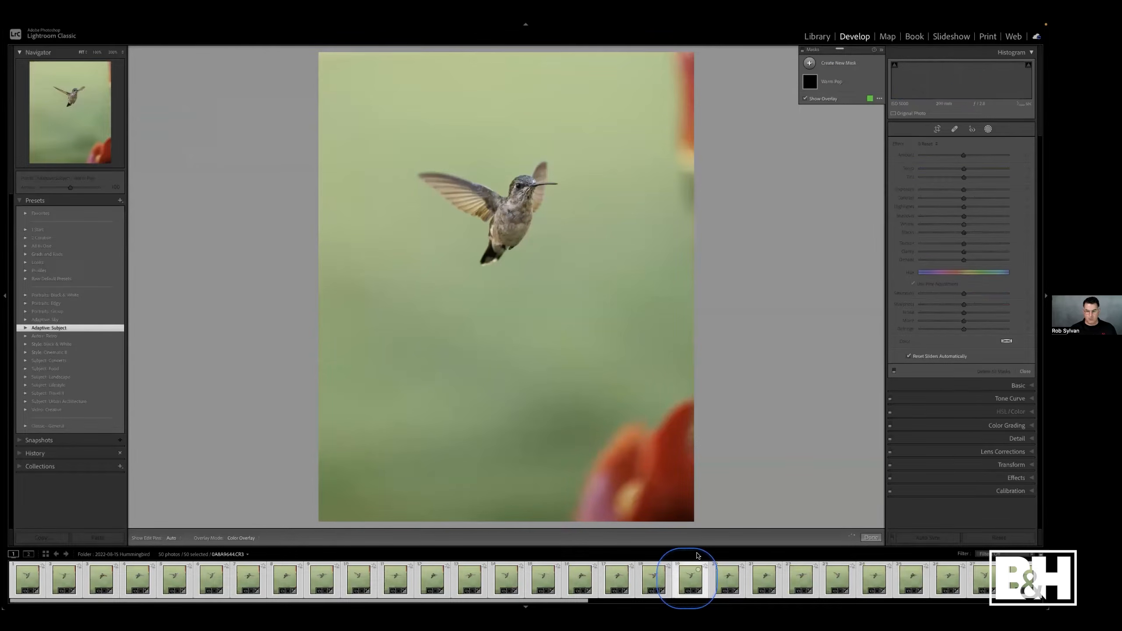
click(828, 84)
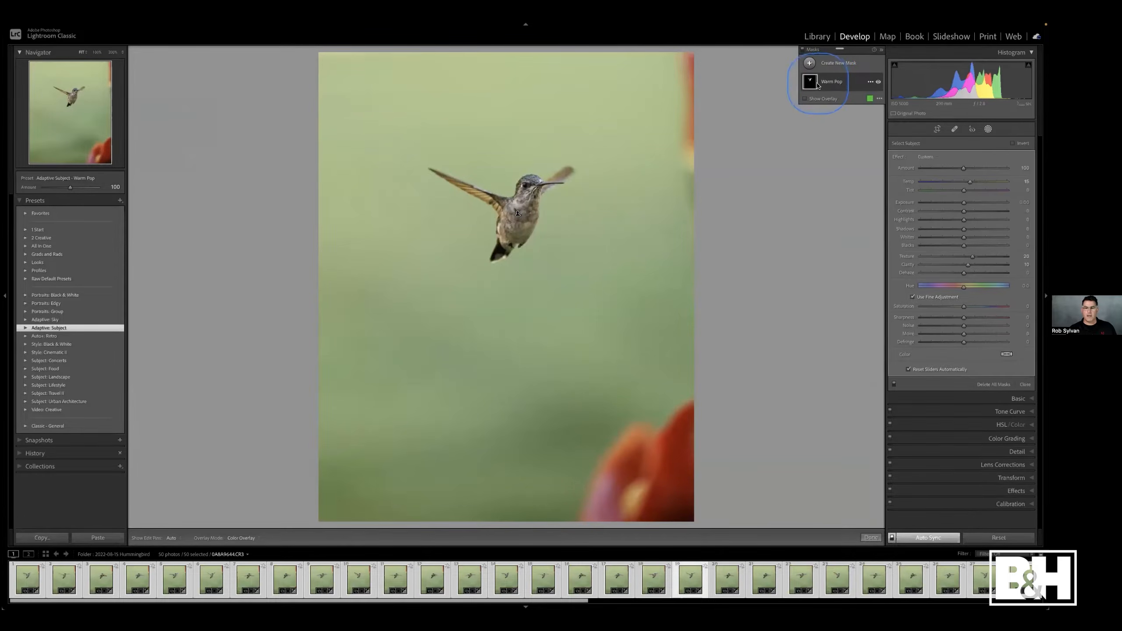
mouse_move(811, 84)
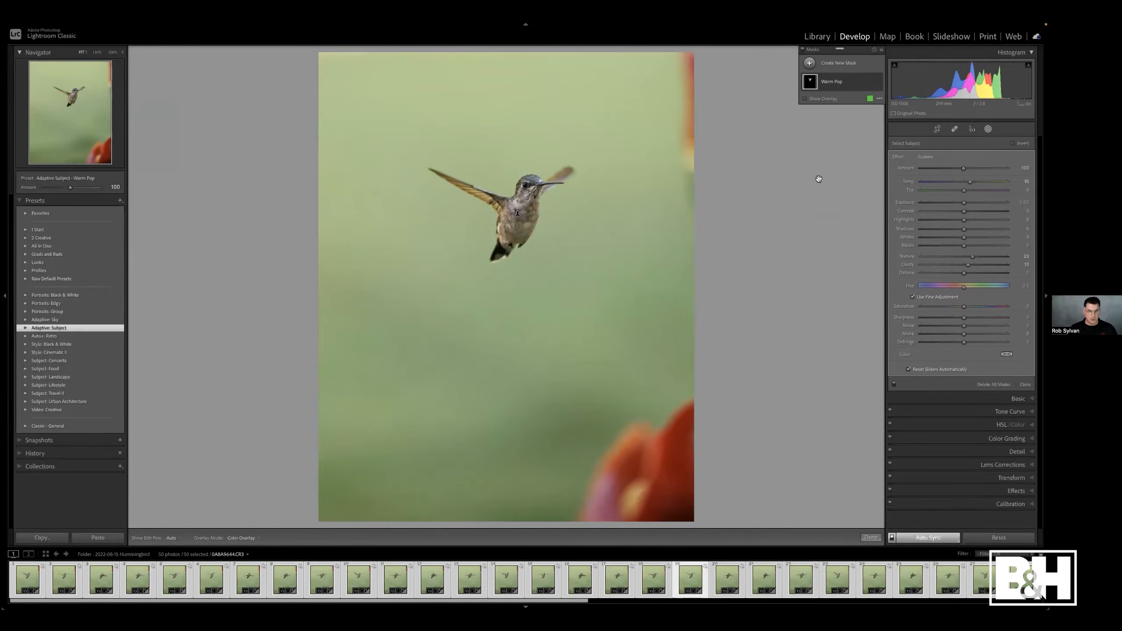
key(g)
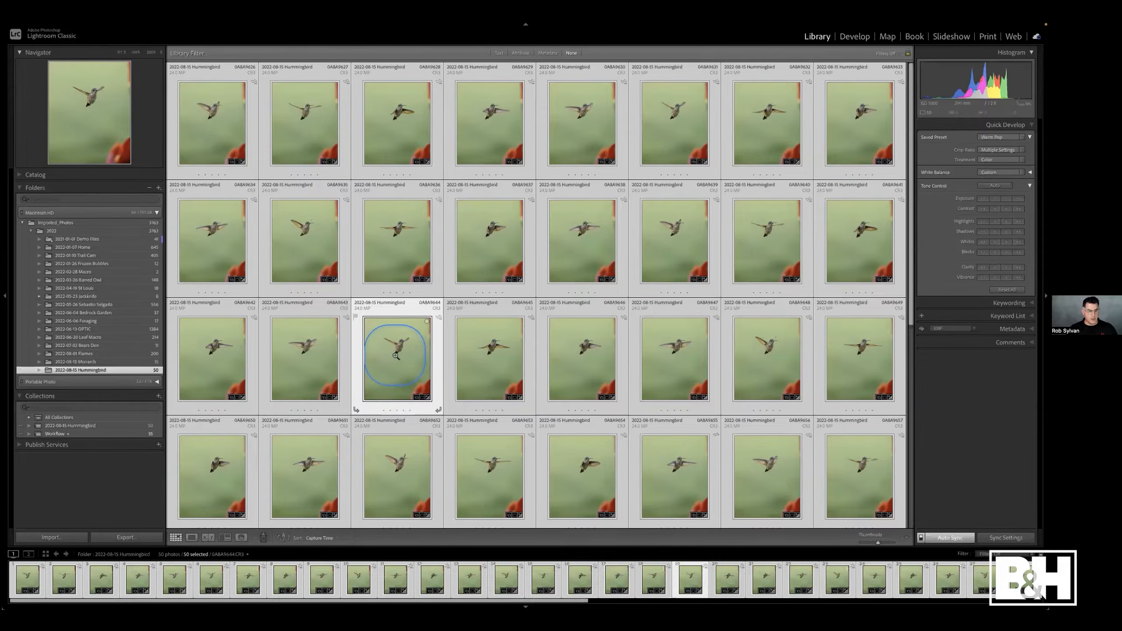
key(d)
click(321, 332)
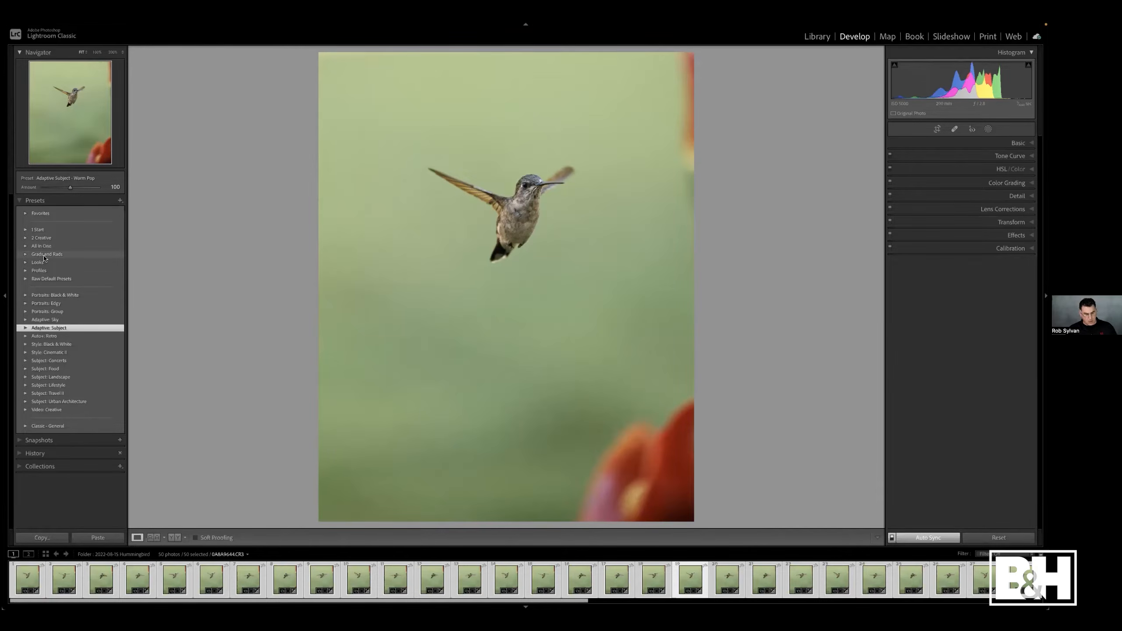
key(g)
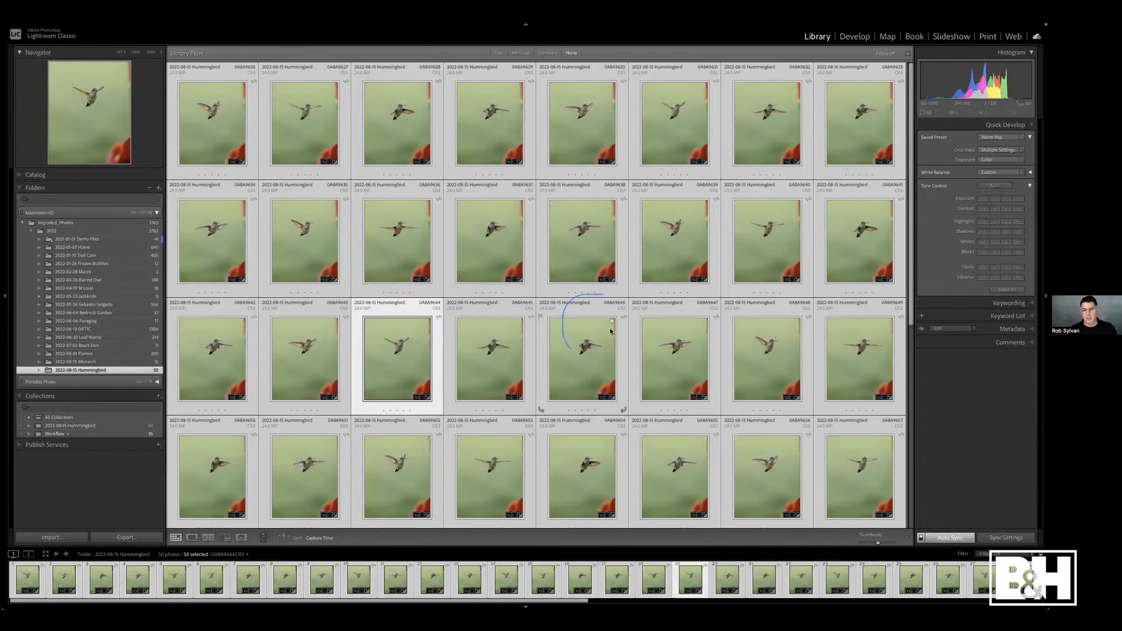
- Select a single photo and browse the keyword hierarchy in the Keyword List panel
key(super+shift+d)
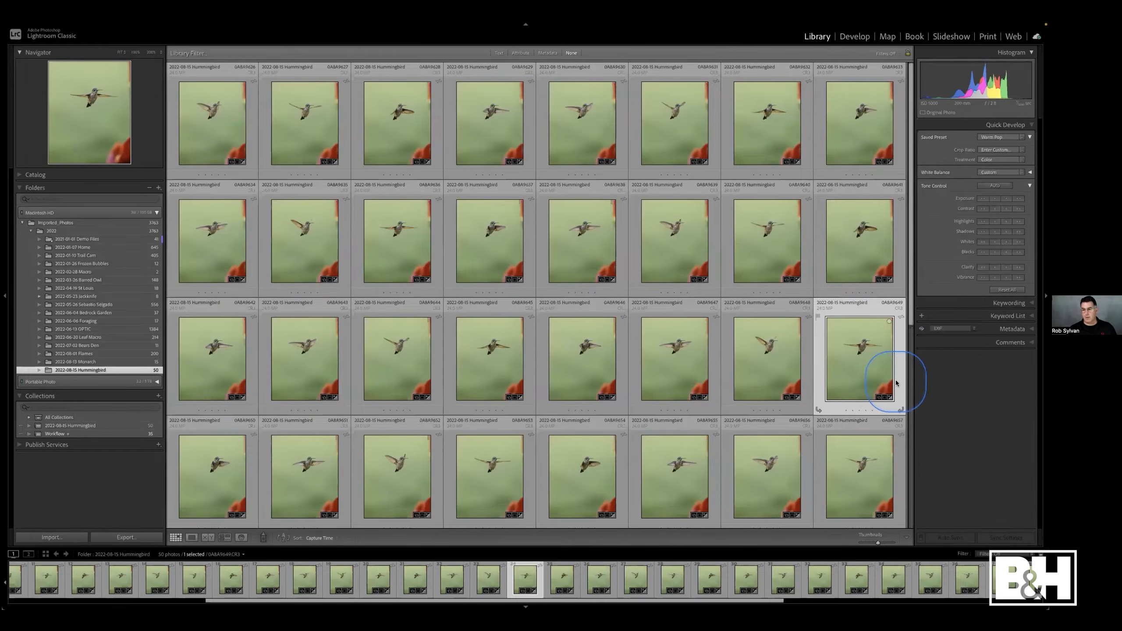
click(972, 319)
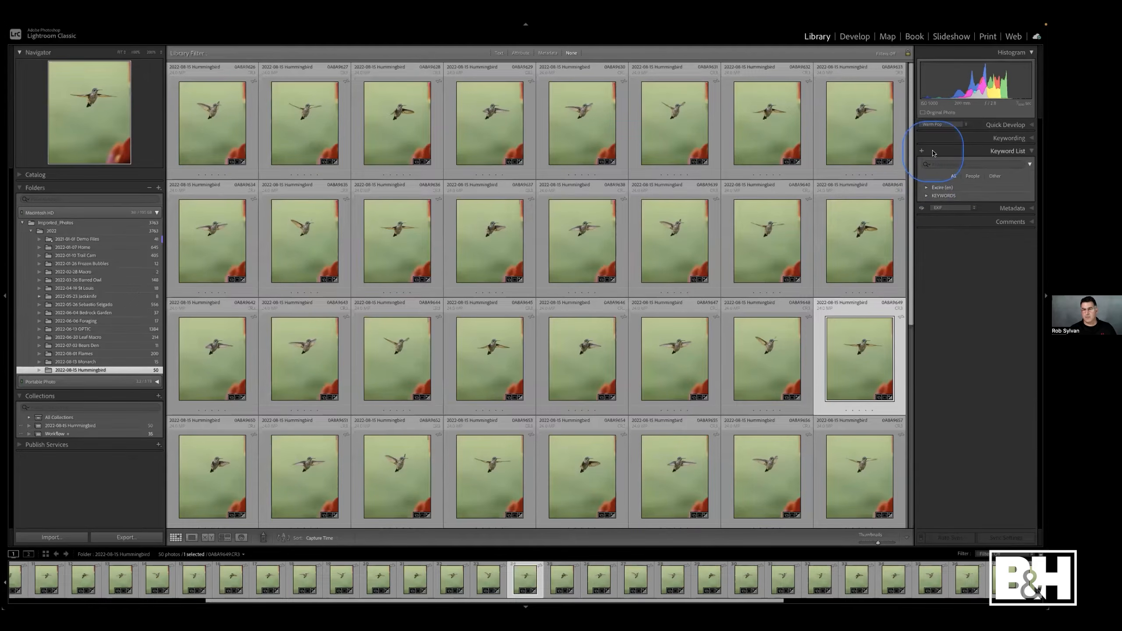
click(926, 196)
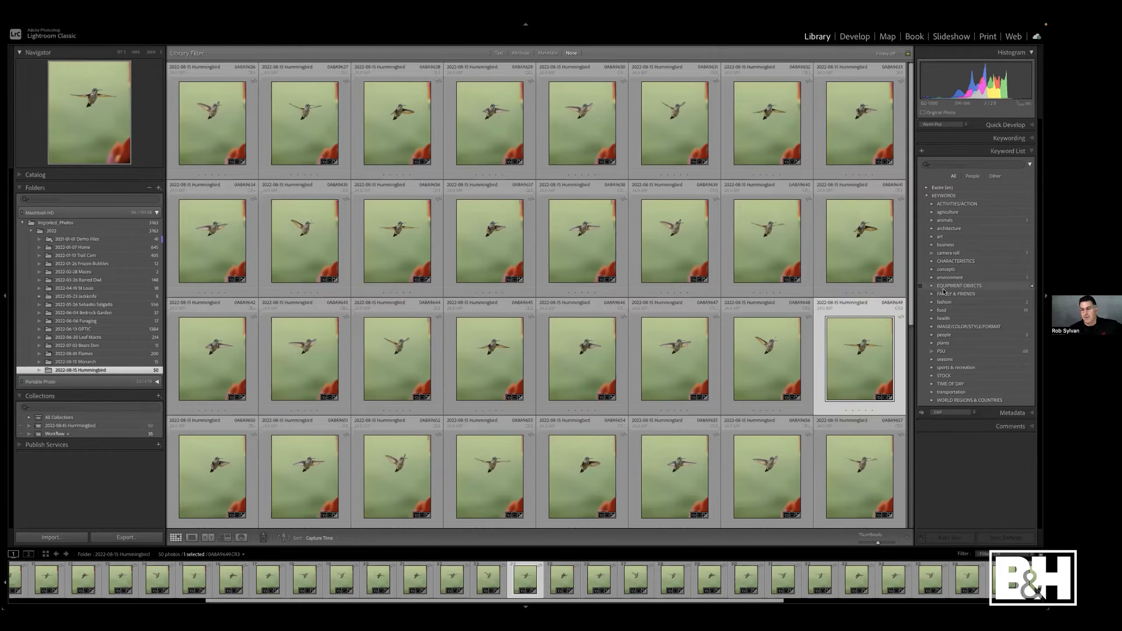
click(927, 196)
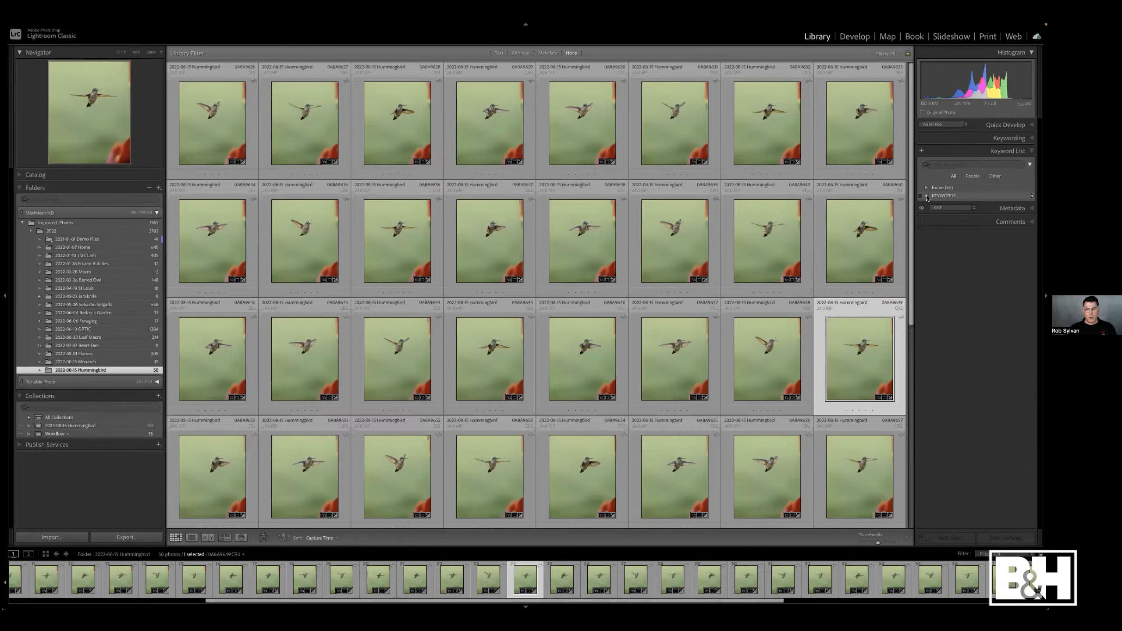
- Select all photos and save their metadata to files
key(super+a)
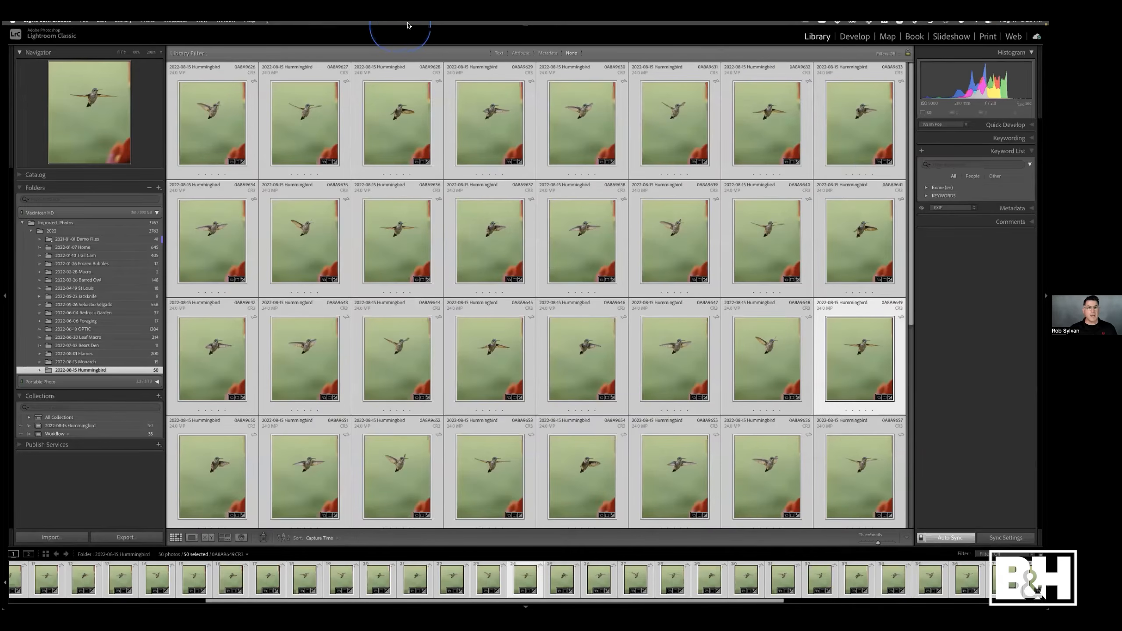
click(175, 25)
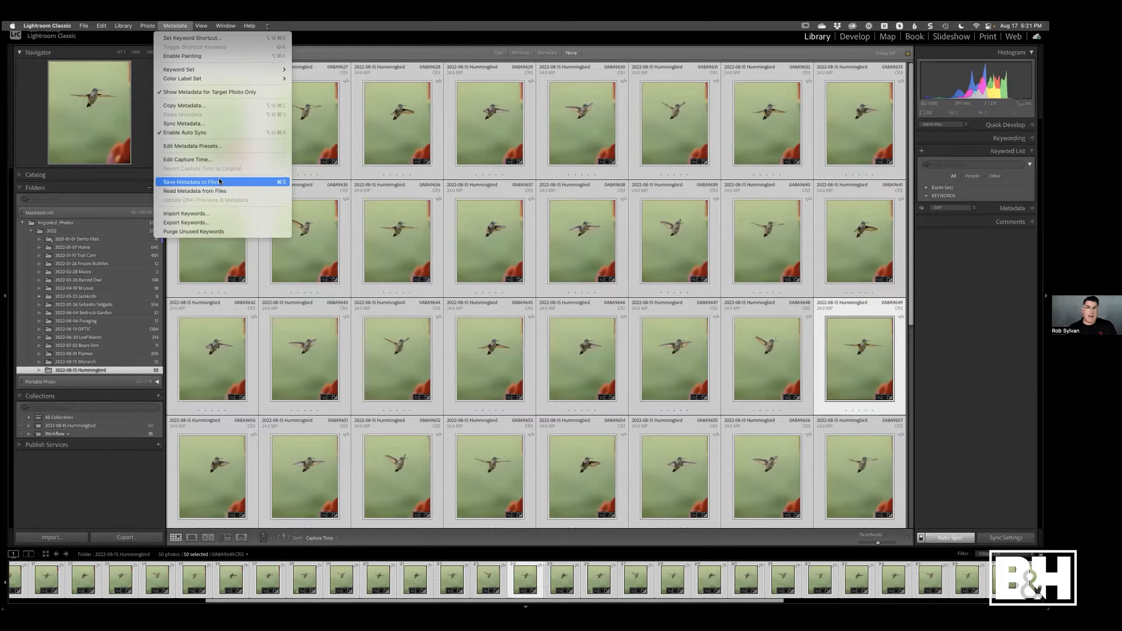
click(316, 252)
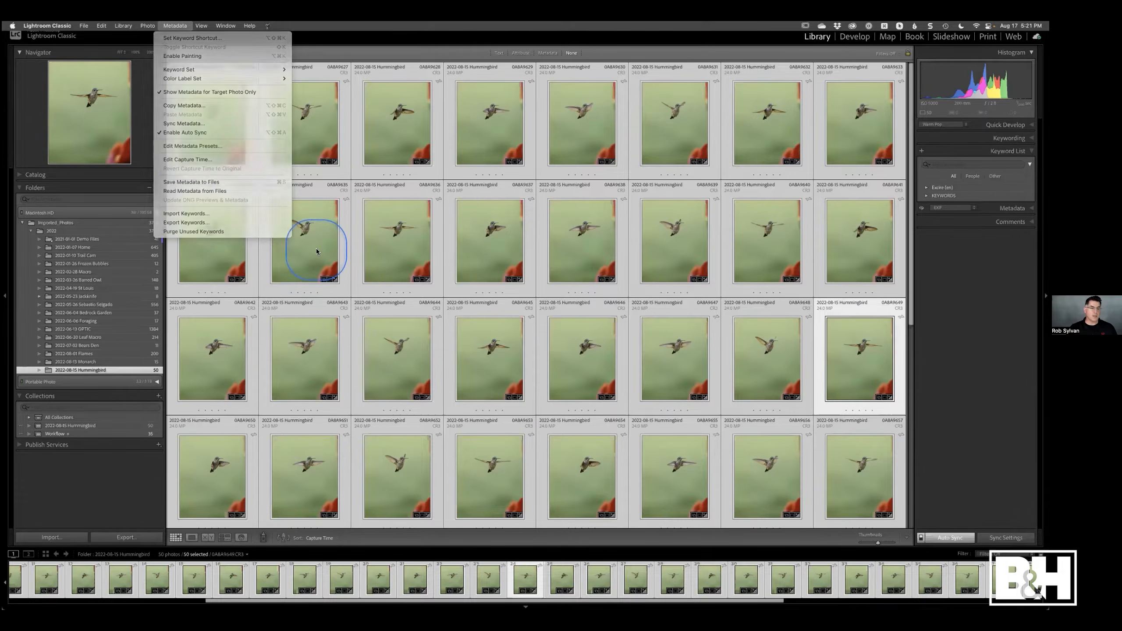
- Open a photo in Develop and expand its History panel
click(267, 266)
key(d)
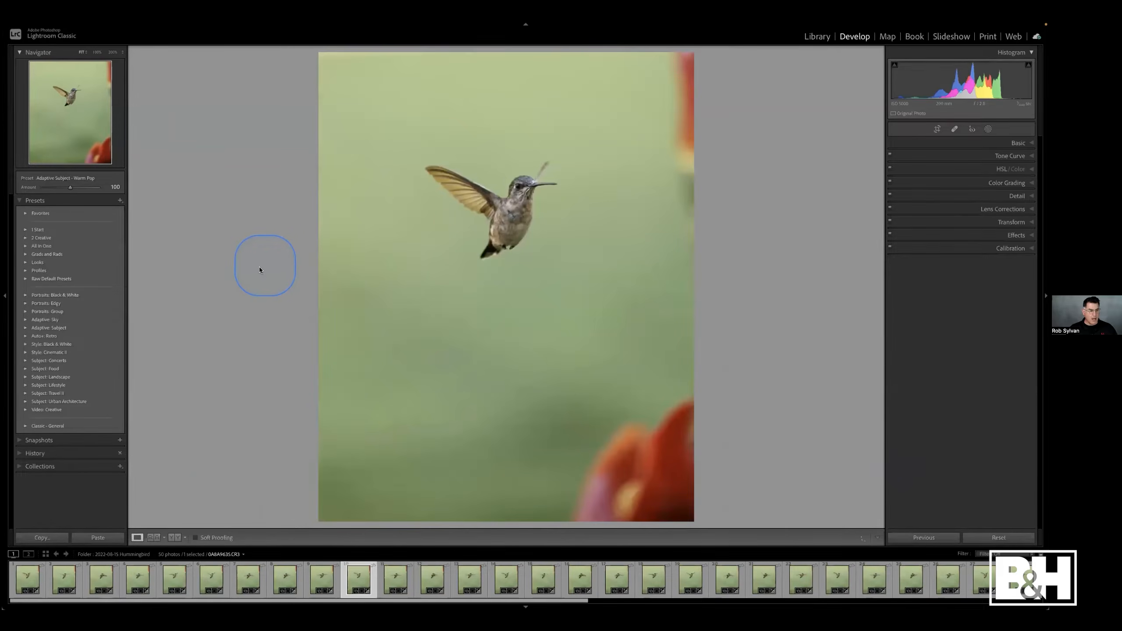
click(40, 454)
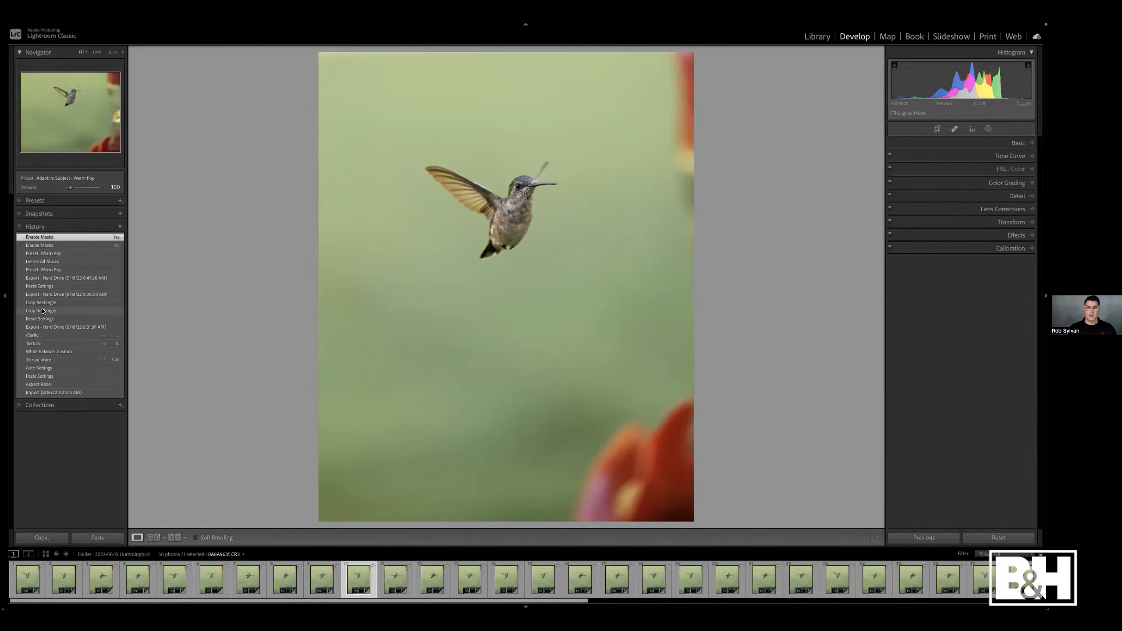
- Open the Presets tab of Preferences from the Library grid and show all other Lightroom presets in Finder
key(g)
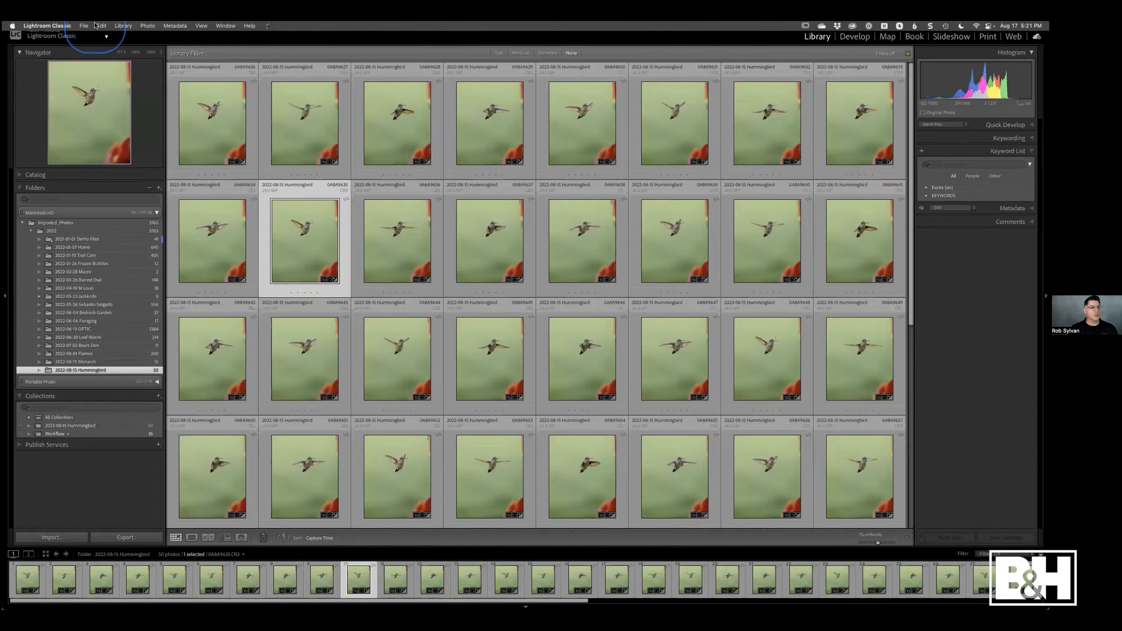
click(55, 25)
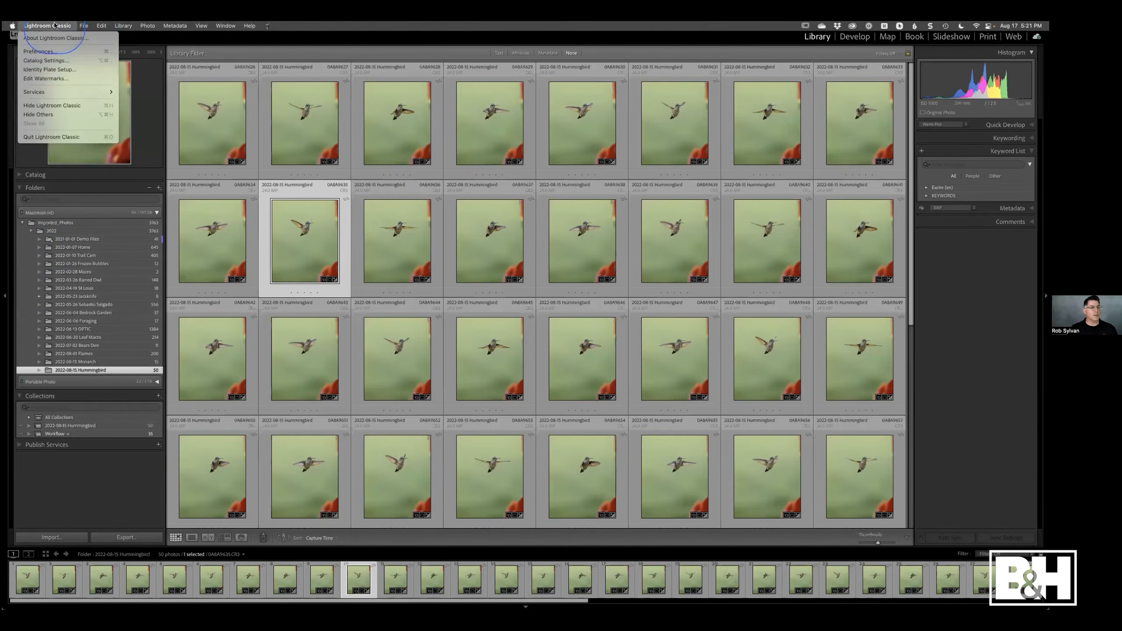
click(42, 51)
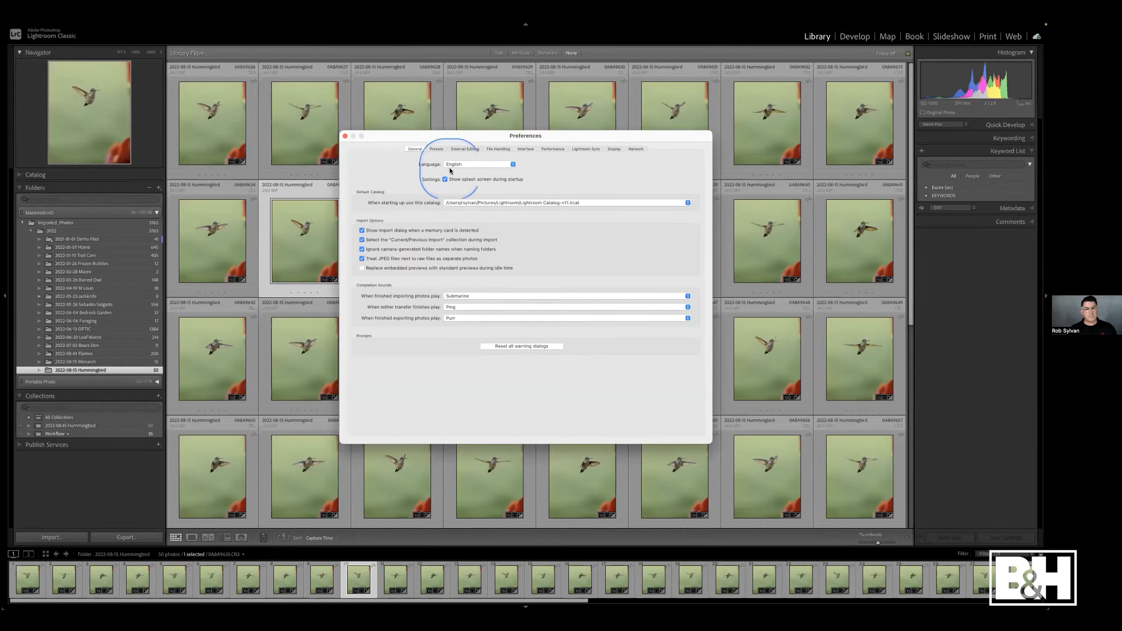
click(437, 150)
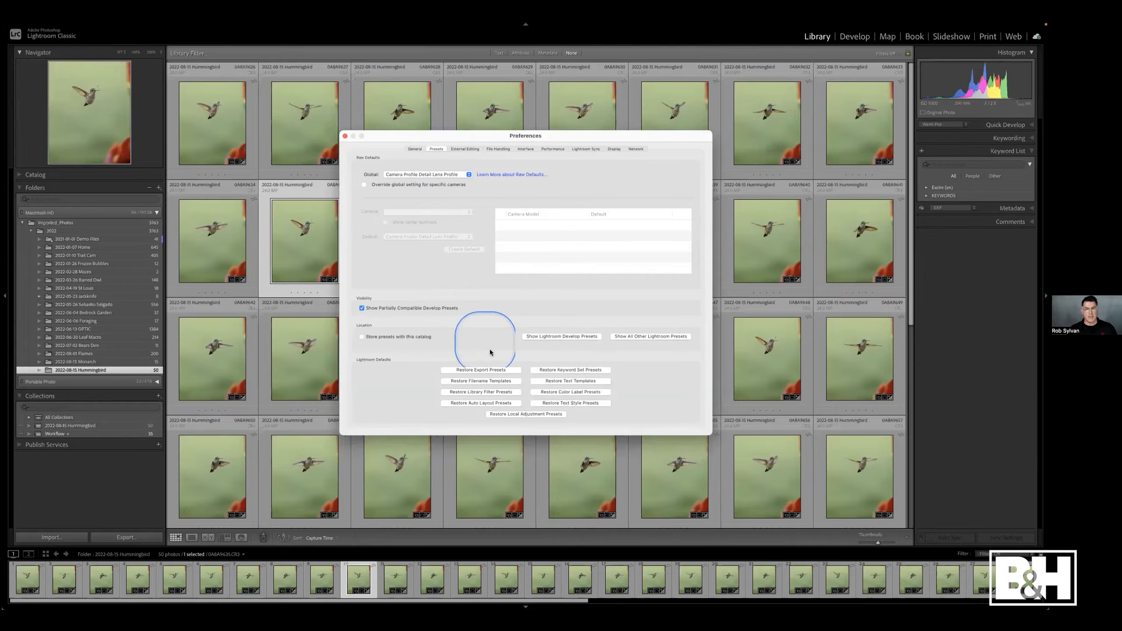
click(661, 337)
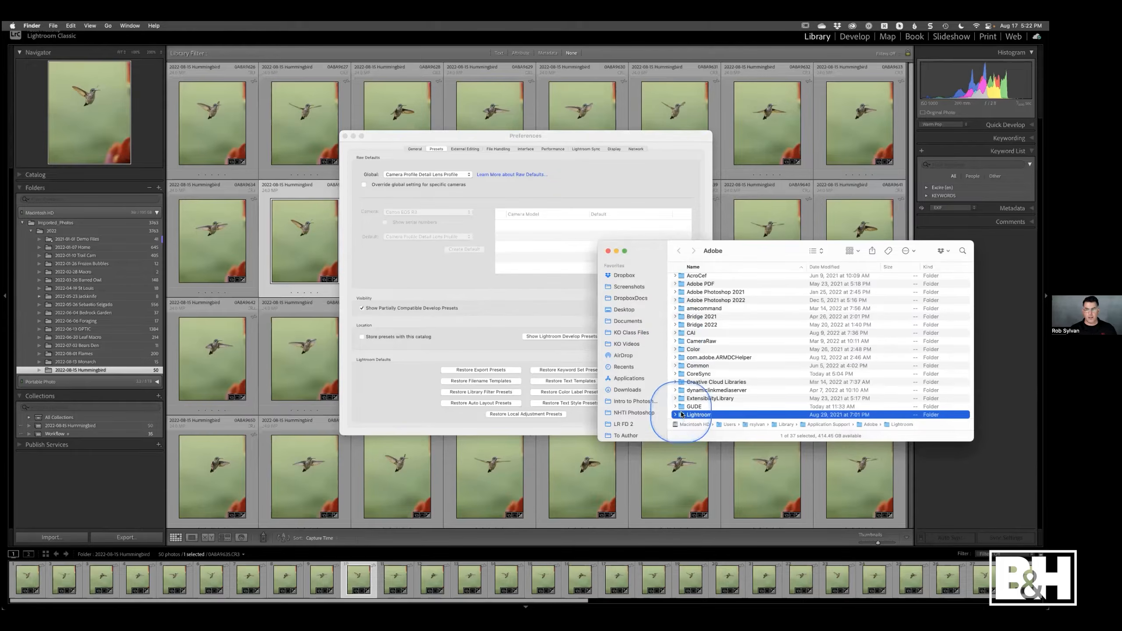
- Browse the Lightroom presets folder in Finder, expanding the Filename Templates and Metadata Presets folders
scroll(682, 363, down, 3)
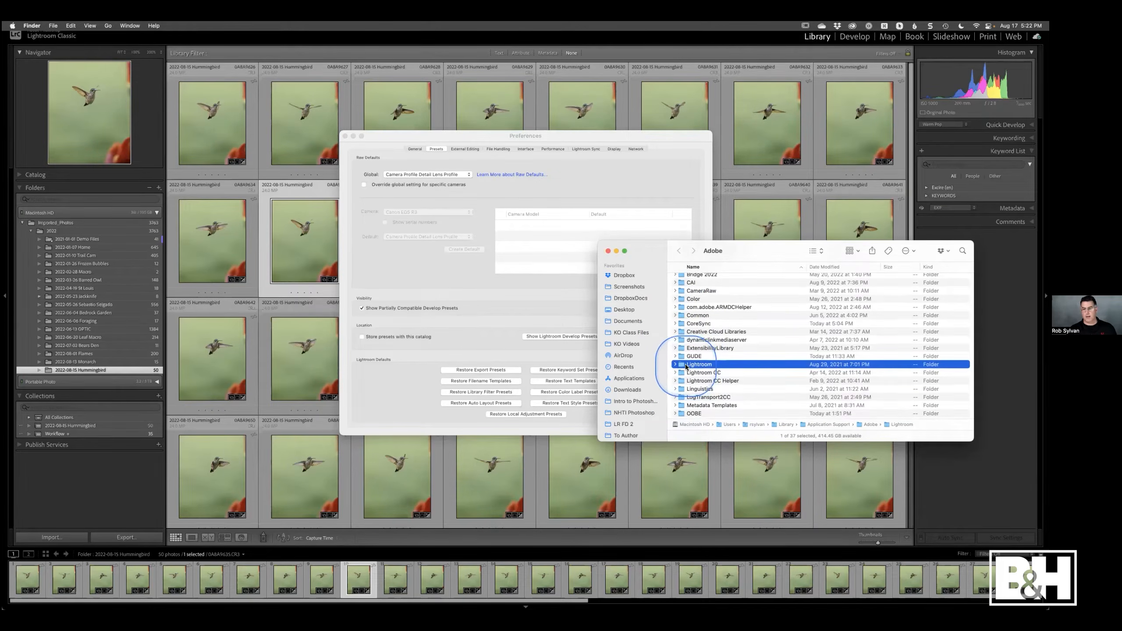
double_click(683, 366)
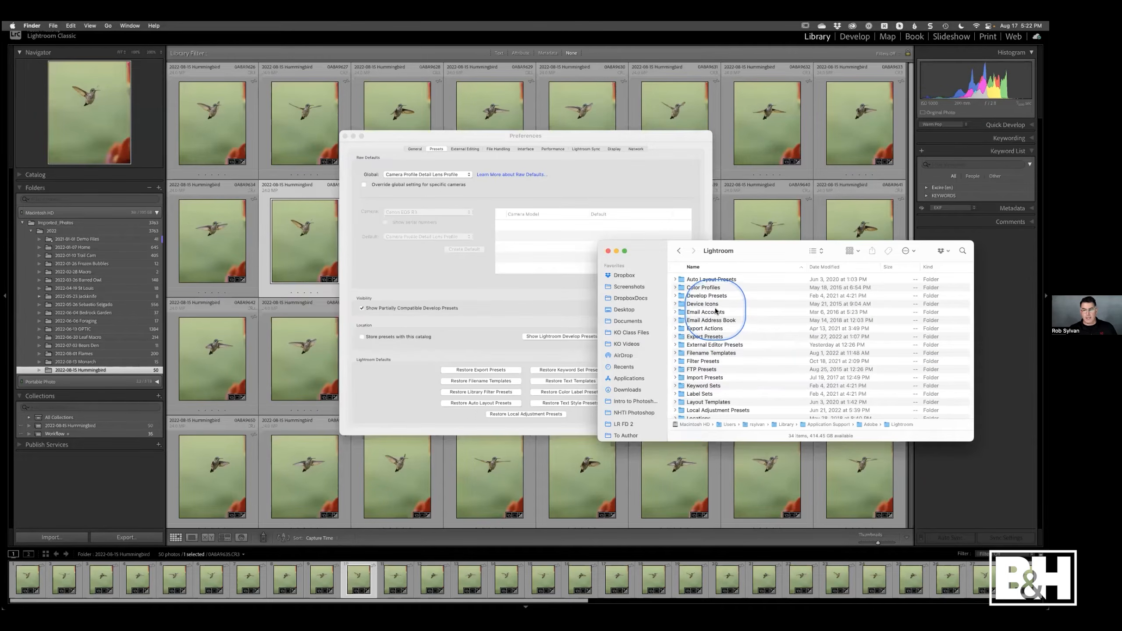
click(675, 354)
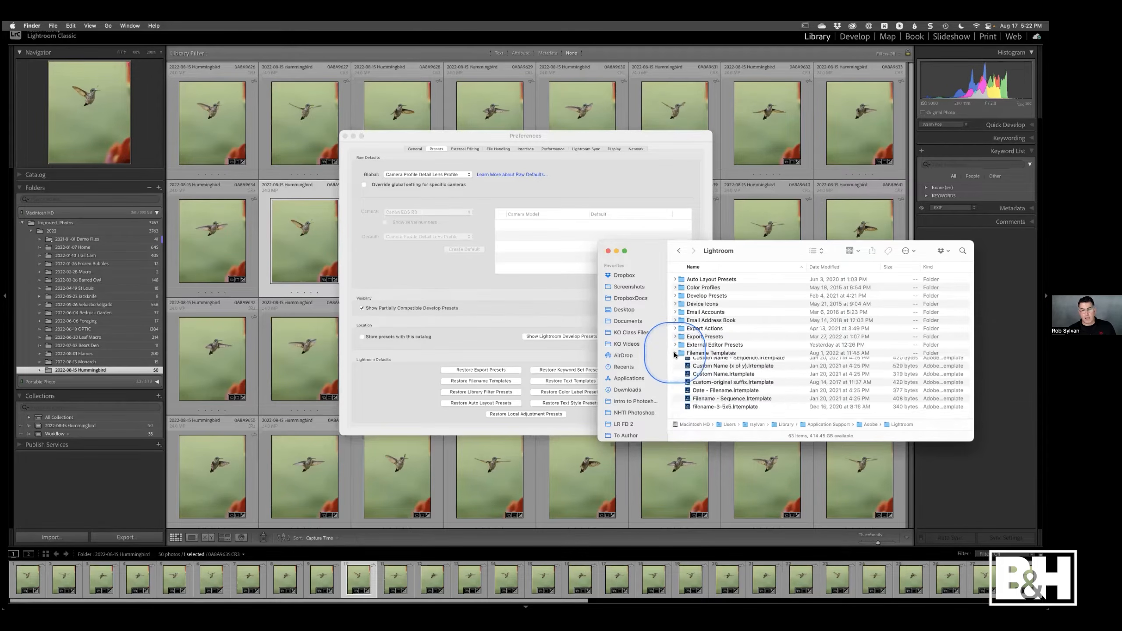
scroll(703, 350, down, 4)
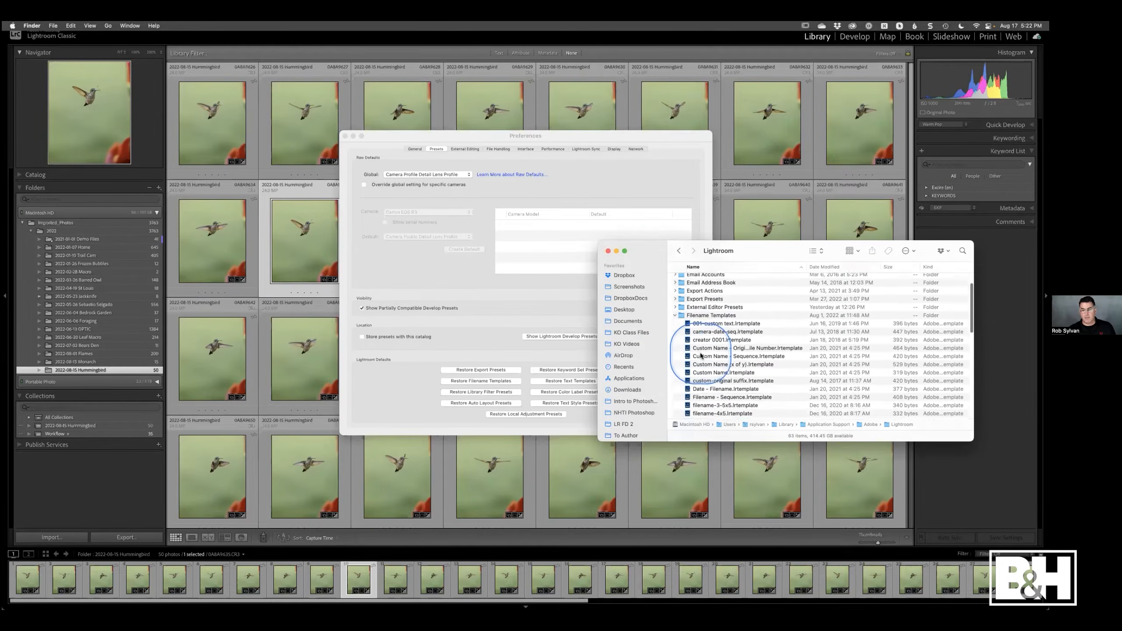
click(675, 296)
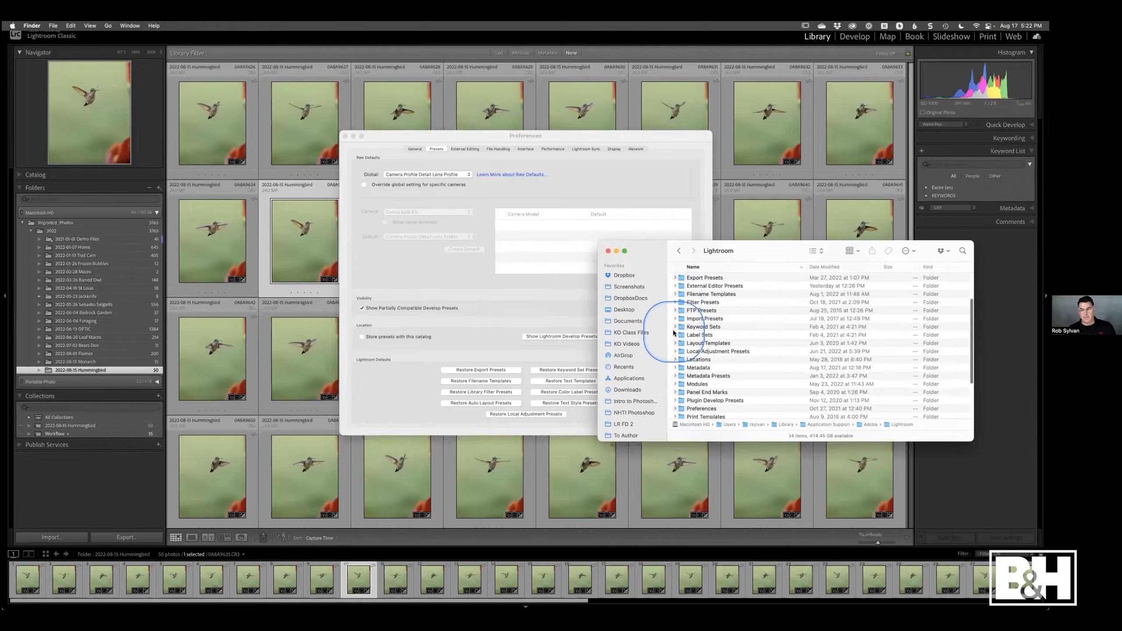
click(675, 376)
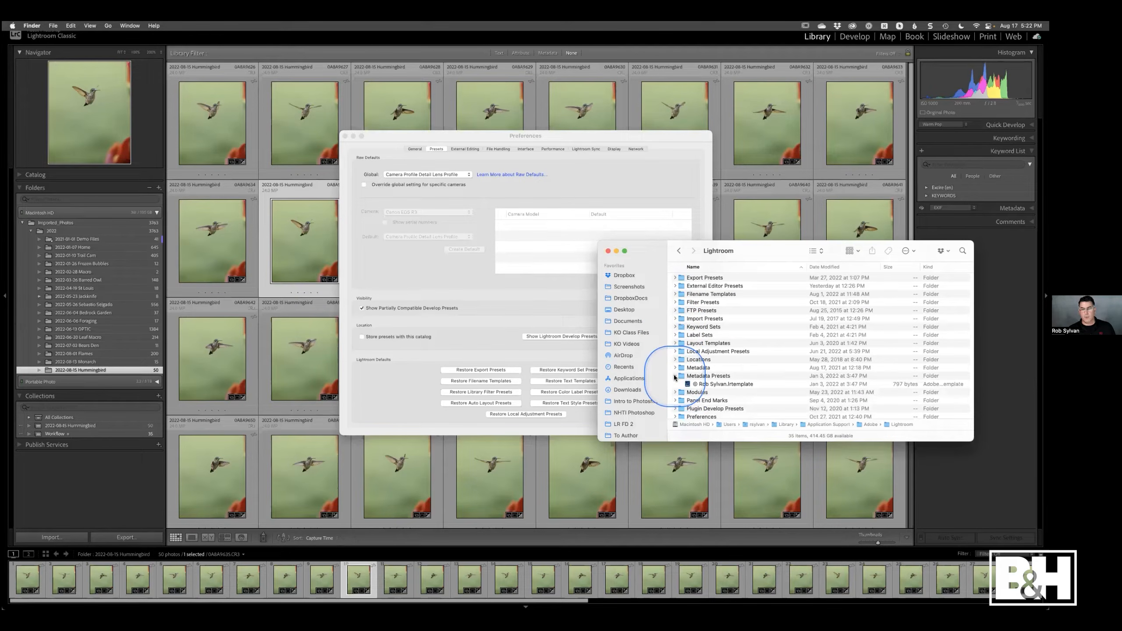
click(675, 377)
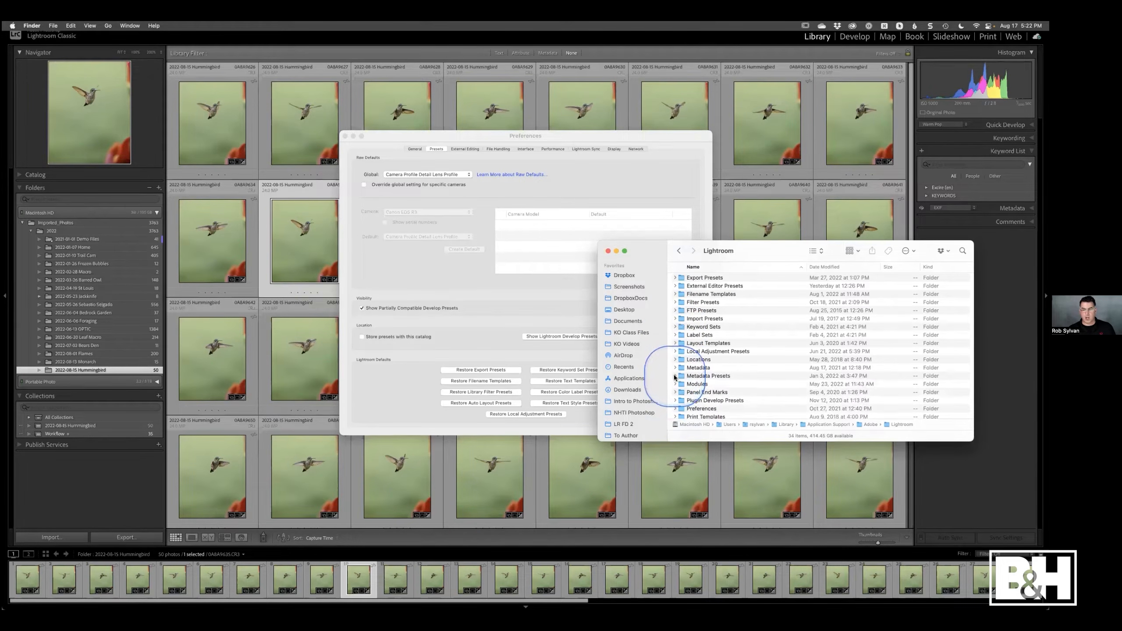
scroll(676, 378, down, 2)
scroll(677, 378, down, 5)
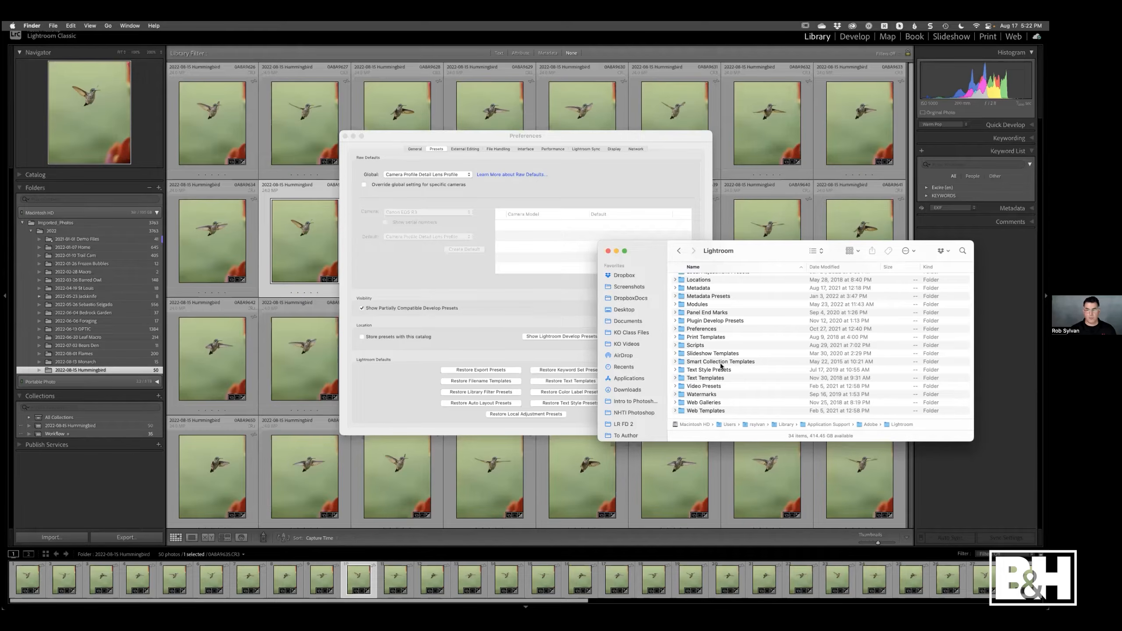
scroll(724, 344, up, 5)
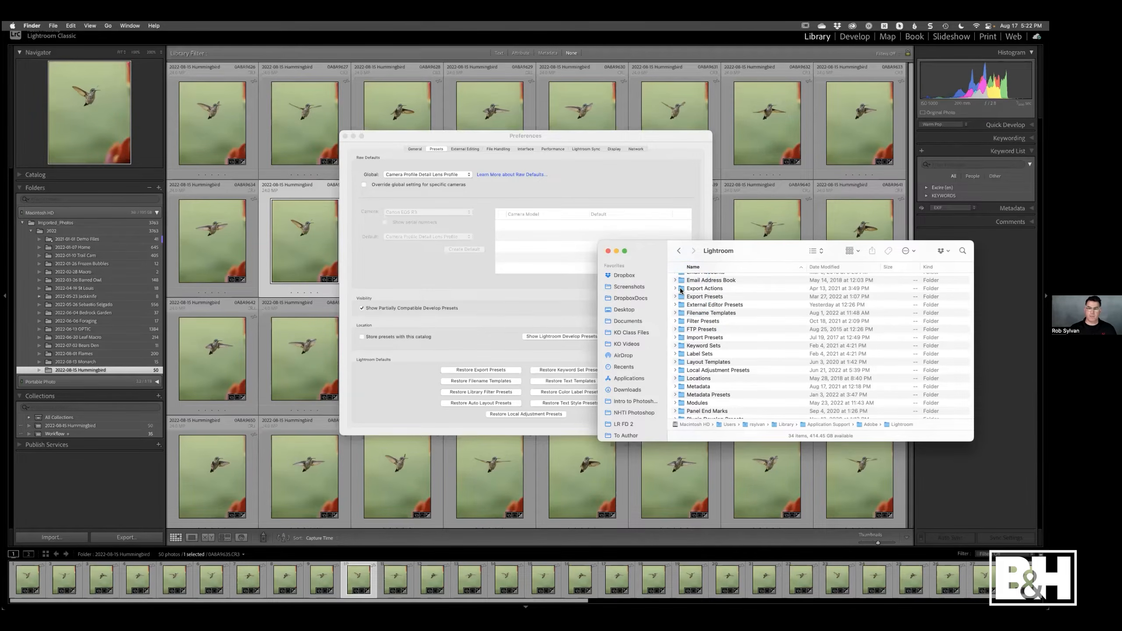
- Review the Global raw defaults options in Preferences and close the Preferences dialog
drag(639, 251, 72, 260)
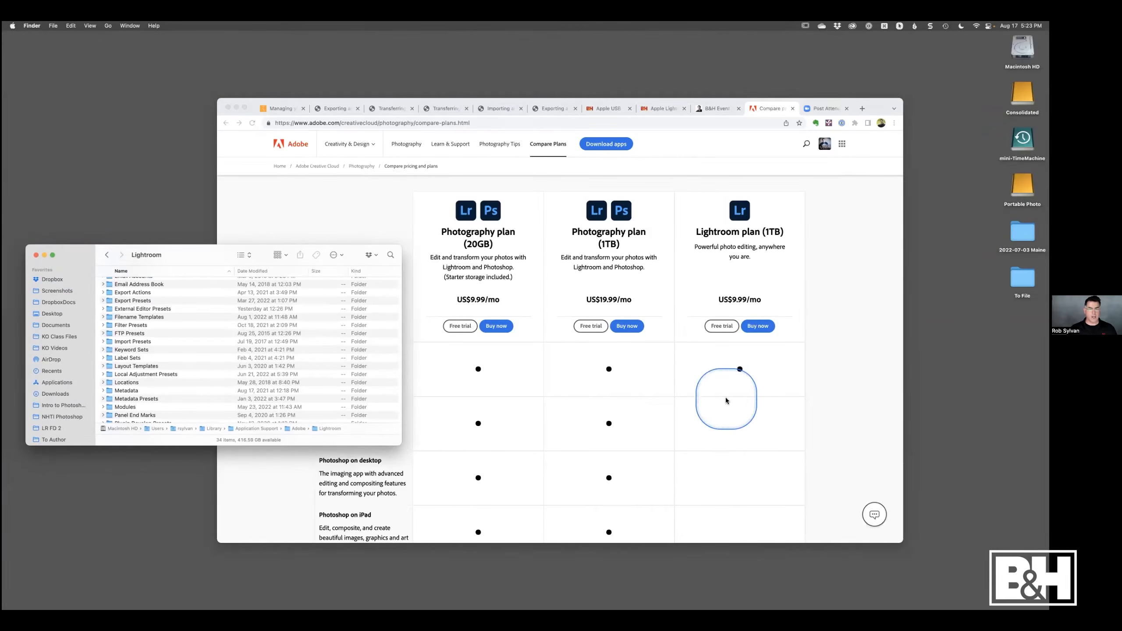
key(super+Tab)
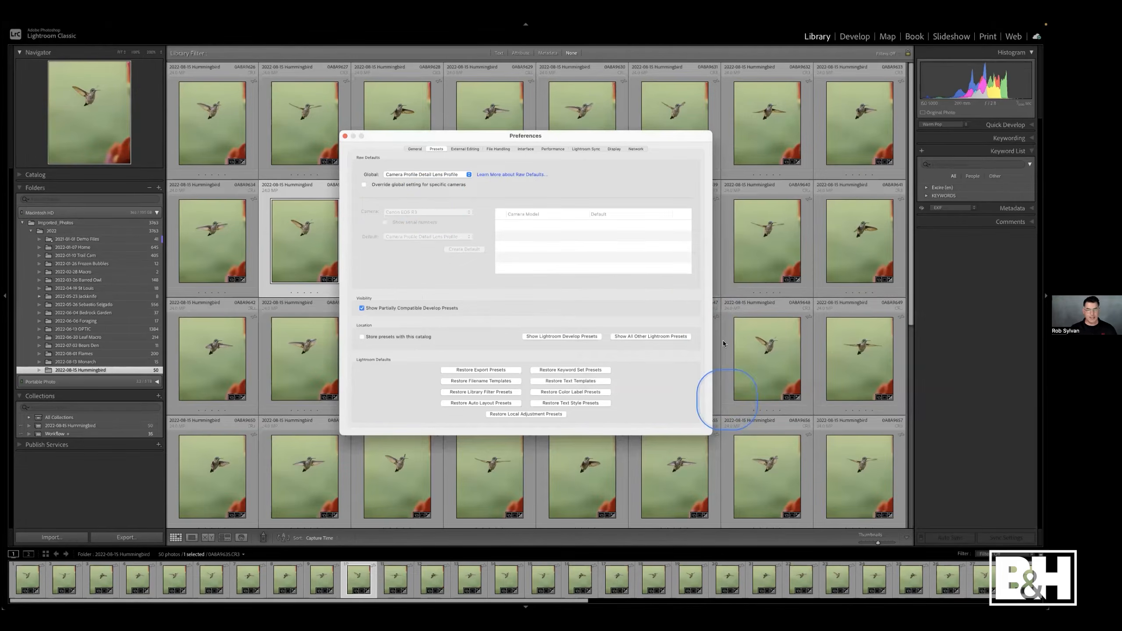
click(393, 175)
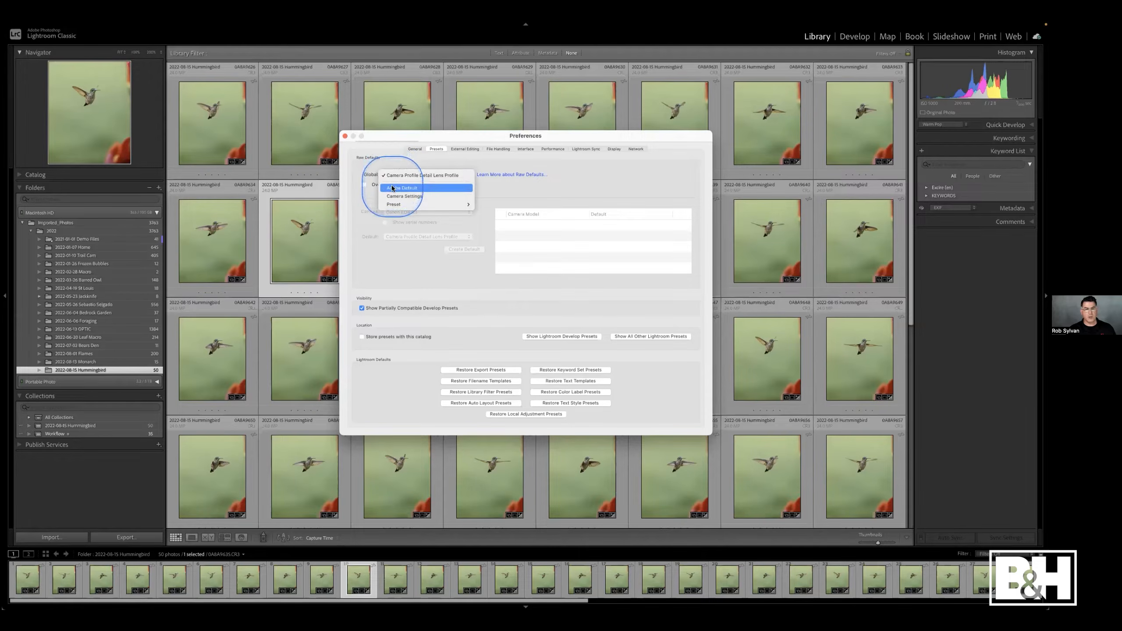
click(391, 159)
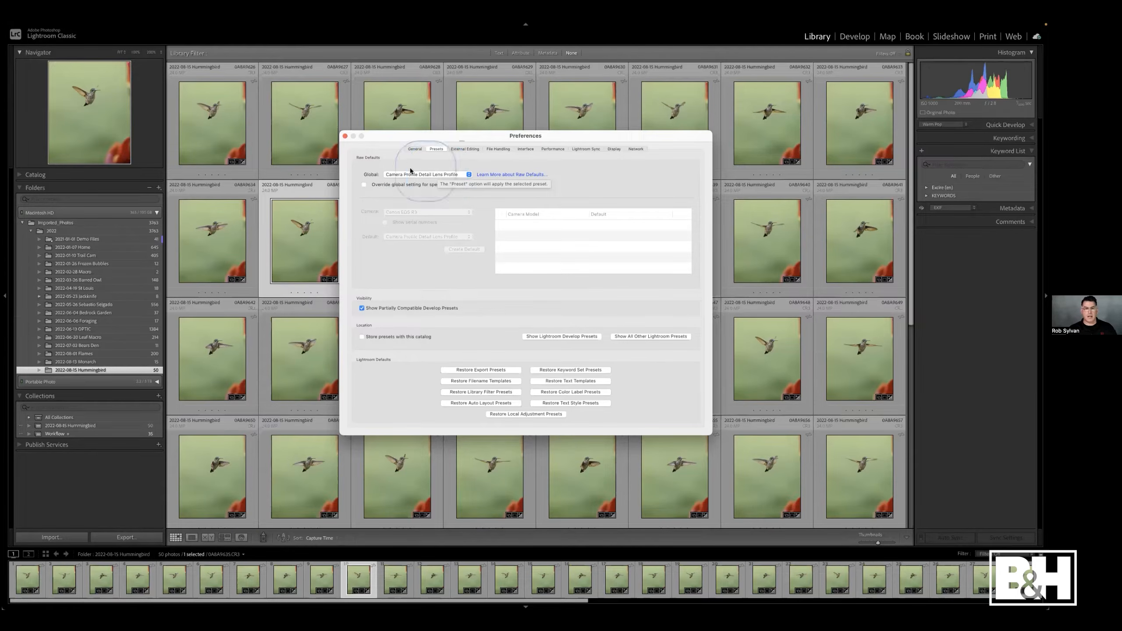
click(345, 136)
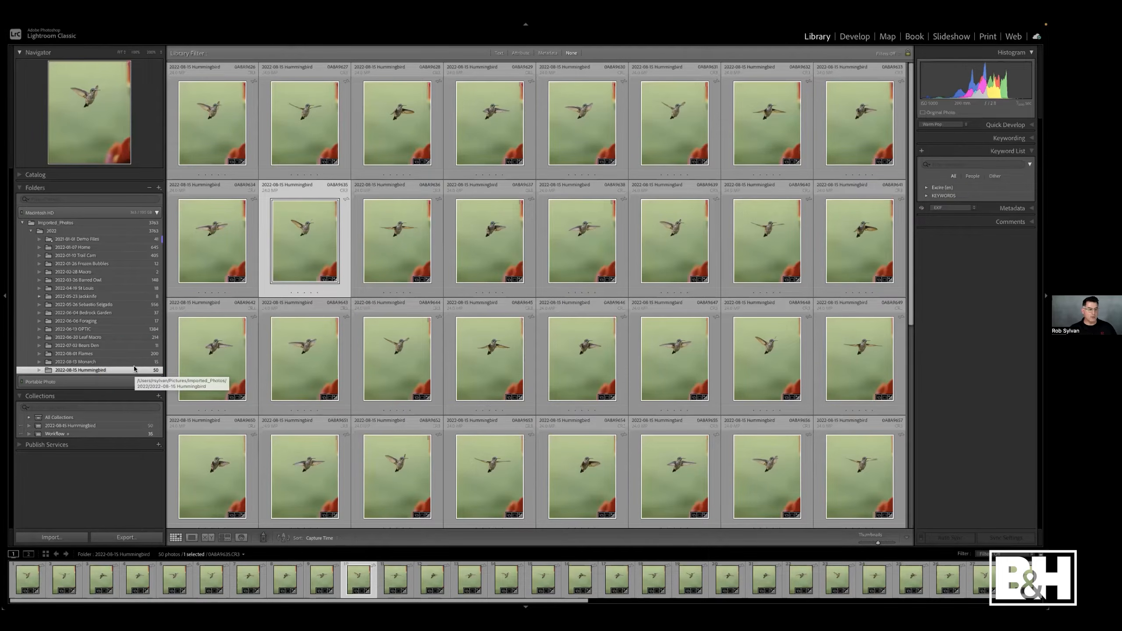
- Open the Export as Catalog dialog for the current photos and cancel it
mouse_move(113, 9)
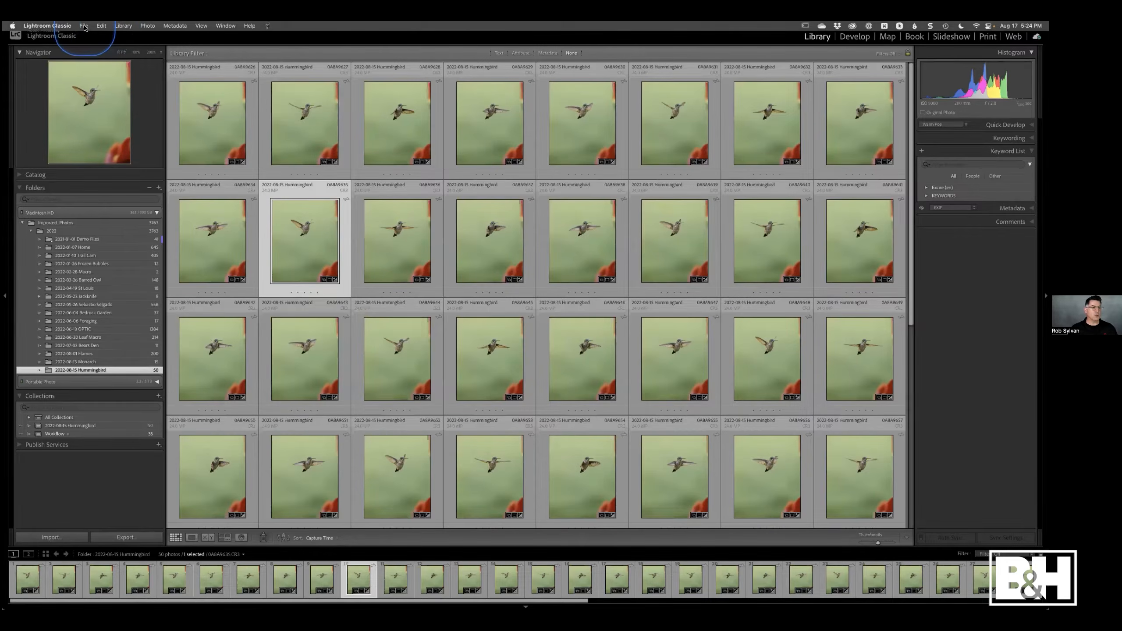
click(83, 25)
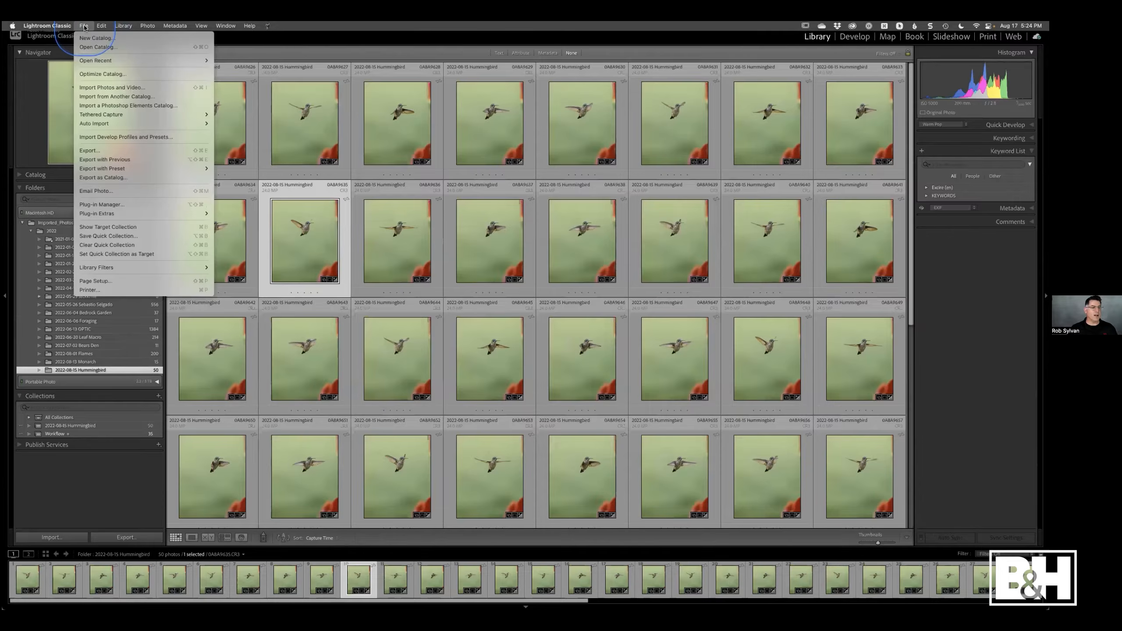
click(81, 177)
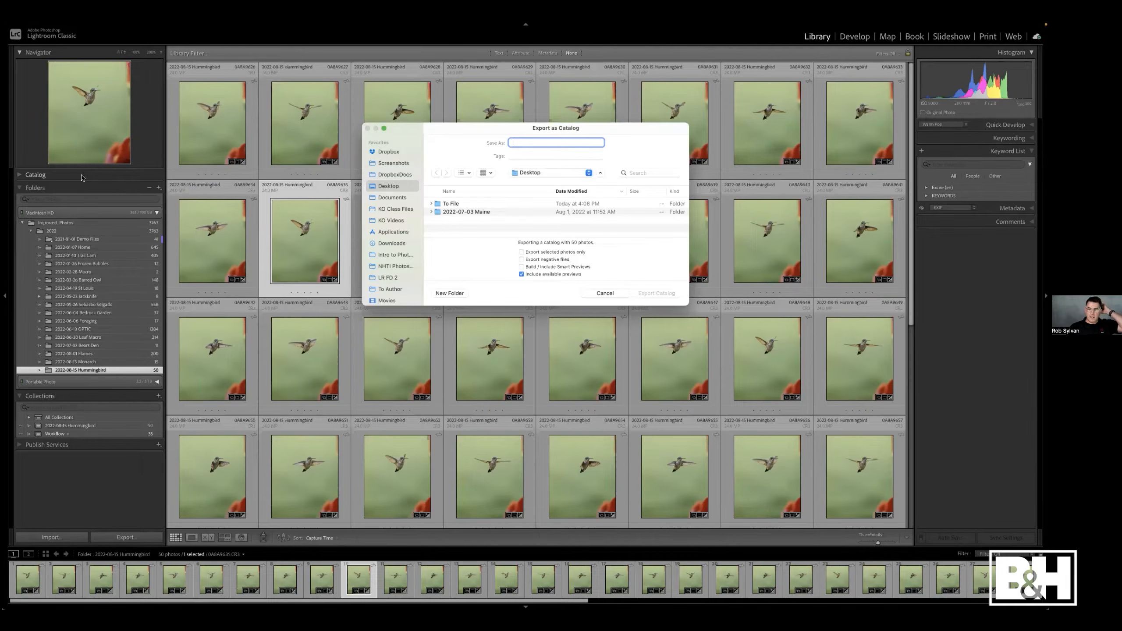
click(185, 180)
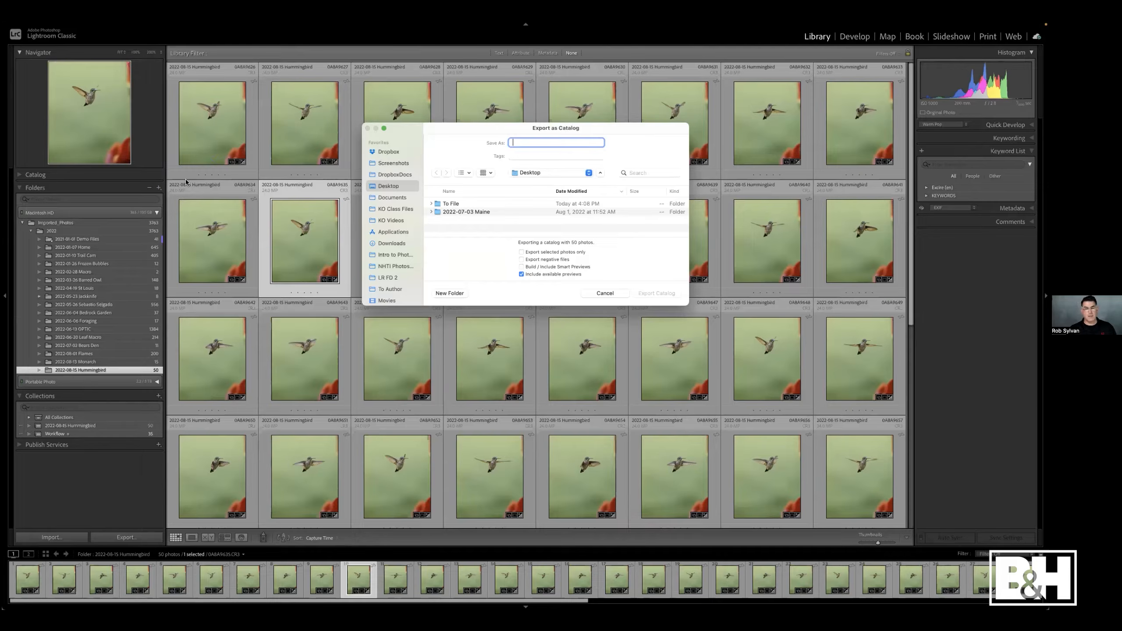
click(604, 293)
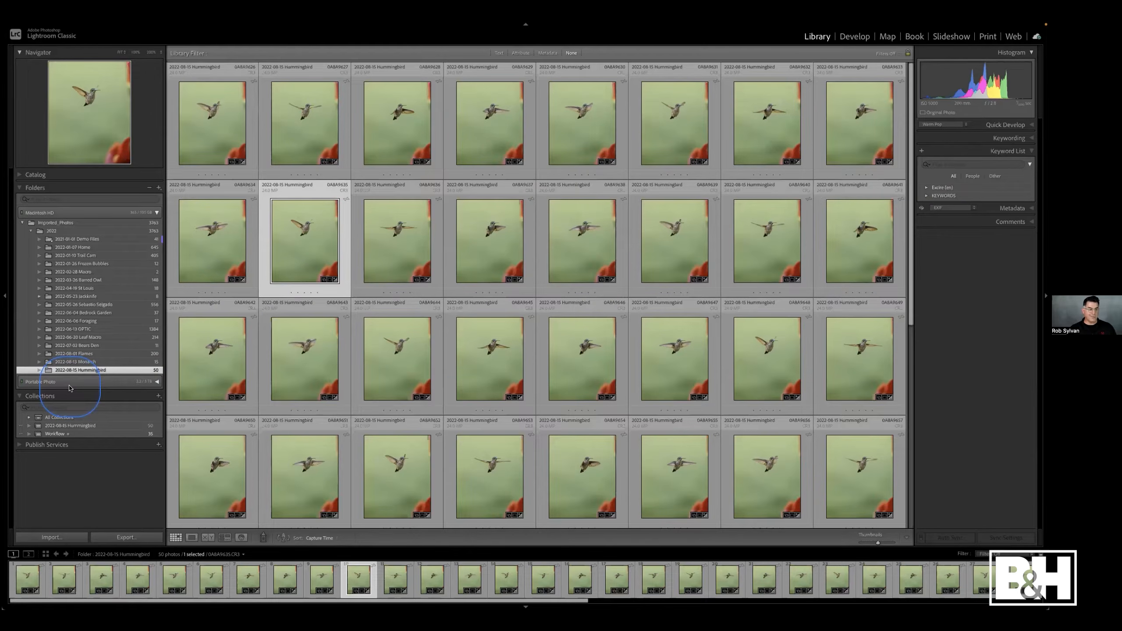
- Open Export this Folder as a Catalog for the 2022-08-15 Hummingbird folder and cancel it
right_click(48, 372)
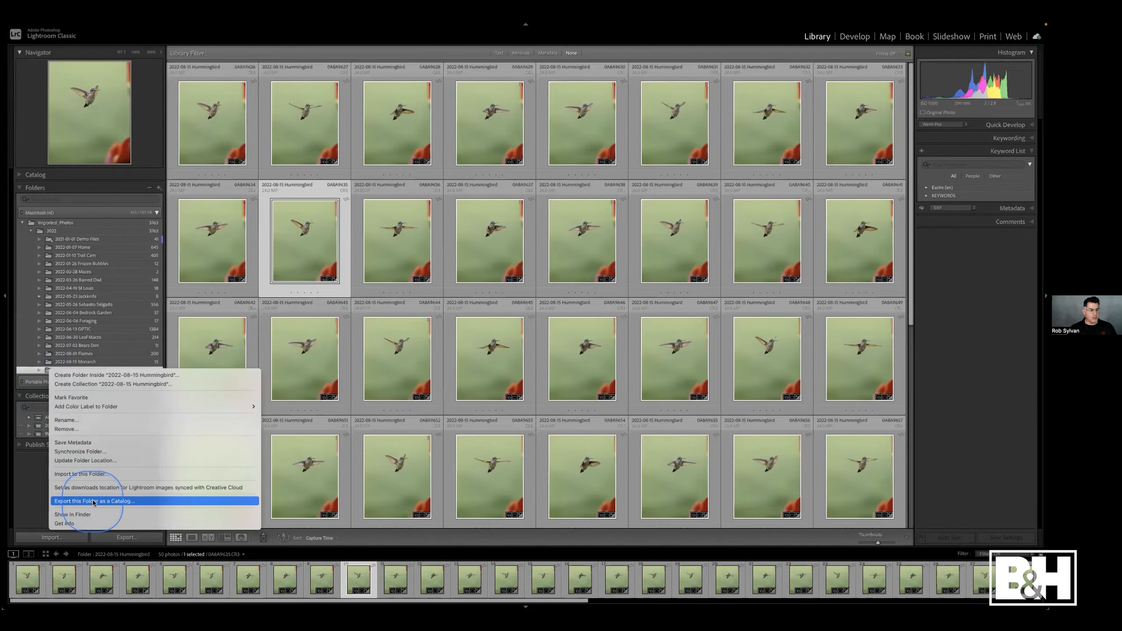
click(131, 502)
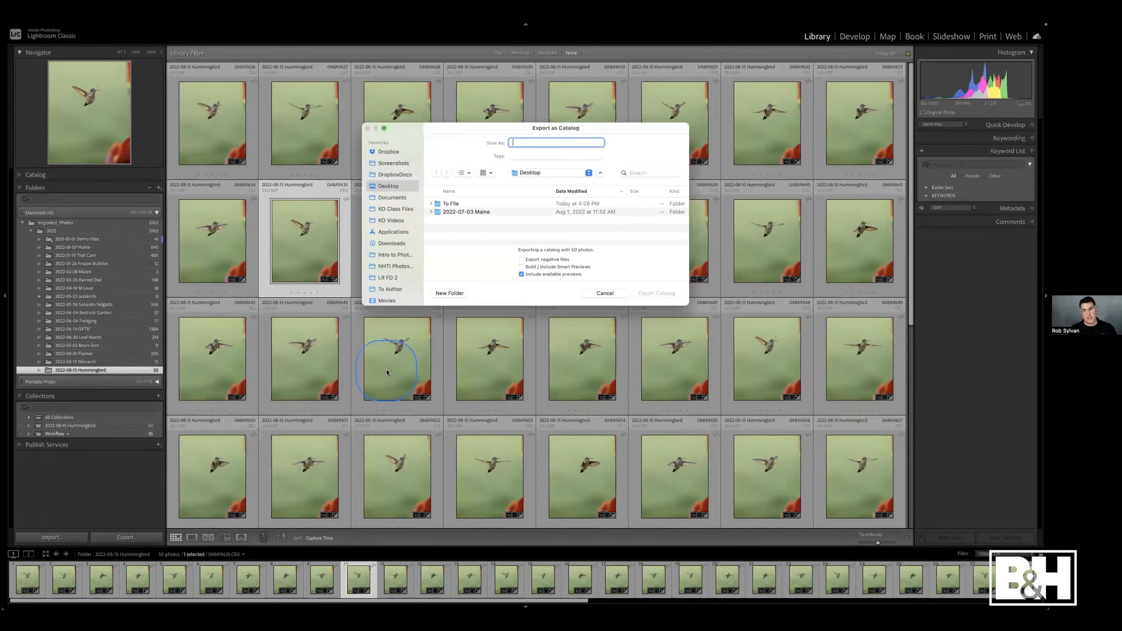
click(605, 294)
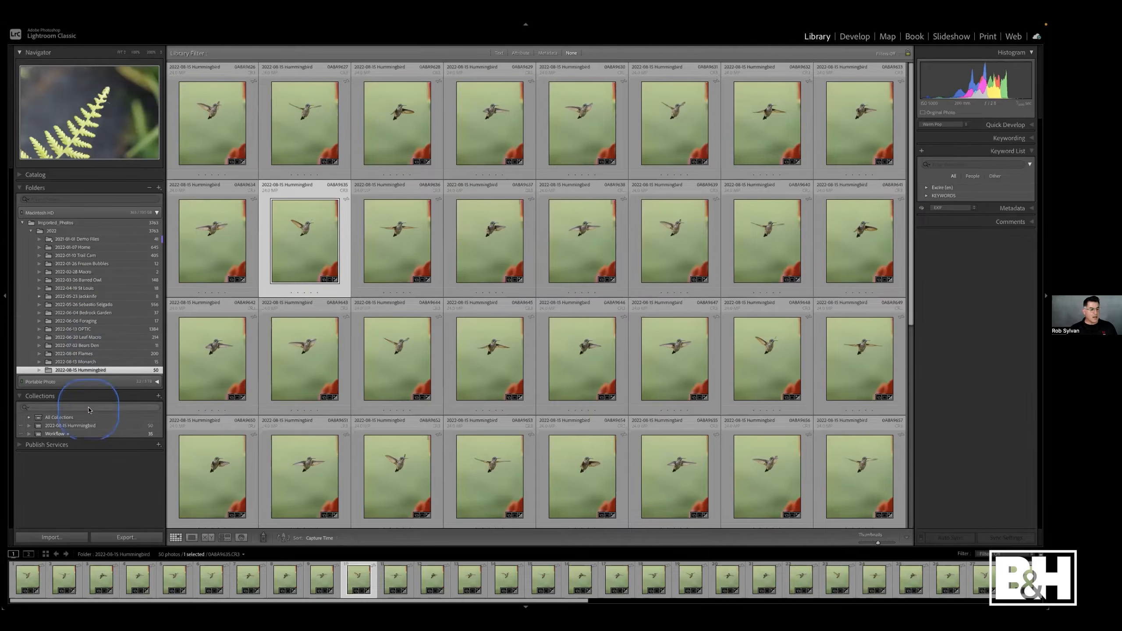
- Select the 2022-08-15 Hummingbird collection and export it as a catalog
click(84, 426)
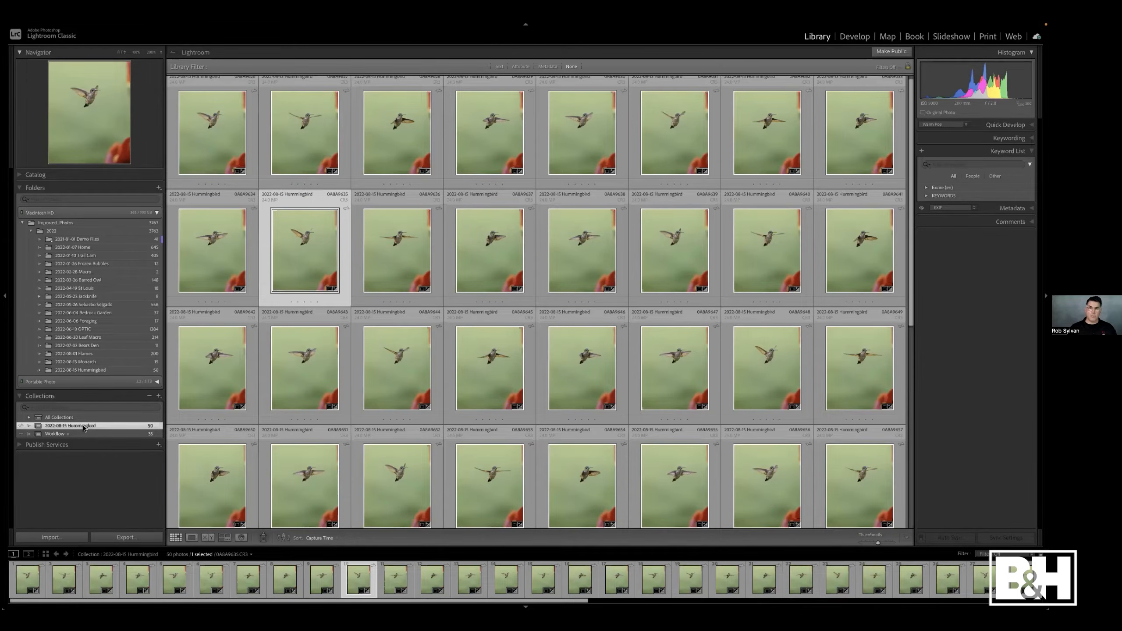
click(83, 427)
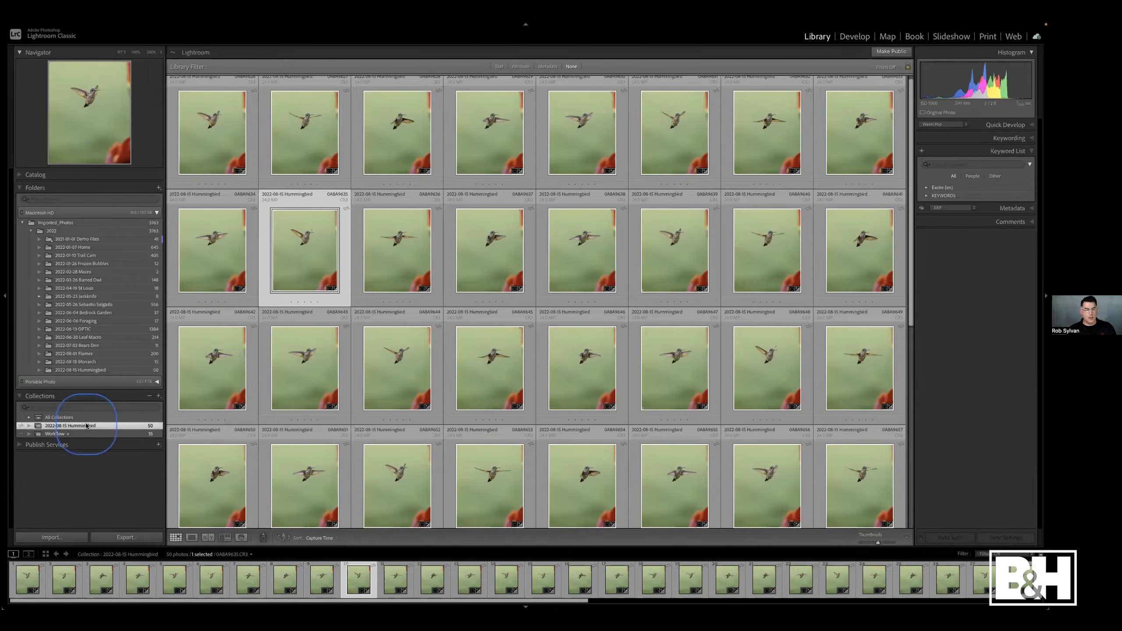
right_click(83, 427)
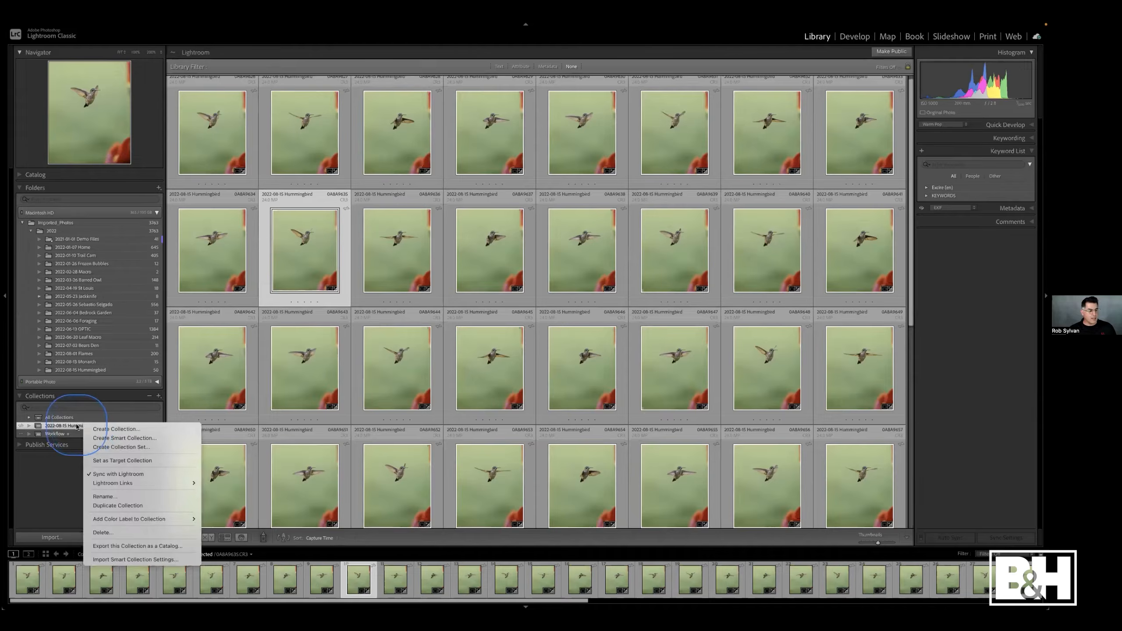
click(112, 548)
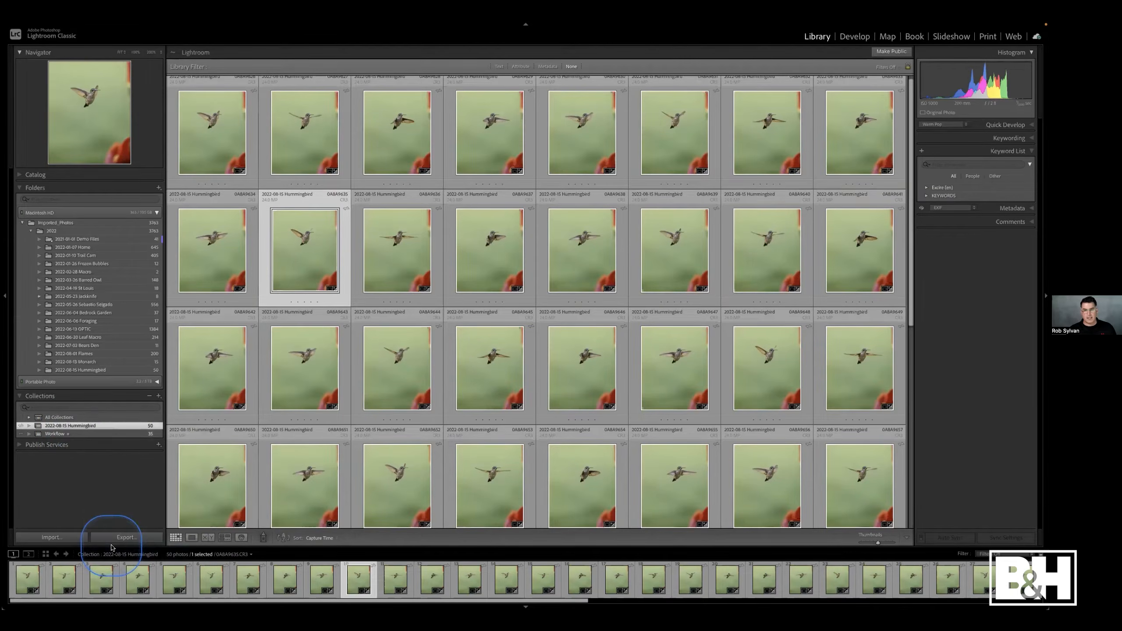
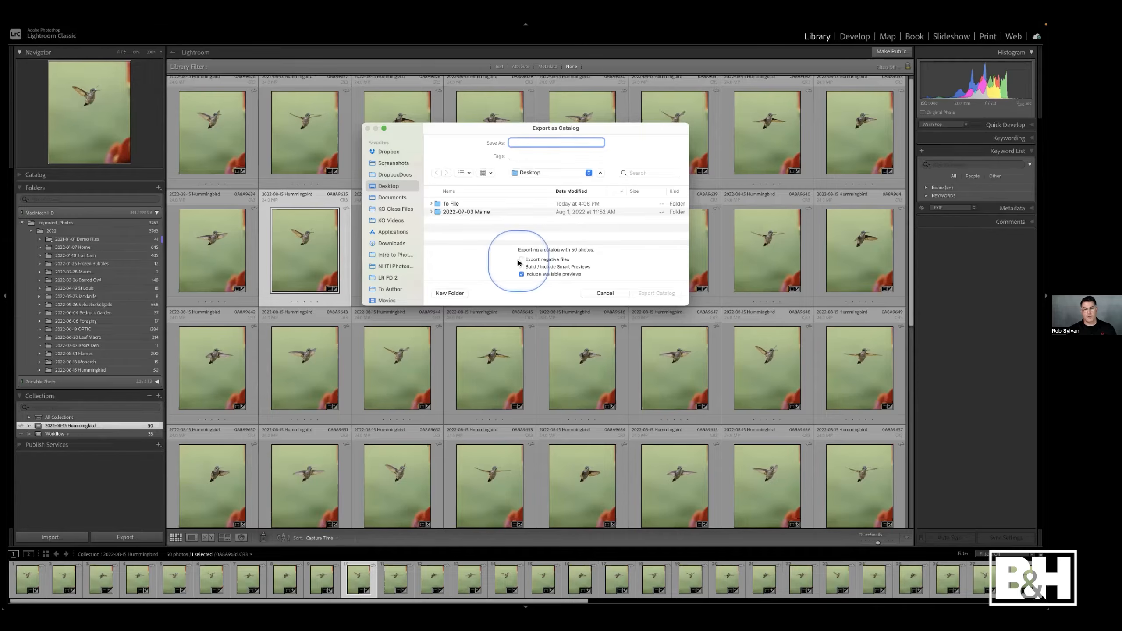
- In the Export as Catalog options, enable Export negative files and leave Build / Include Smart Previews turned off
click(522, 259)
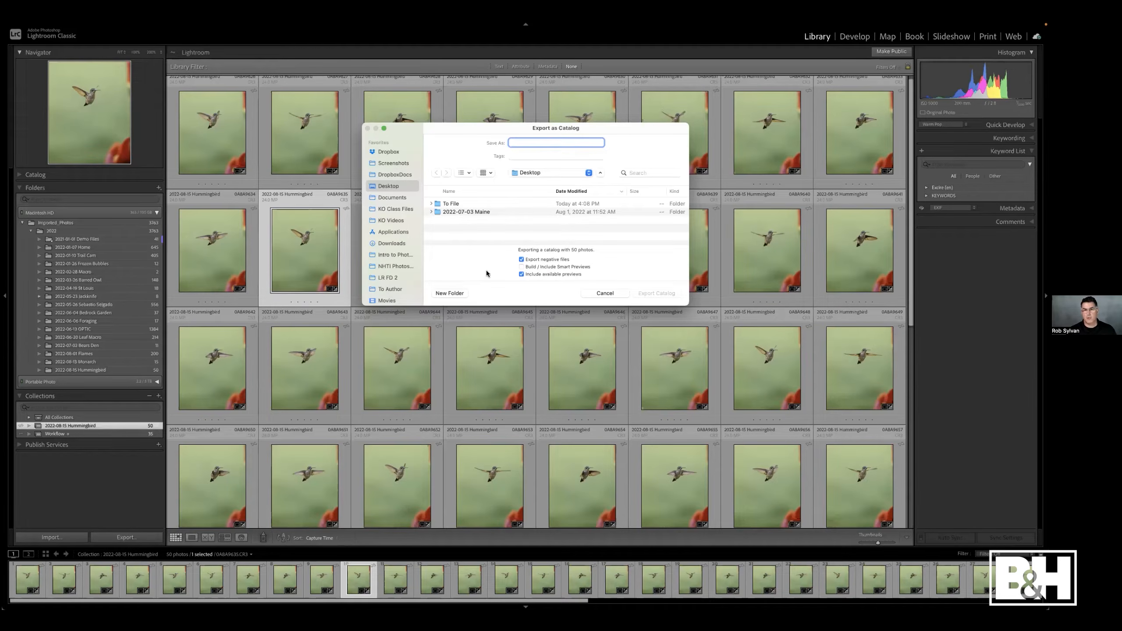
click(521, 259)
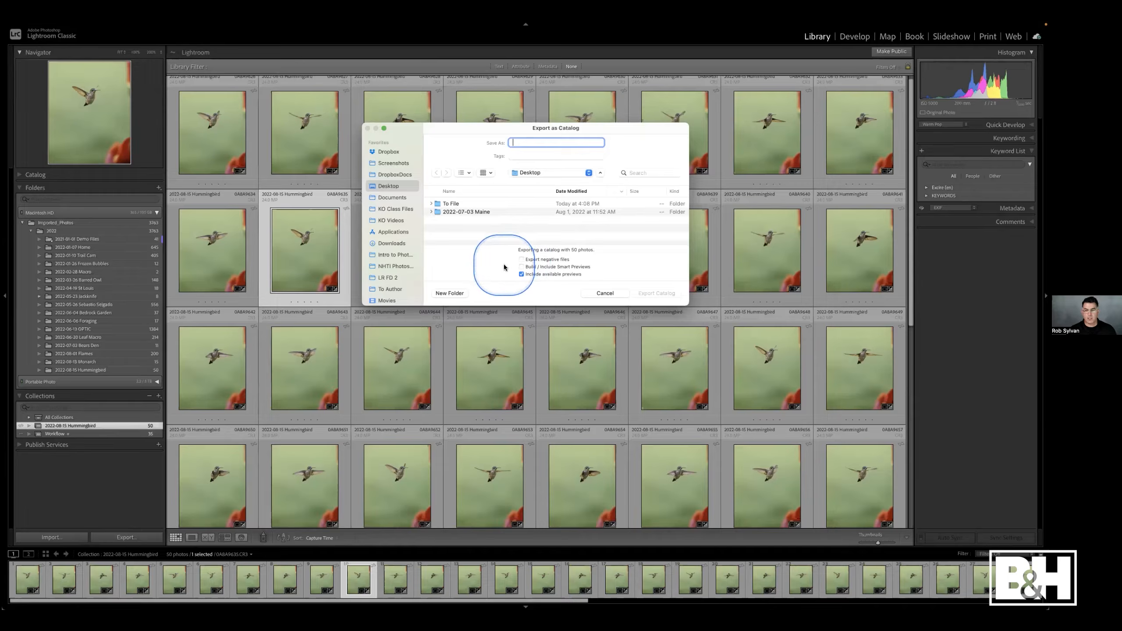
click(521, 267)
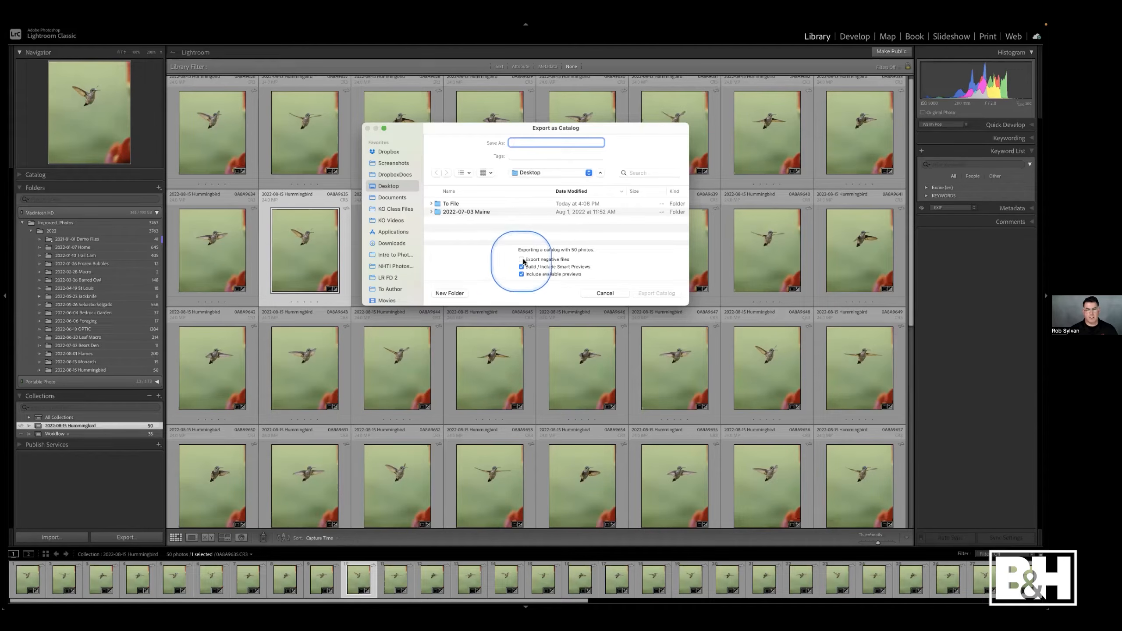
click(521, 260)
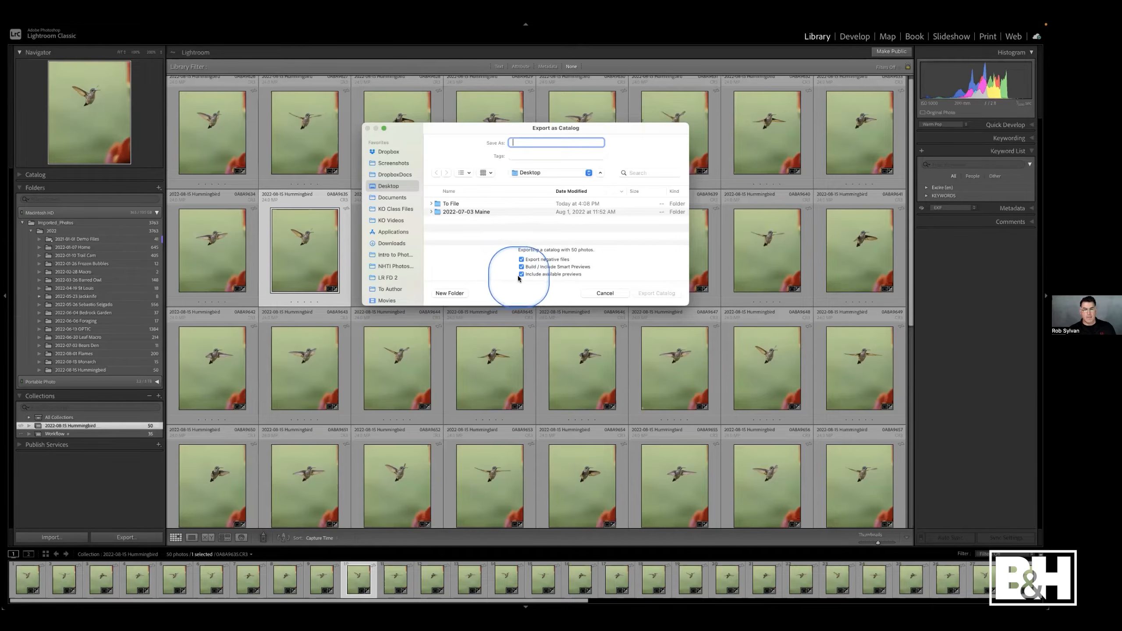
click(521, 268)
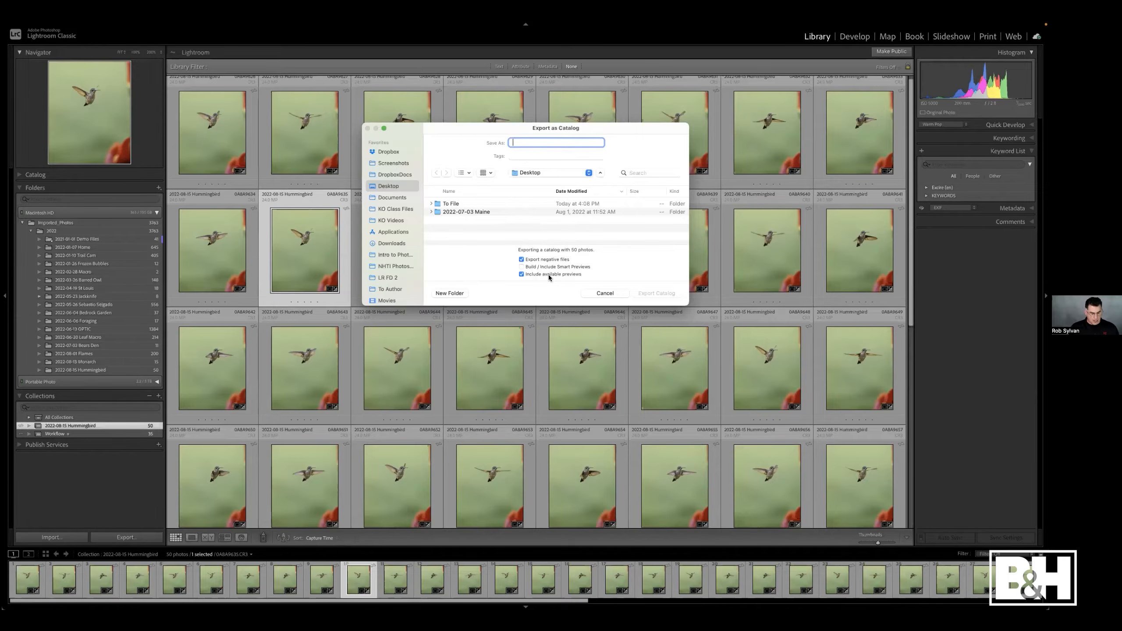
- Name the exported catalog Travel Catalog, keep the Desktop as its location, and export it
text(Travel Catalog)
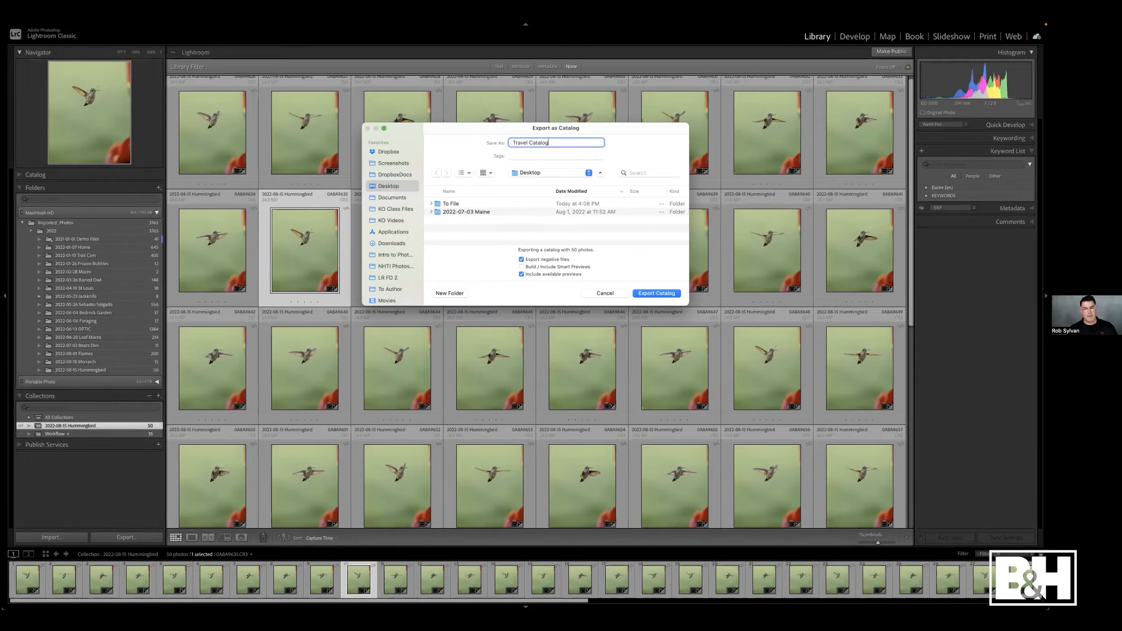
click(531, 172)
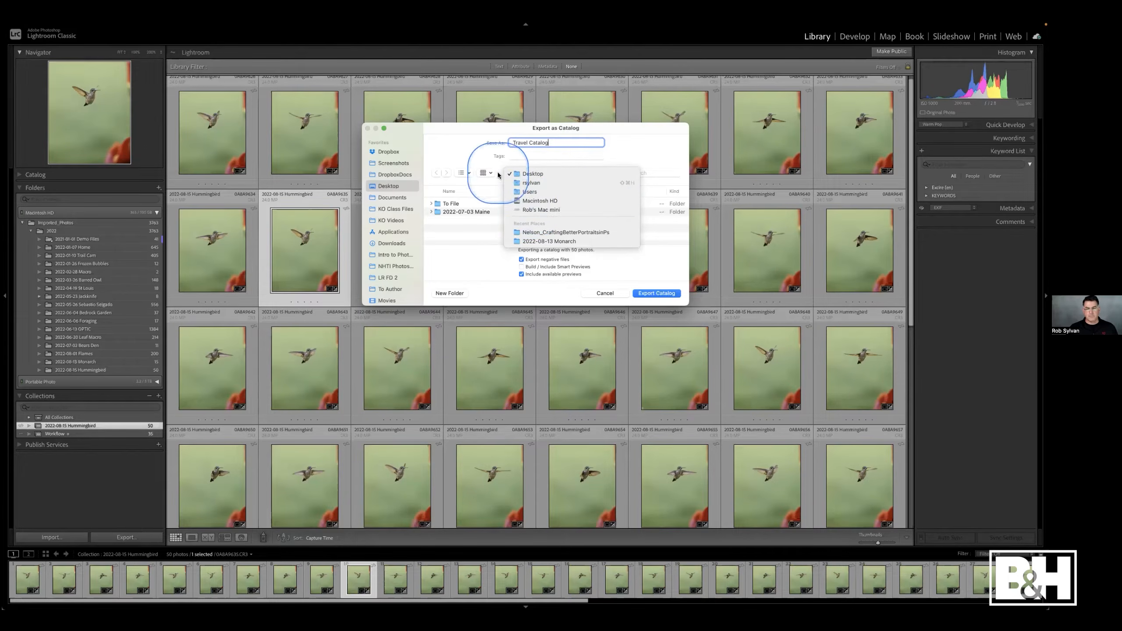
click(485, 154)
scroll(406, 239, down, 10)
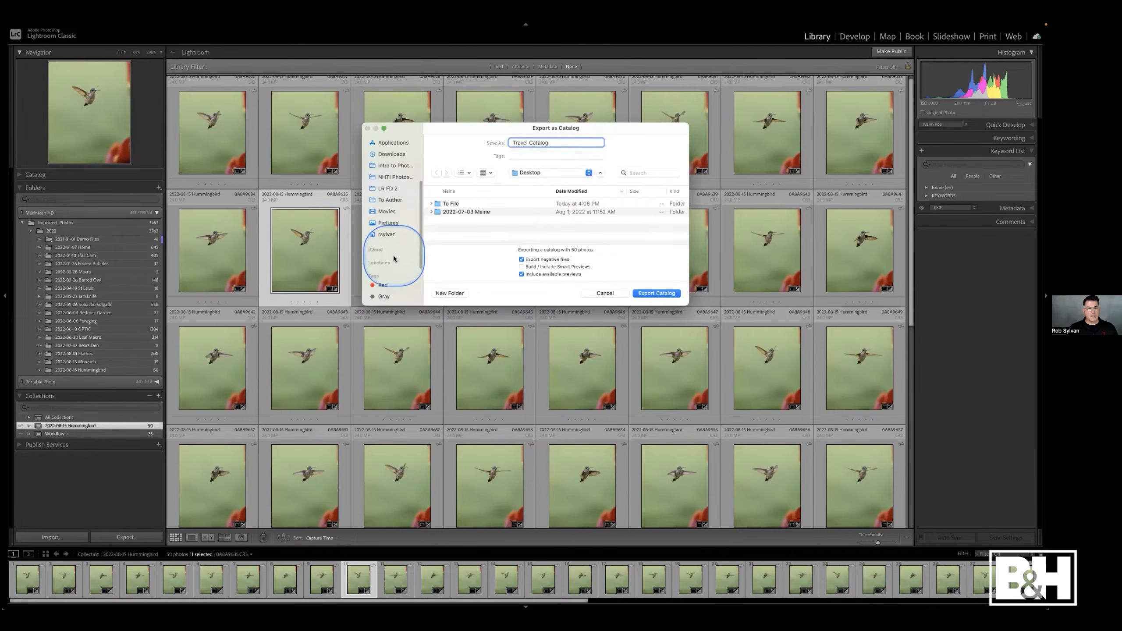
scroll(391, 211, up, 5)
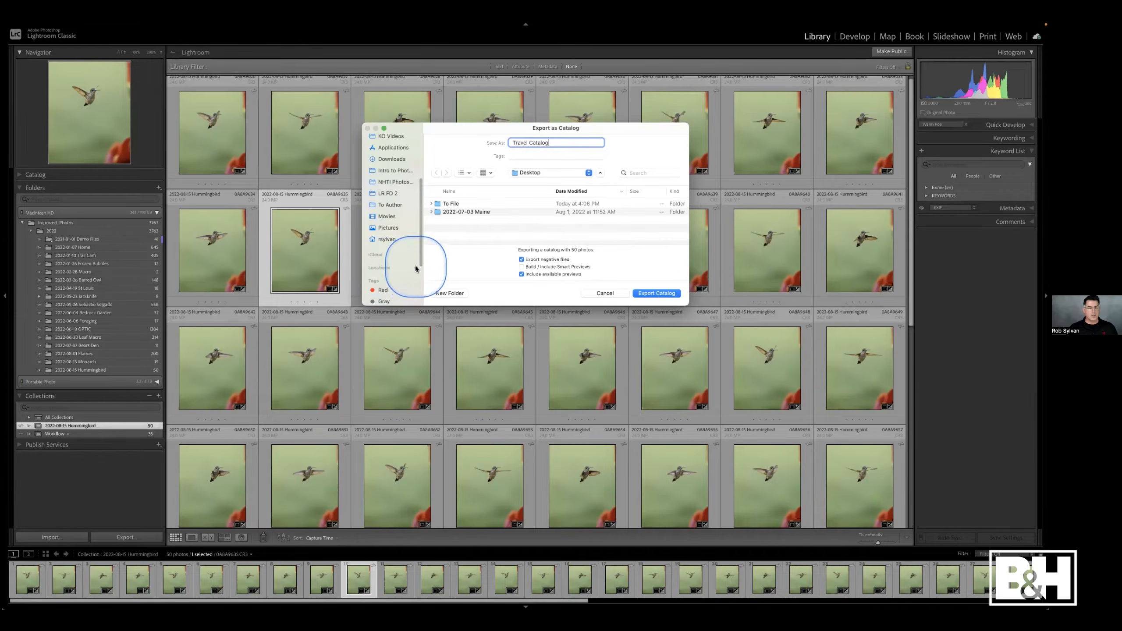
click(412, 268)
scroll(387, 210, down, 3)
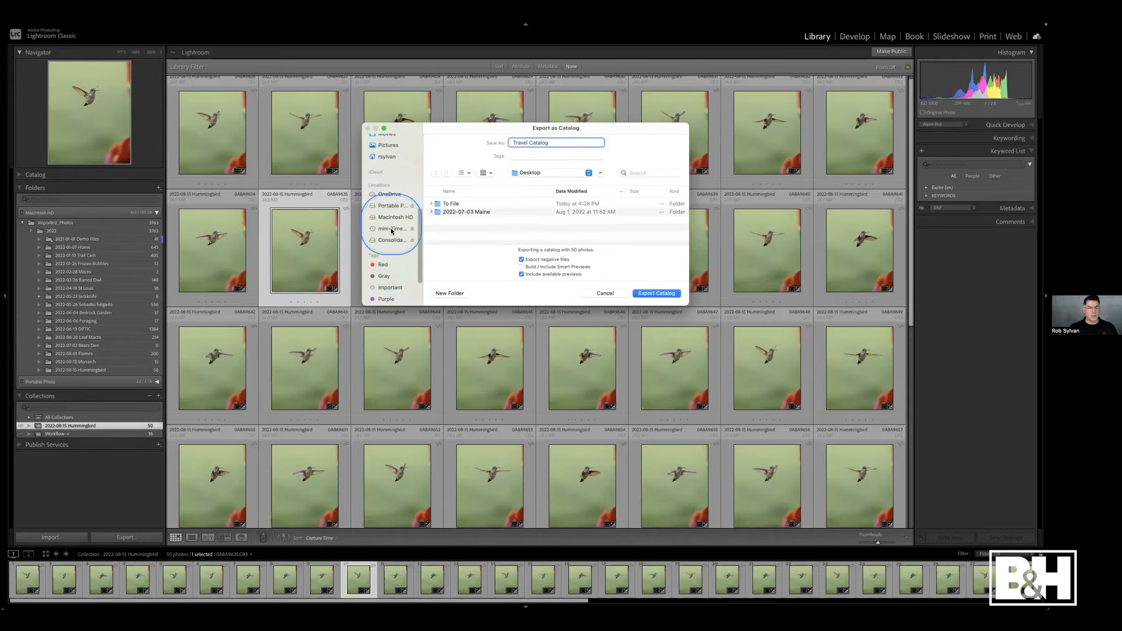
click(386, 206)
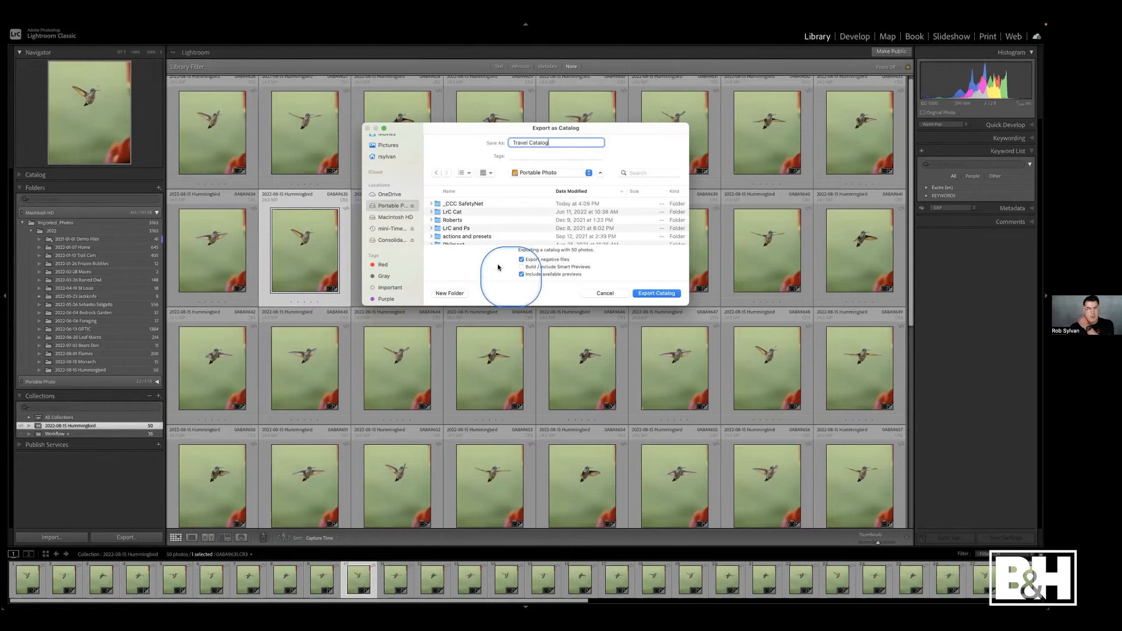
scroll(393, 194, up, 10)
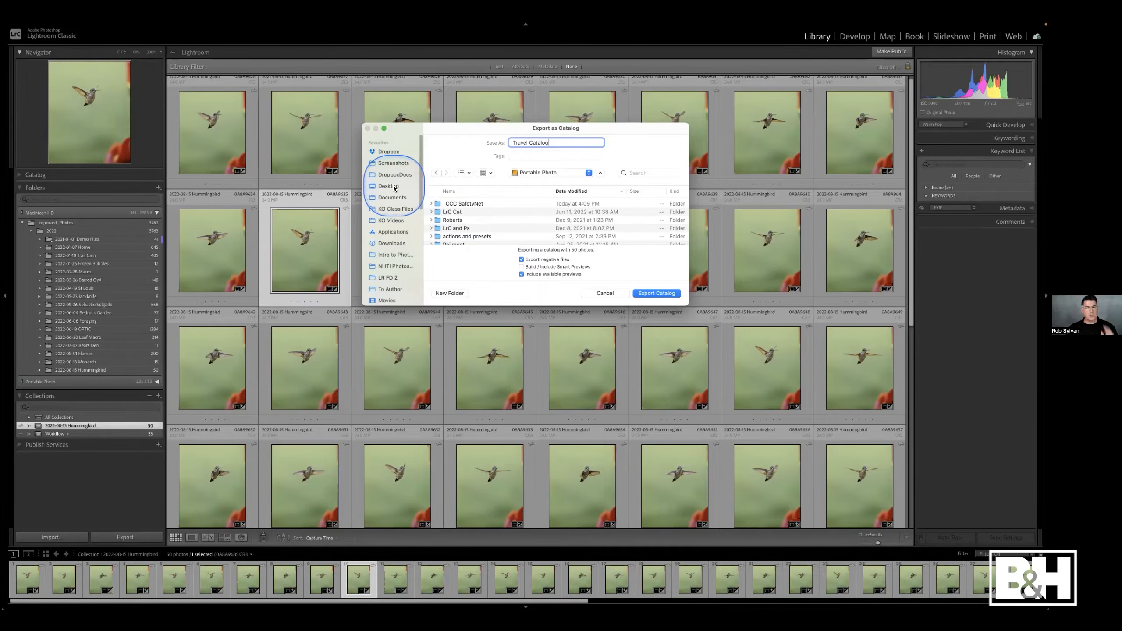
click(389, 186)
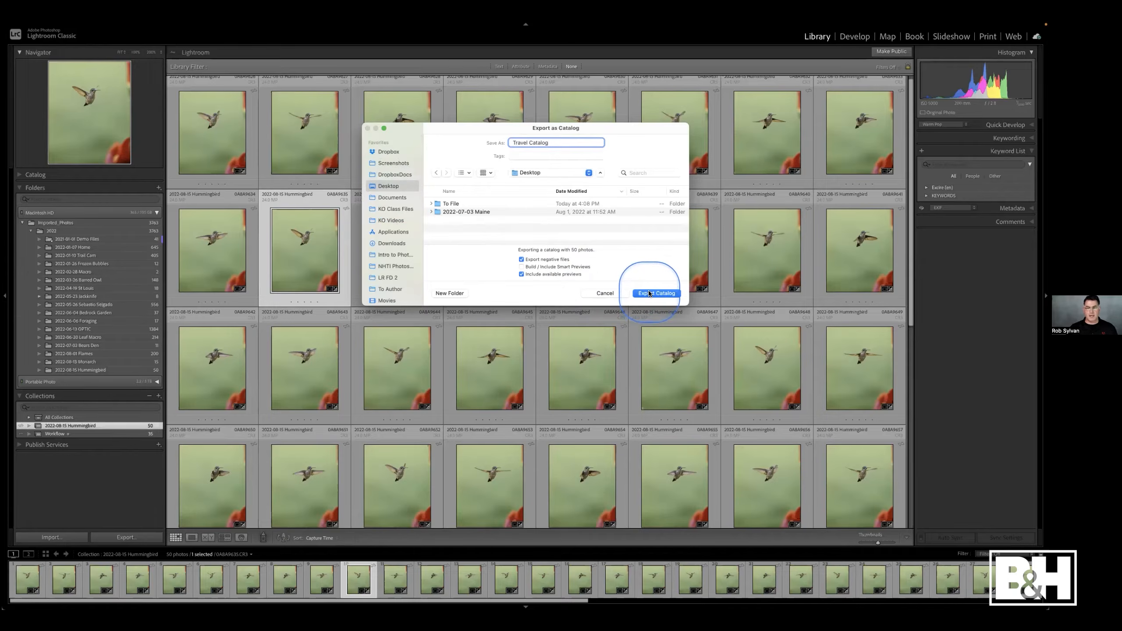
click(657, 293)
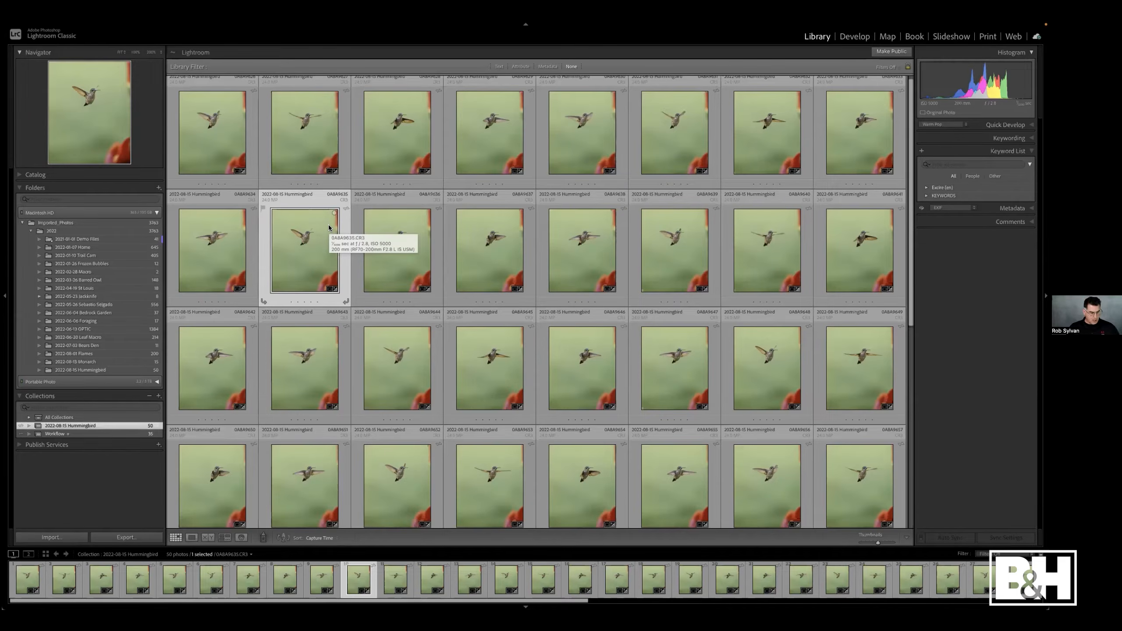
- Switch to the desktop, close the browser window, and open the exported Travel Catalog folder to inspect its files
key(ctrl+Left)
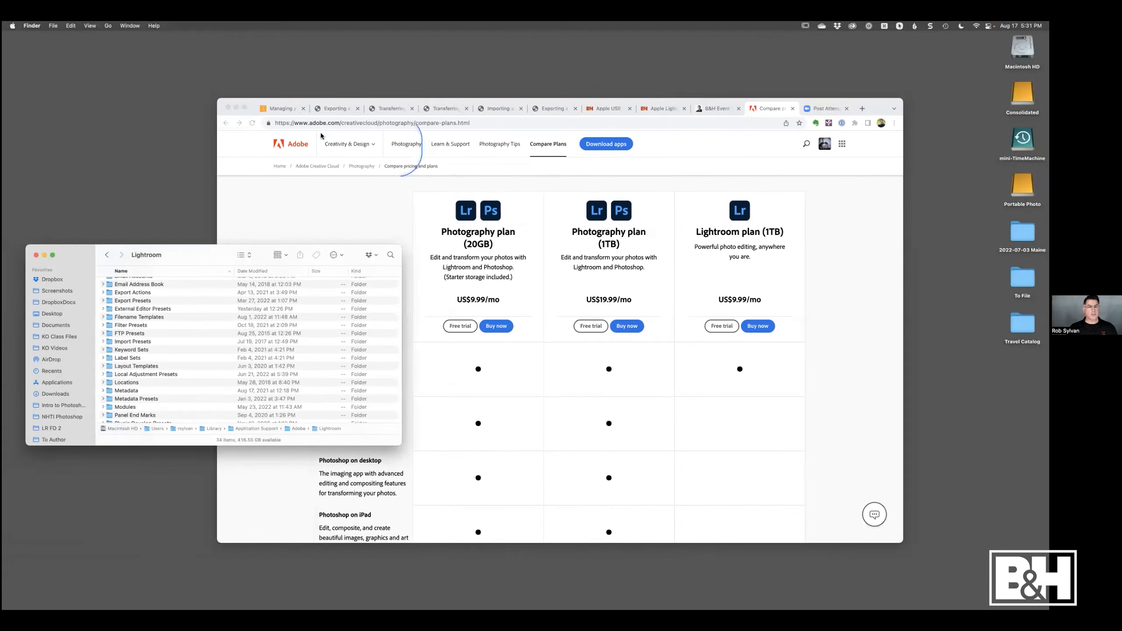
click(236, 107)
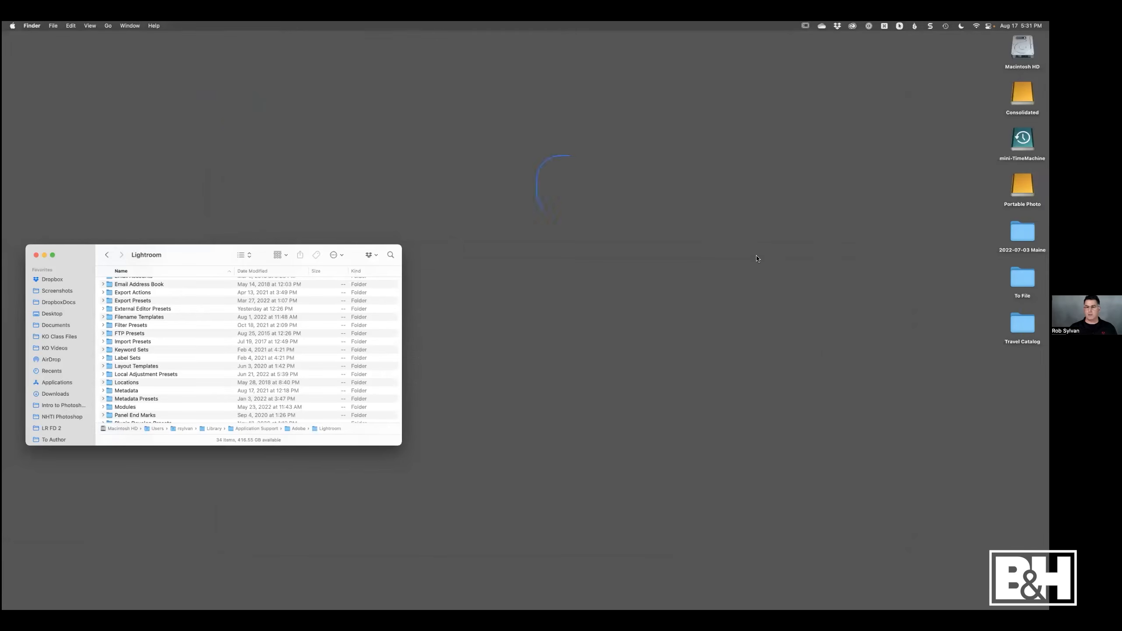
click(1021, 325)
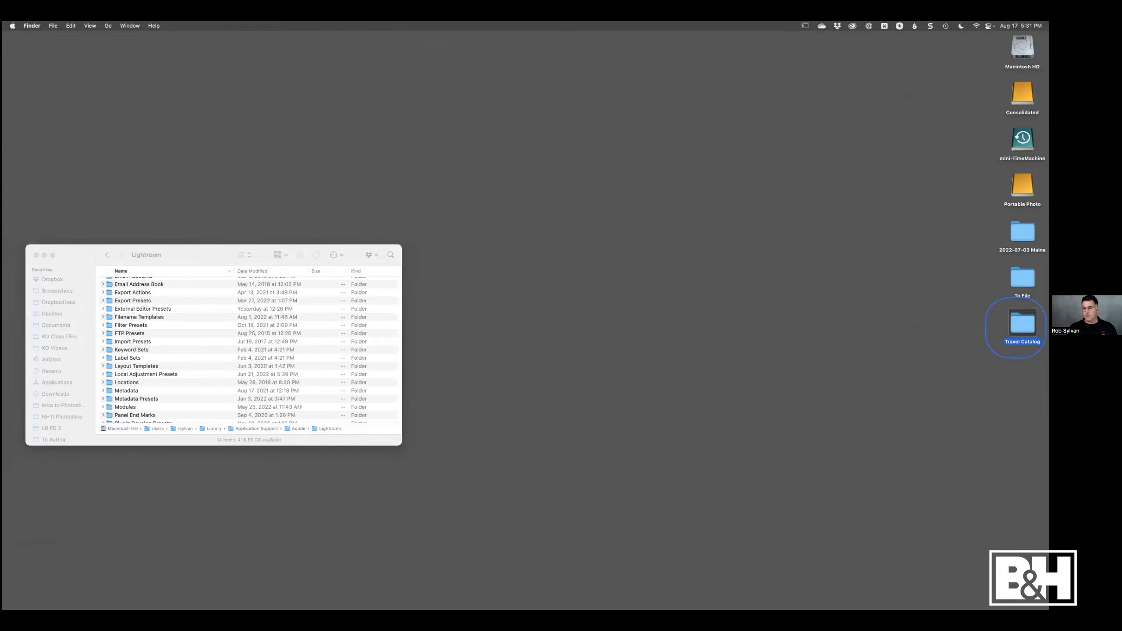
double_click(1022, 324)
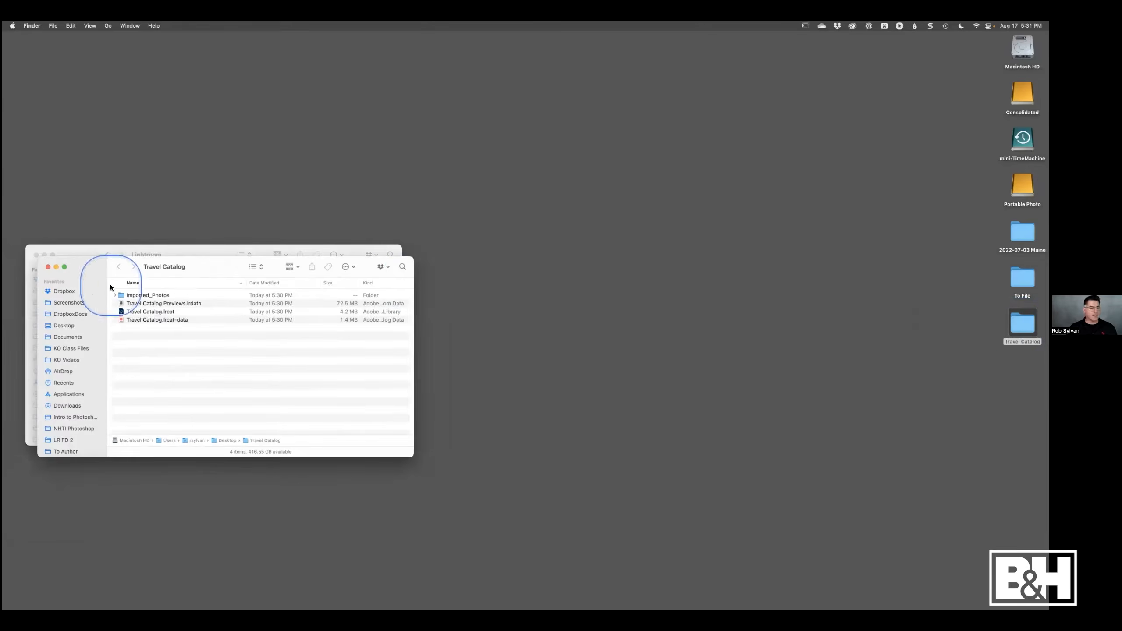
drag(177, 266, 490, 254)
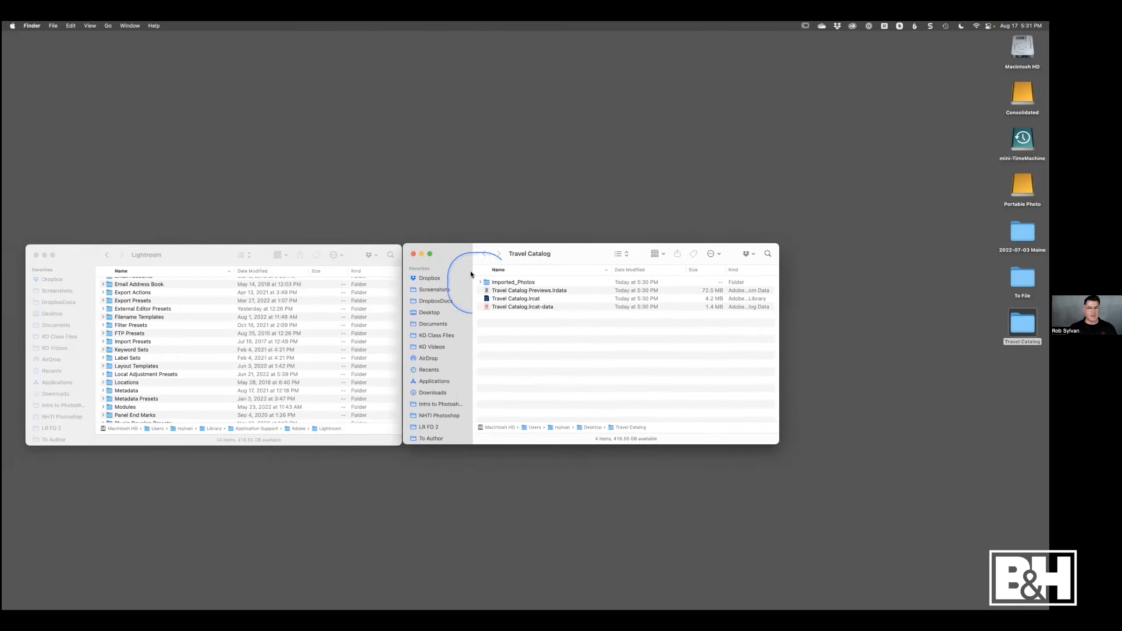
click(498, 292)
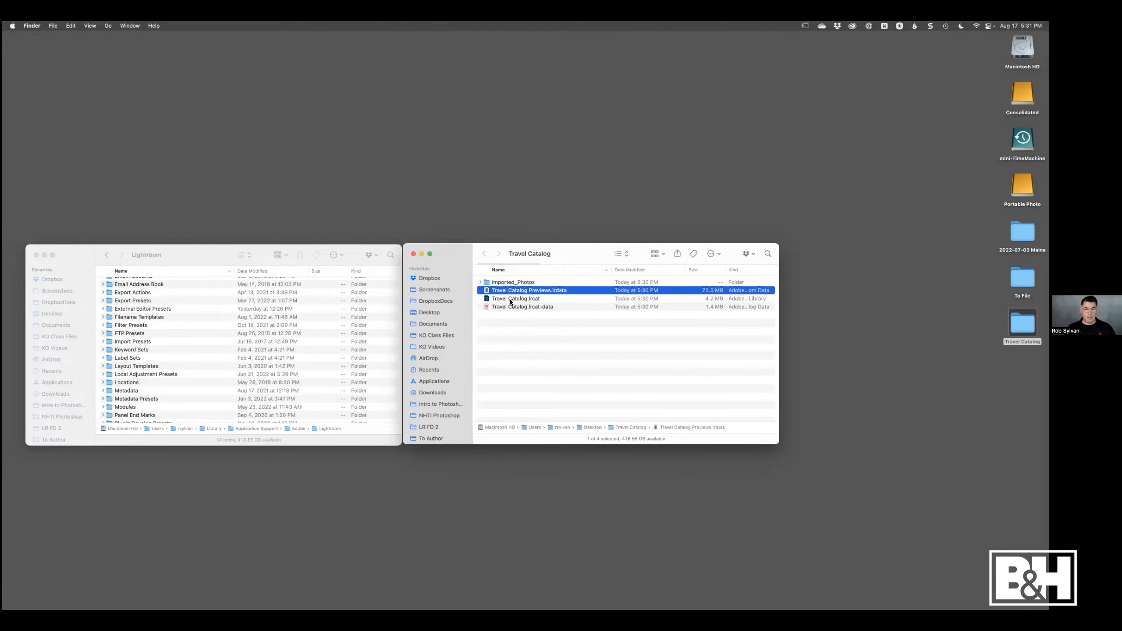
click(498, 301)
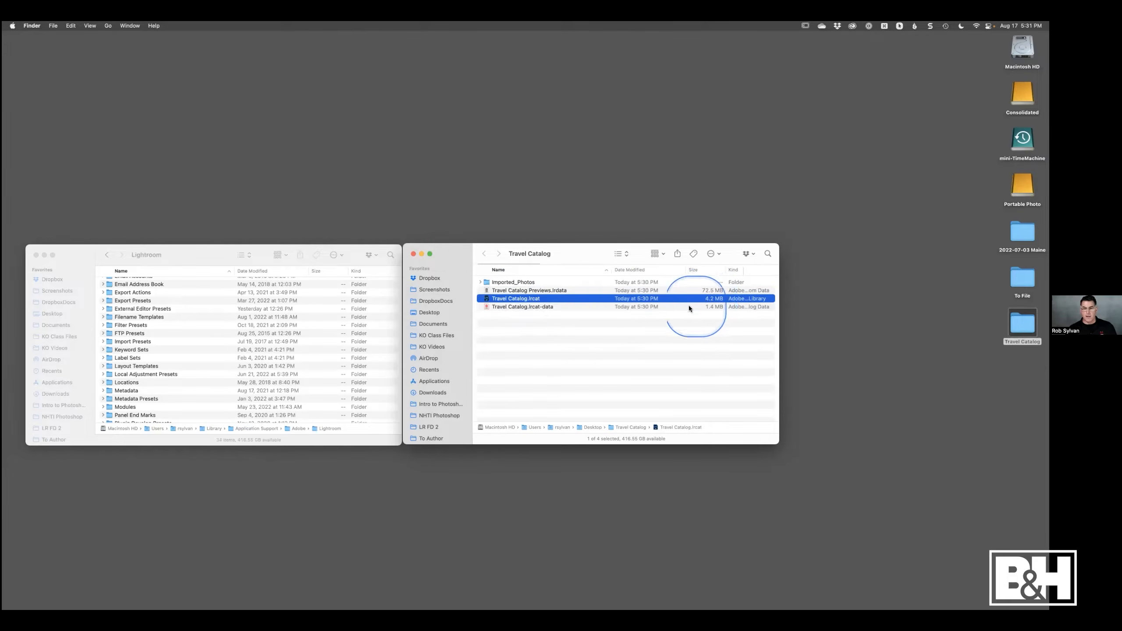
click(516, 307)
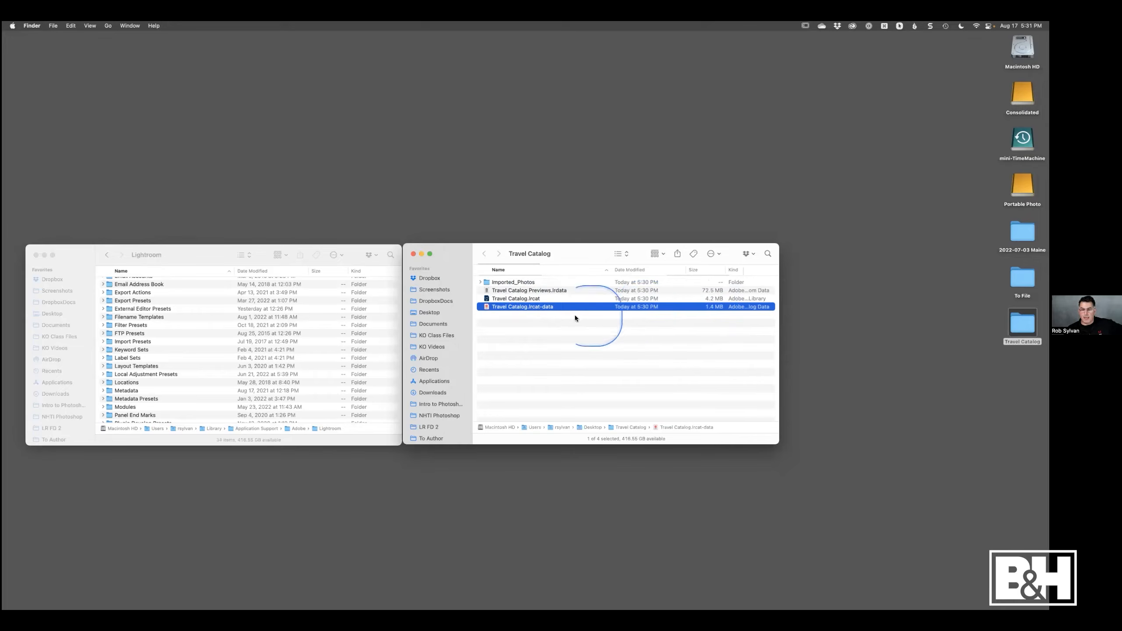
click(481, 282)
click(487, 291)
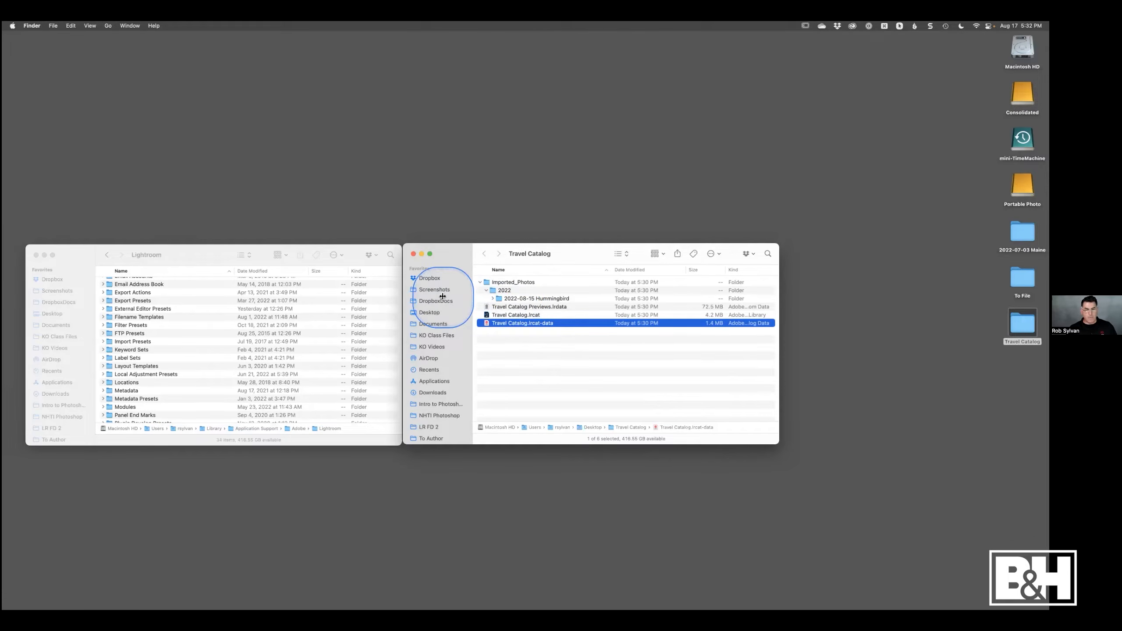
click(481, 282)
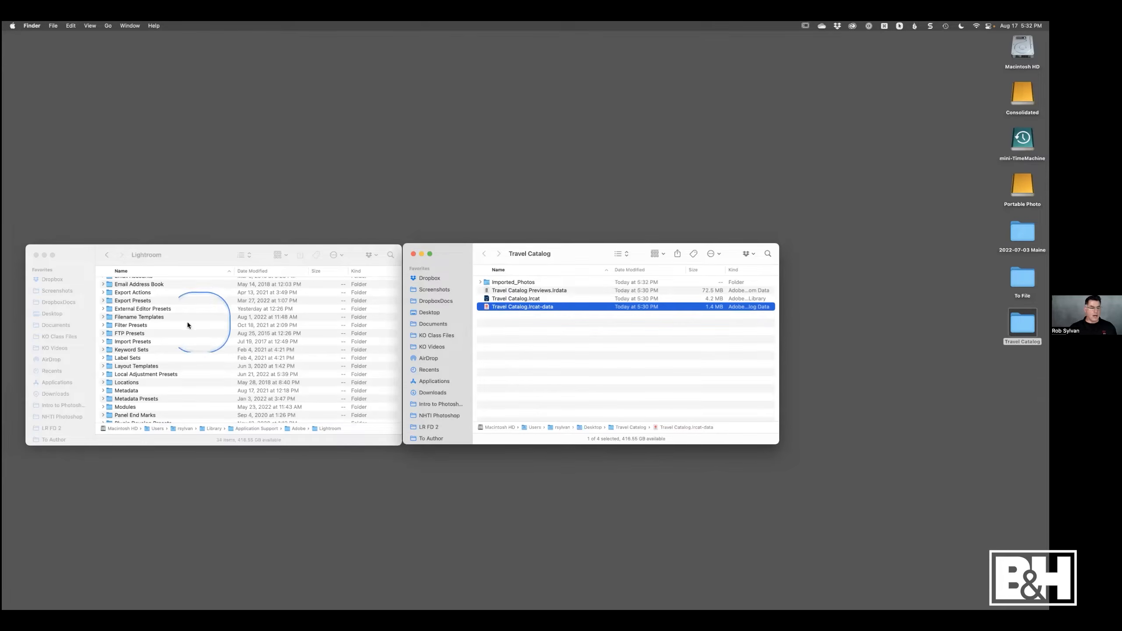
- Copy the Filename Templates and Metadata Presets folders from the Lightroom presets folder into the Travel Catalog folder
click(128, 317)
click(127, 317)
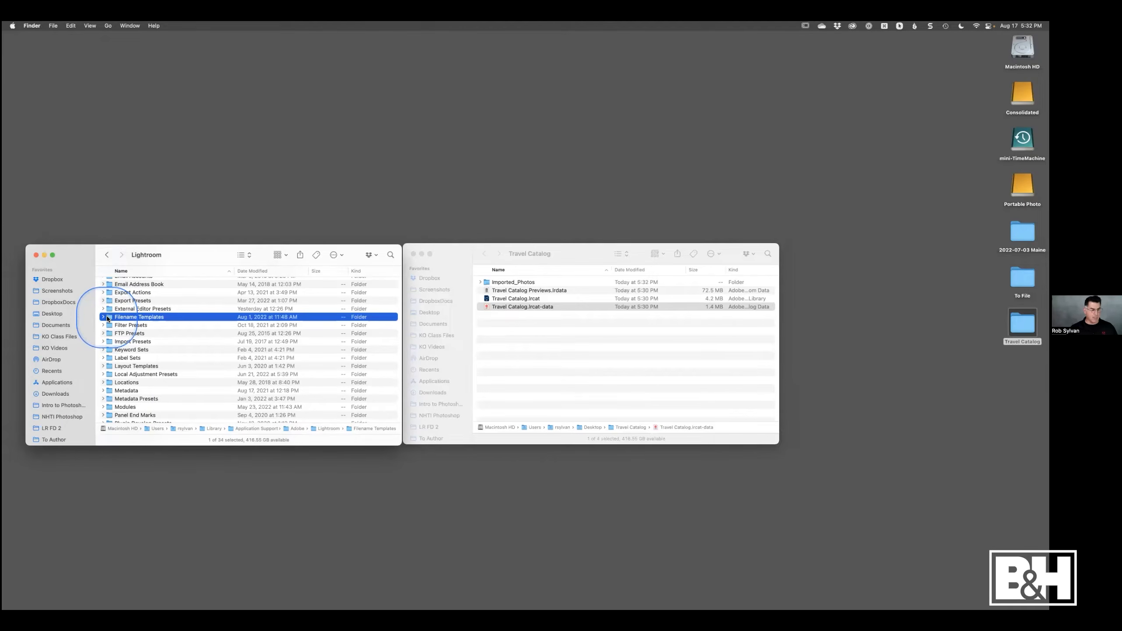
super+click(108, 401)
scroll(153, 357, up, 2)
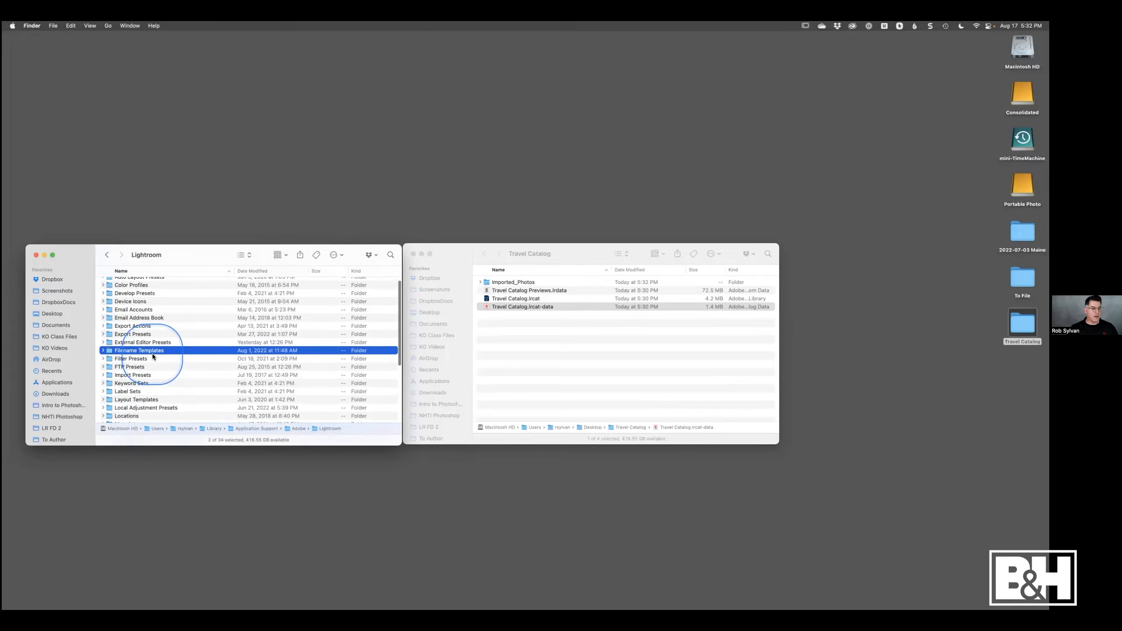
scroll(152, 356, down, 2)
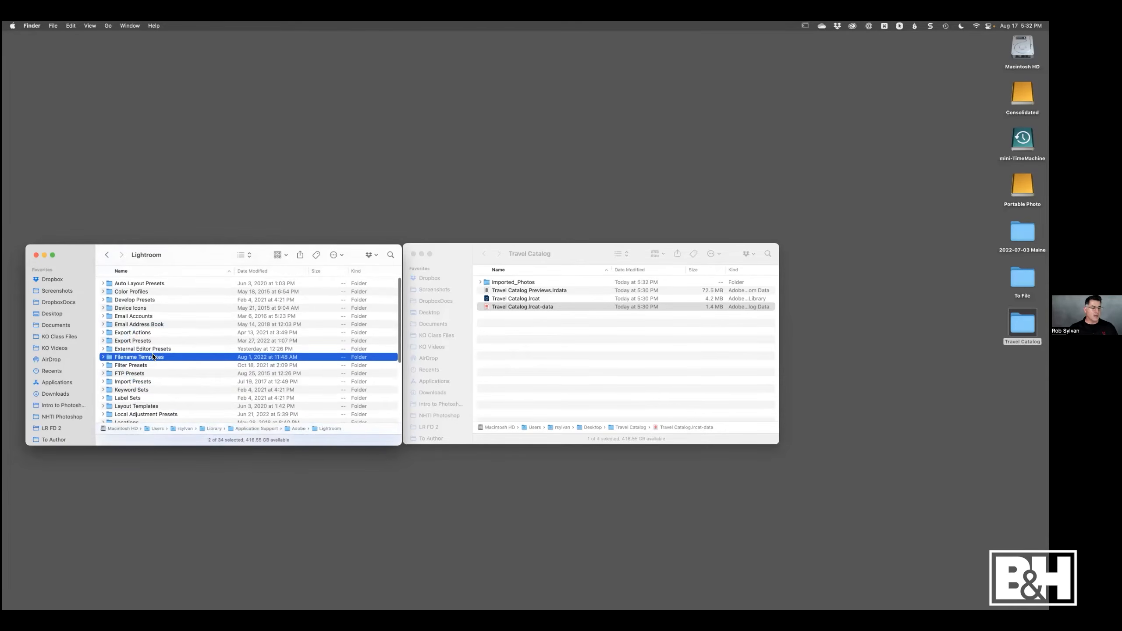
scroll(152, 356, down, 4)
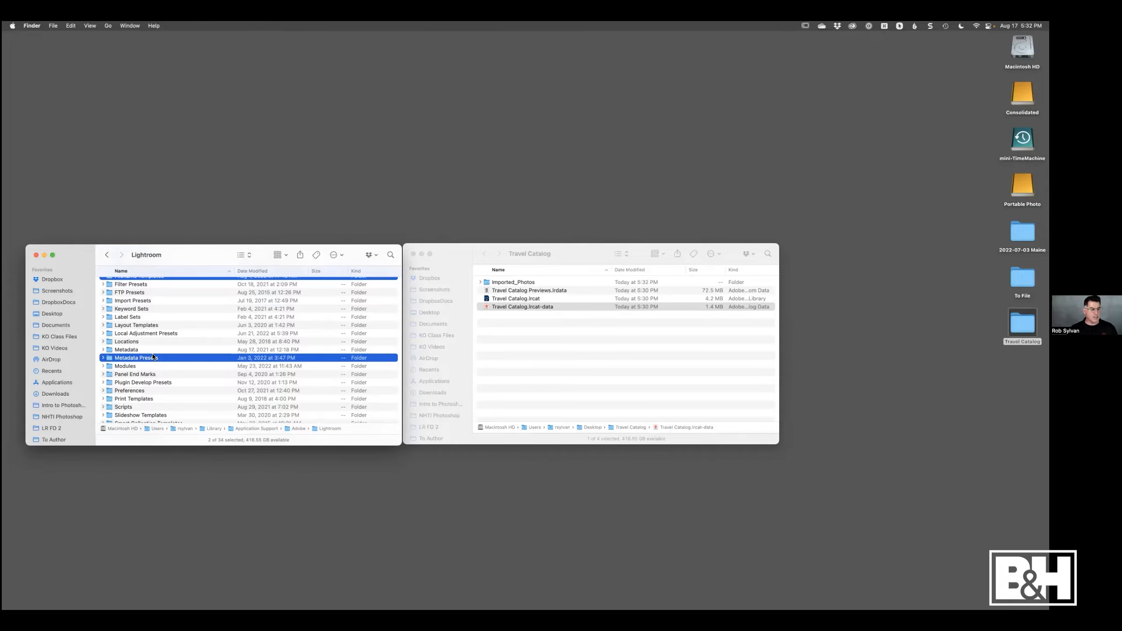
scroll(152, 357, down, 4)
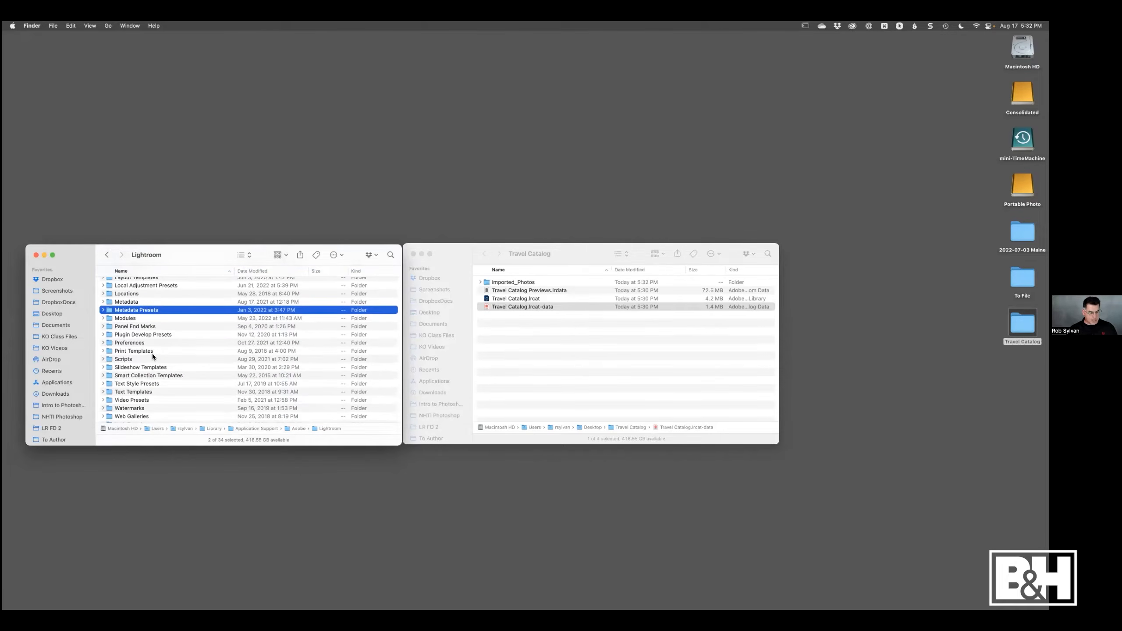
click(550, 366)
key(super+v)
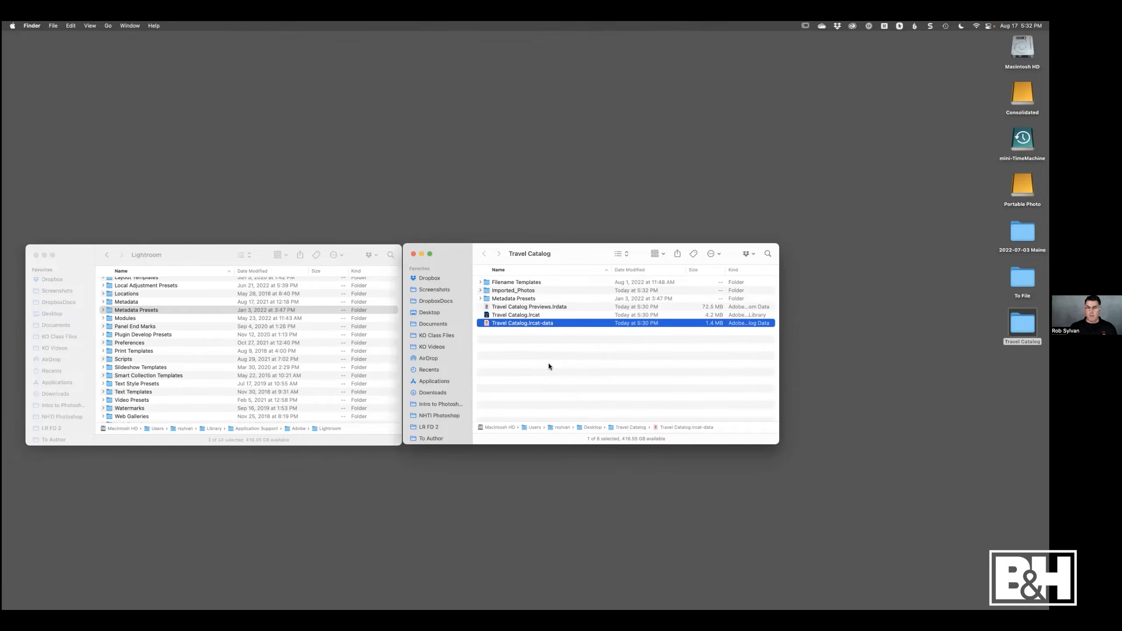
- Switch back to Lightroom and open the selected hummingbird photo in the Develop module
key(ctrl+Right)
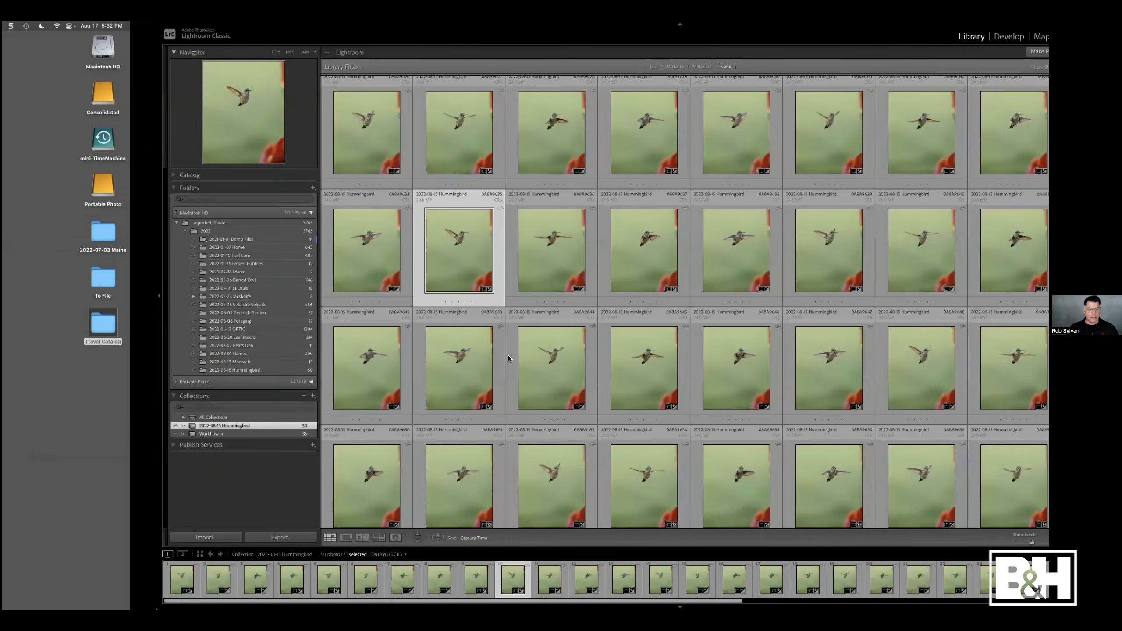
click(311, 253)
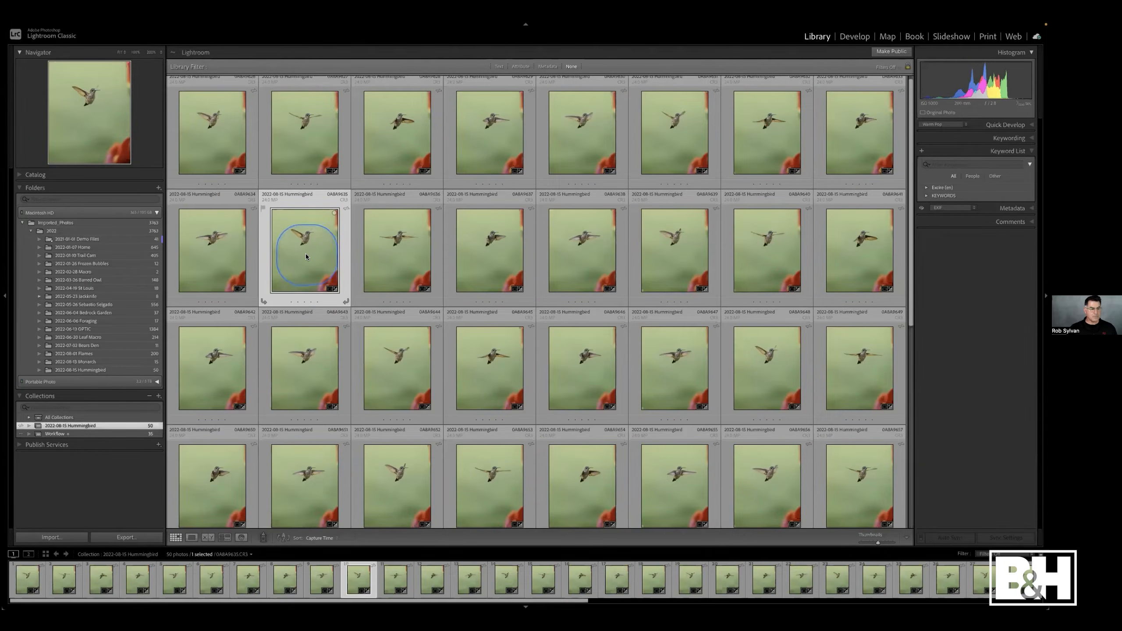
key(d)
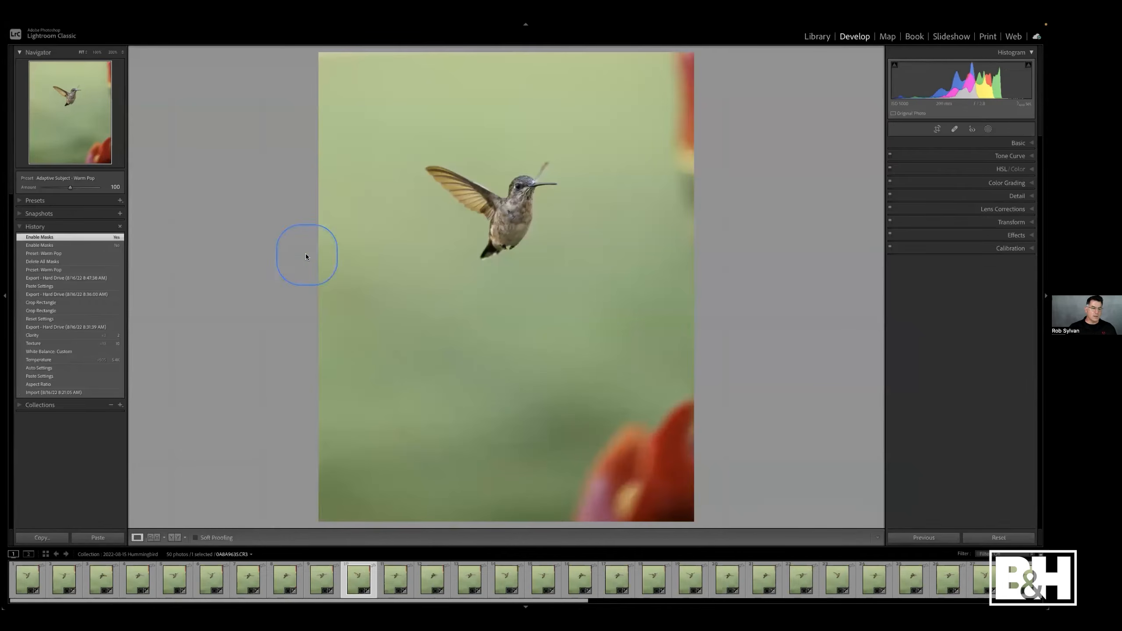
- Expand the Presets panel and export the 1 Start preset group as 1 Start.zip into the Travel Catalog folder
click(43, 202)
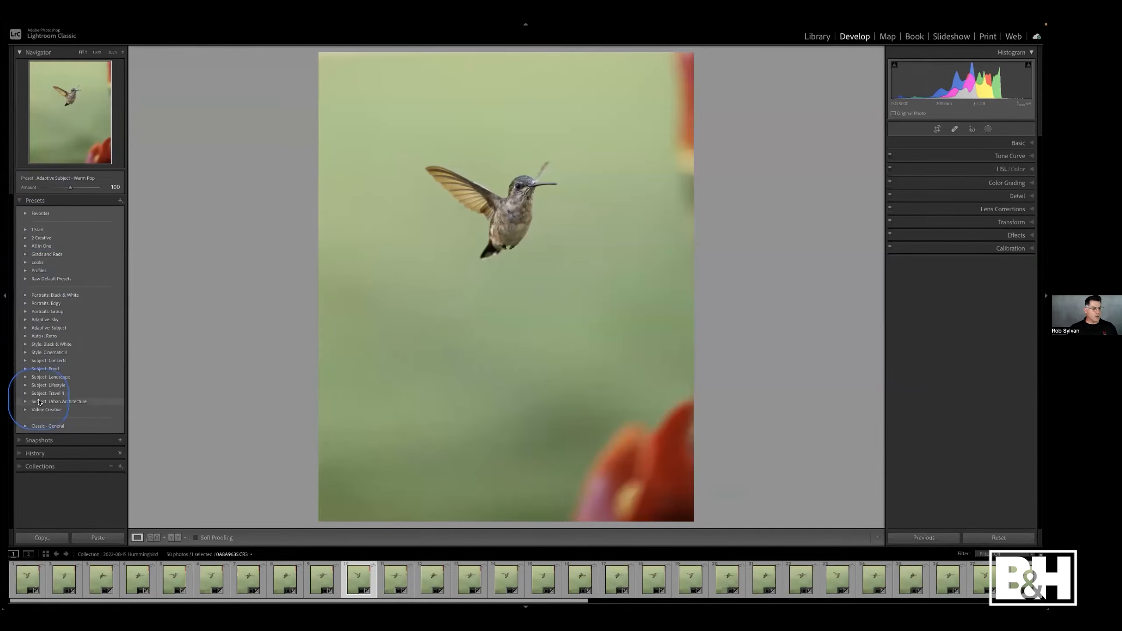
right_click(39, 231)
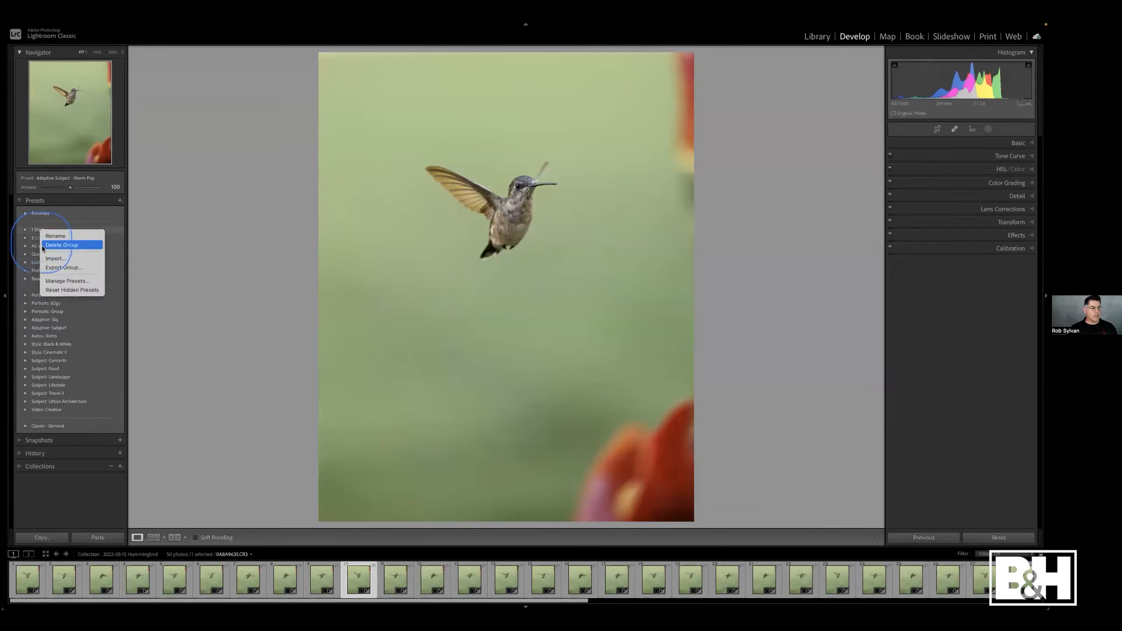
click(50, 268)
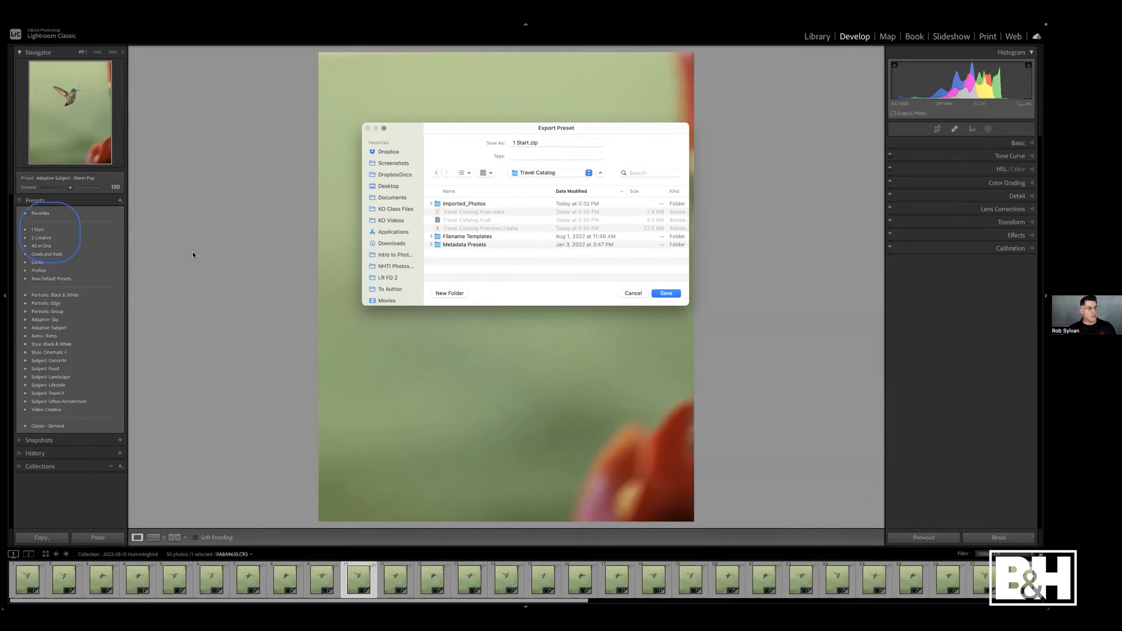
click(665, 294)
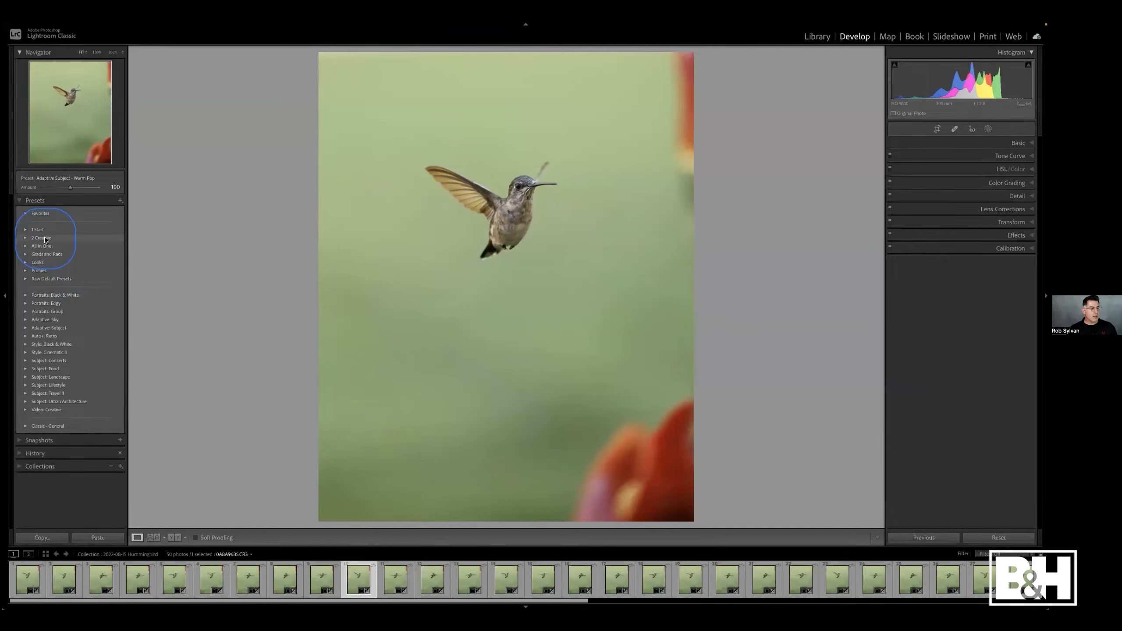
- Export the Raw Default Presets group as Raw Default Presets.zip into the Travel Catalog folder
right_click(49, 279)
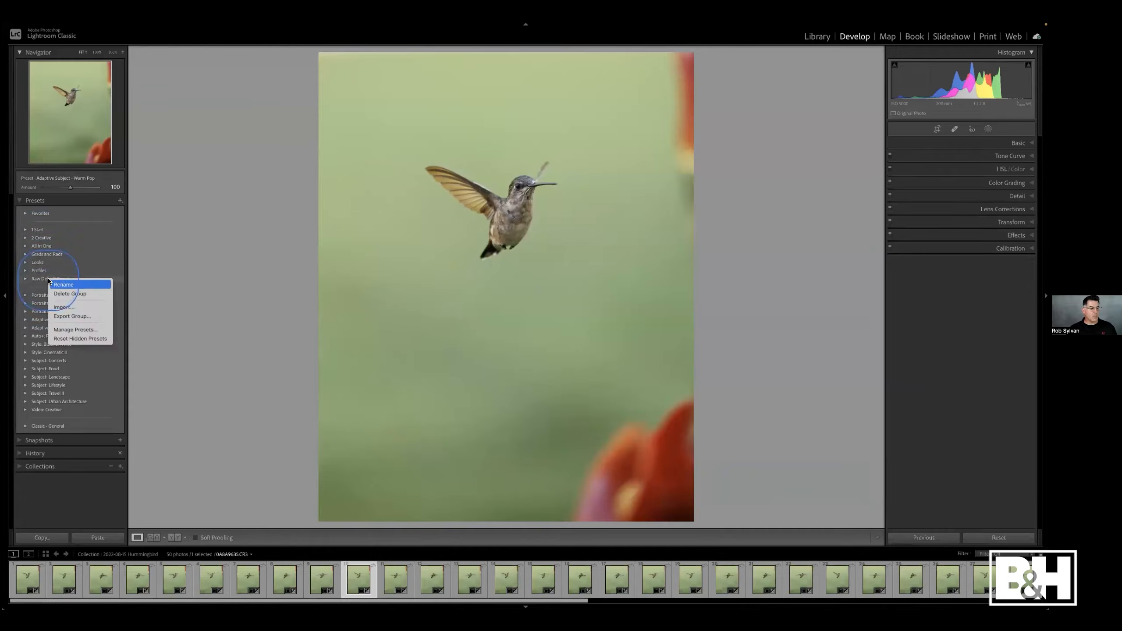
click(72, 316)
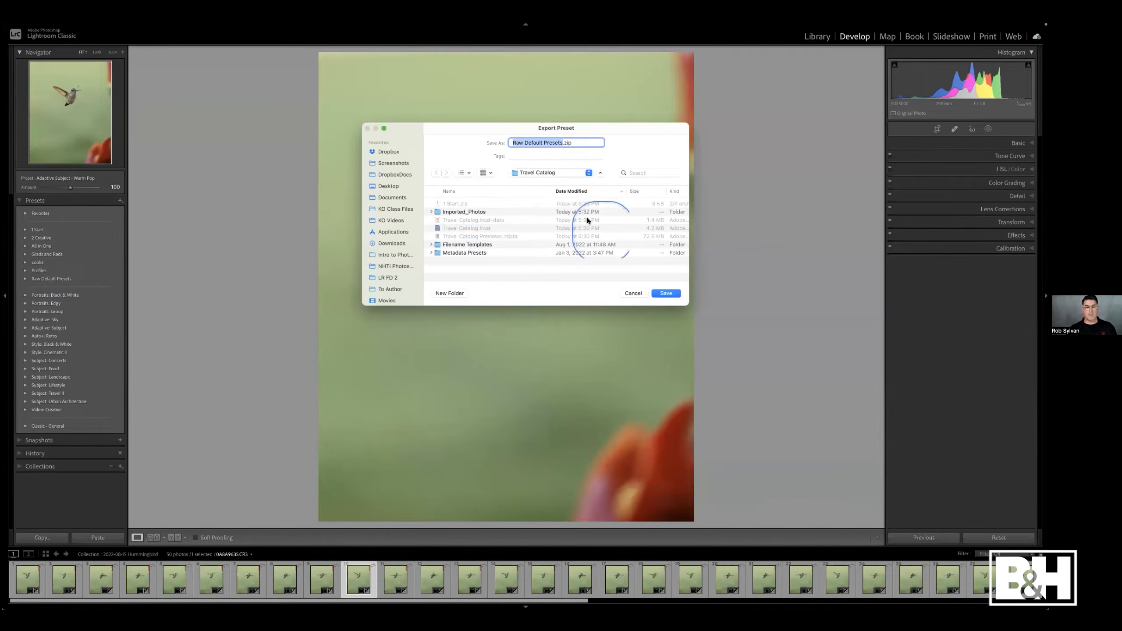
click(663, 293)
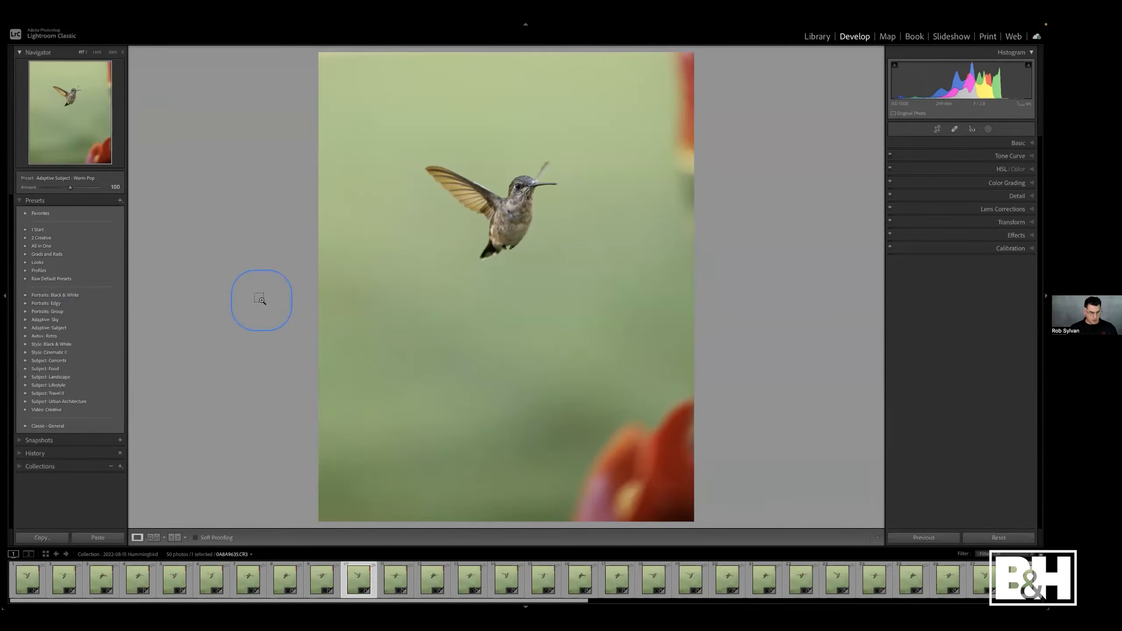
- Switch to the desktop, select the exported preset zip files in the Travel Catalog folder, and close that window
key(ctrl+Left)
click(521, 378)
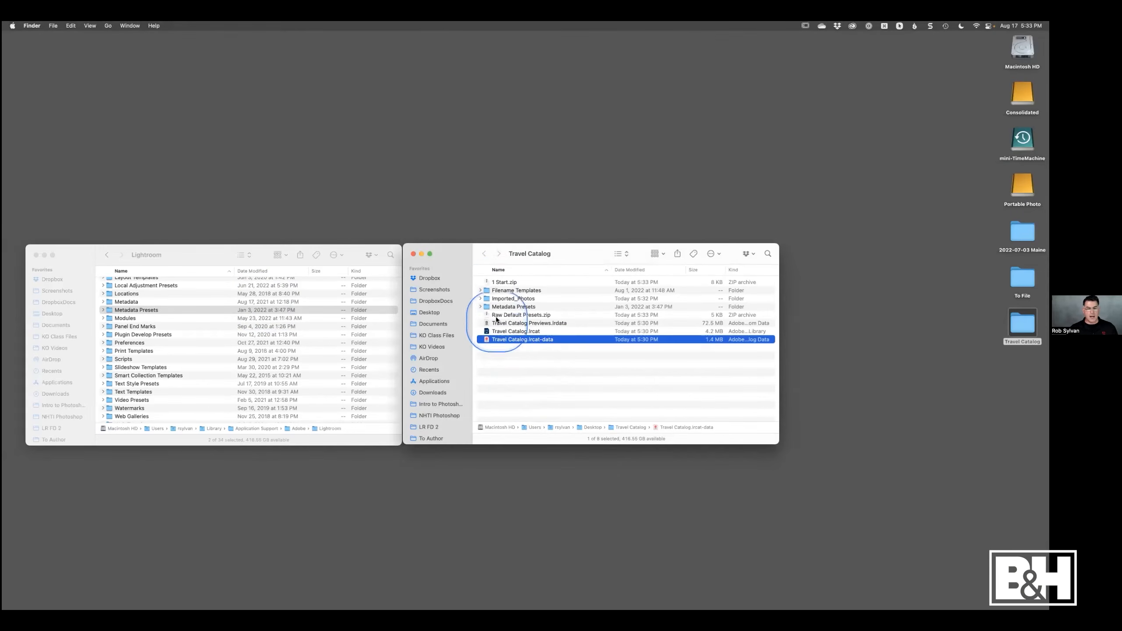
click(500, 282)
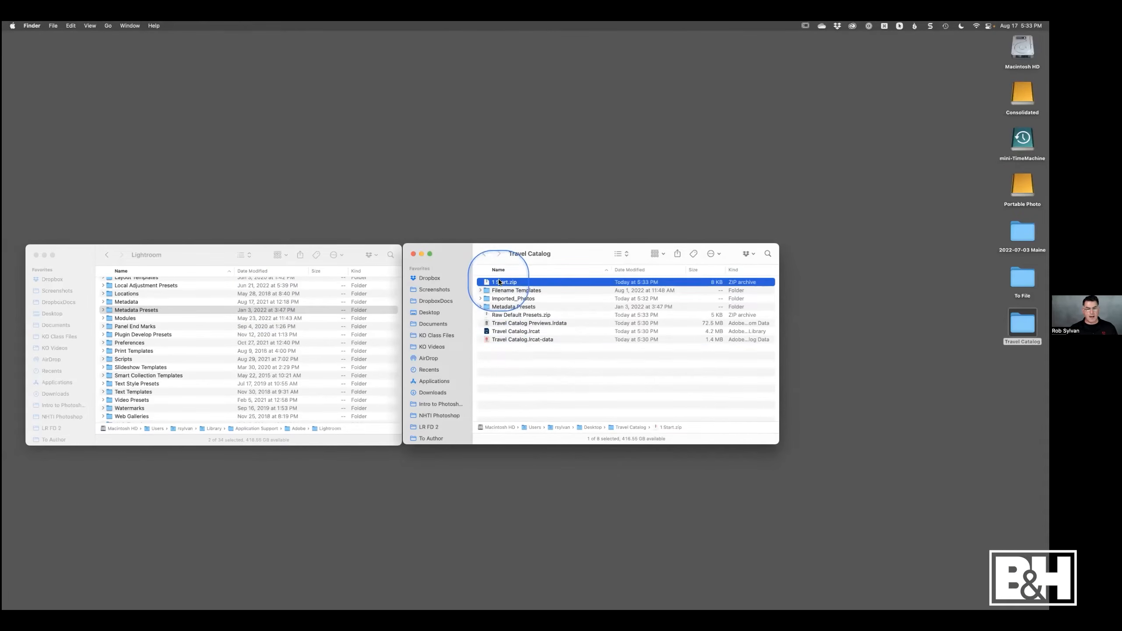
click(500, 315)
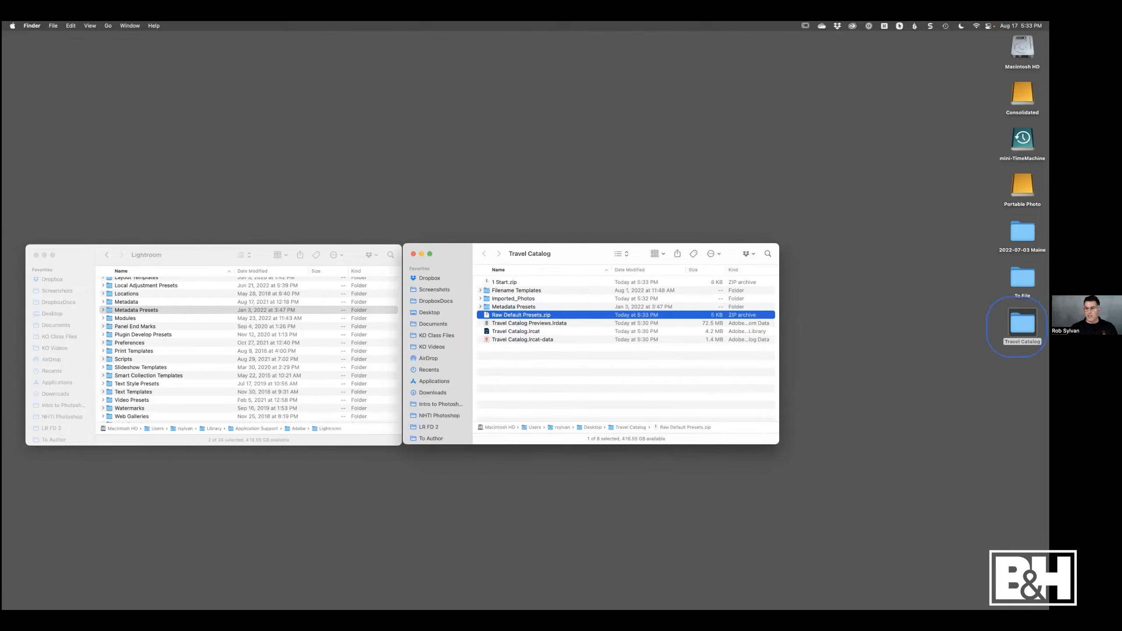
click(964, 364)
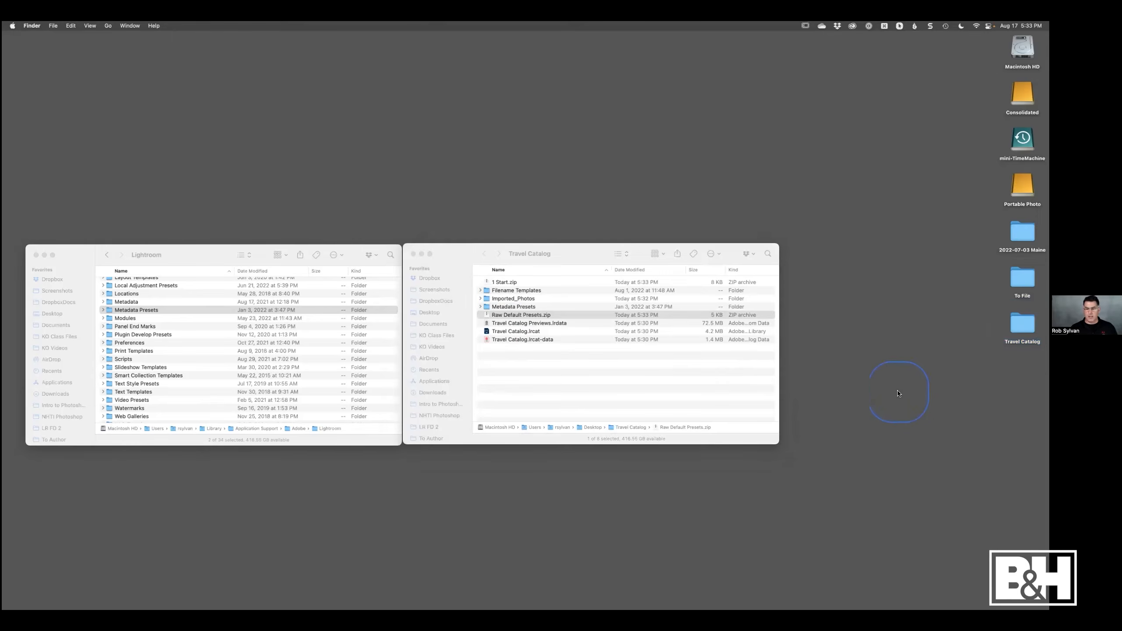
click(413, 254)
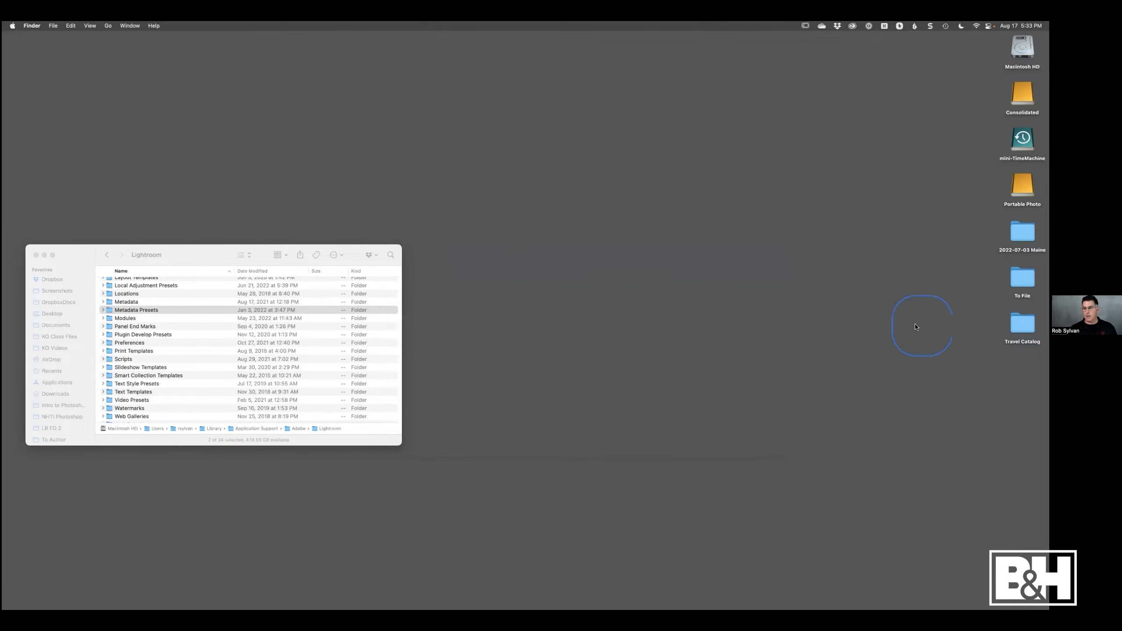
- Copy the Travel Catalog folder onto the Portable Photo drive and close the Lightroom presets window
drag(1018, 325, 1022, 186)
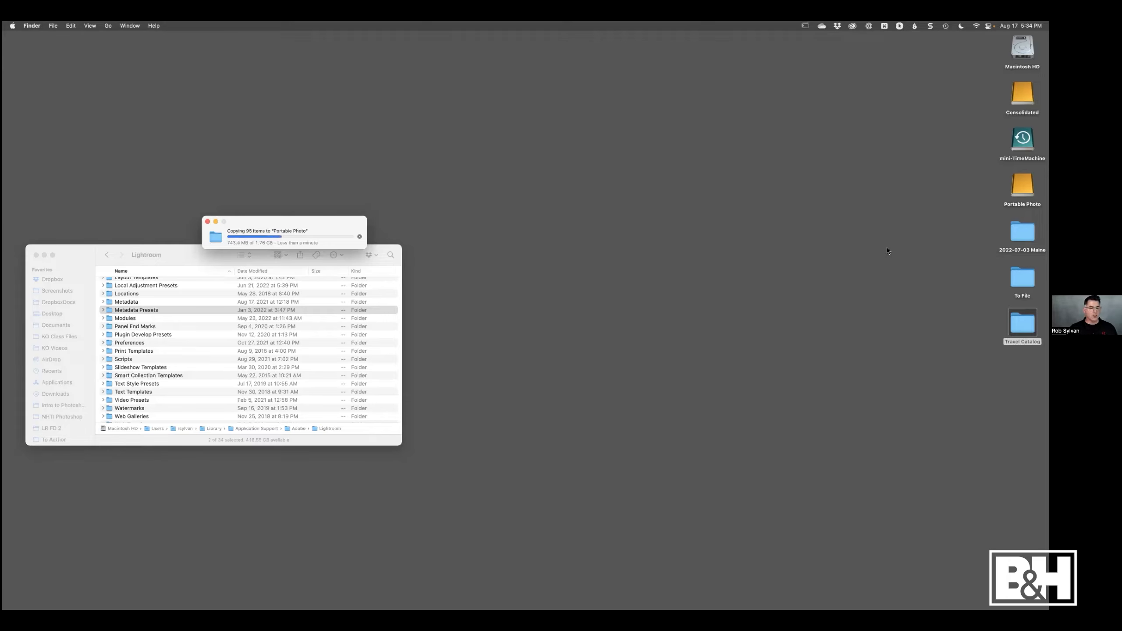
click(36, 255)
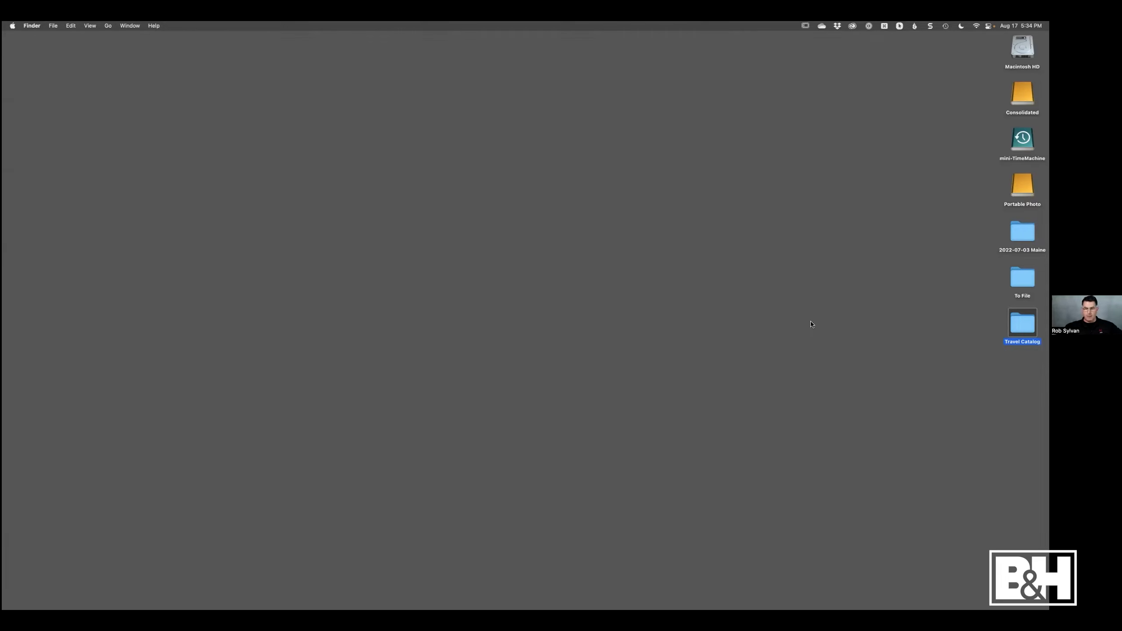
click(898, 378)
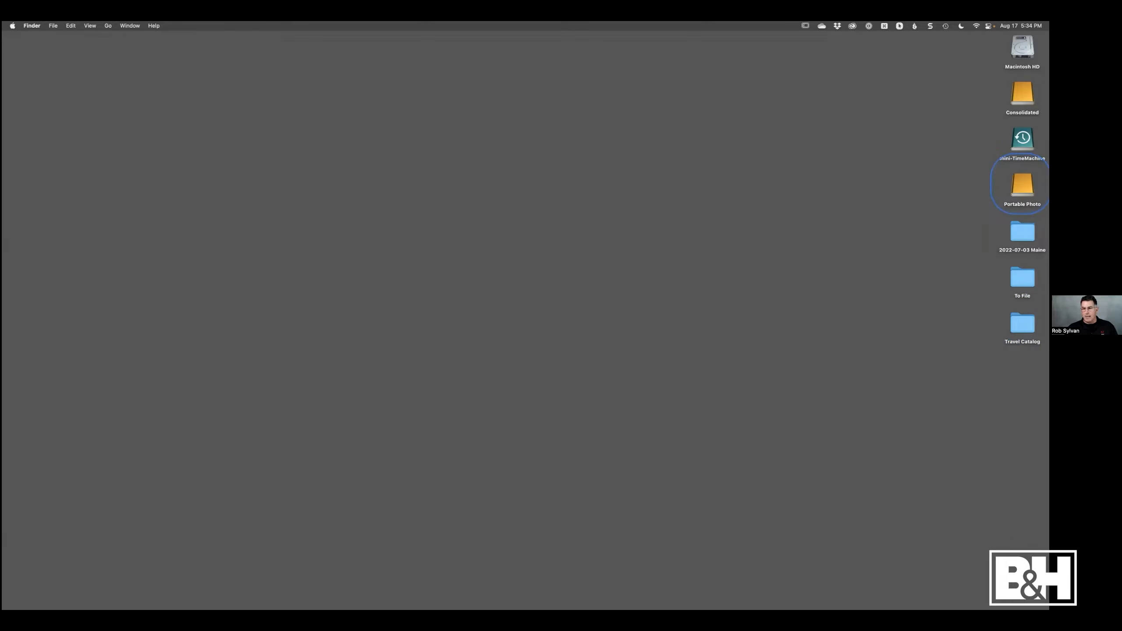
- Open Travel Catalog.lrcat from the Portable Photo drive's Travel Catalog folder, skipping the backup of the current catalog
double_click(1022, 185)
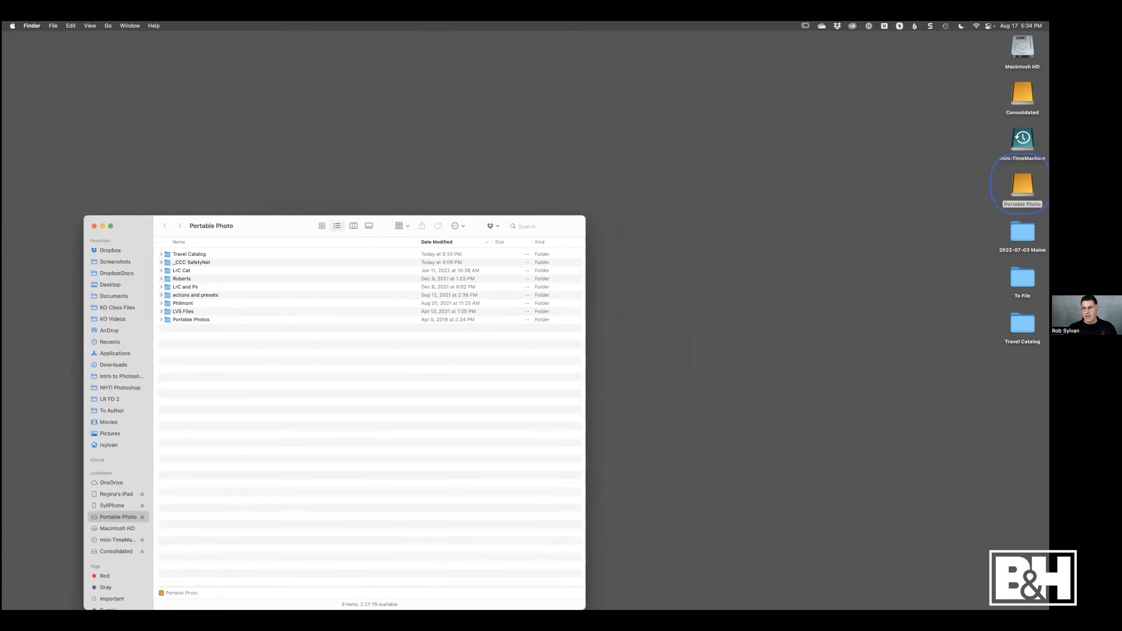
double_click(166, 256)
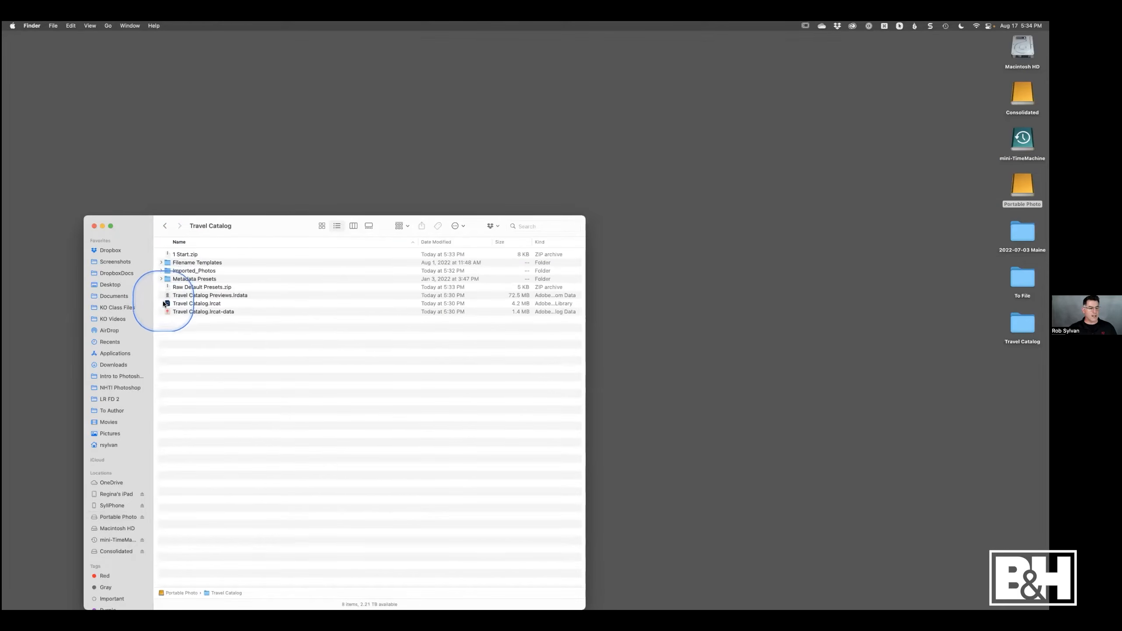
click(167, 305)
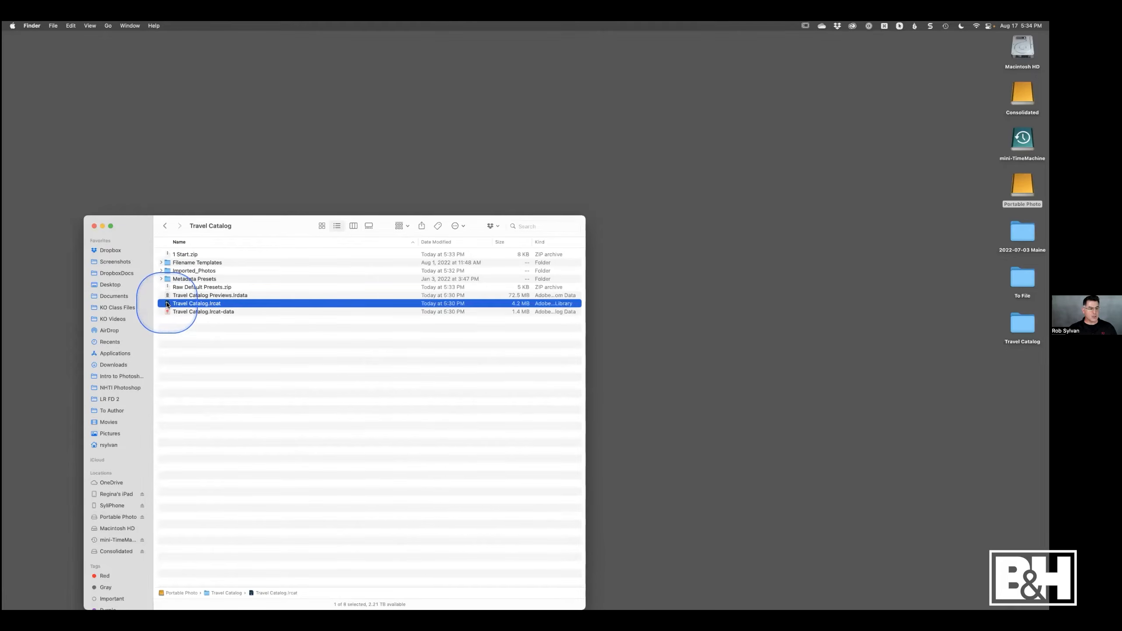
double_click(167, 304)
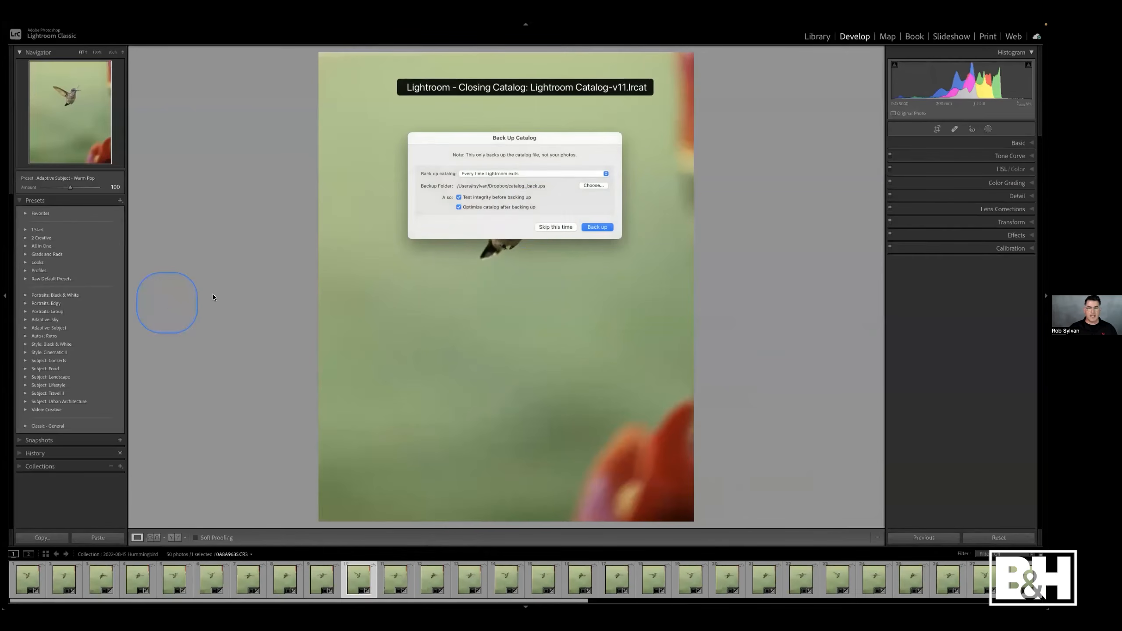
click(549, 228)
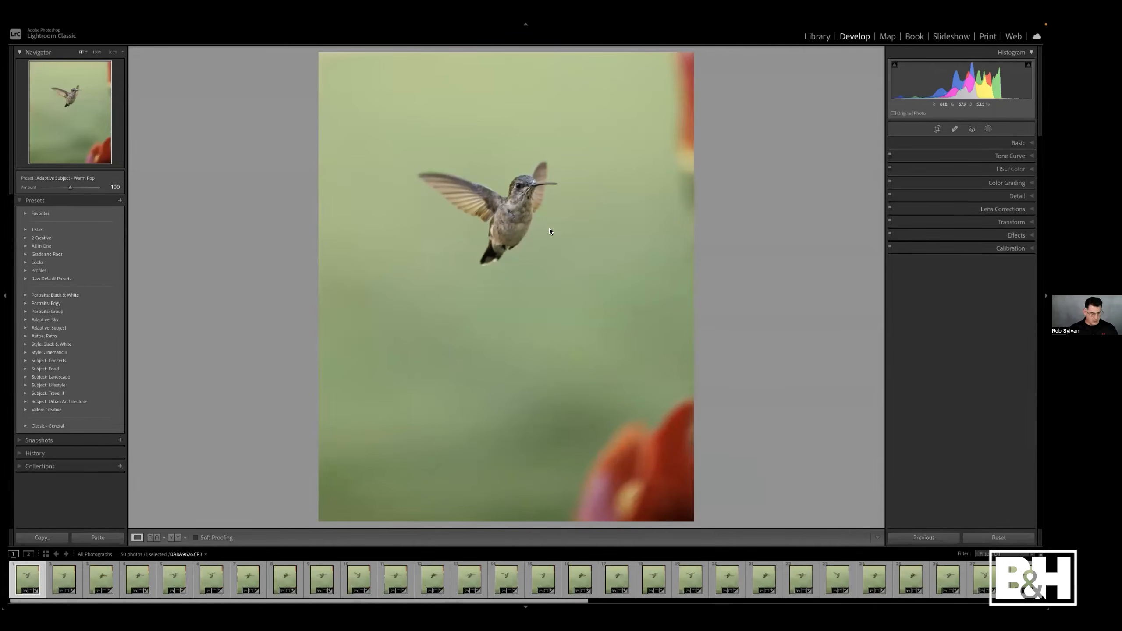
- Switch to the Library grid, expand the Portable Photo folders, and show the 2022 folder in Finder before closing it
key(g)
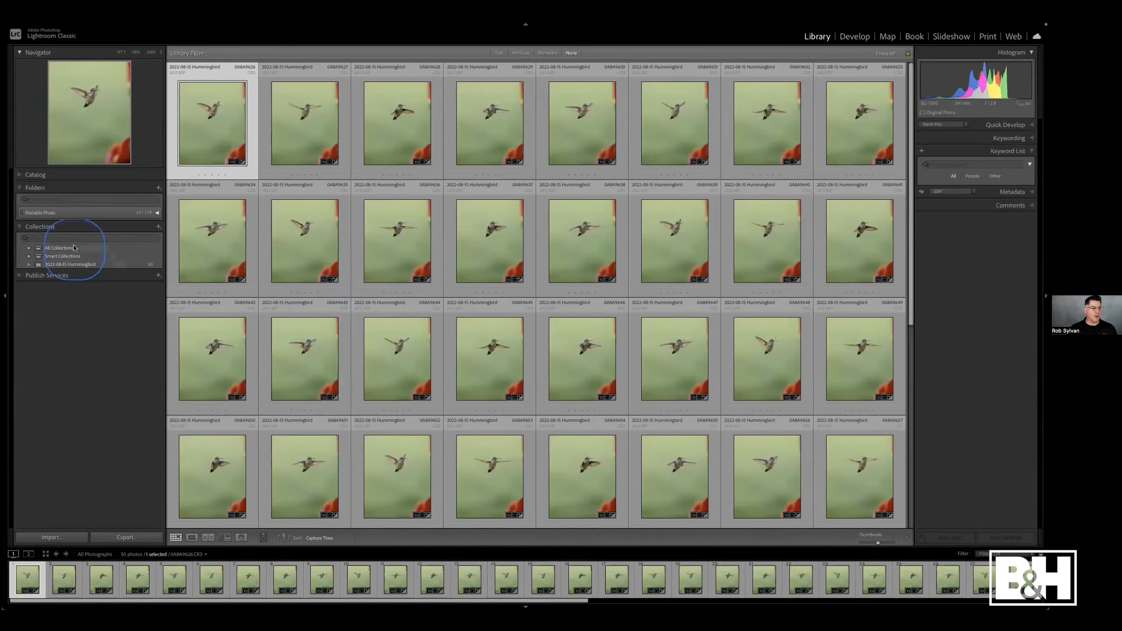
click(77, 213)
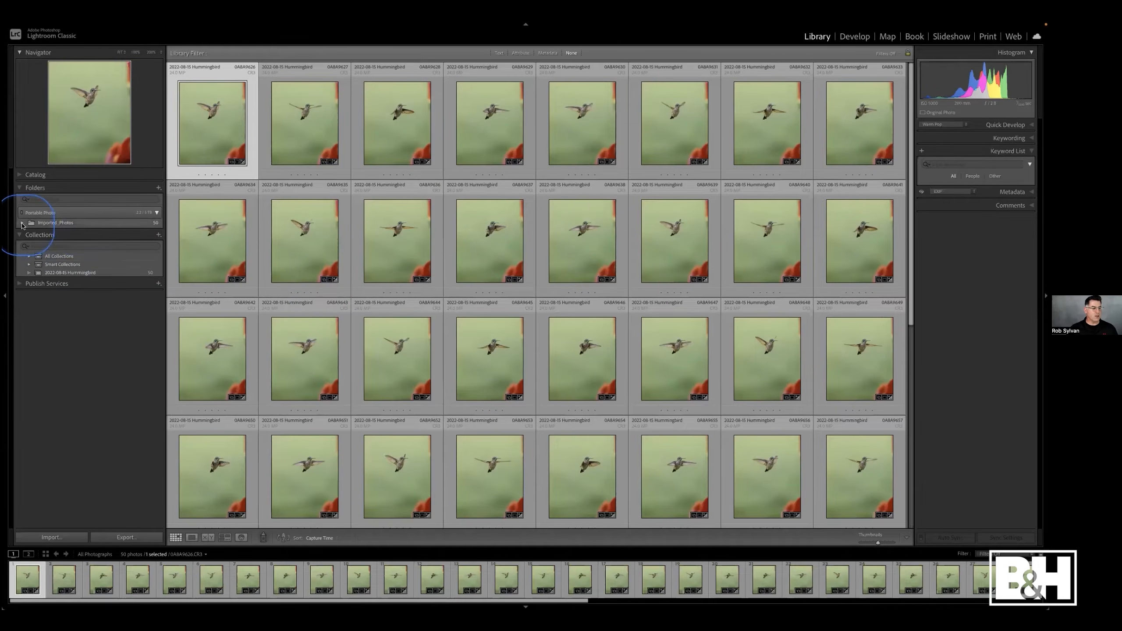
click(22, 223)
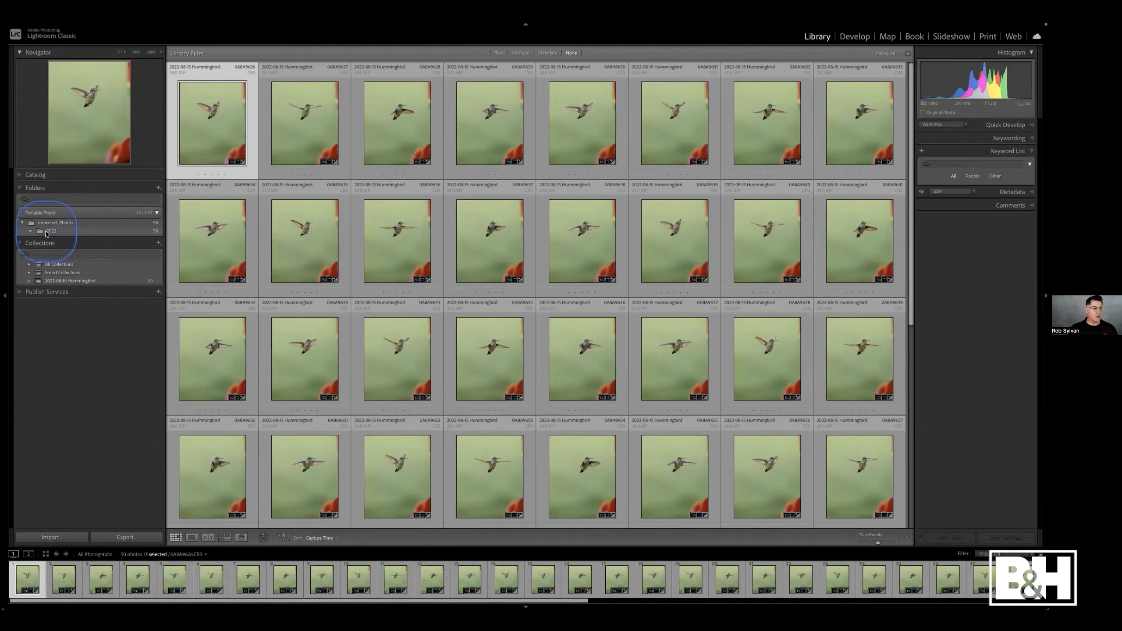
click(41, 231)
right_click(41, 232)
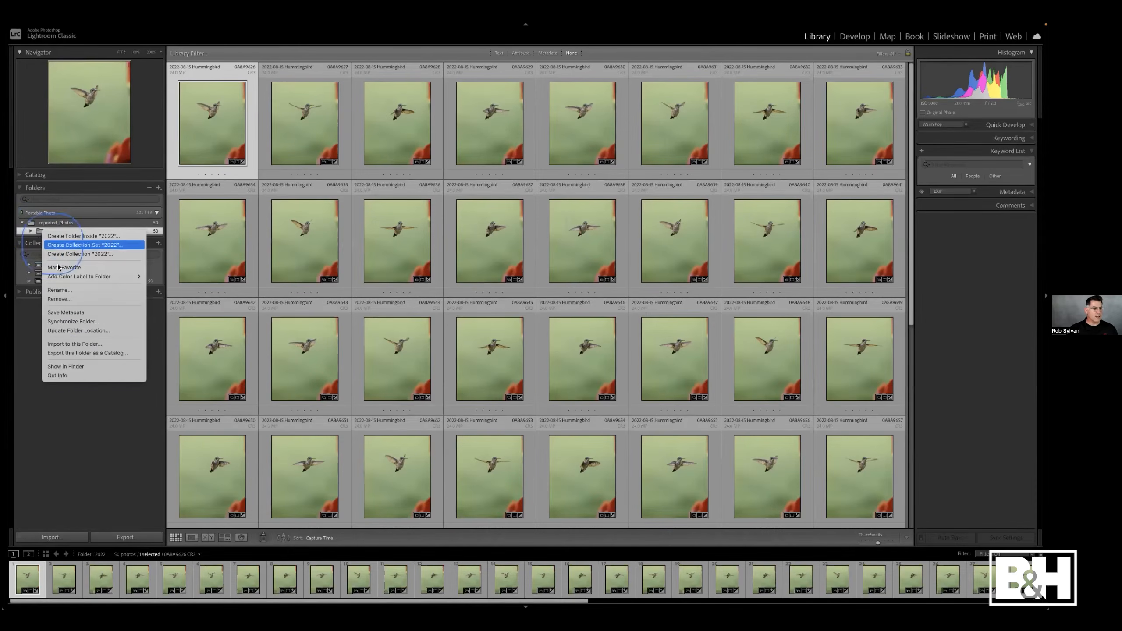
click(122, 367)
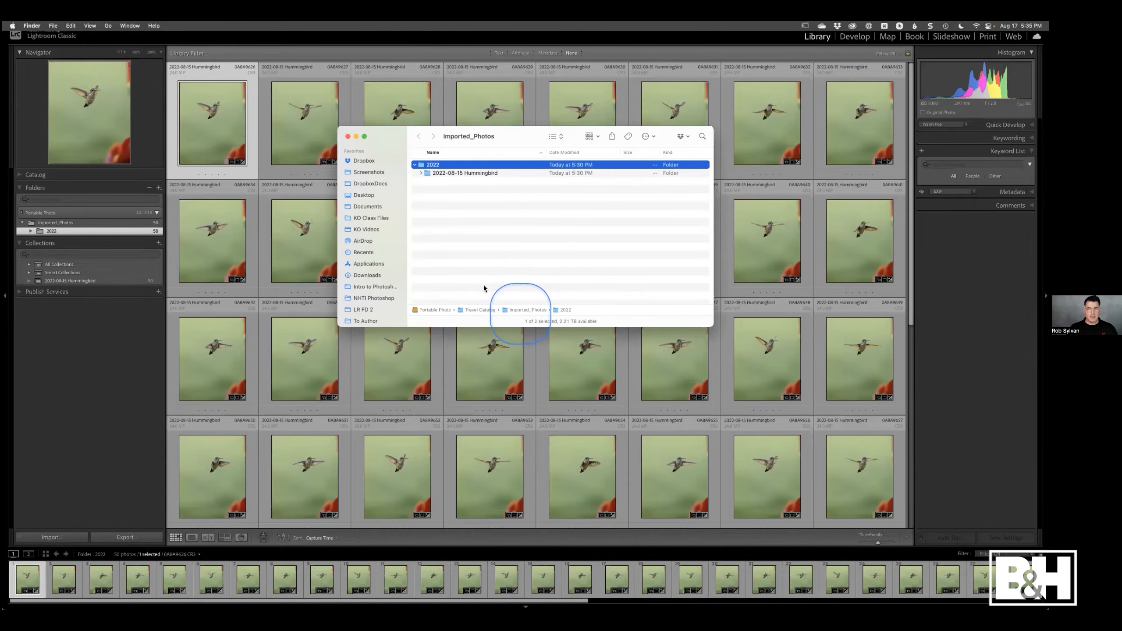
click(347, 137)
click(57, 413)
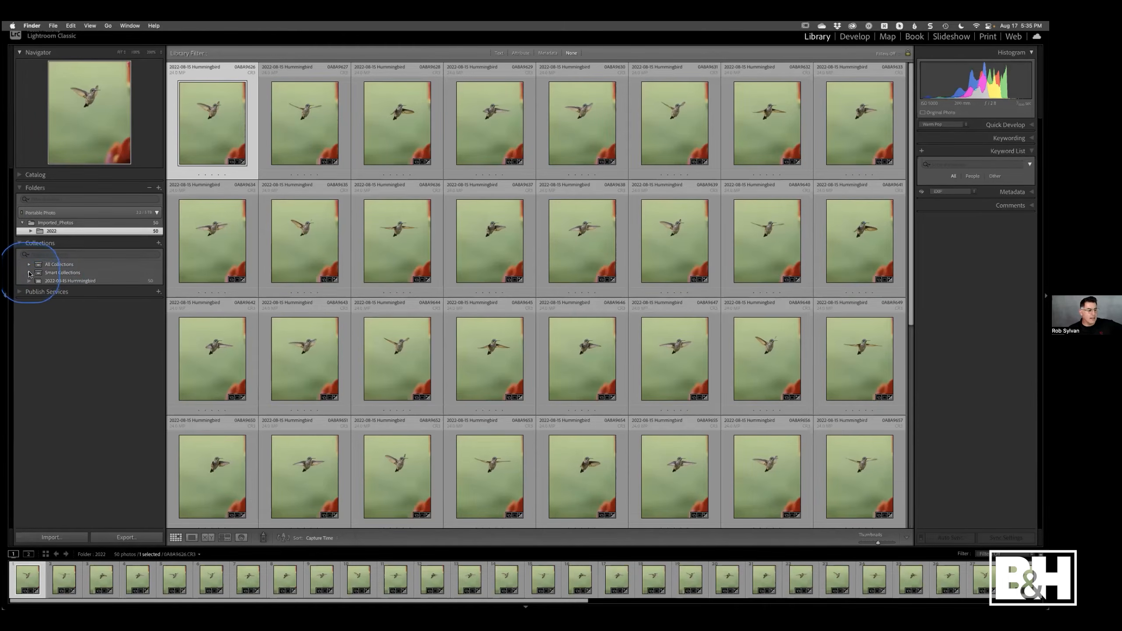
- Expand All Collections and the Travel collection set to browse its California and TDPW subcollections, then collapse Travel
click(29, 265)
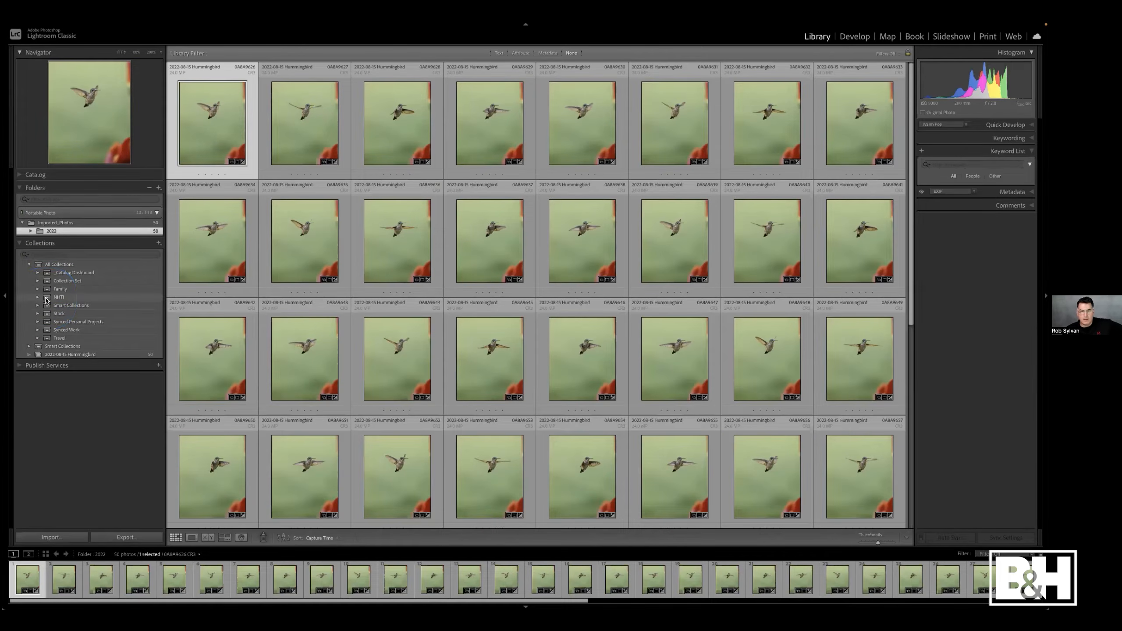
click(38, 338)
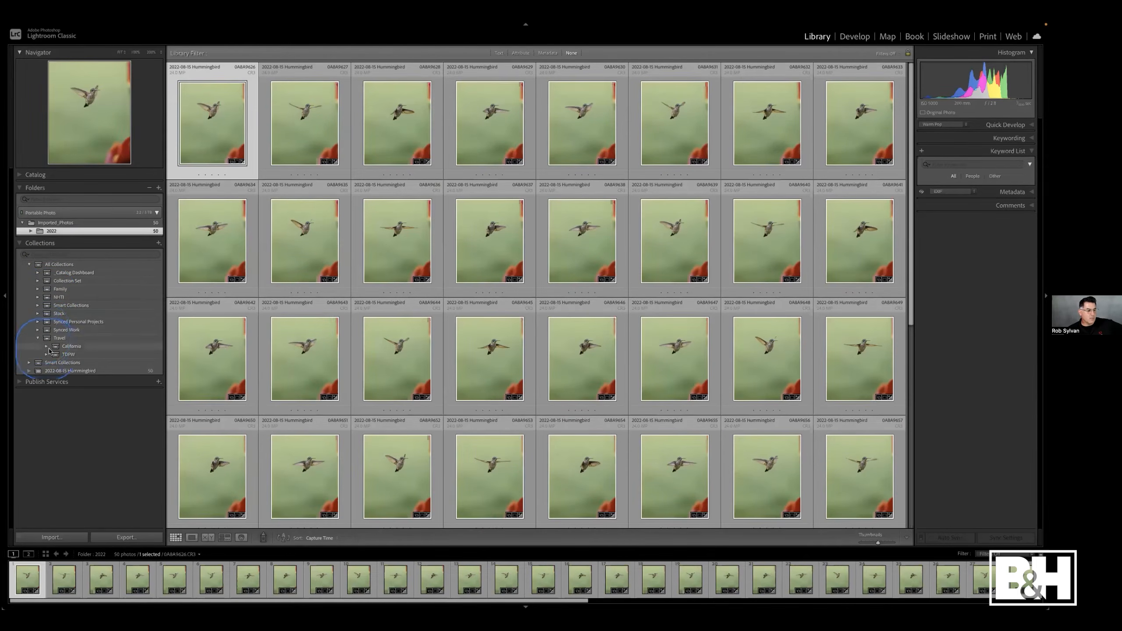
click(46, 347)
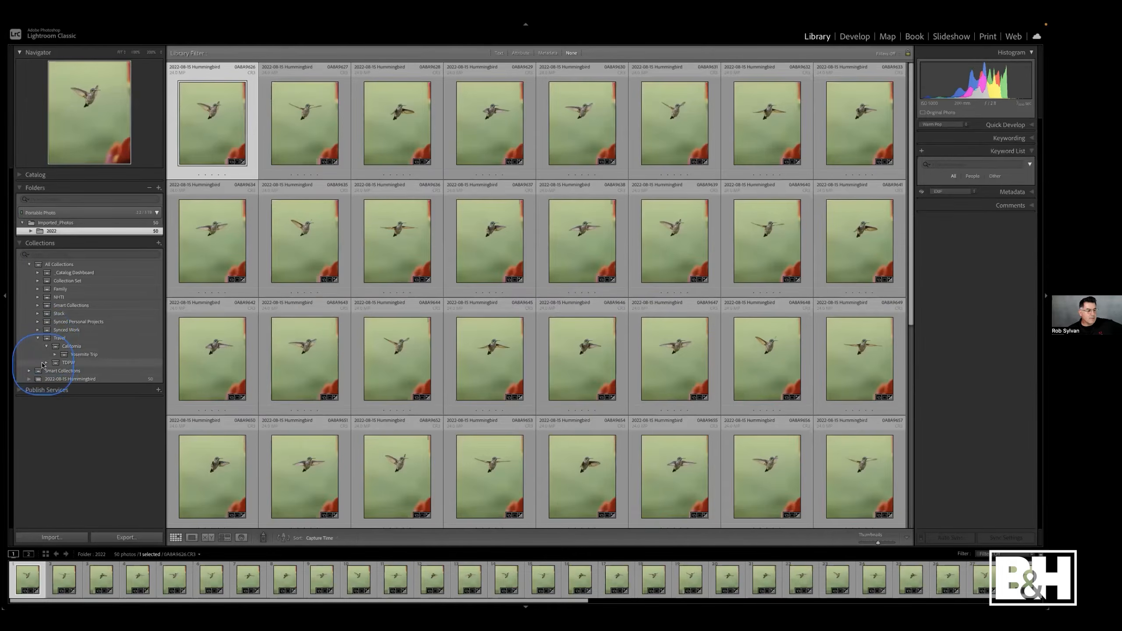
click(46, 362)
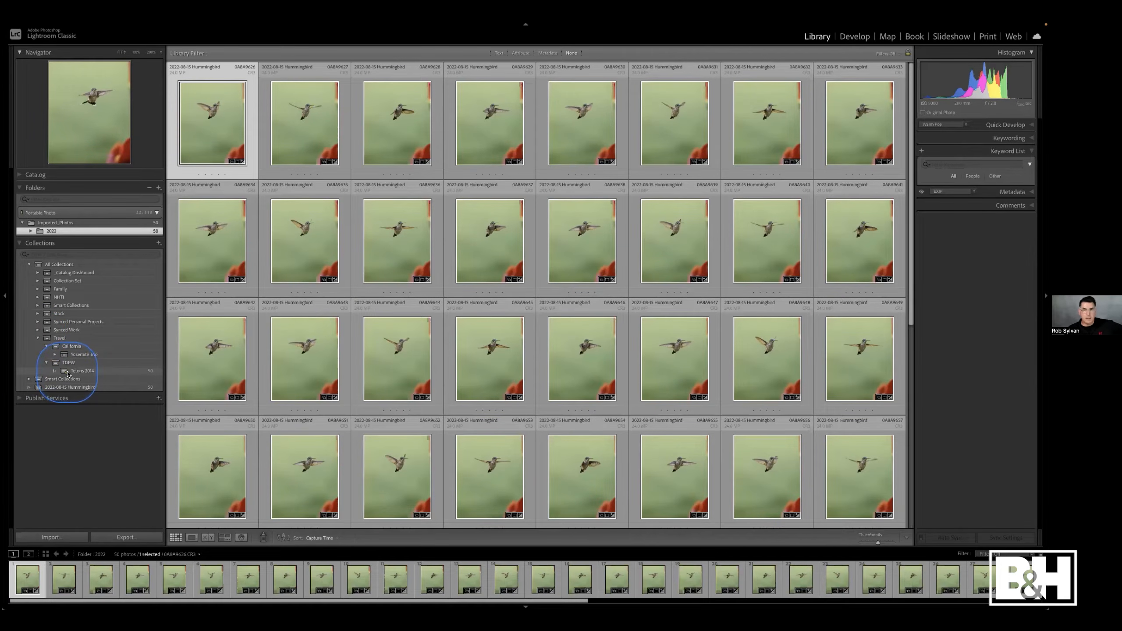
click(39, 338)
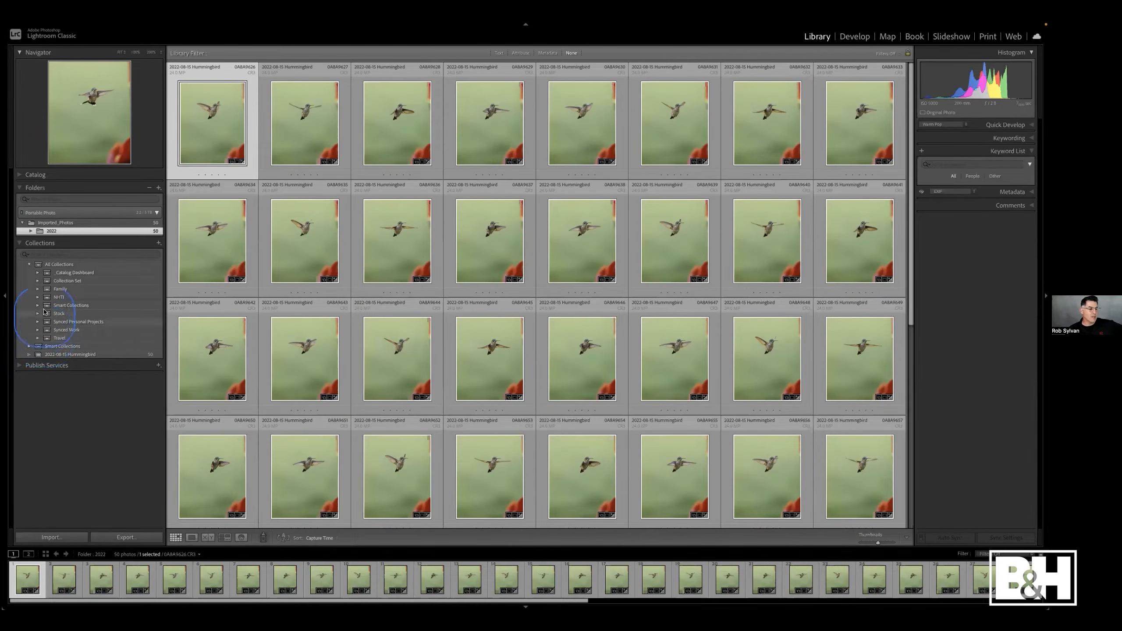
- Expand Catalog Dashboard and Edits, and open the Recently Edited smart collection's rules without saving changes
click(38, 272)
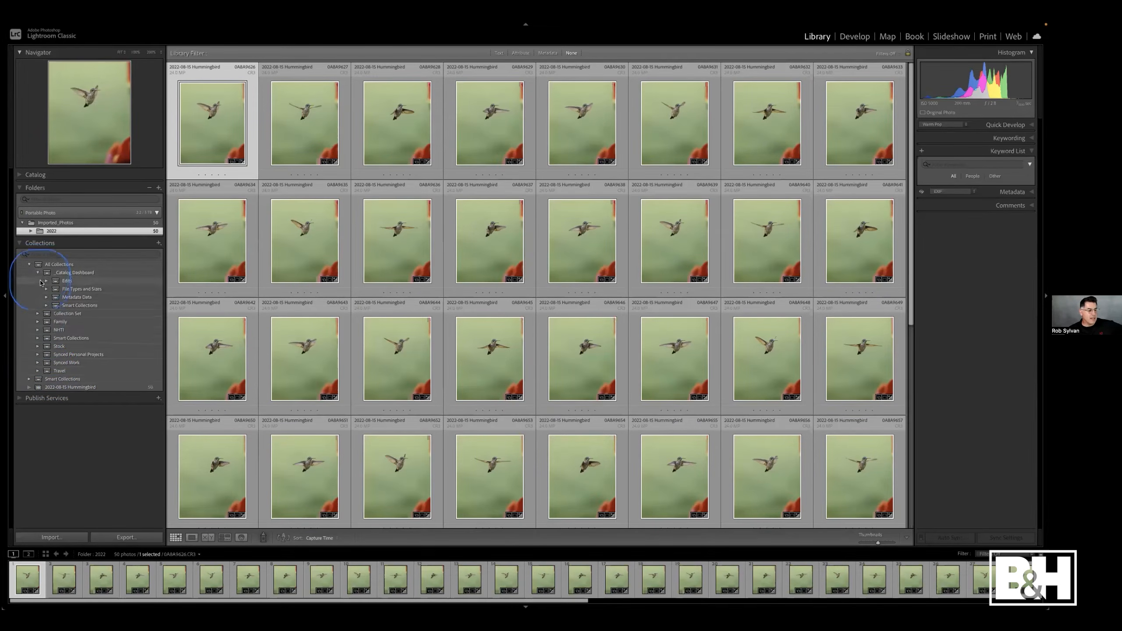
click(46, 281)
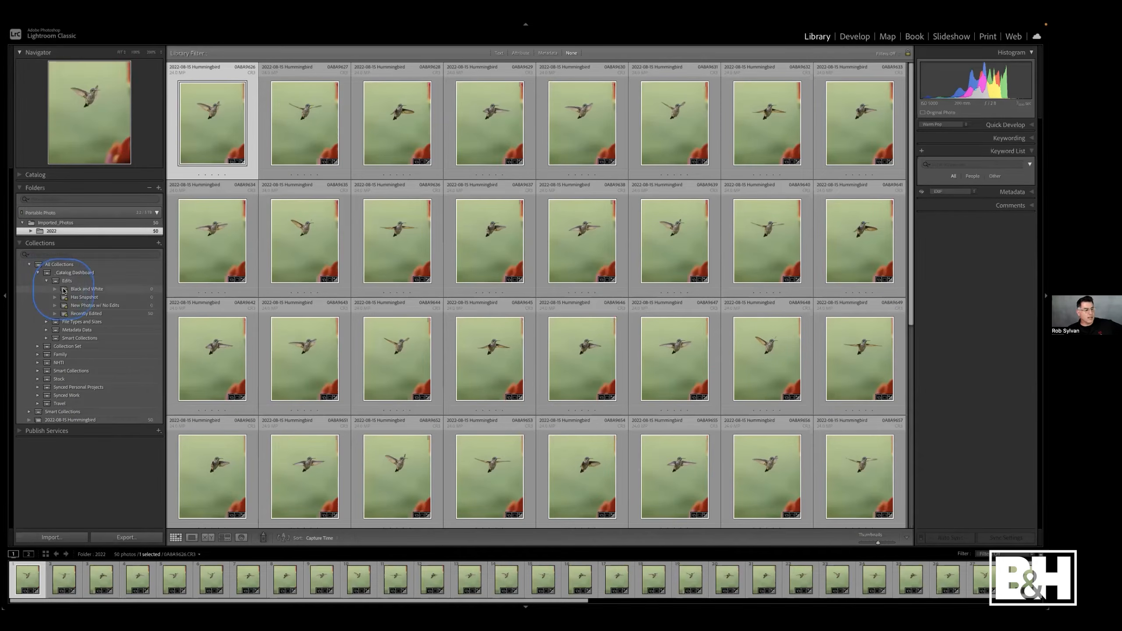
double_click(65, 314)
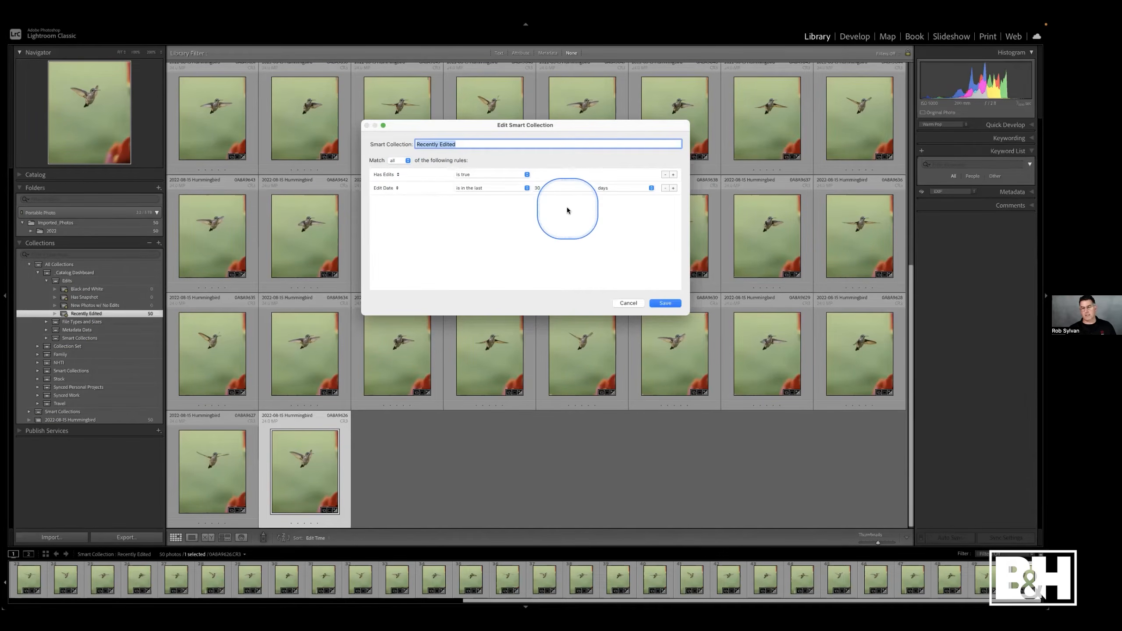
click(626, 303)
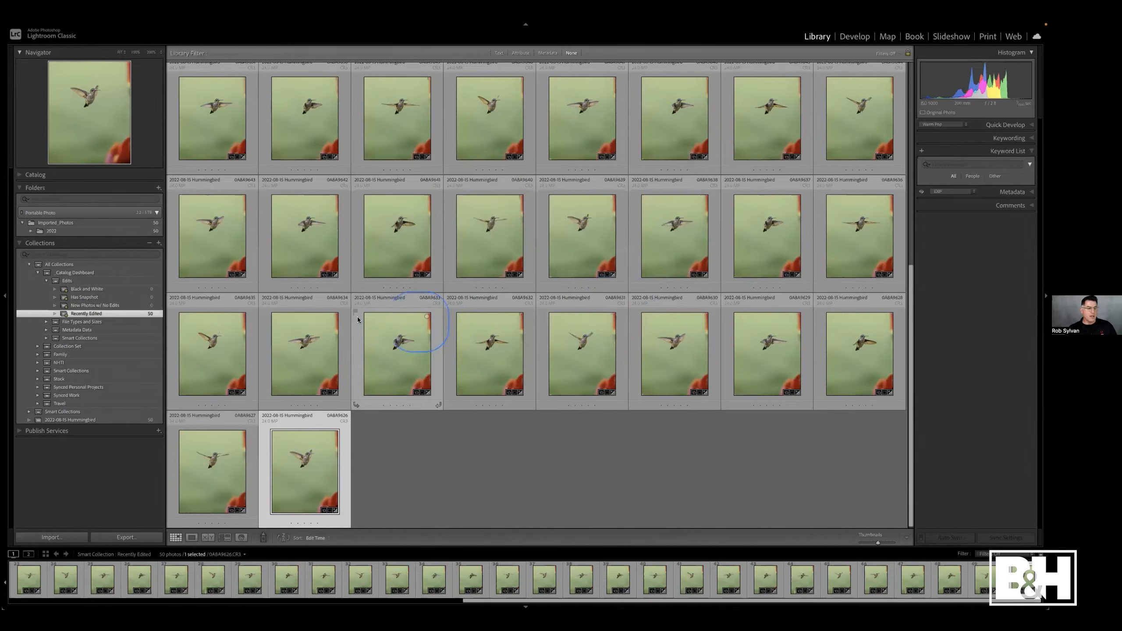
- Collapse the Edits, Catalog Dashboard and All Collections sets in the Collections panel
click(47, 280)
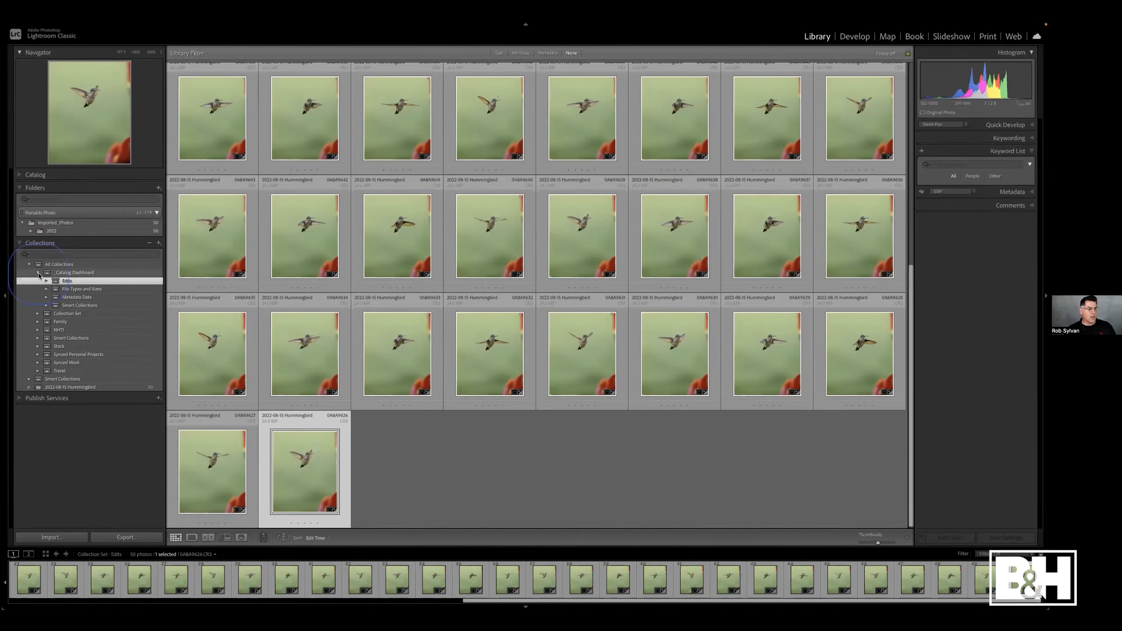
click(39, 273)
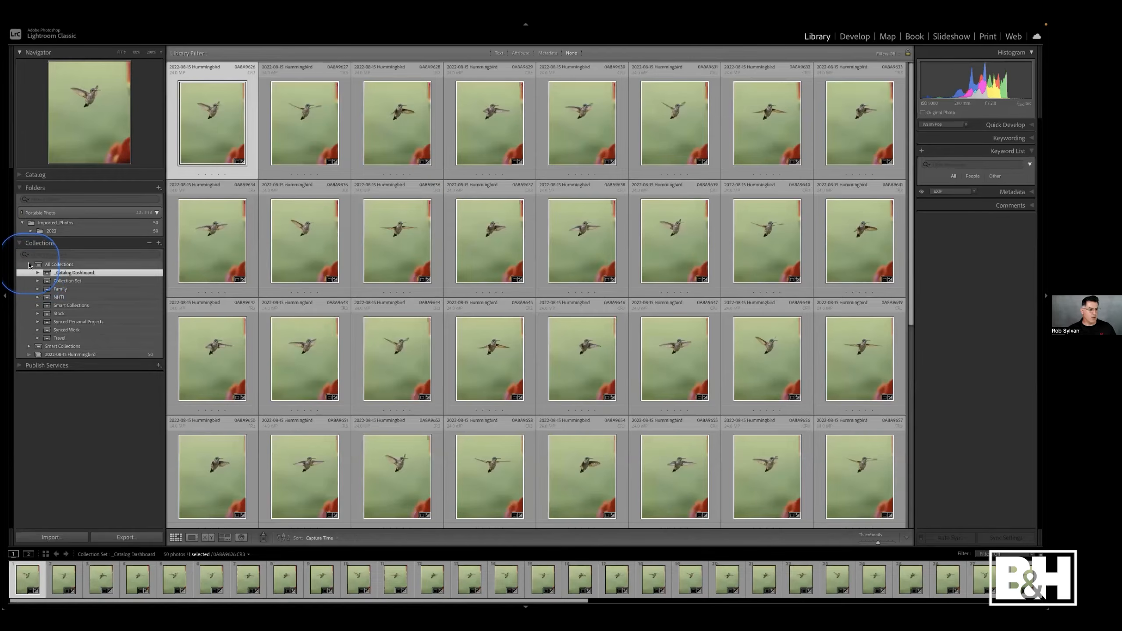
click(30, 265)
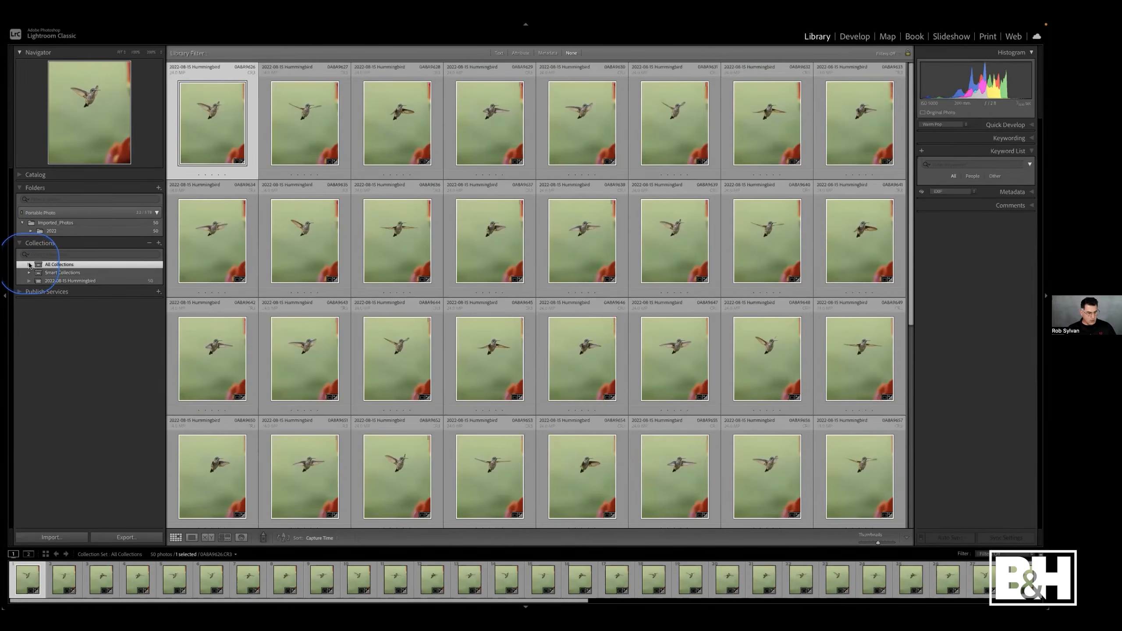
- Switch to Chrome, open the B&H Event Space Aug 17, 2022 Links page and scroll to its list of links
key(F11)
mouse_move(600, 602)
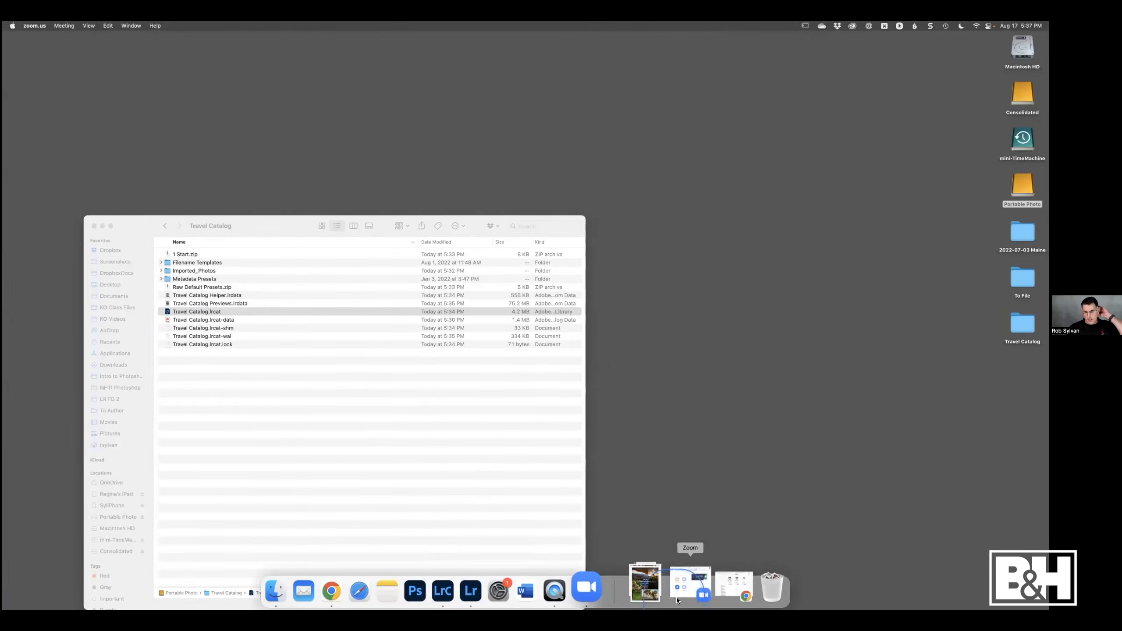
click(709, 592)
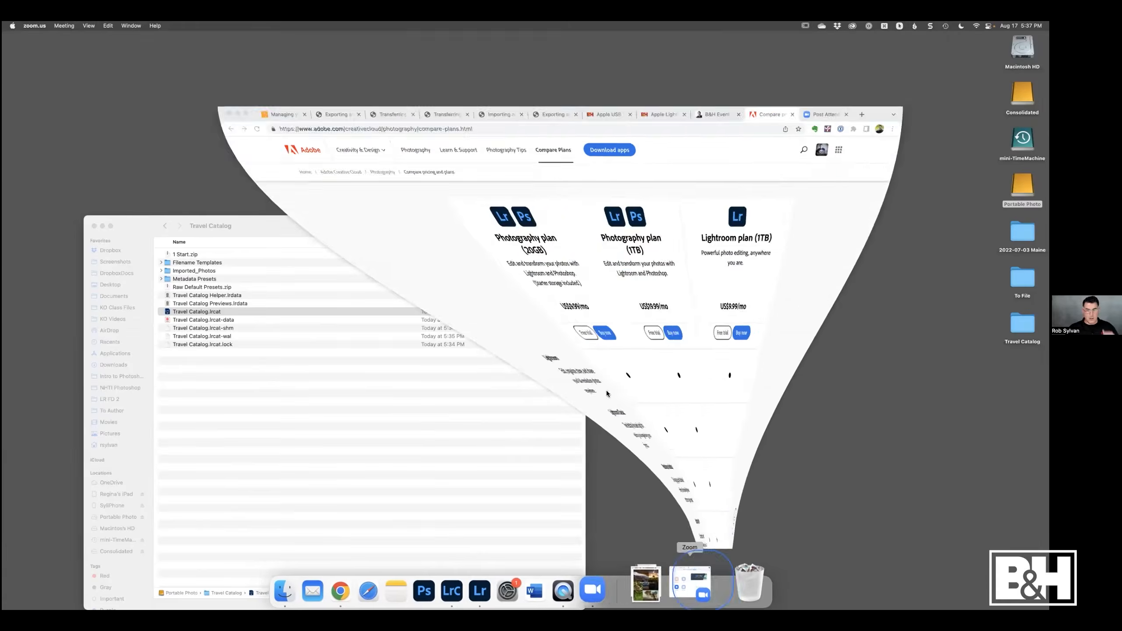
click(716, 108)
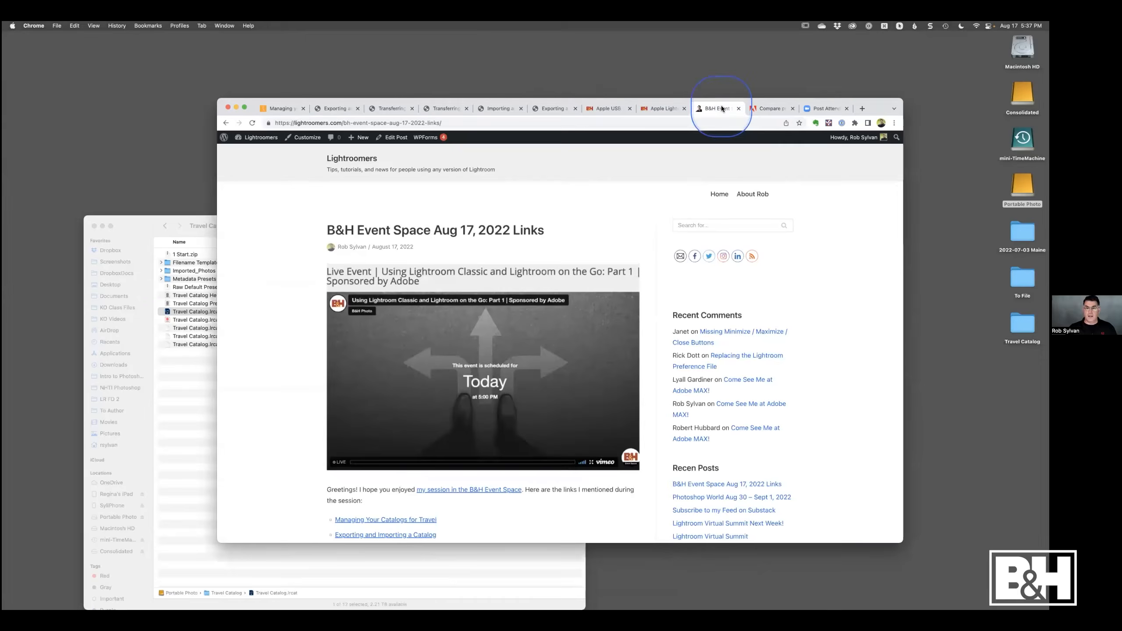
scroll(278, 484, down, 10)
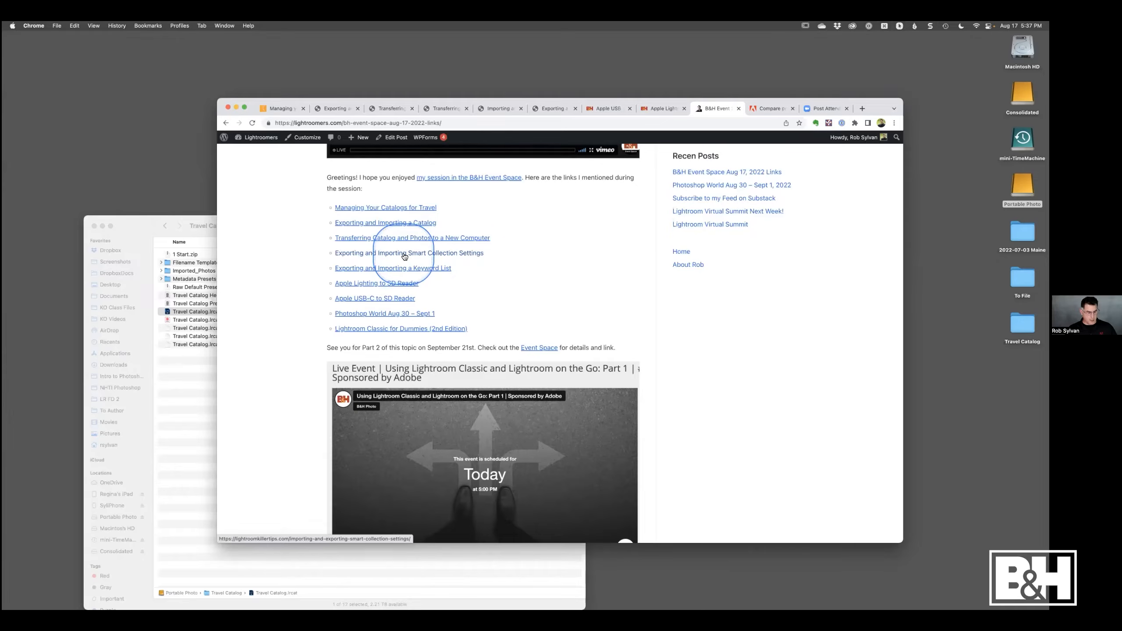
- Return to Lightroom, open the first hummingbird in Develop, select the Warm Pop mask and raise its Shadows to 18
key(ctrl+Right)
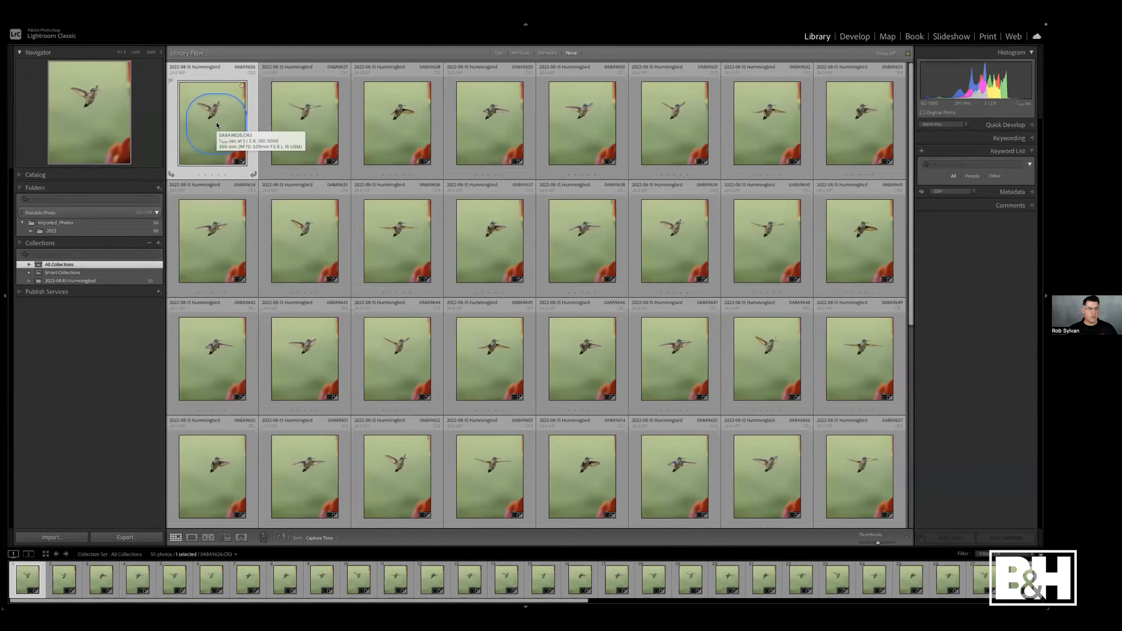
key(d)
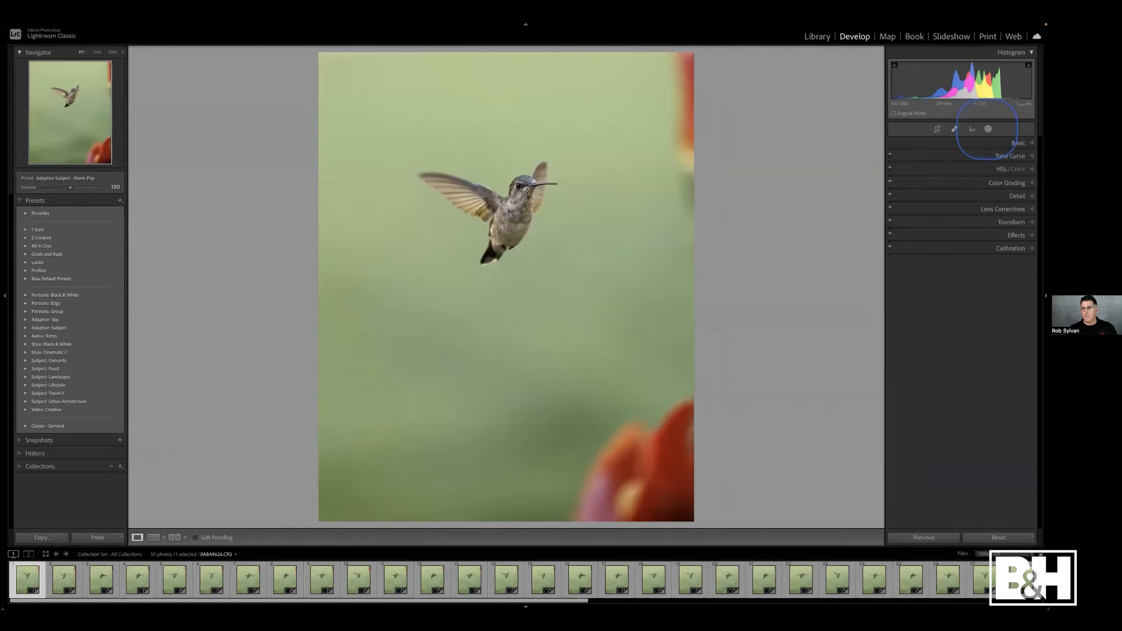
click(989, 128)
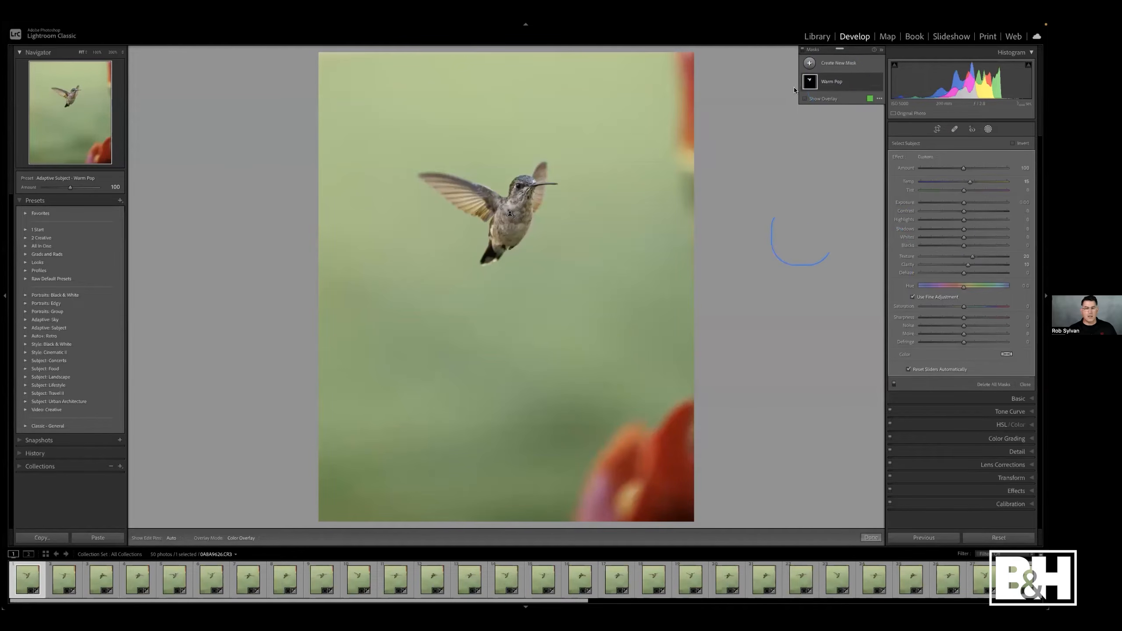
click(804, 49)
click(803, 50)
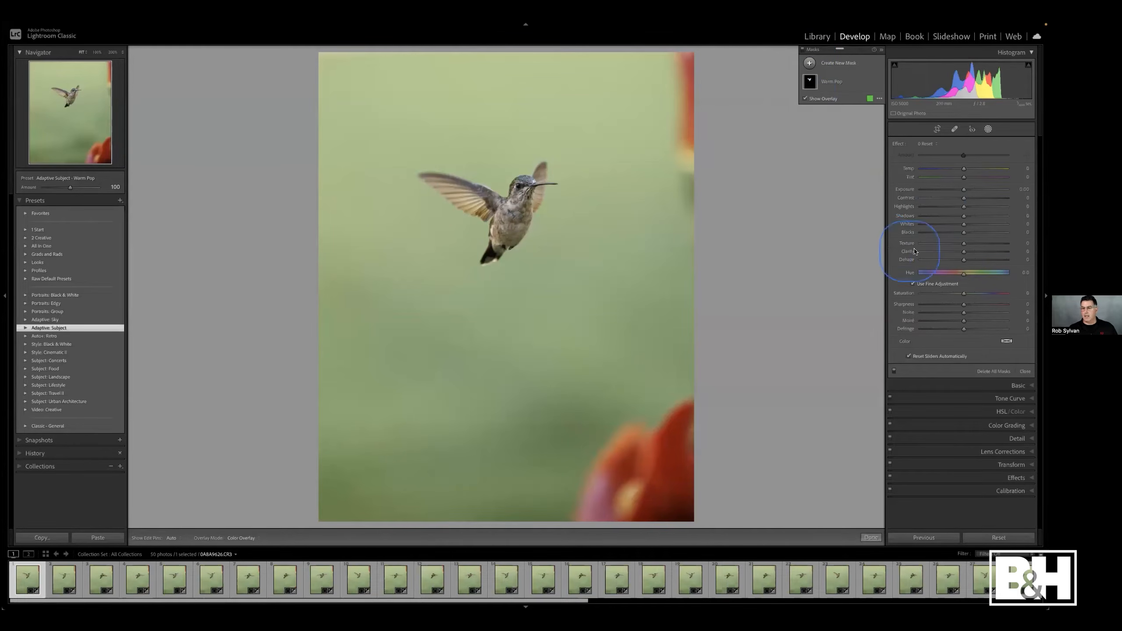
drag(964, 216, 978, 216)
click(832, 81)
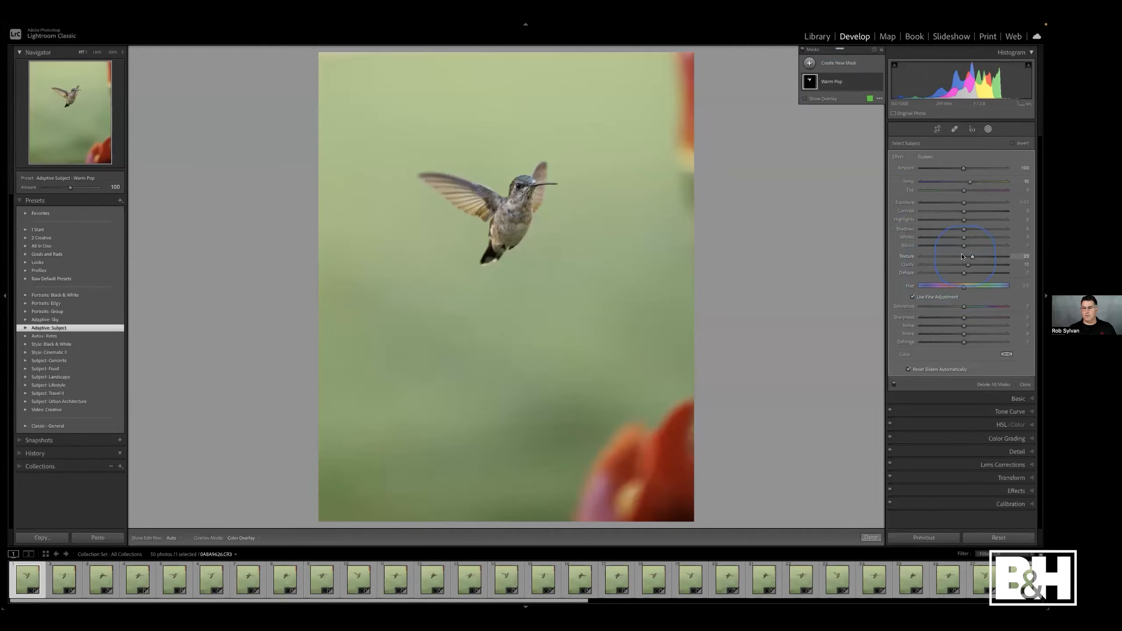
drag(965, 229, 972, 229)
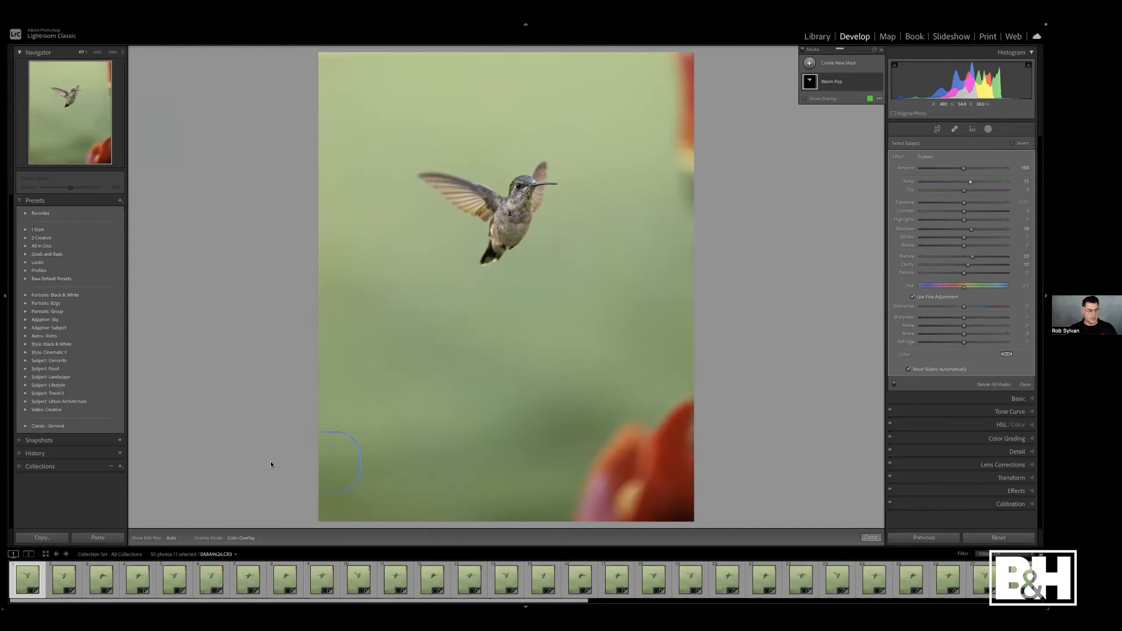
- Select all photos and synchronize only the Masking settings for Warm Pop, merging them into the images
key(ctrl+a)
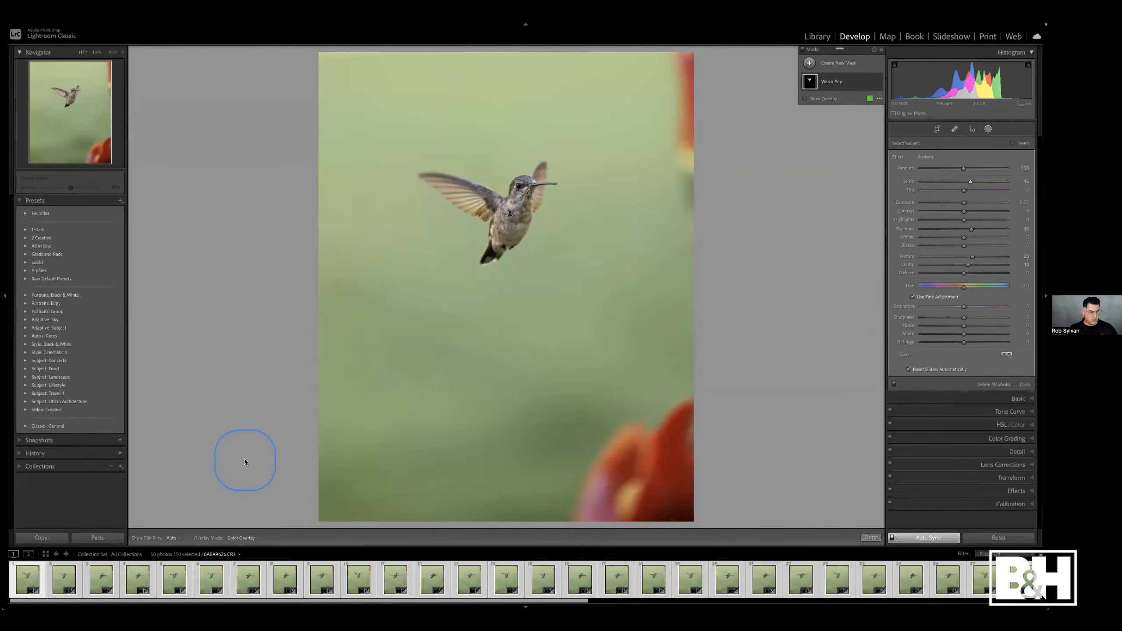
click(892, 538)
click(905, 541)
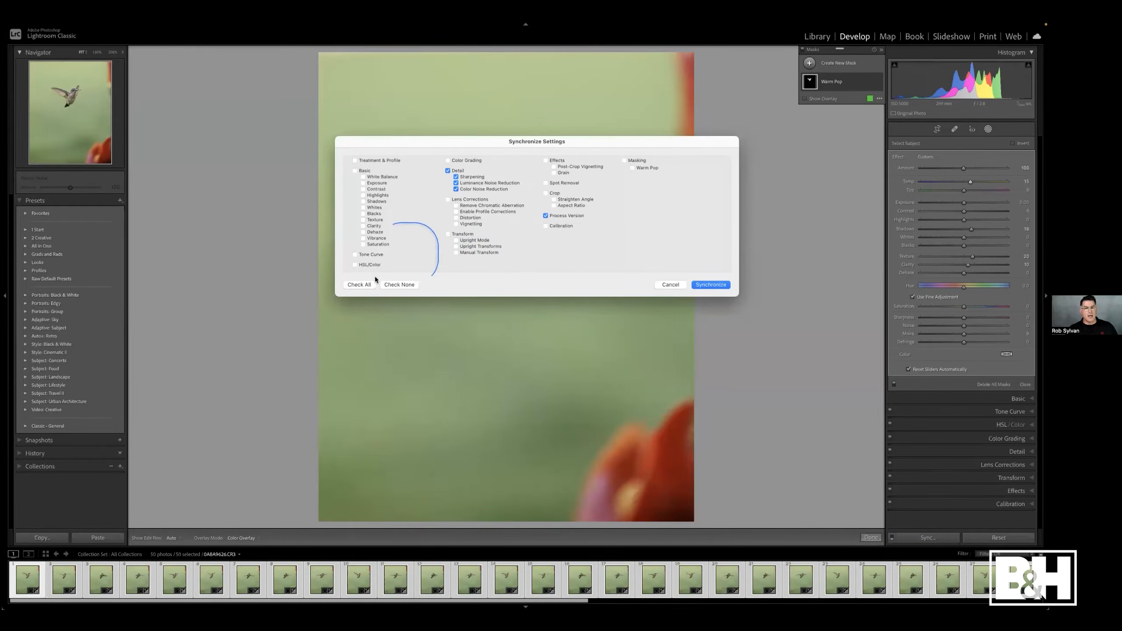
click(397, 285)
click(624, 160)
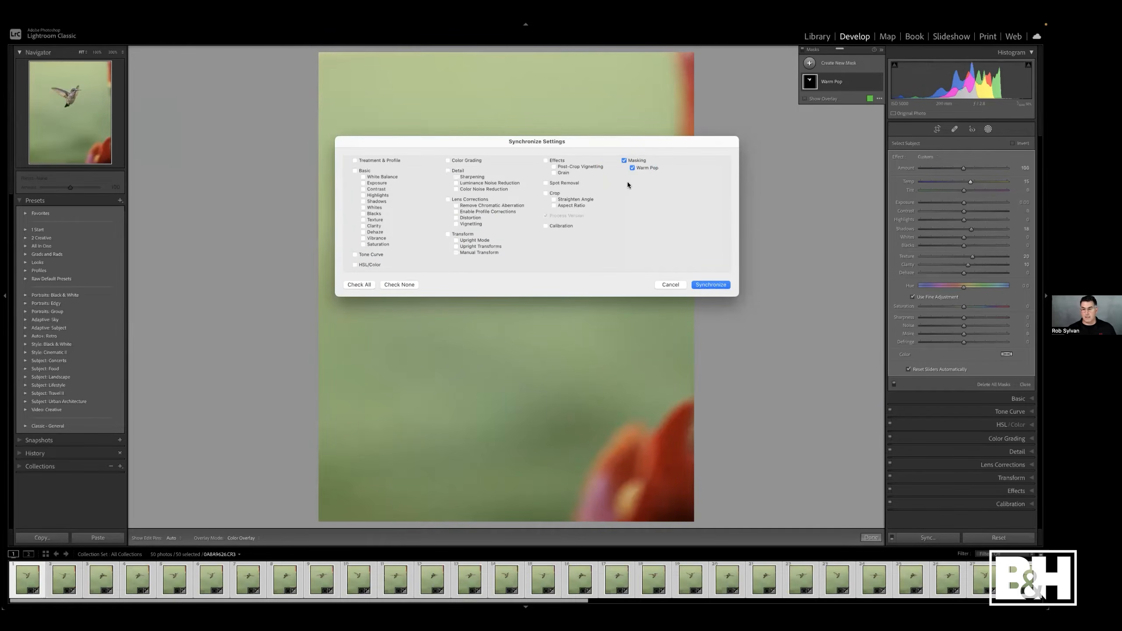
click(705, 287)
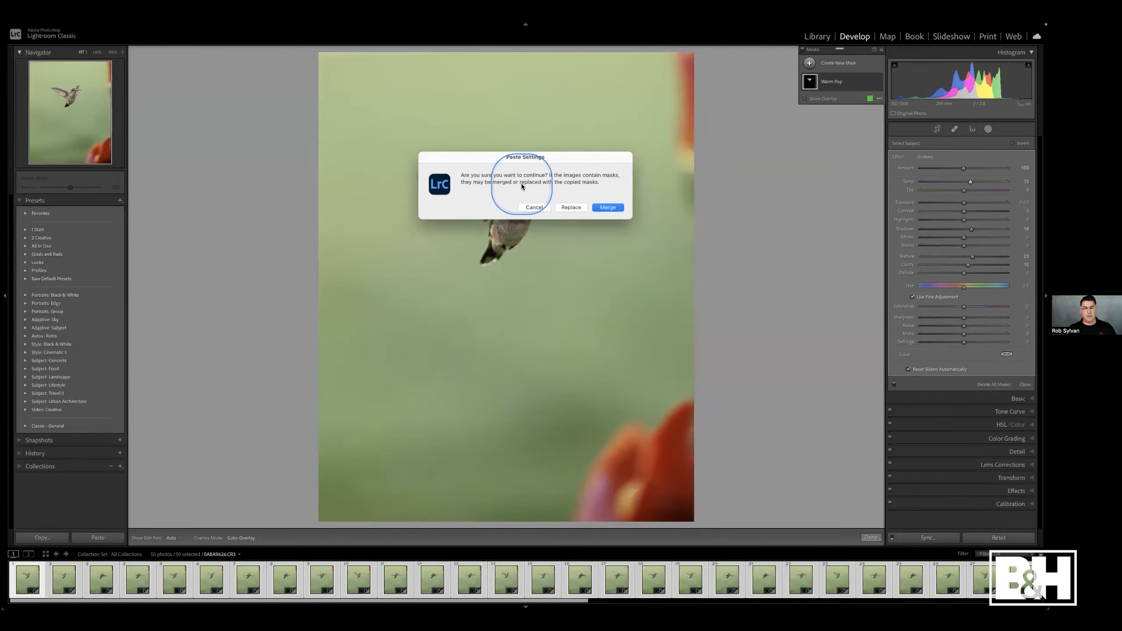
click(608, 208)
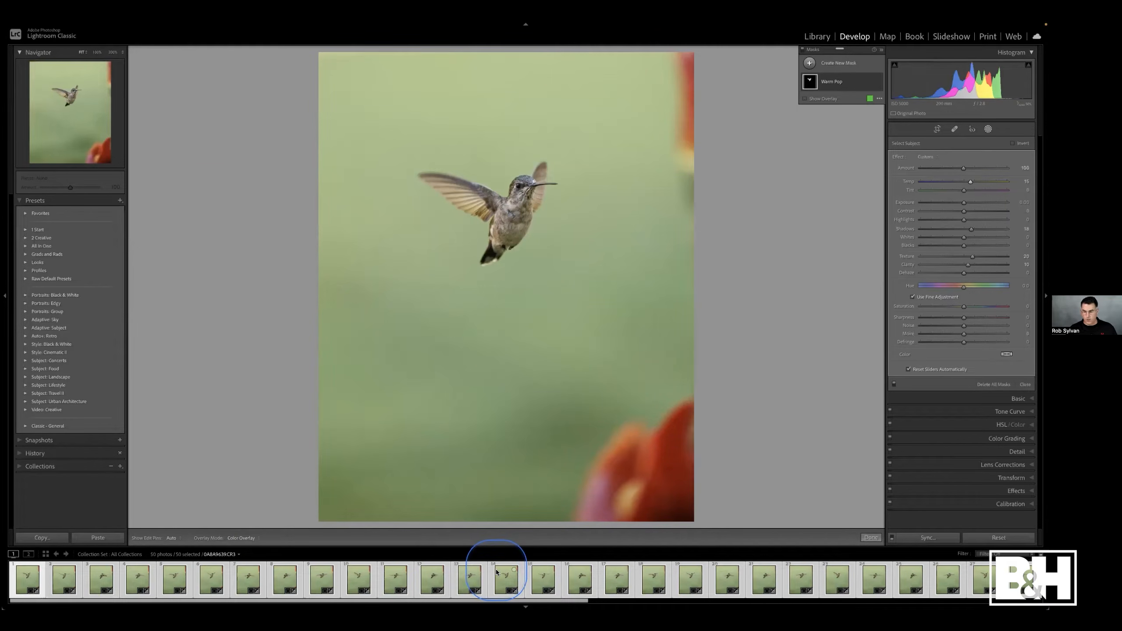
- Inspect another hummingbird from the filmstrip, then go back to the Library grid and select the first photo
click(289, 578)
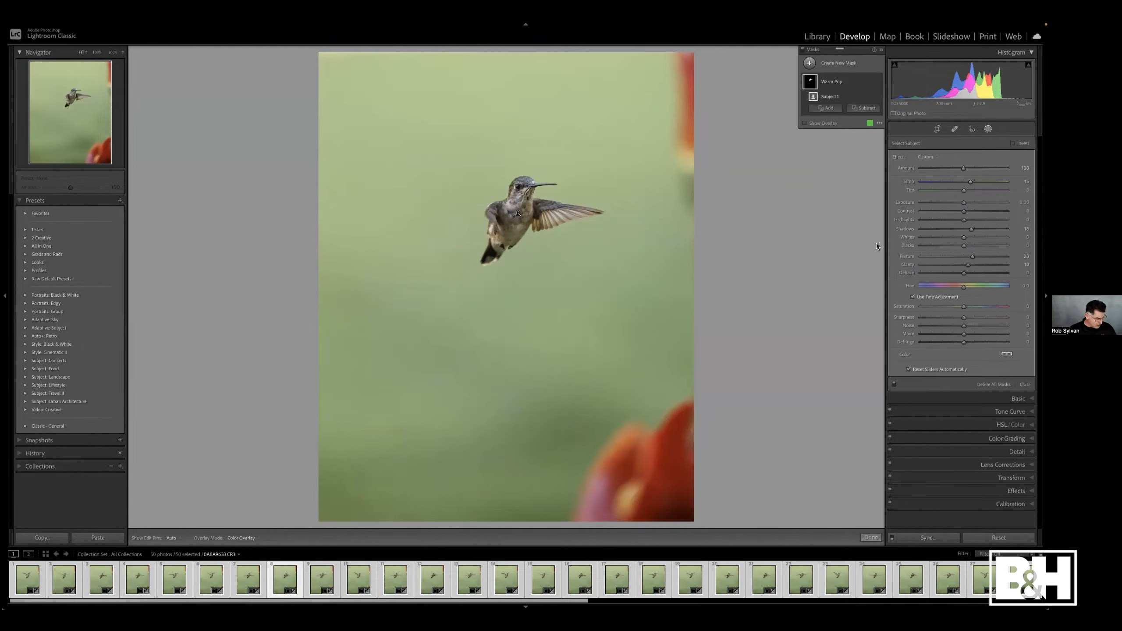
key(g)
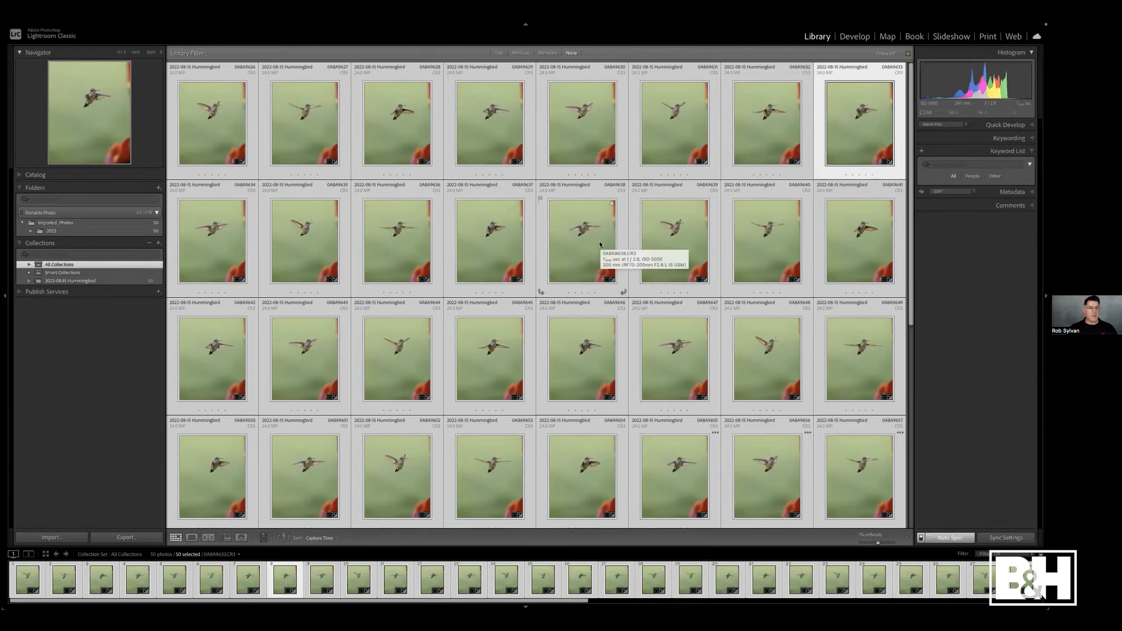
click(256, 152)
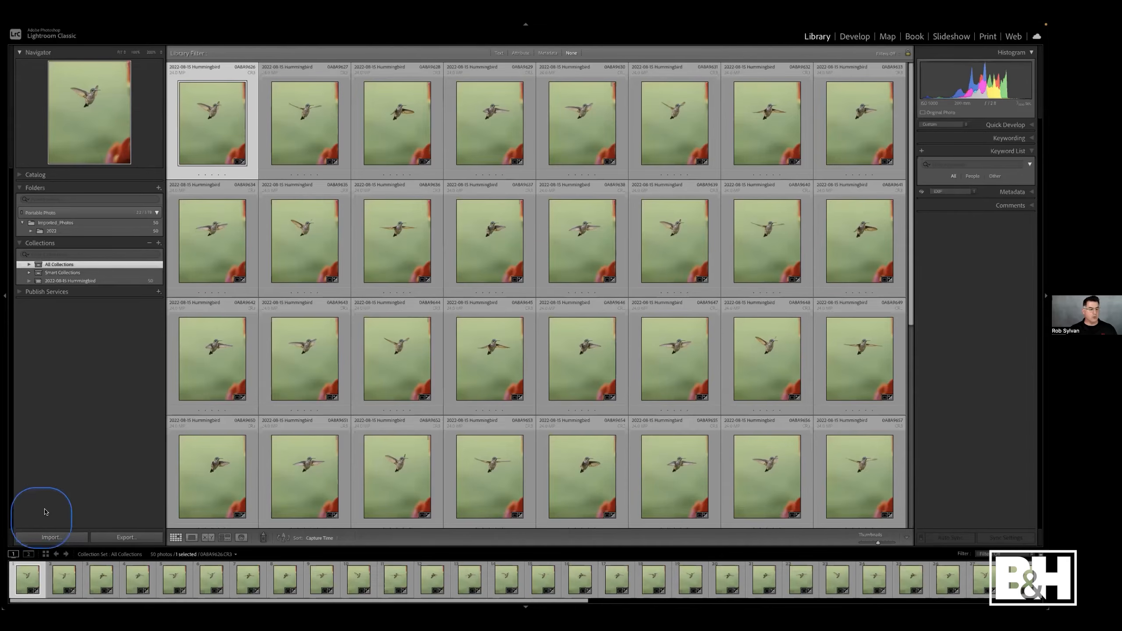
- Open Preferences in the Presets section and show all other Lightroom presets in Finder
mouse_move(155, 25)
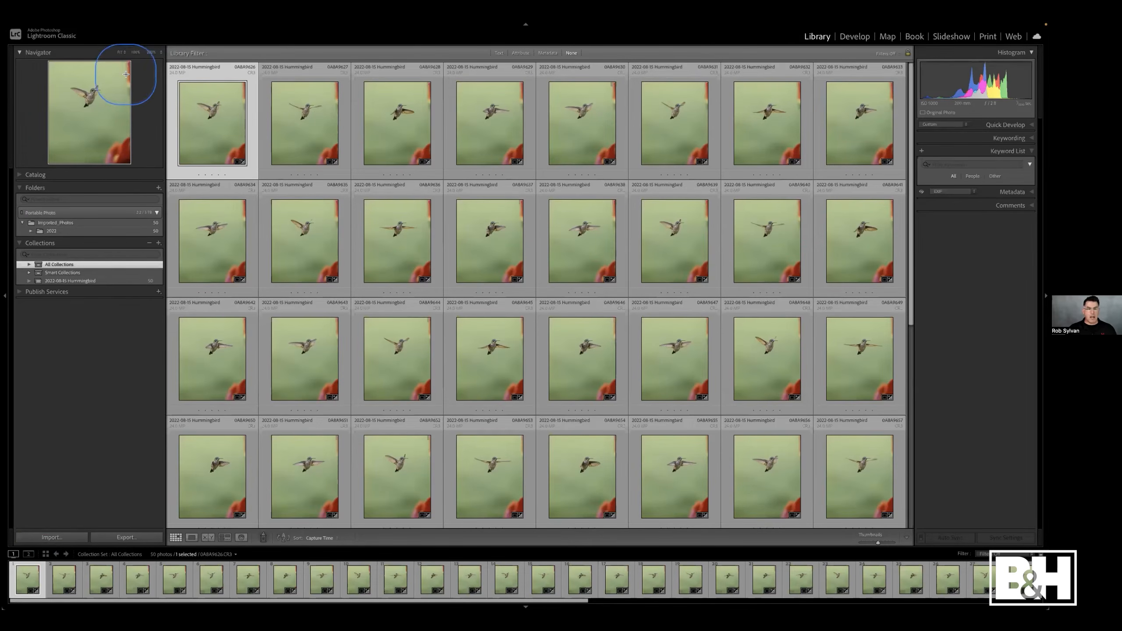
click(41, 26)
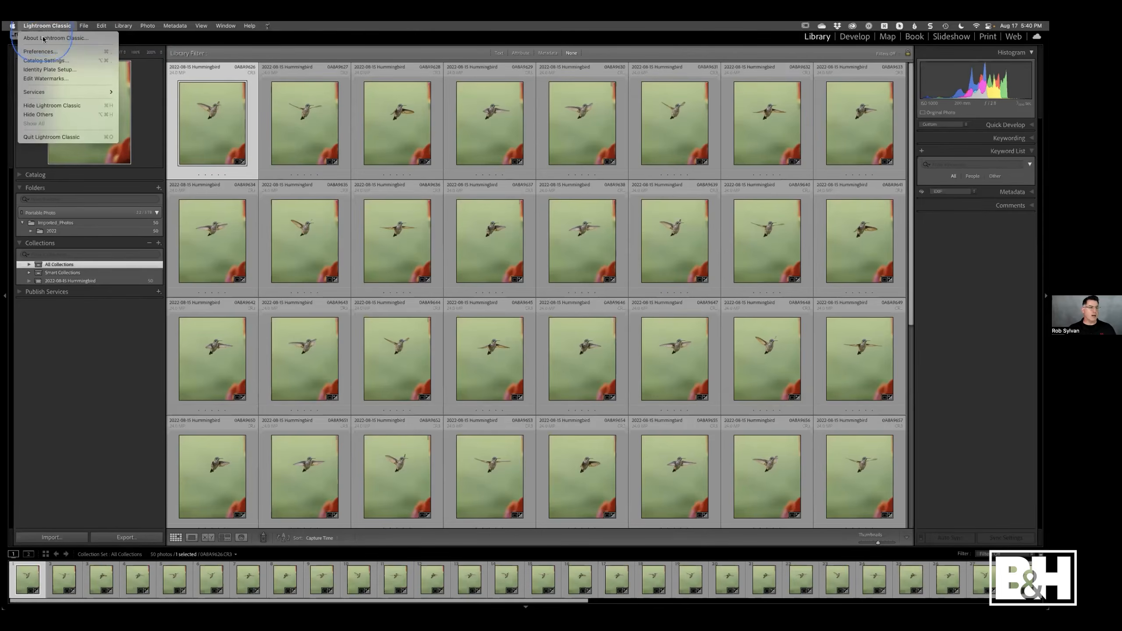
click(44, 51)
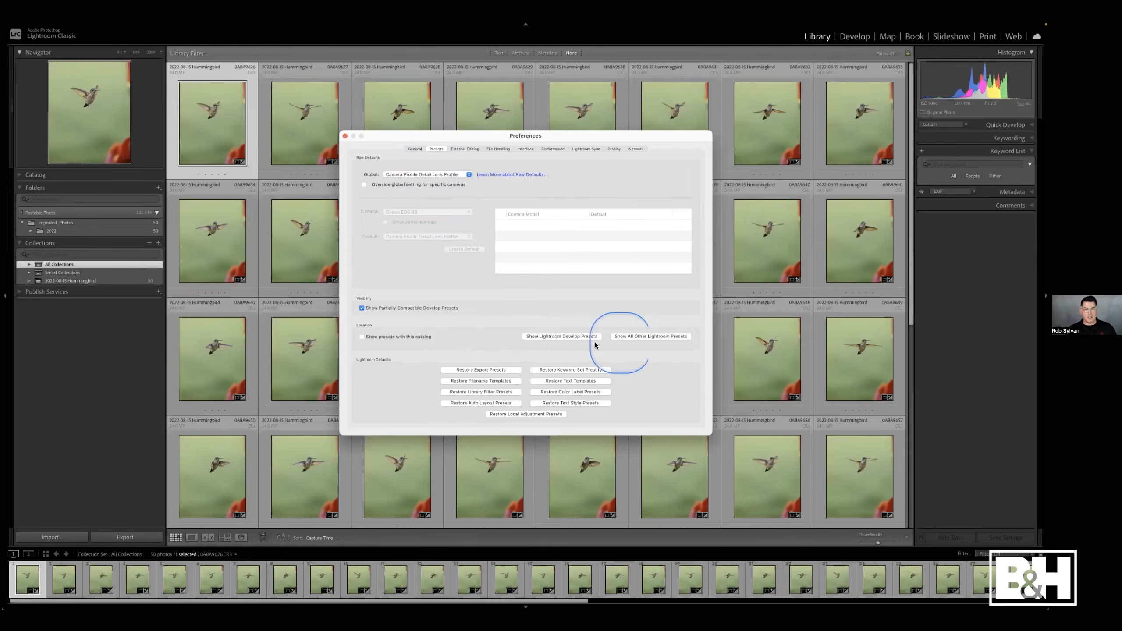
click(631, 336)
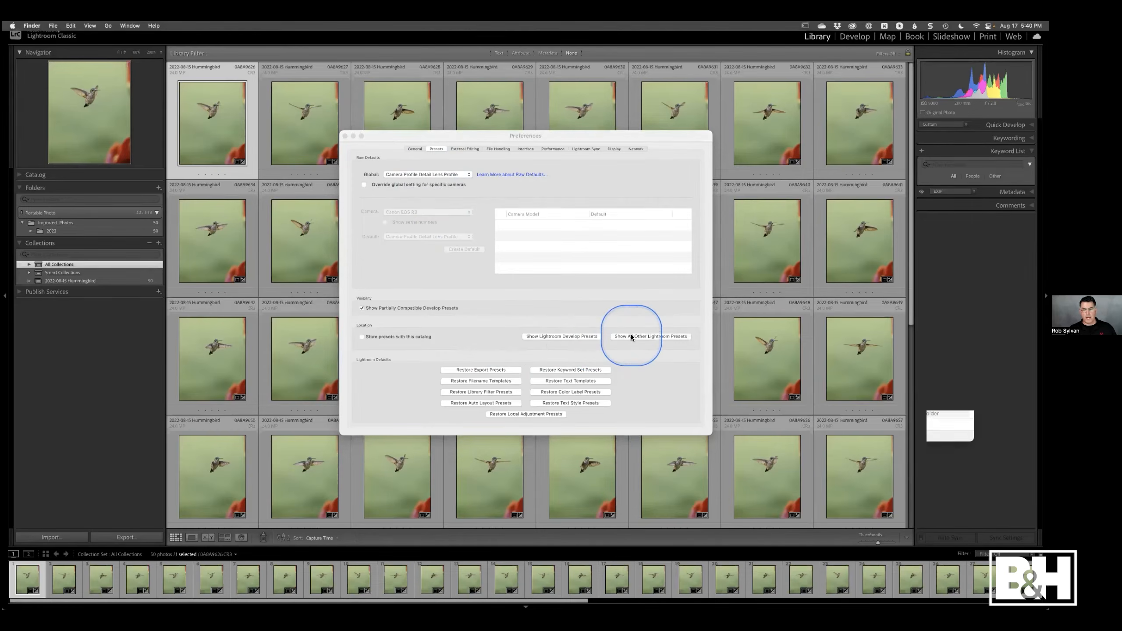
double_click(683, 367)
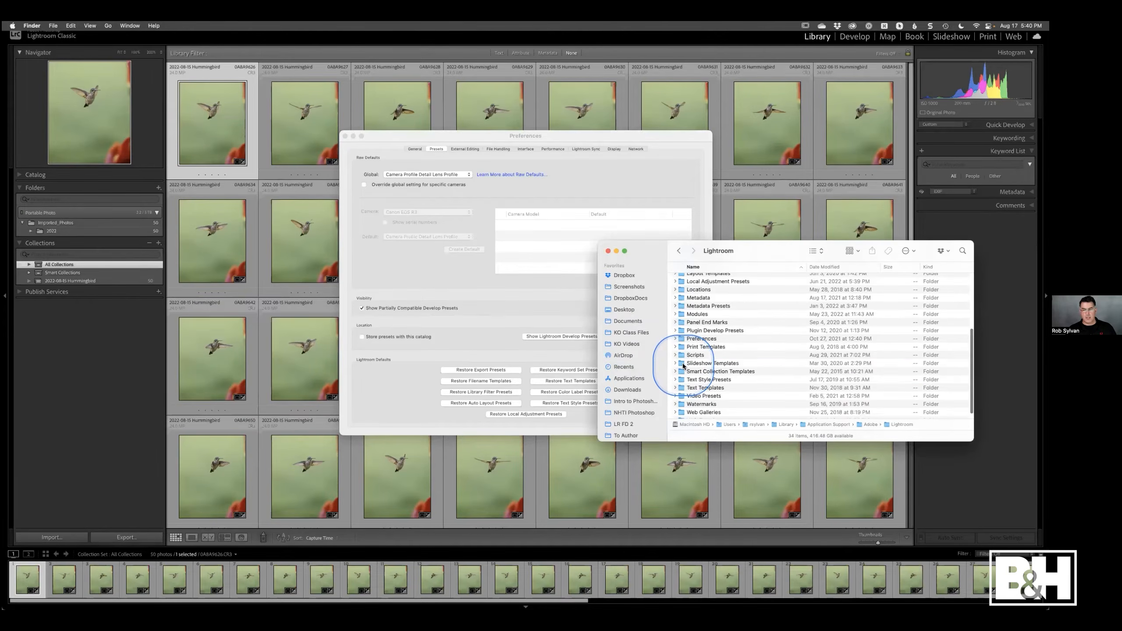
- Open a new Finder window on the Portable Photo drive's Travel Catalog folder and select Filename Templates
key(super+n)
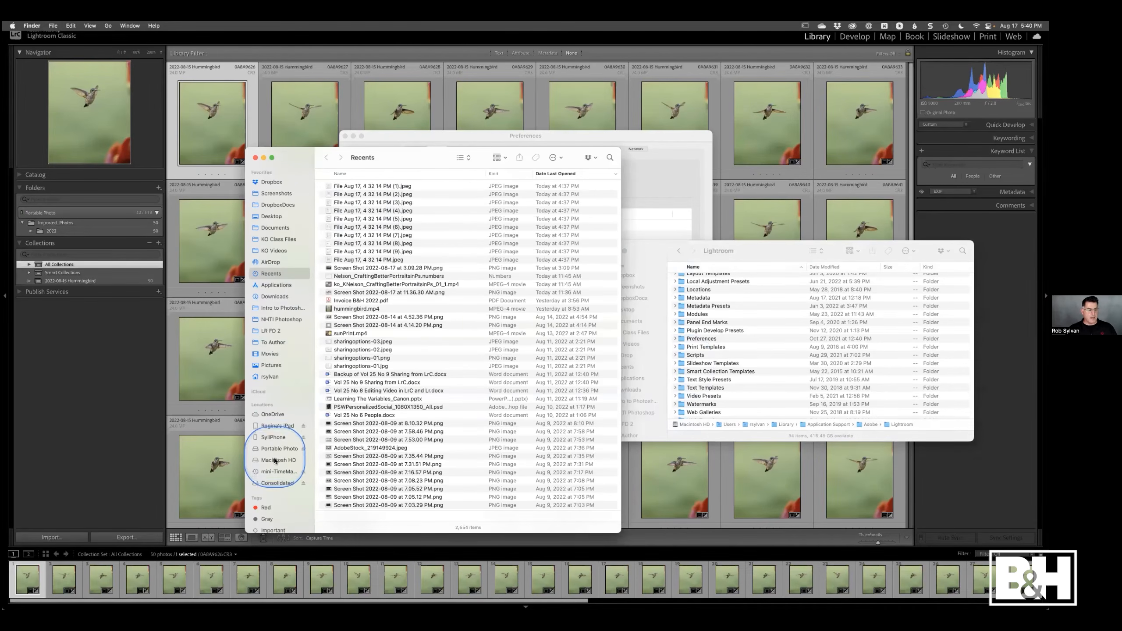
click(279, 449)
double_click(327, 186)
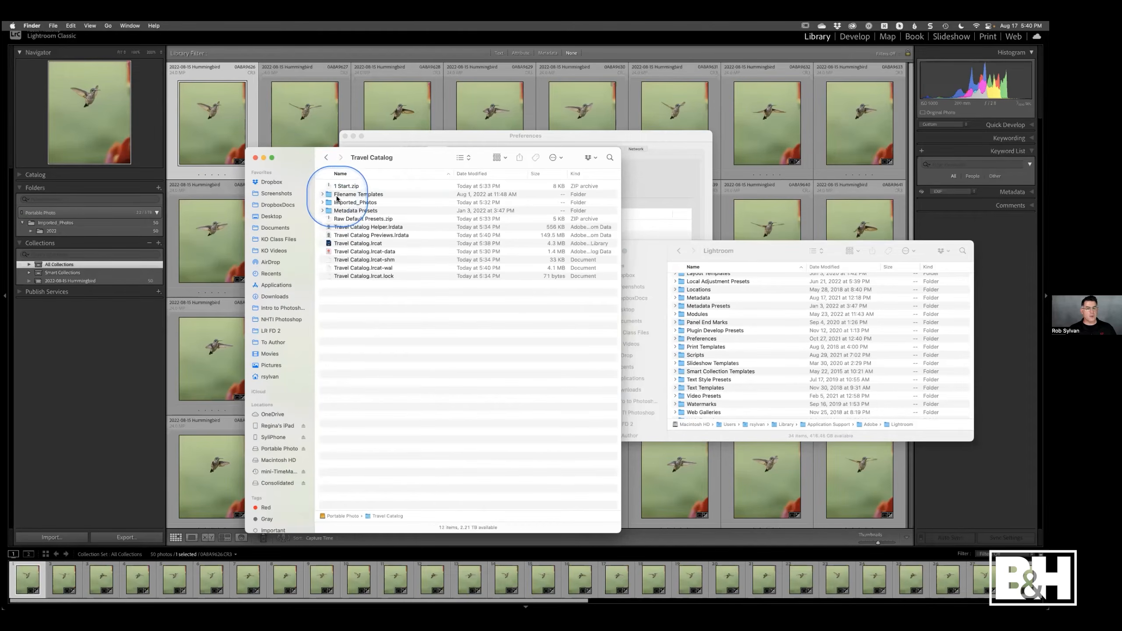
click(337, 196)
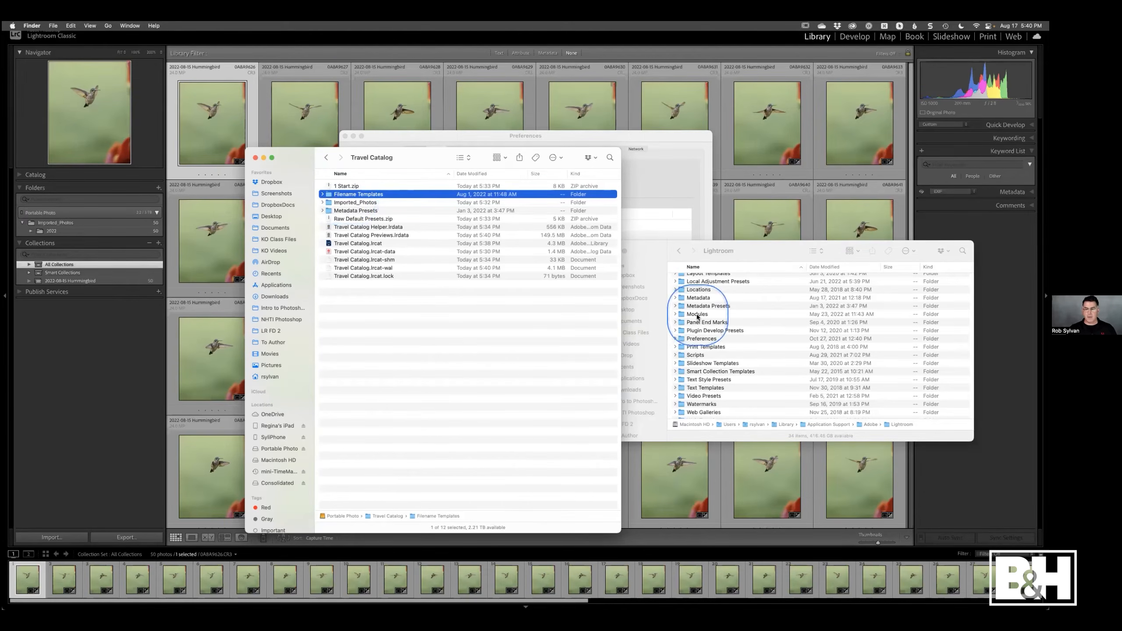
- Drag the Filename Templates folder from the Lightroom presets folder onto the Travel Catalog folder's listing
scroll(702, 335, up, 5)
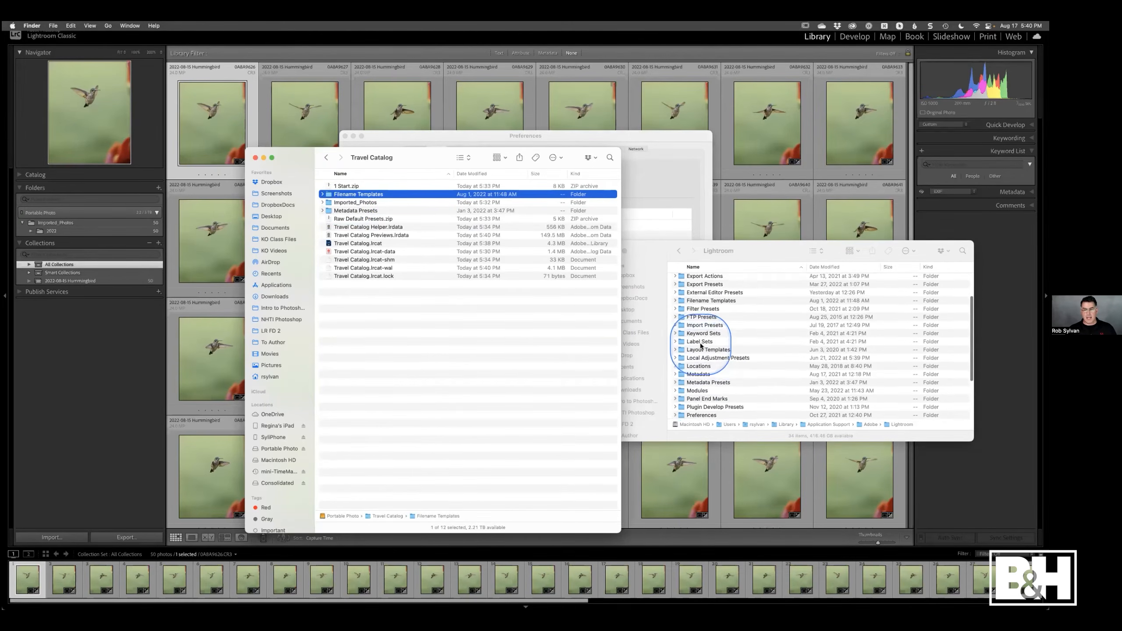
click(700, 312)
click(700, 305)
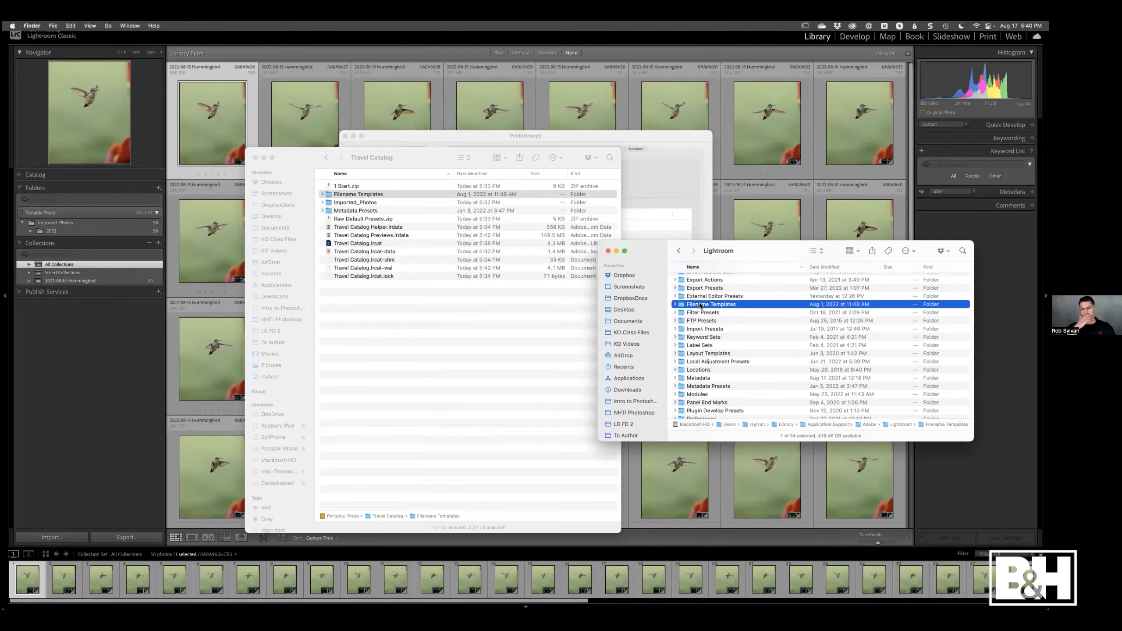
click(699, 305)
drag(699, 305, 331, 213)
click(331, 213)
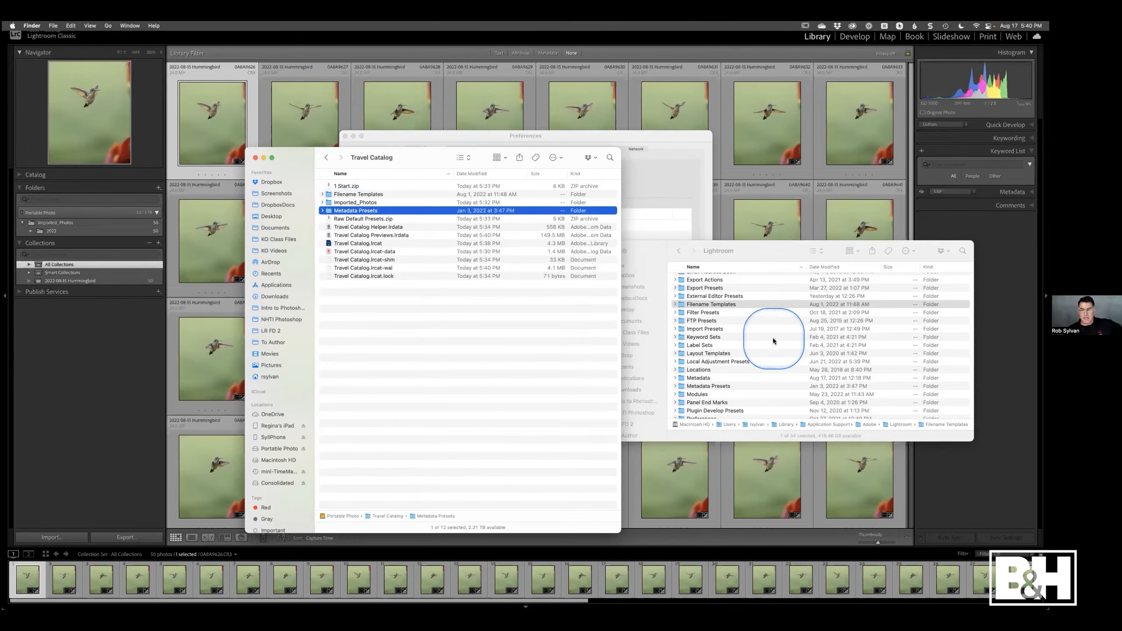
- Close the Lightroom presets Finder window and select the 1 Start.zip archive in Travel Catalog
click(648, 261)
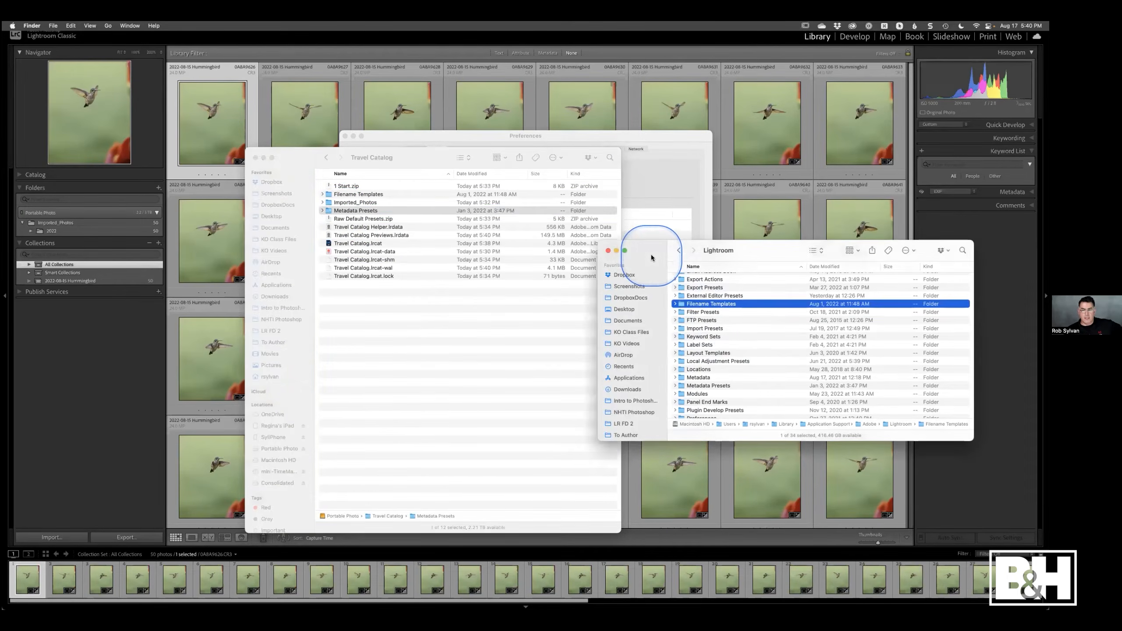
click(609, 251)
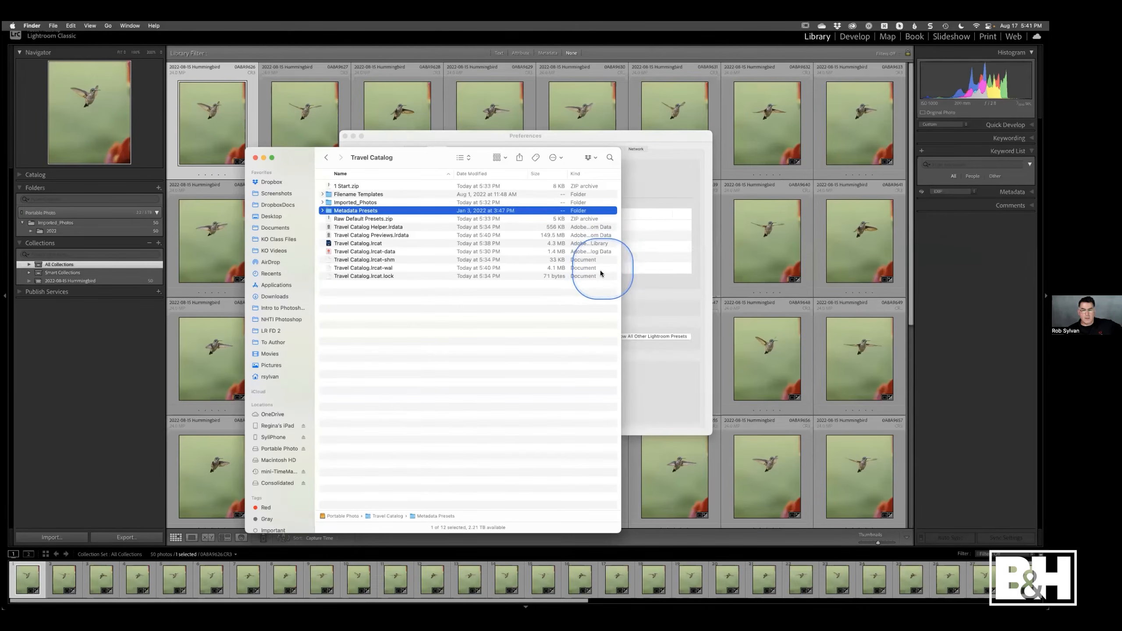
click(330, 187)
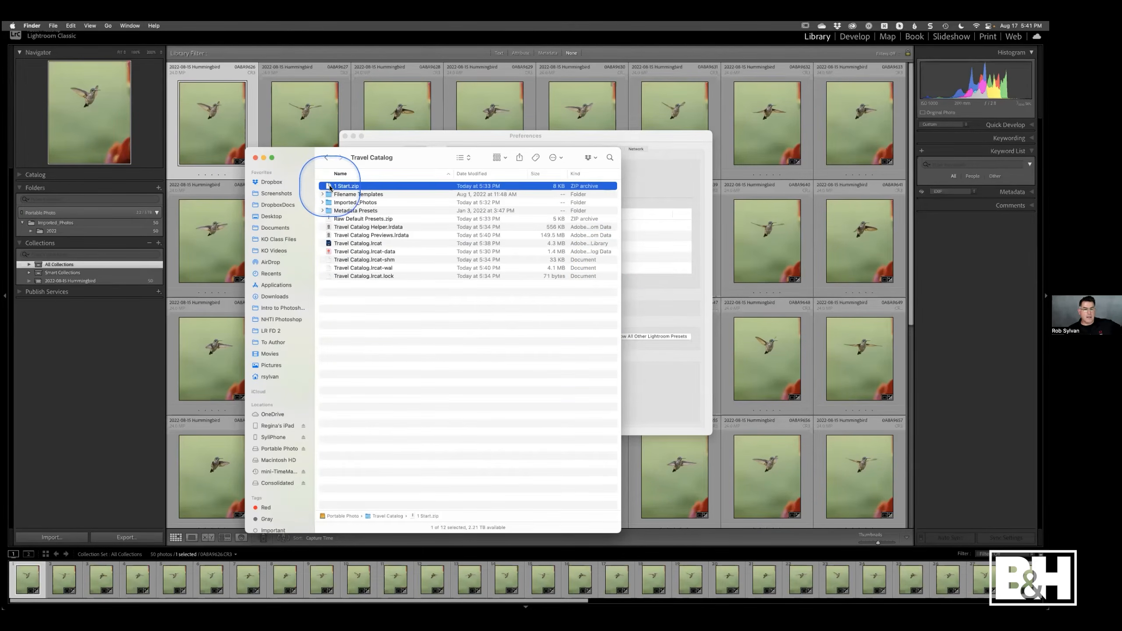
- Close Preferences, select the first hummingbird photo and open it in Develop
click(455, 140)
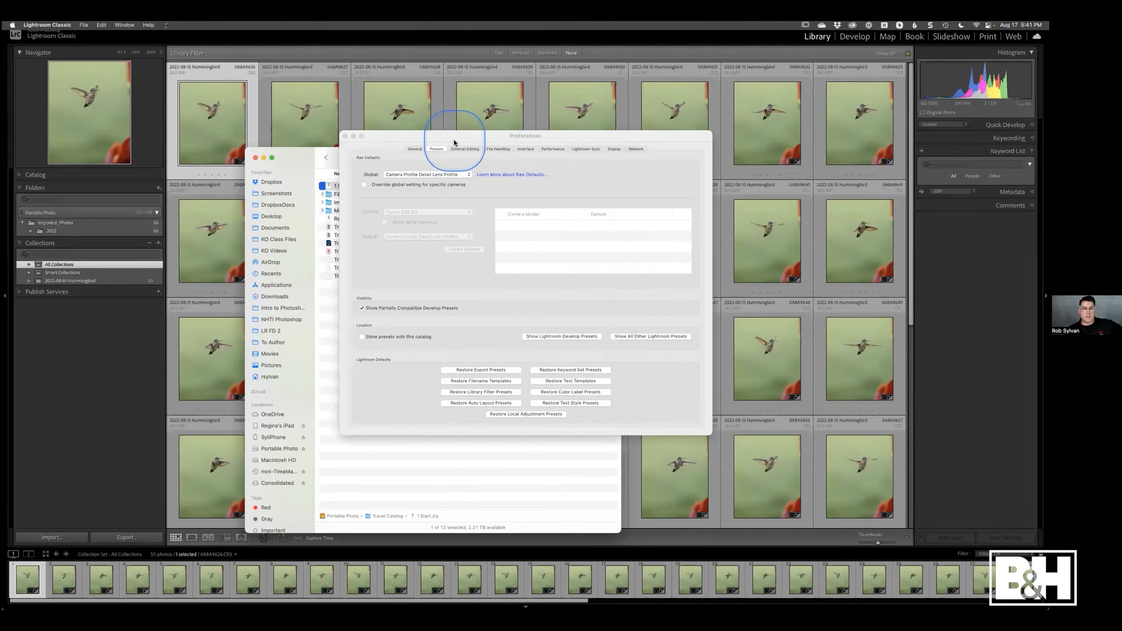
click(345, 136)
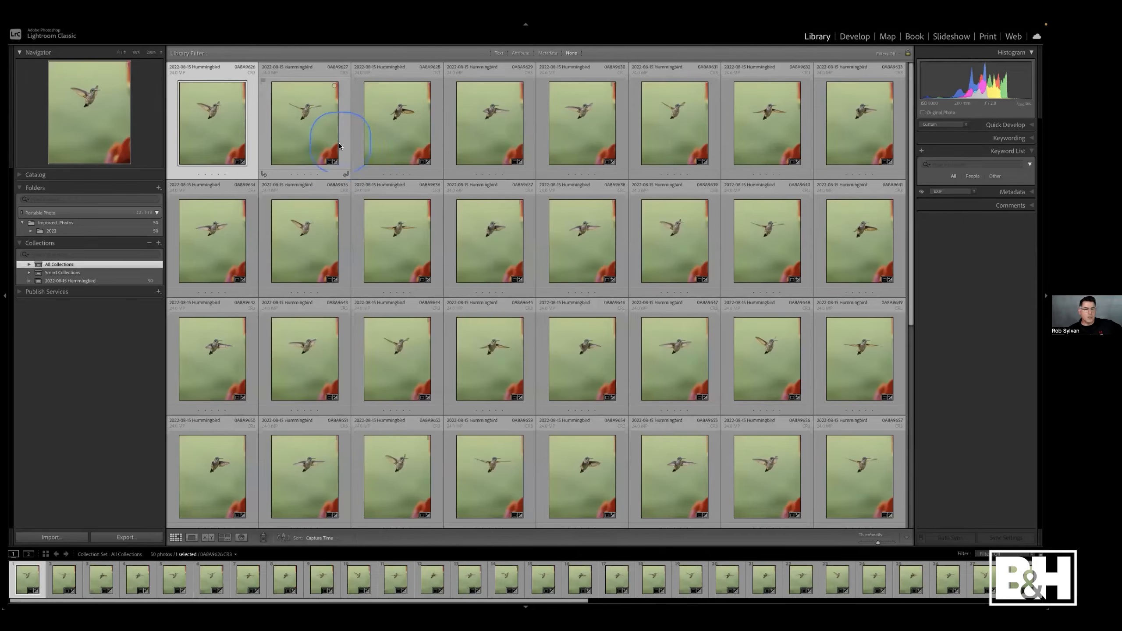
click(218, 131)
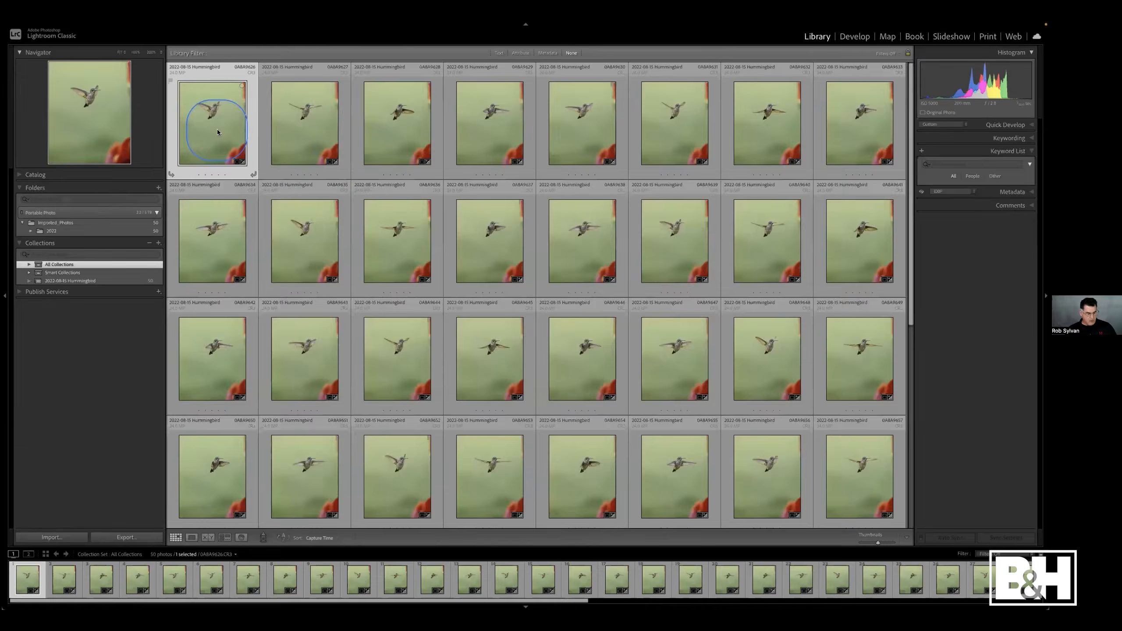
key(d)
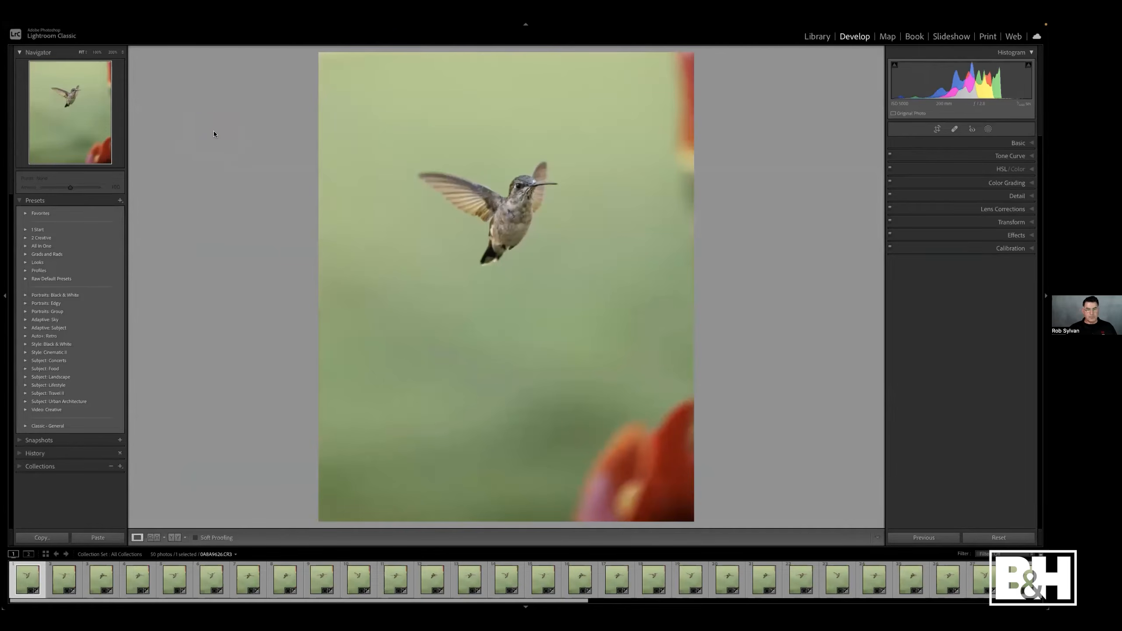
- Try to import 1 Start.zip and Raw Default Presets.zip from the Travel Catalog folder as develop profiles and presets
mouse_move(160, 24)
click(83, 26)
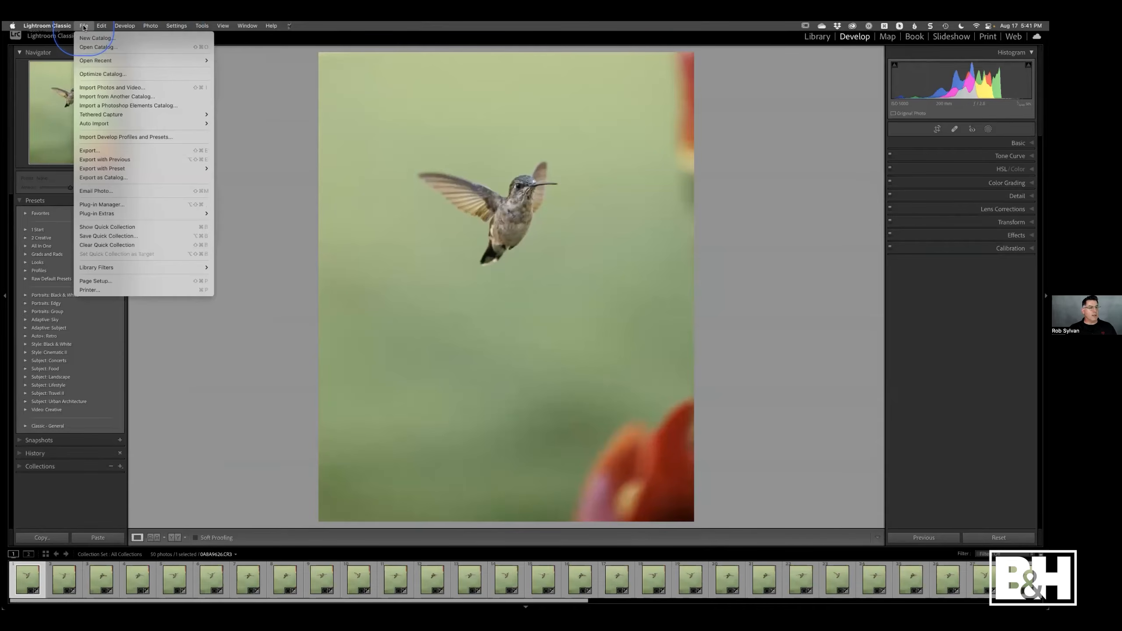
click(88, 138)
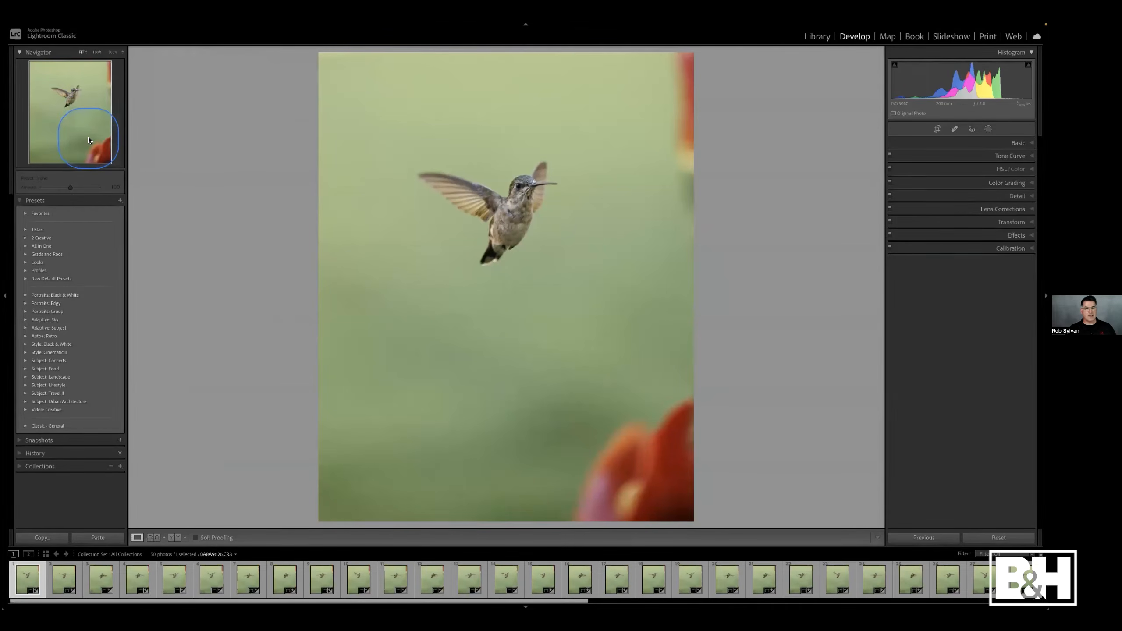
click(441, 175)
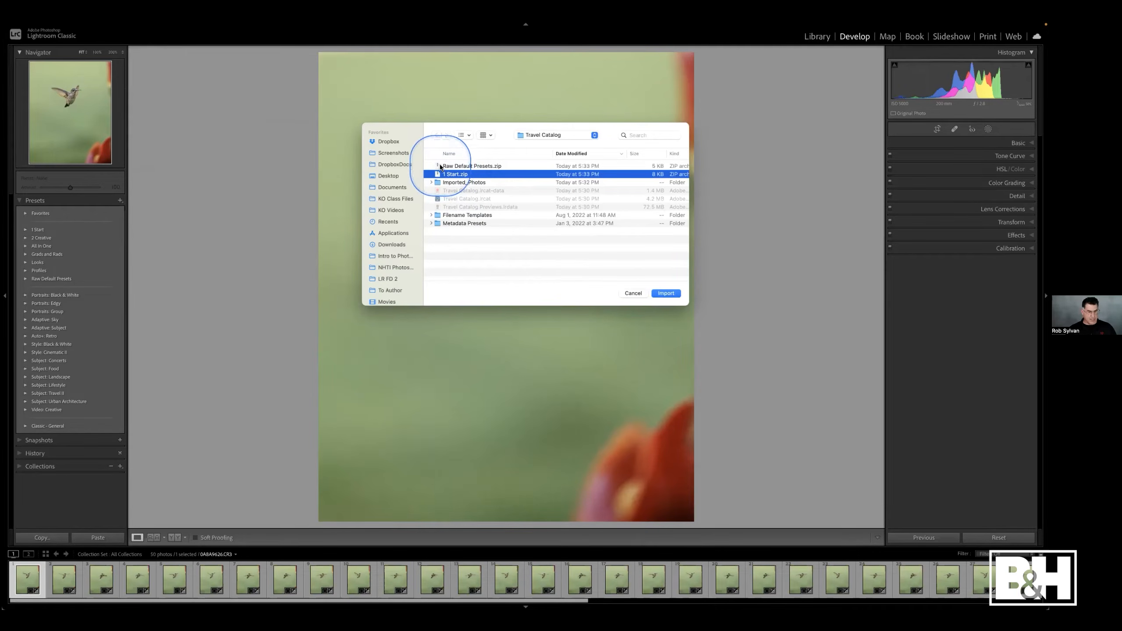
shift+click(438, 166)
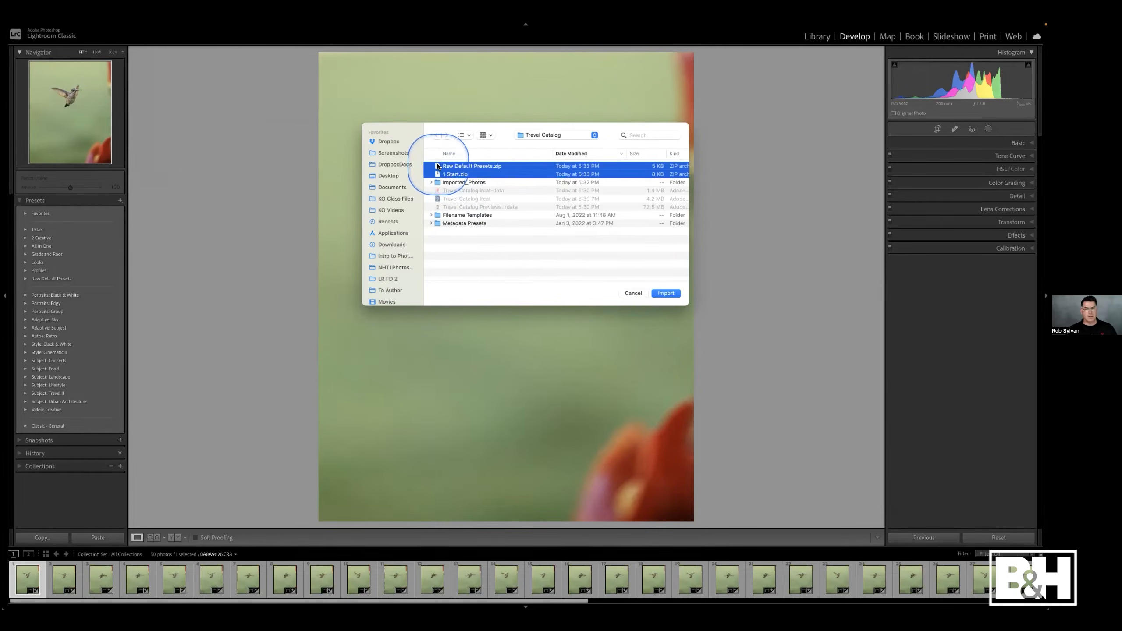
click(663, 294)
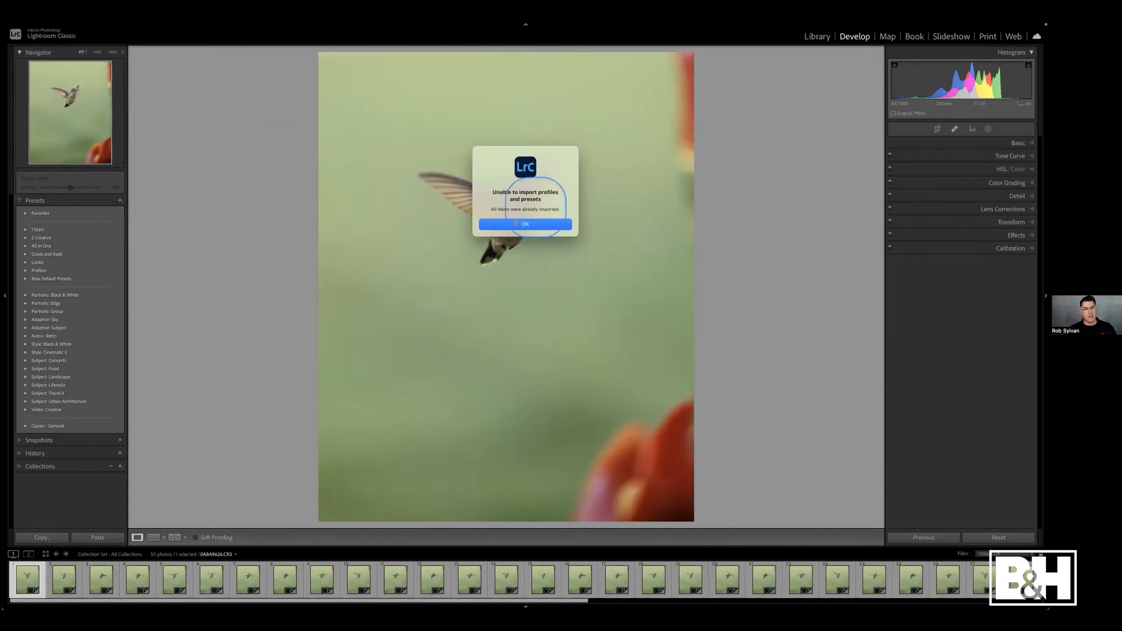
click(532, 226)
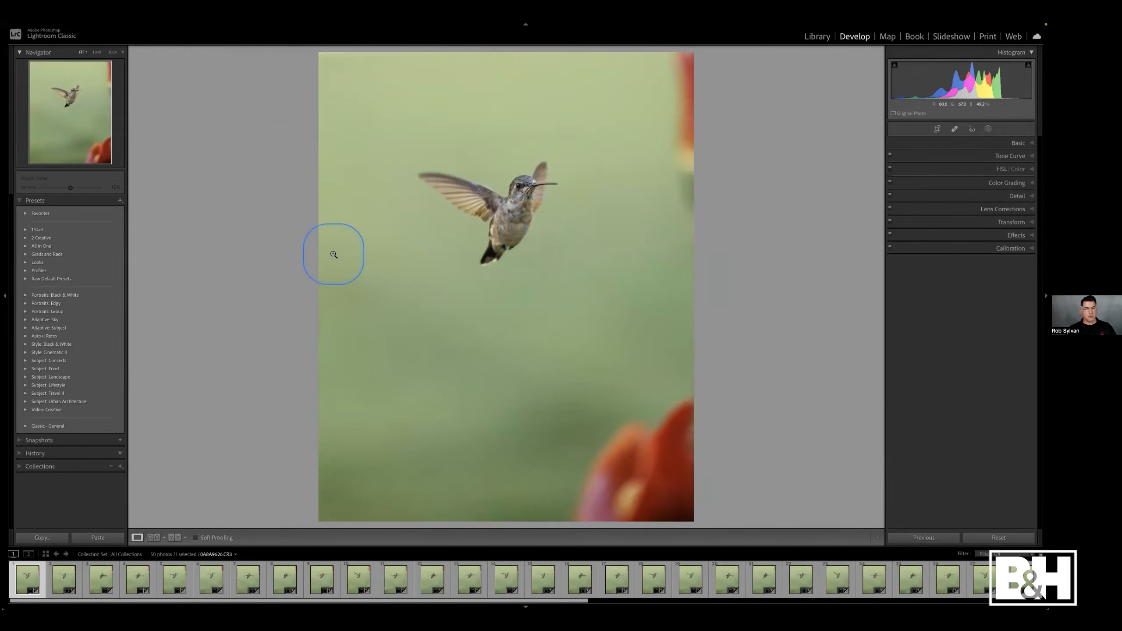
- Return to the Library grid and examine the keyword import and export commands in the Metadata menu
key(g)
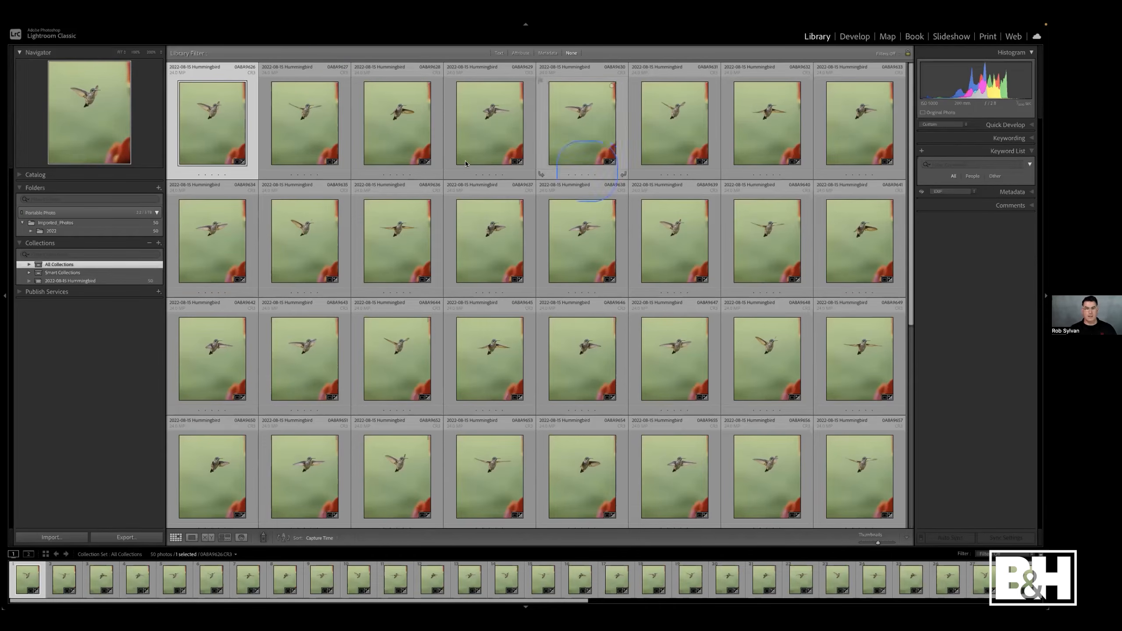
mouse_move(264, 25)
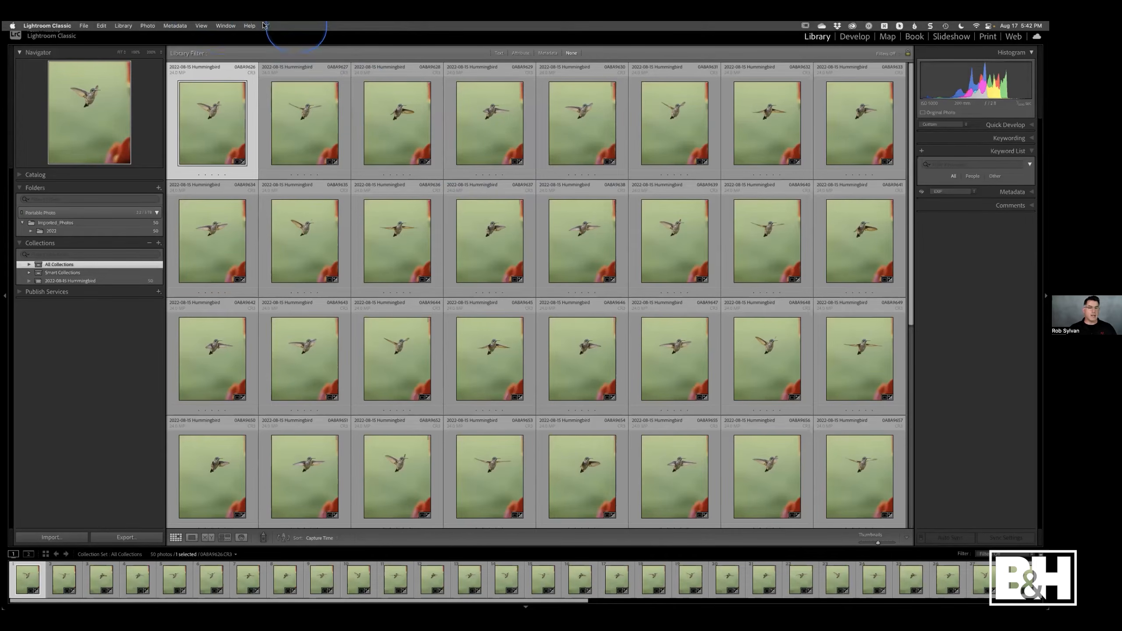
click(184, 27)
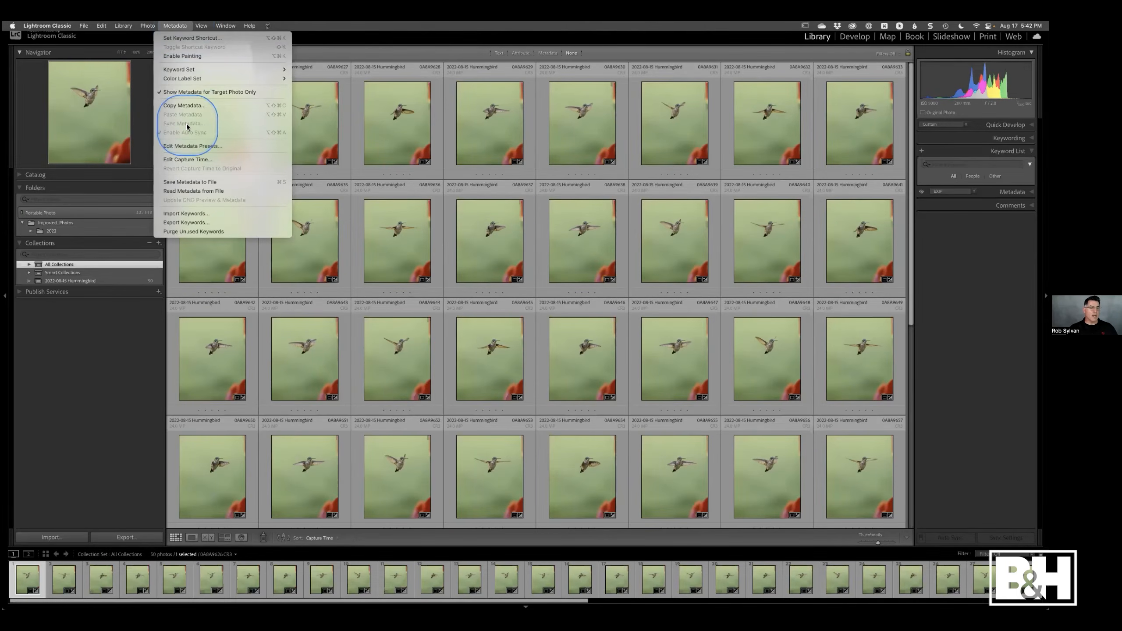
click(172, 215)
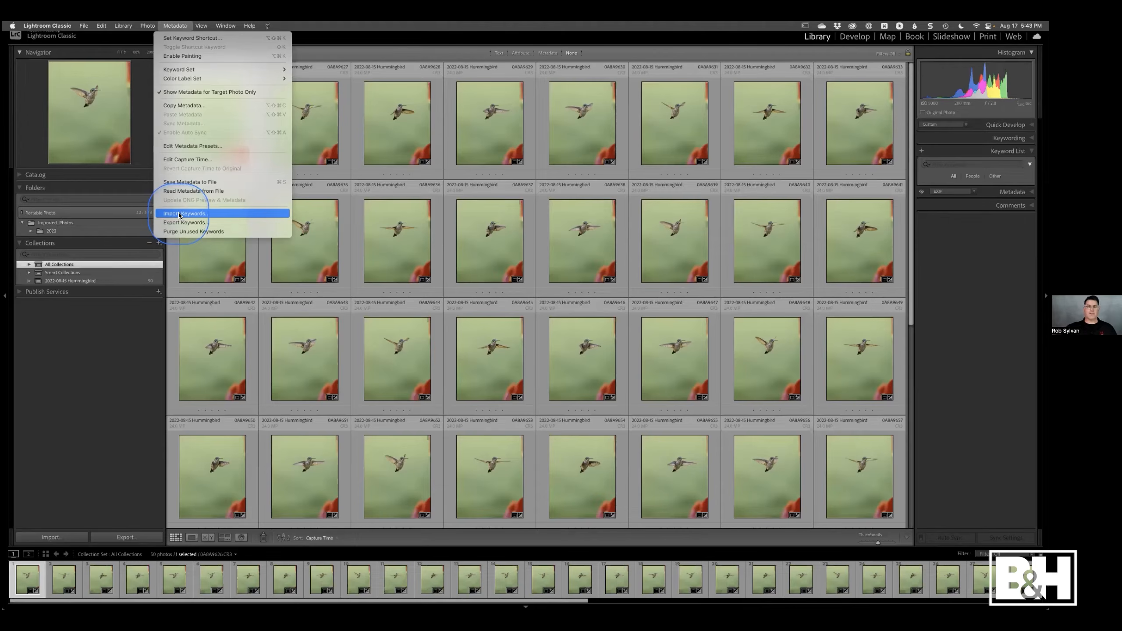
click(83, 376)
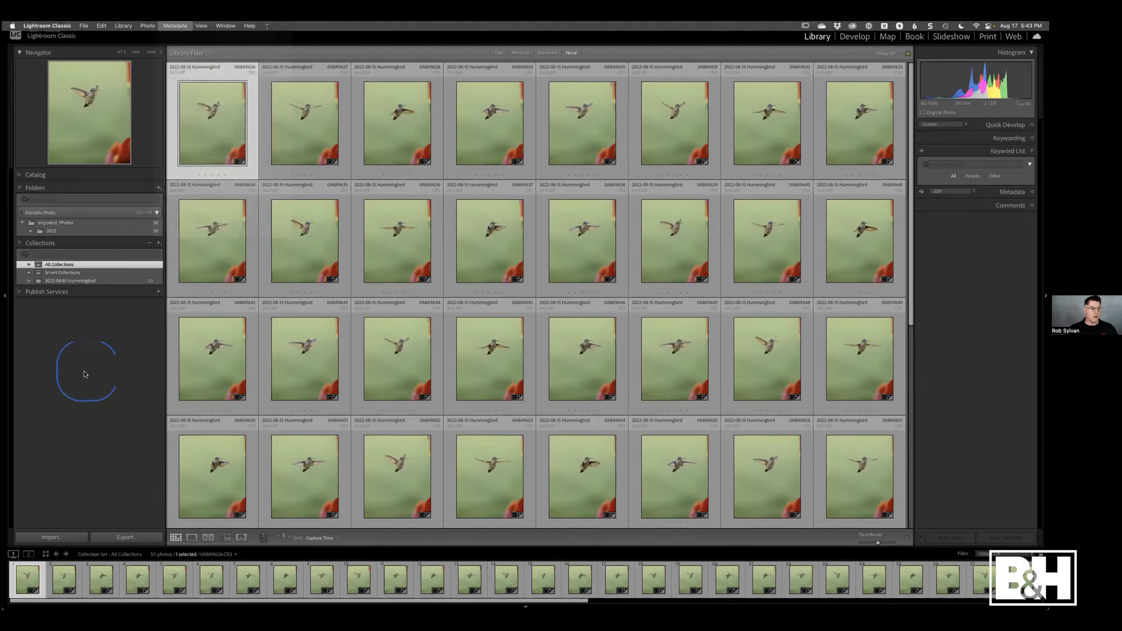
- Collapse the Keyword List, open the Import dialog and set the source to the Desktop's 2022-07-03 Maine folder
click(981, 151)
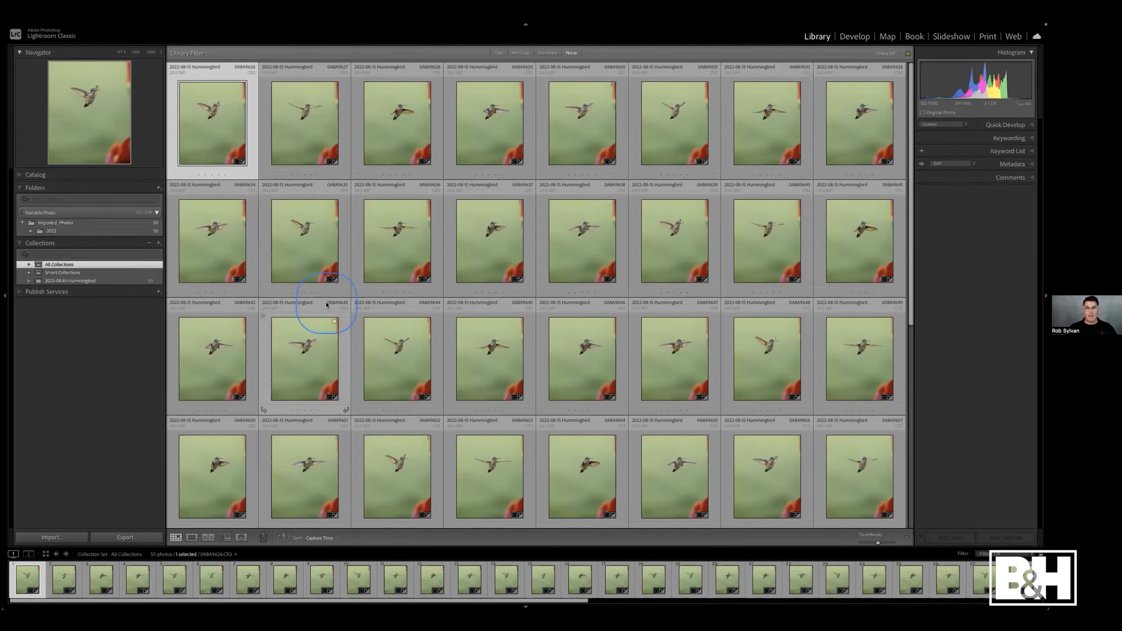
click(64, 537)
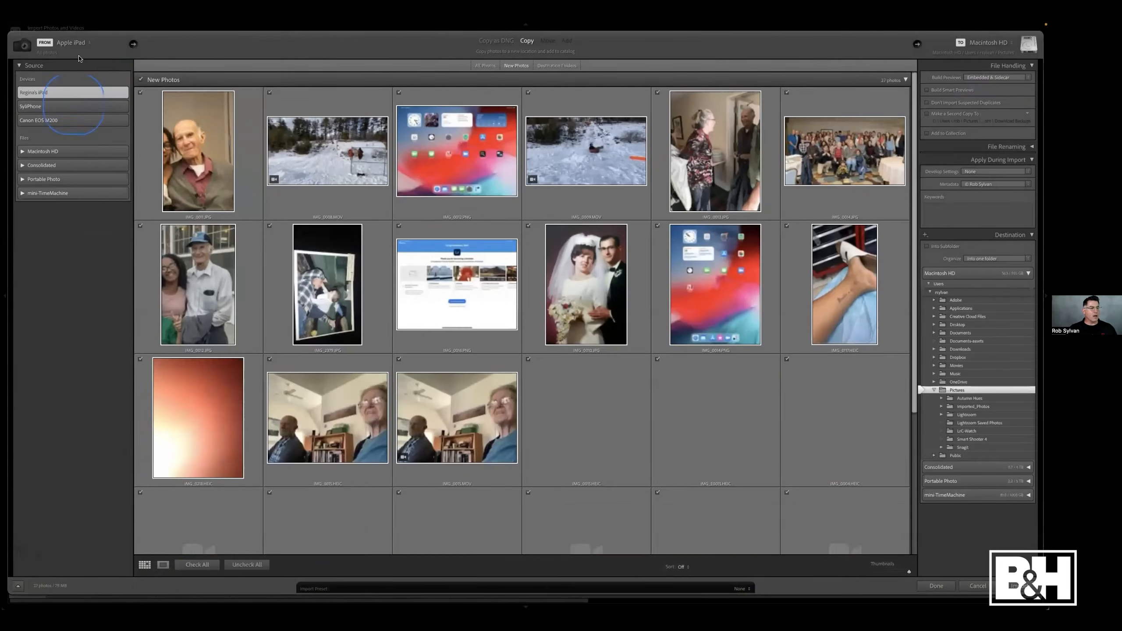
click(86, 43)
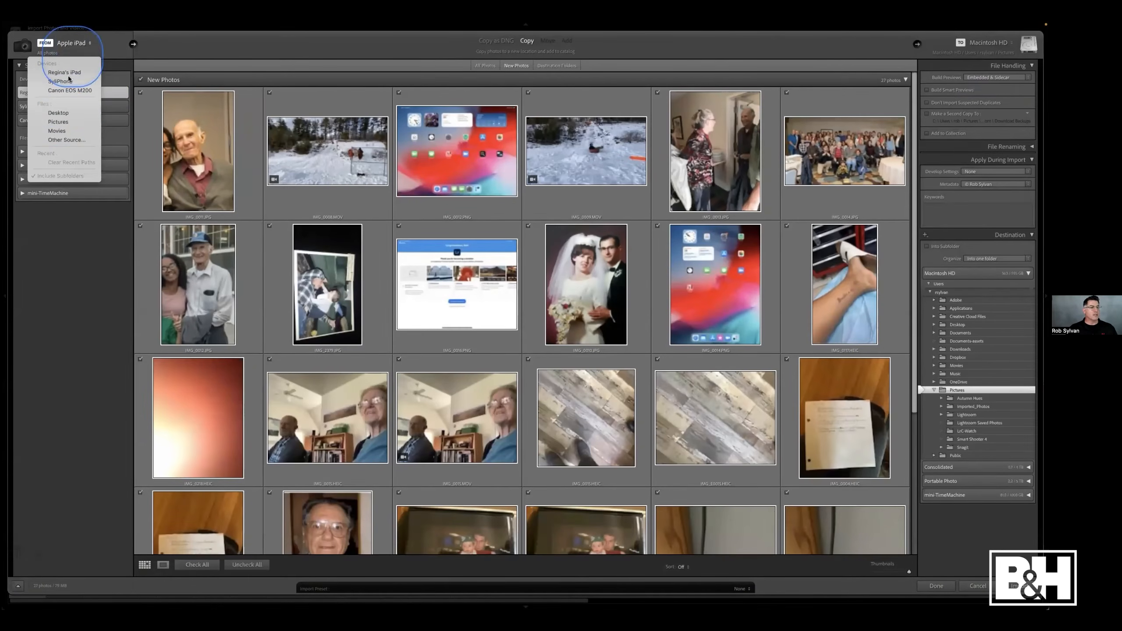
click(63, 113)
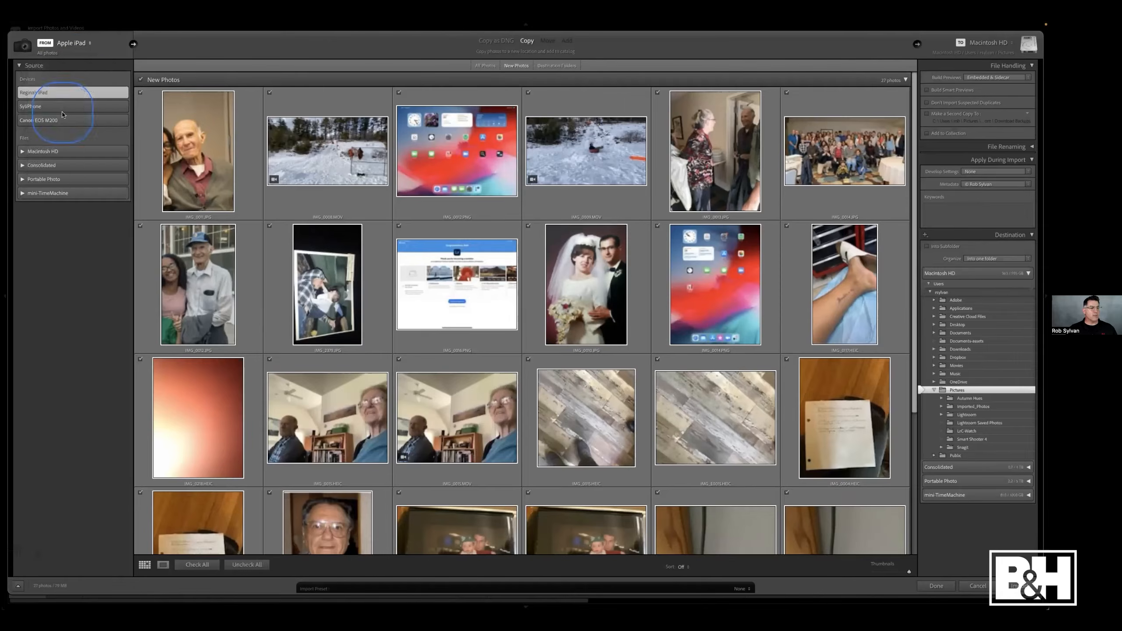
click(62, 212)
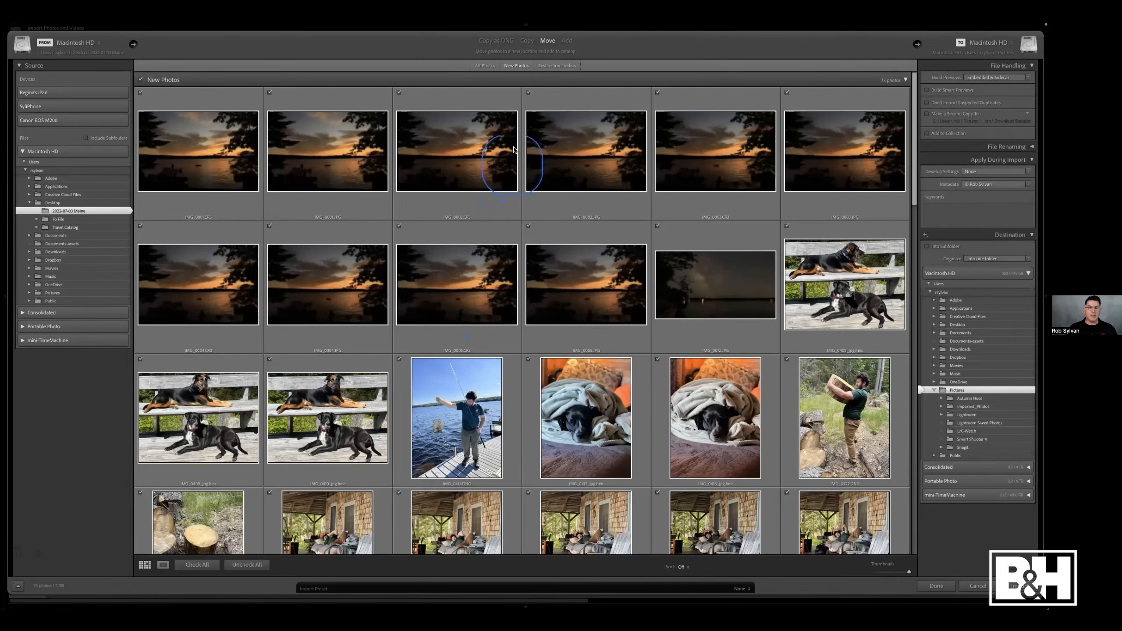
- Set the import to Copy, with the Portable Photo drive's Portable Photos folder as destination
click(407, 40)
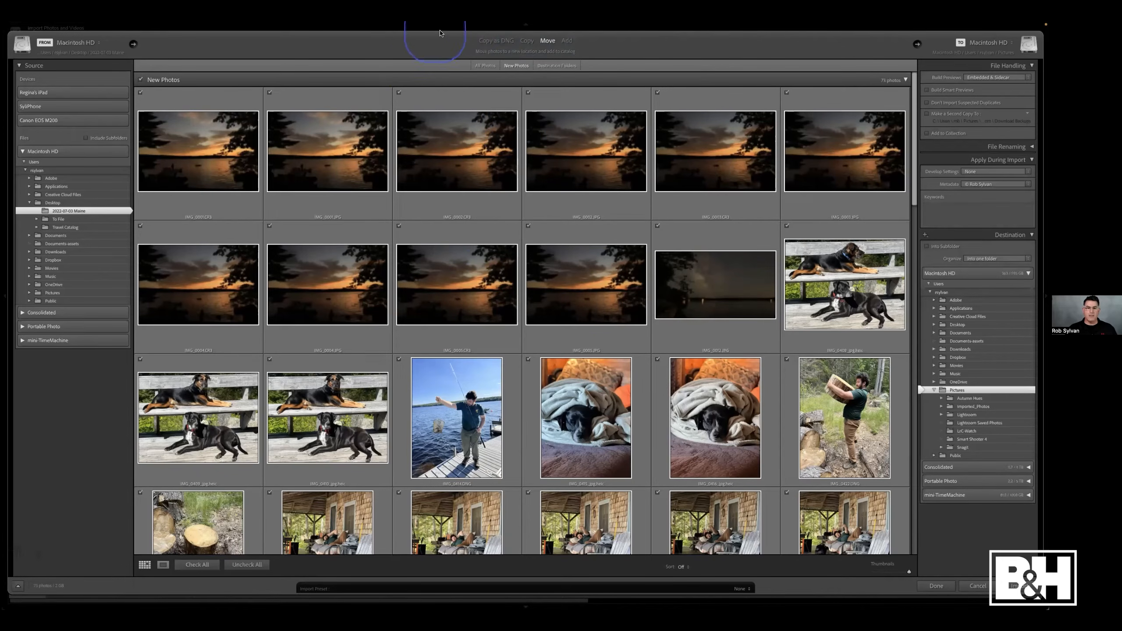
click(526, 41)
click(941, 481)
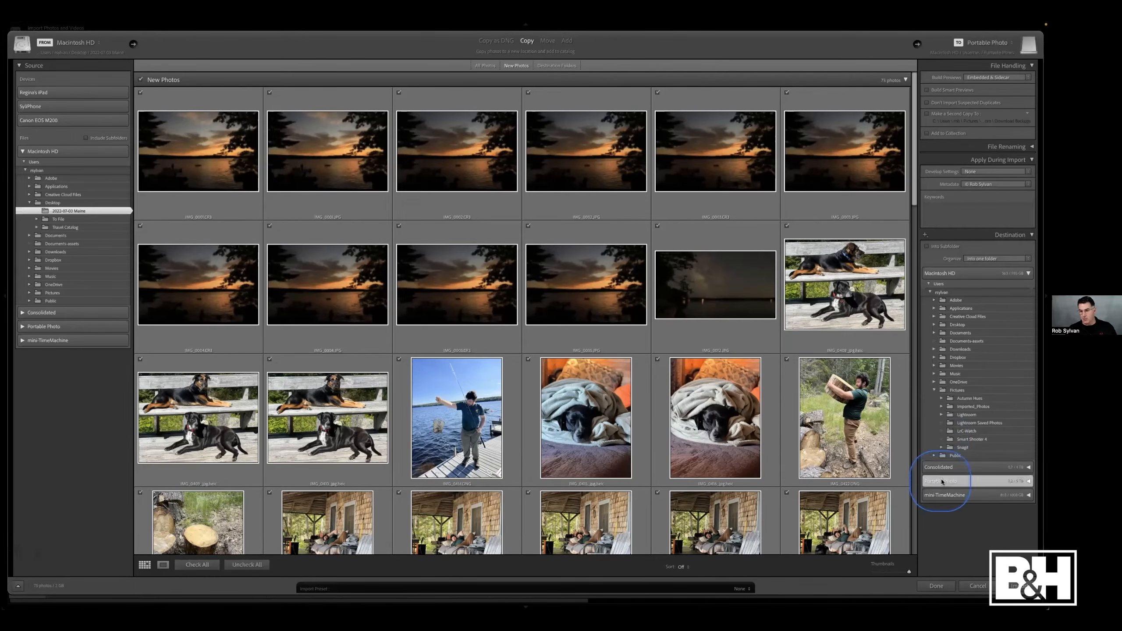
click(954, 540)
double_click(943, 538)
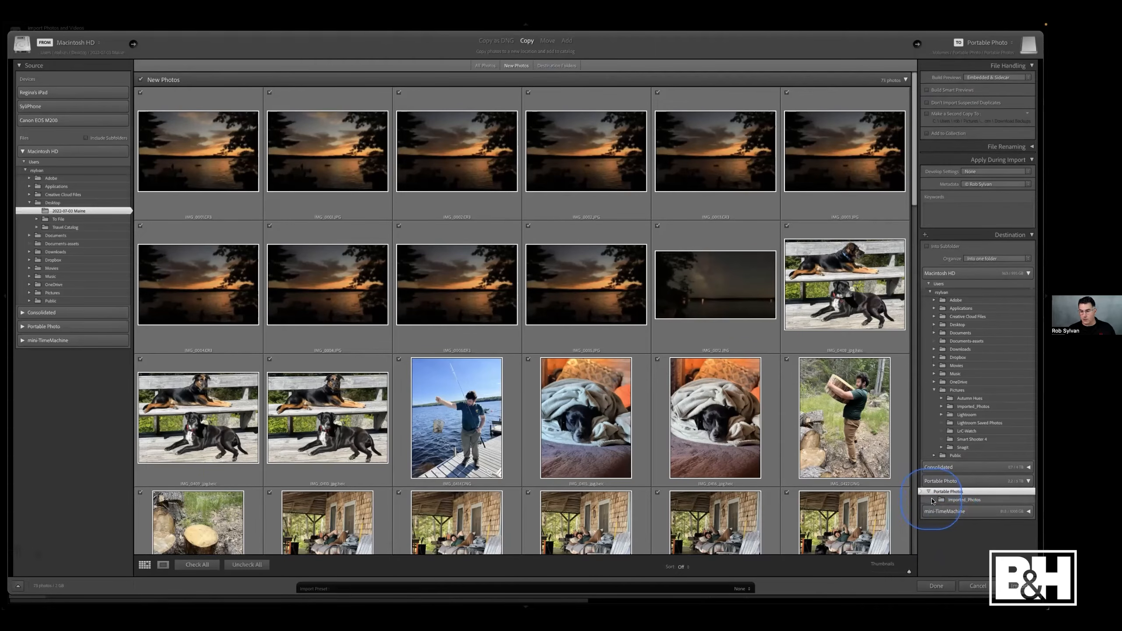
click(942, 501)
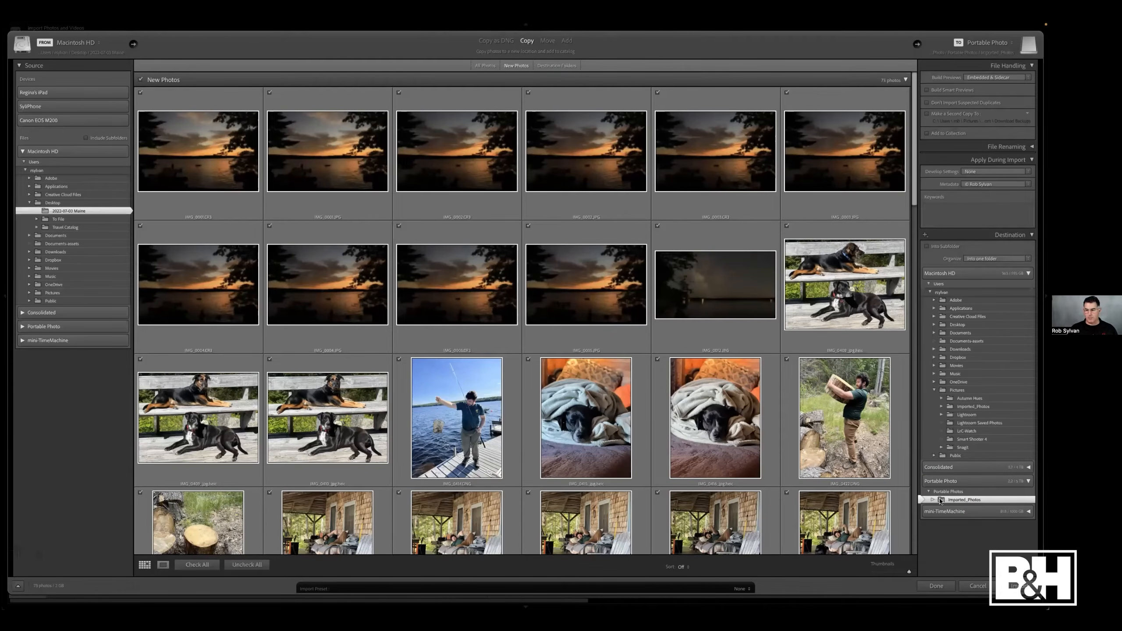
click(779, 463)
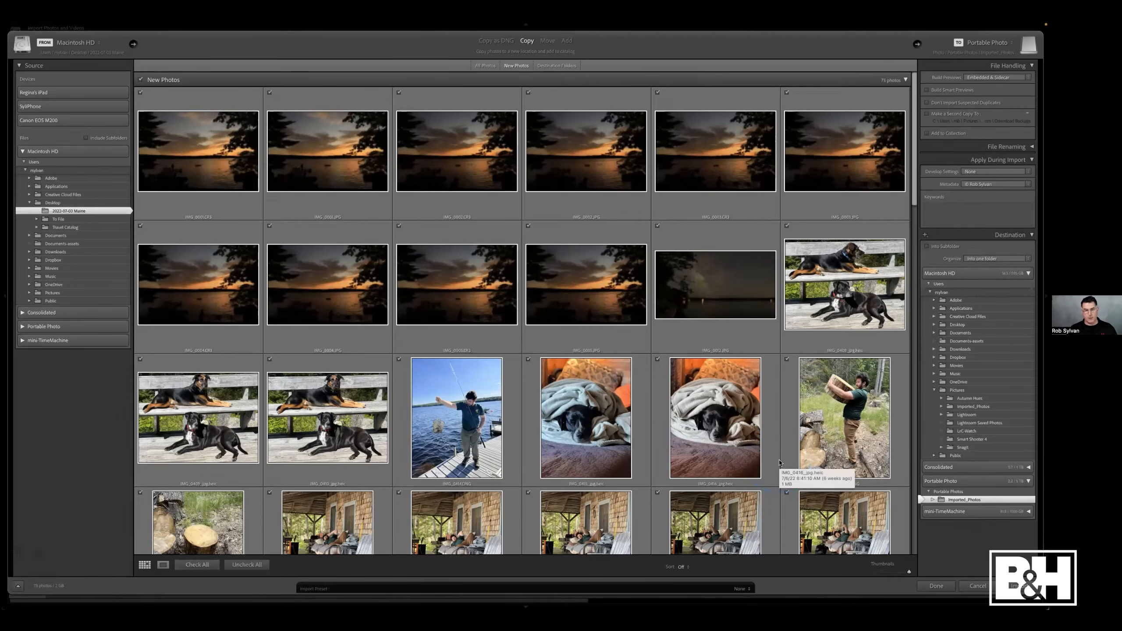
click(121, 345)
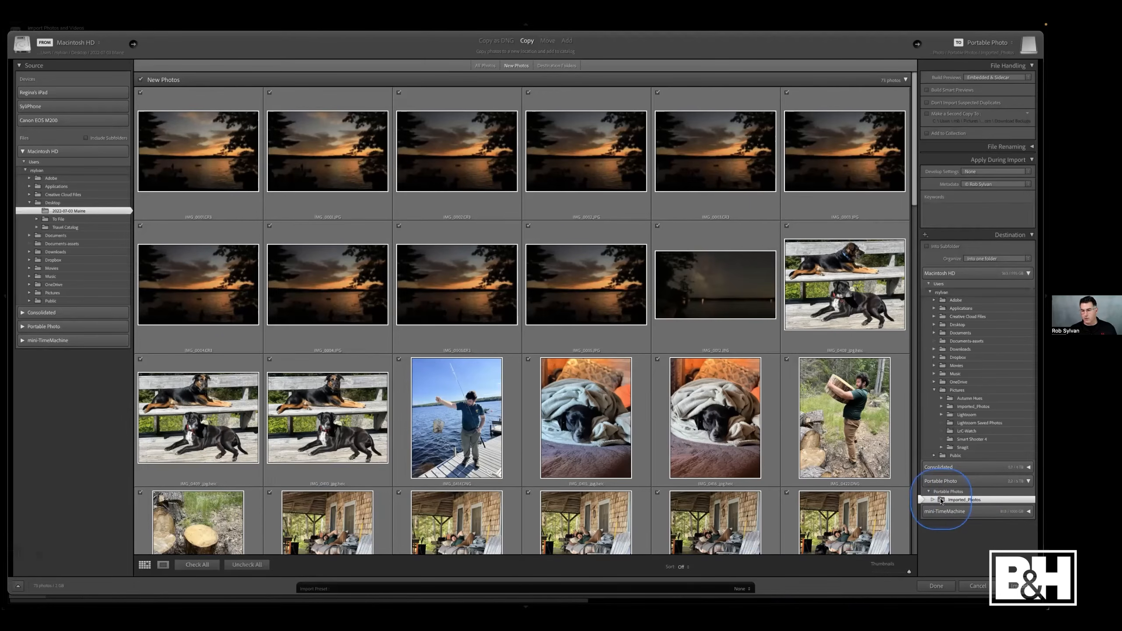
click(941, 492)
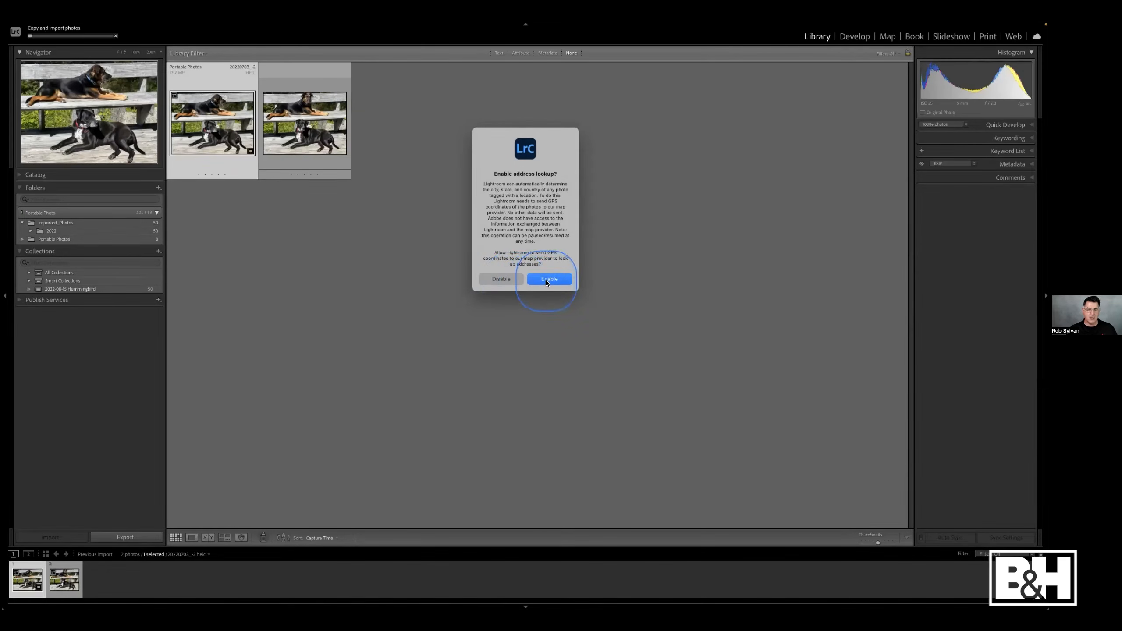
- Enable address lookup and go to the imported photos' Portable Photos folder in the Library
click(547, 280)
click(34, 32)
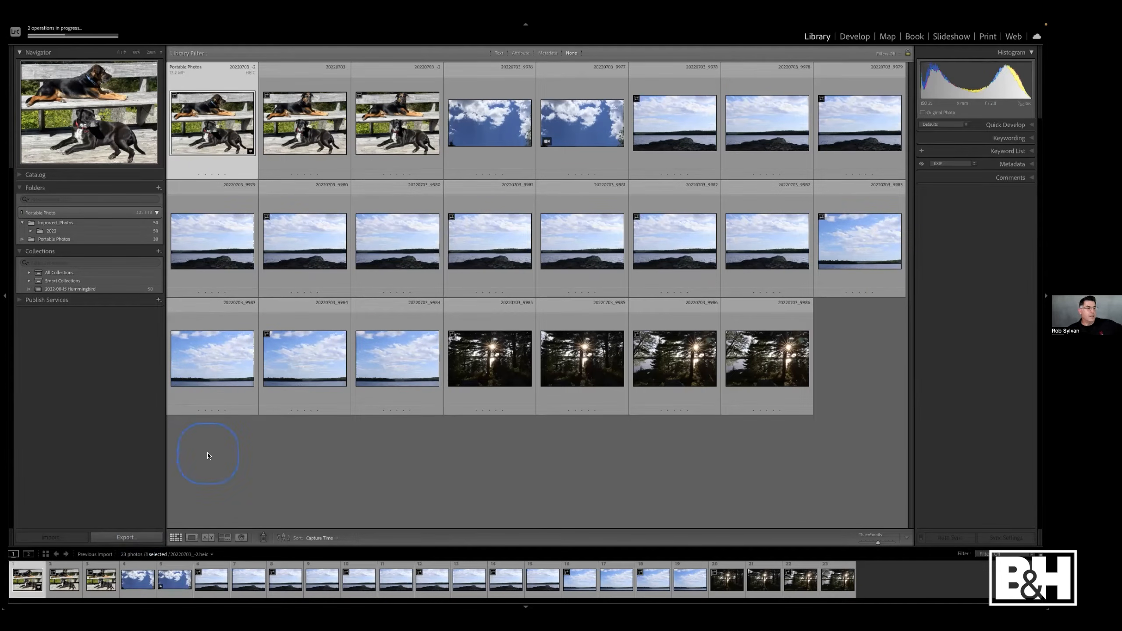
click(217, 383)
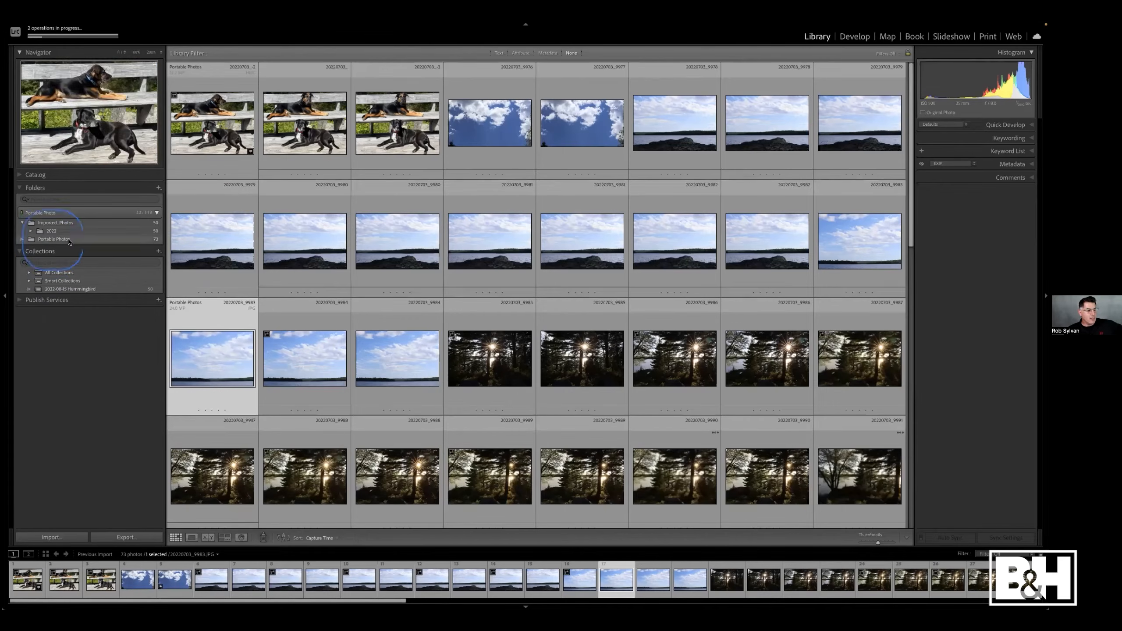
right_click(223, 138)
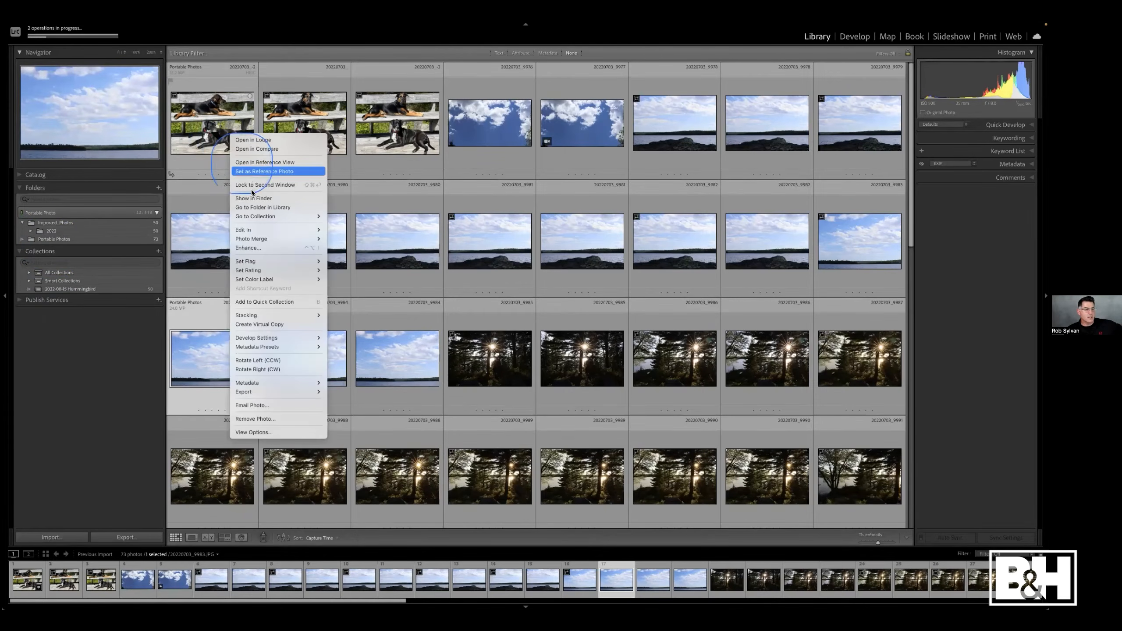
click(251, 207)
click(53, 240)
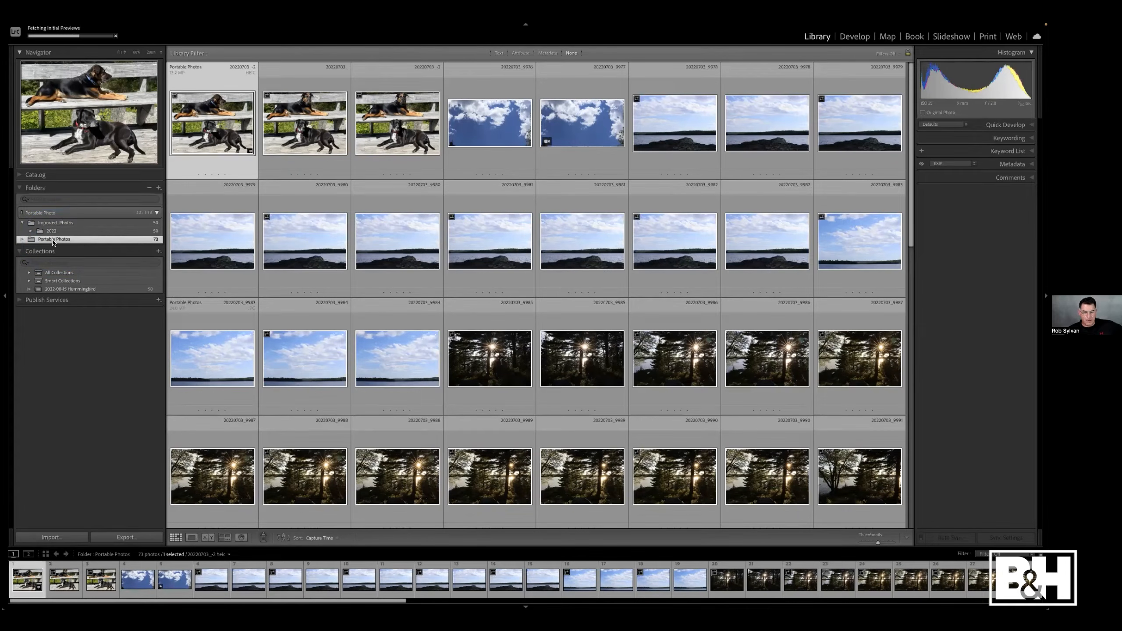
click(53, 241)
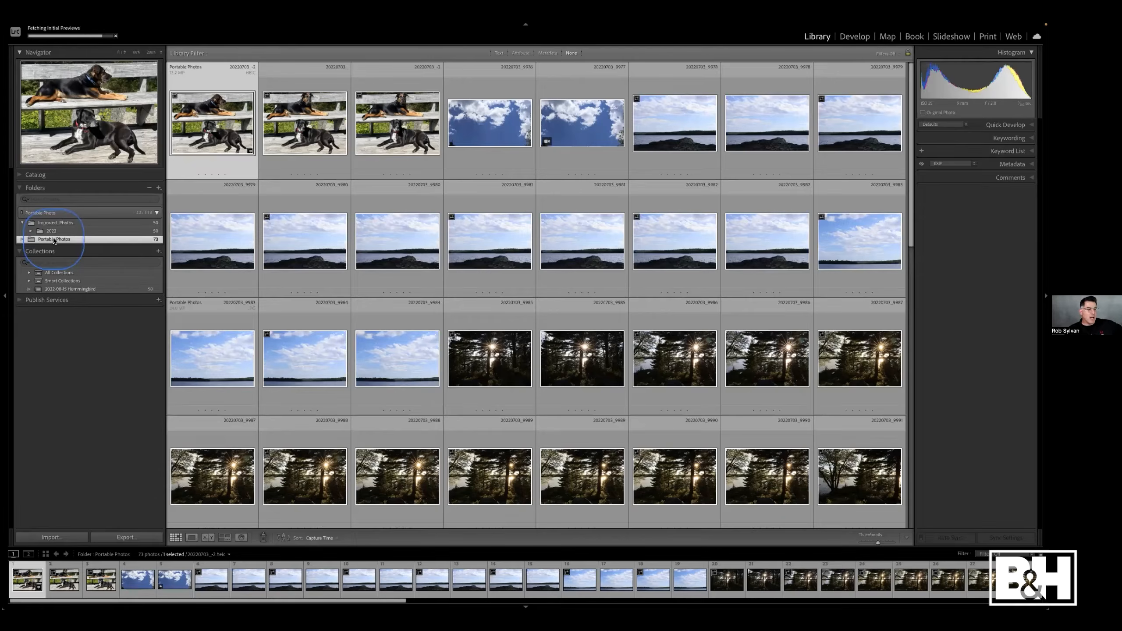
click(52, 537)
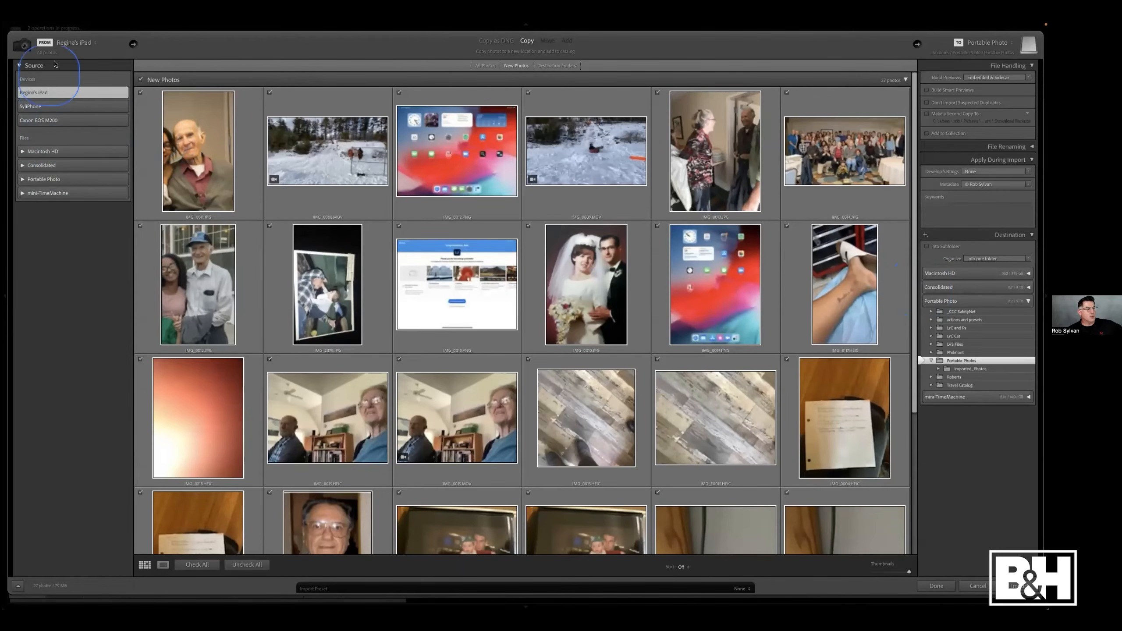
click(92, 45)
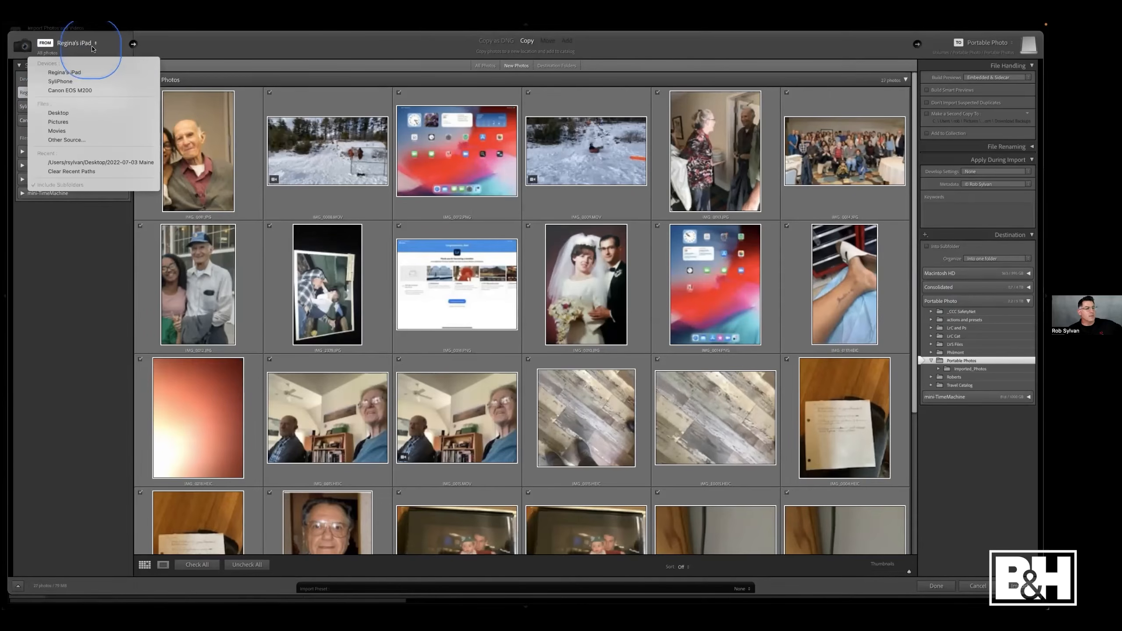
click(72, 116)
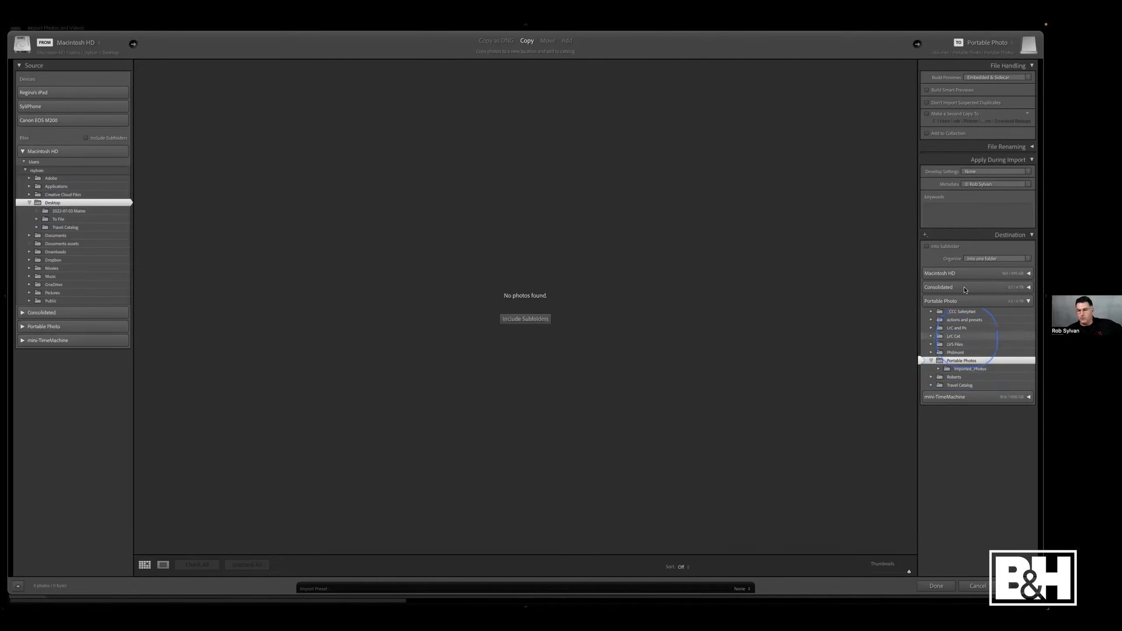
click(966, 258)
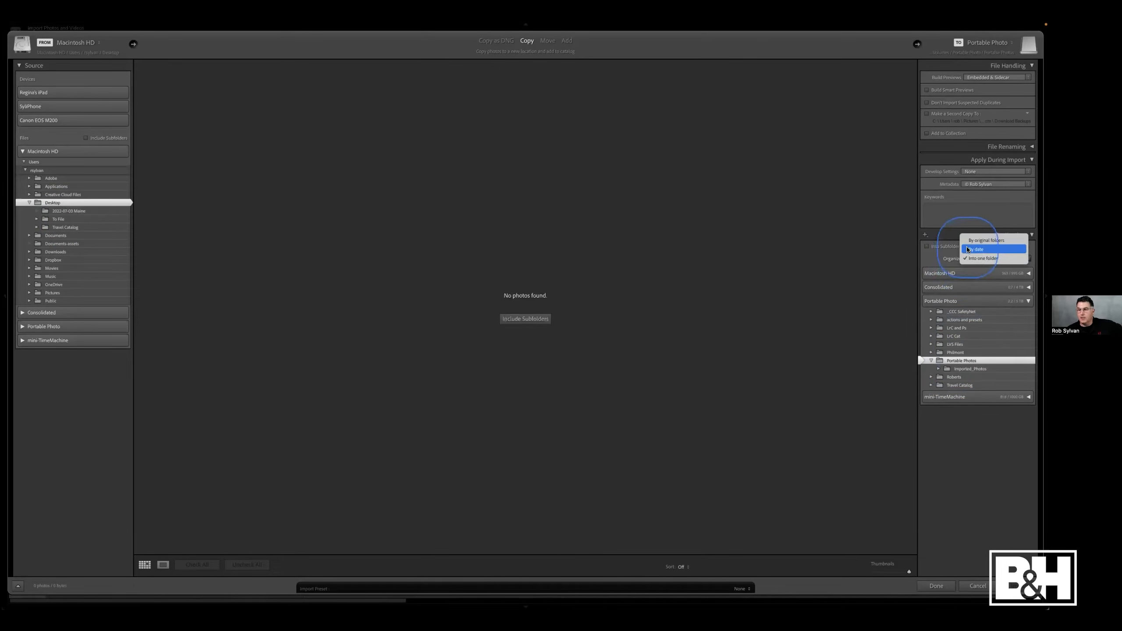
click(969, 249)
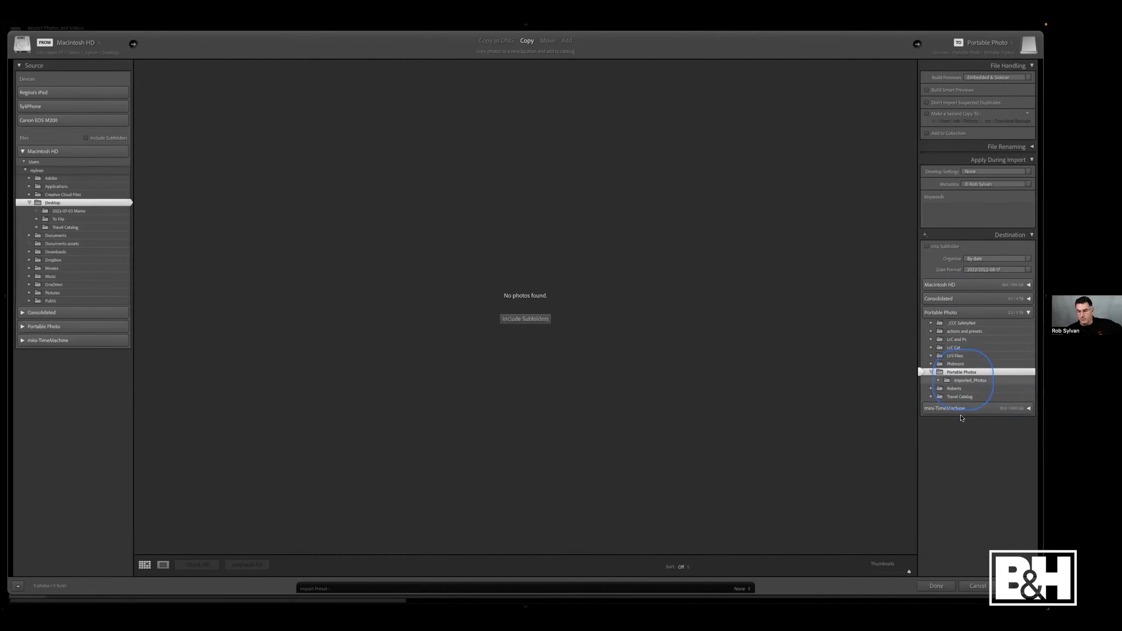
click(978, 586)
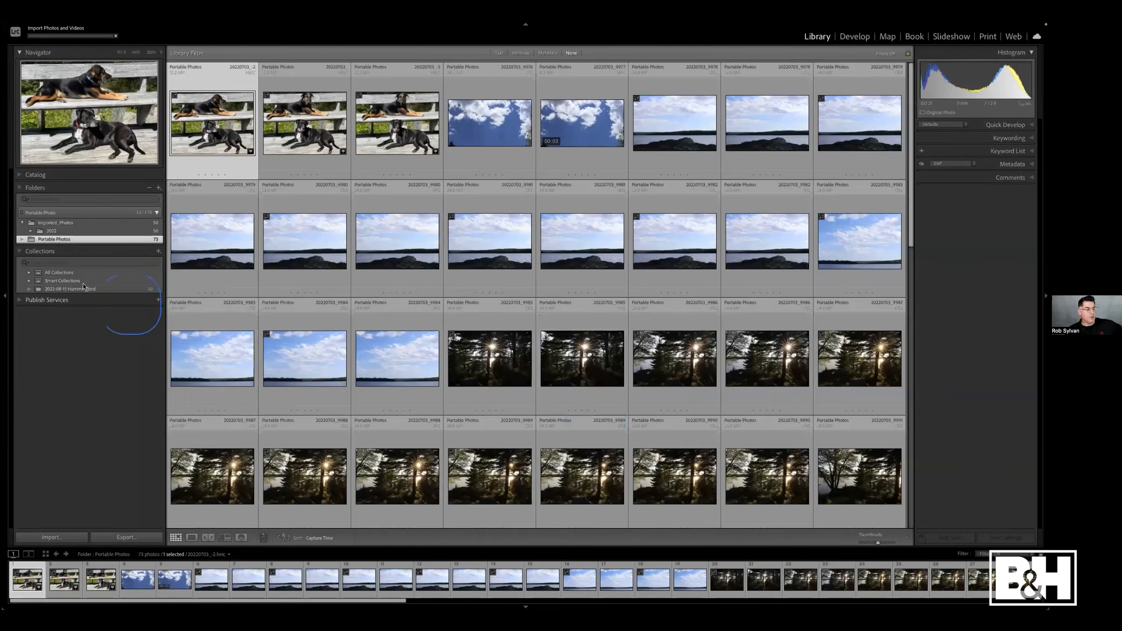
- Expand the folder tree and rename the Portable Photos folder to 2022-8-17 Maine
click(83, 286)
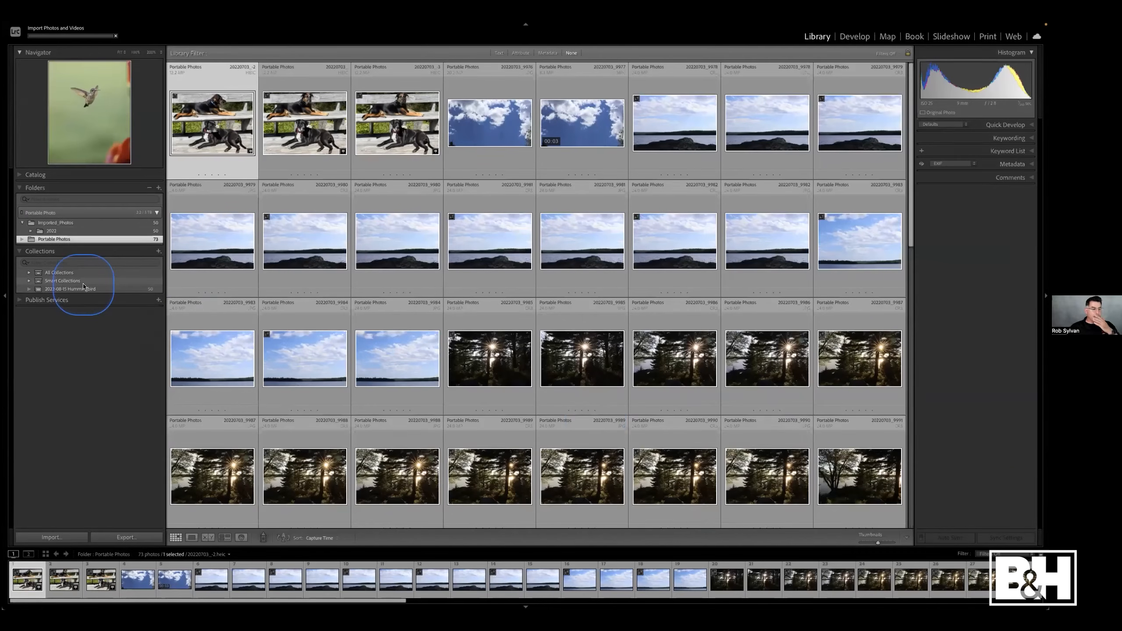
click(30, 233)
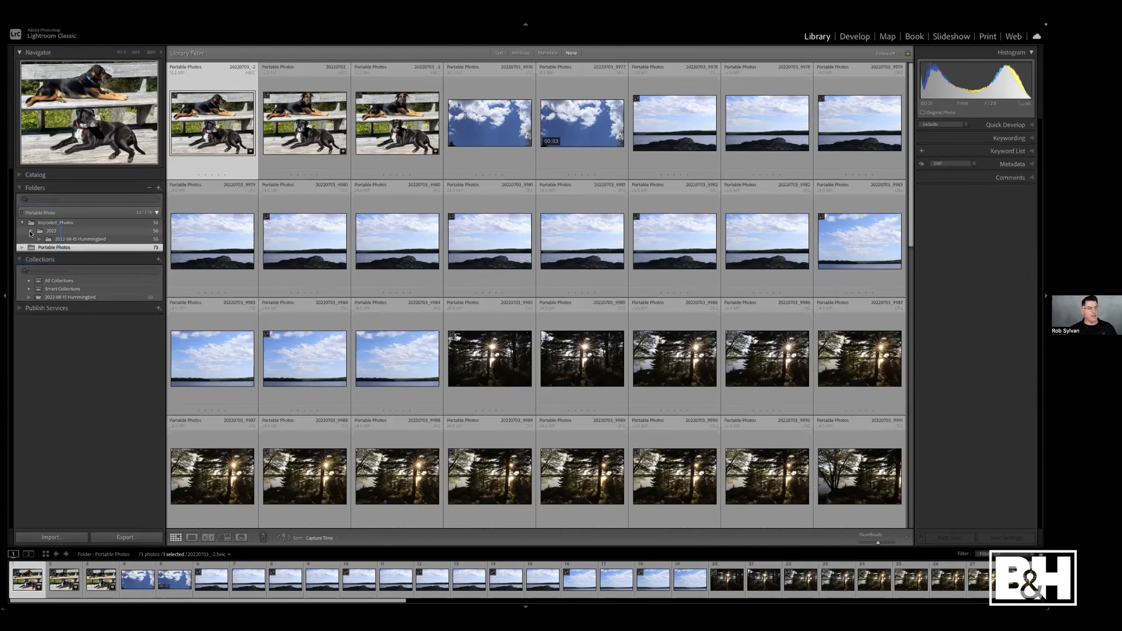
right_click(47, 248)
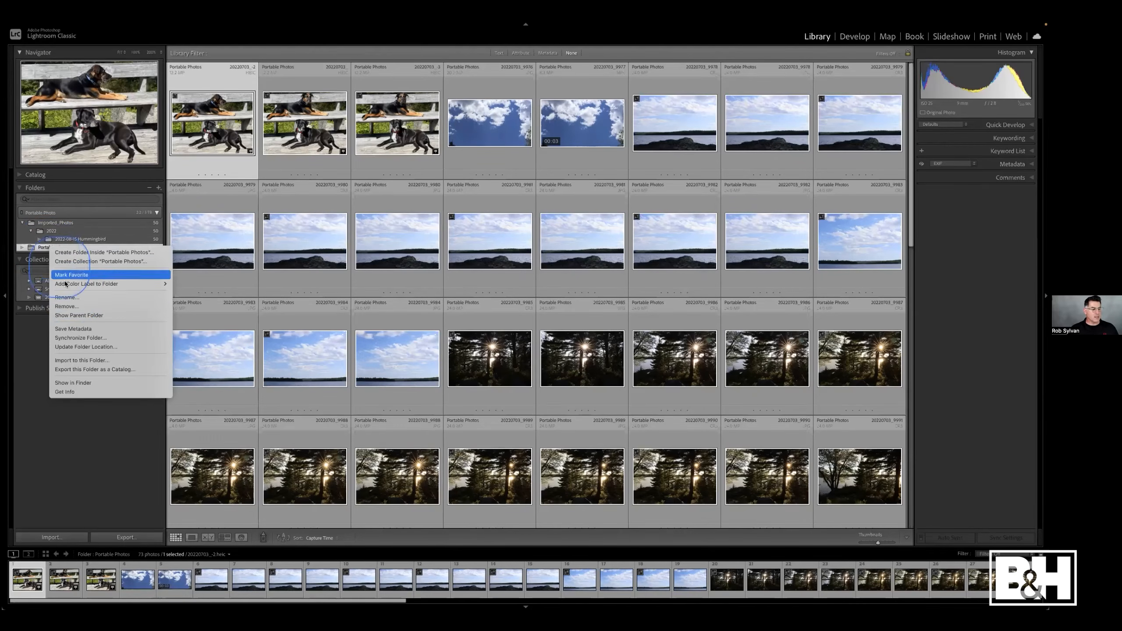
click(69, 297)
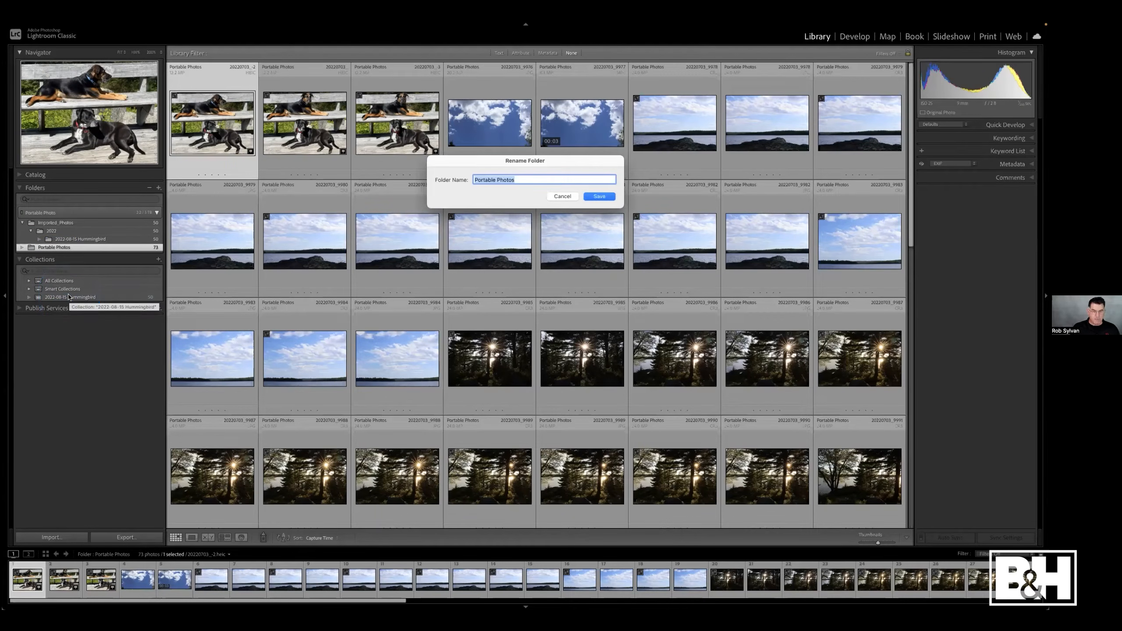
text(2022-8-1)
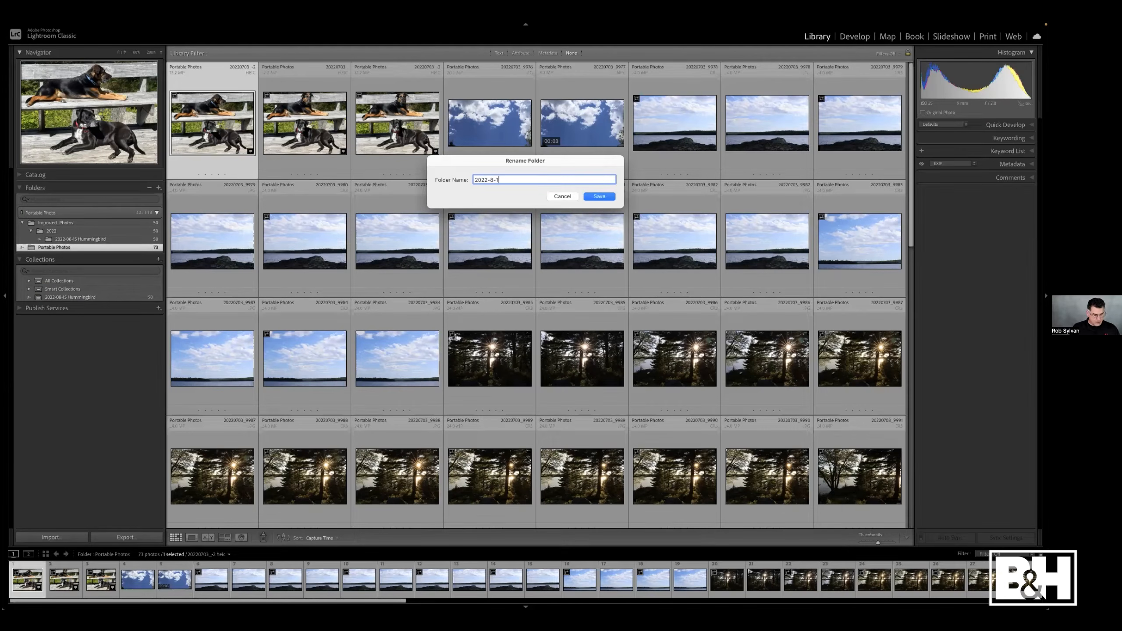
text(7 Maine)
click(597, 196)
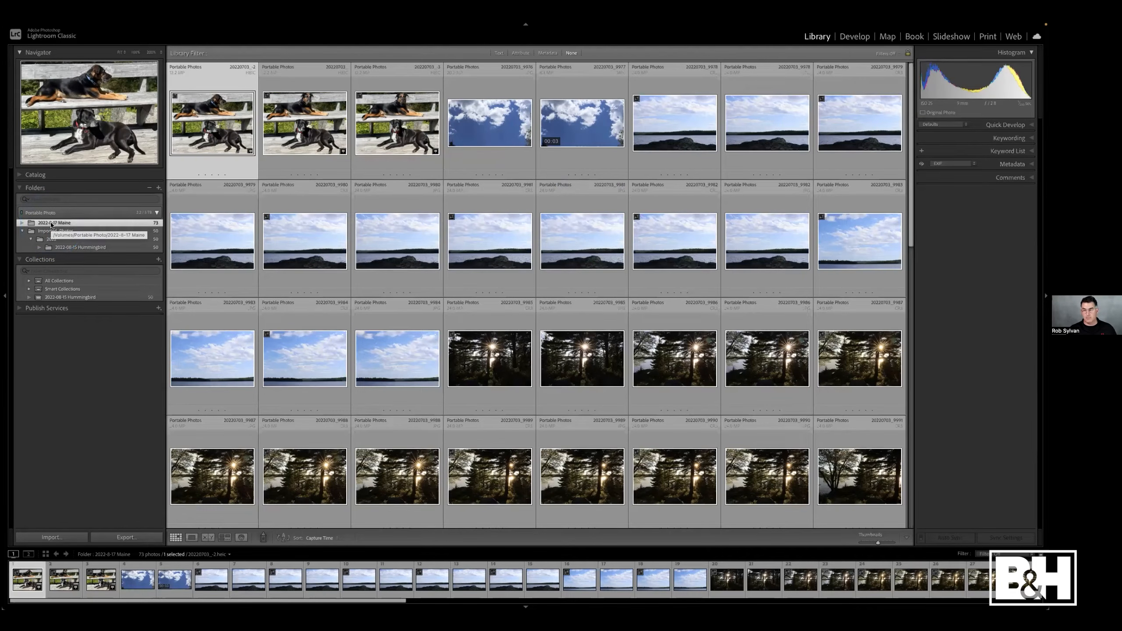
- Move the 2022-8-17 Maine folder into the 2022 folder under Imported_Photos
click(63, 224)
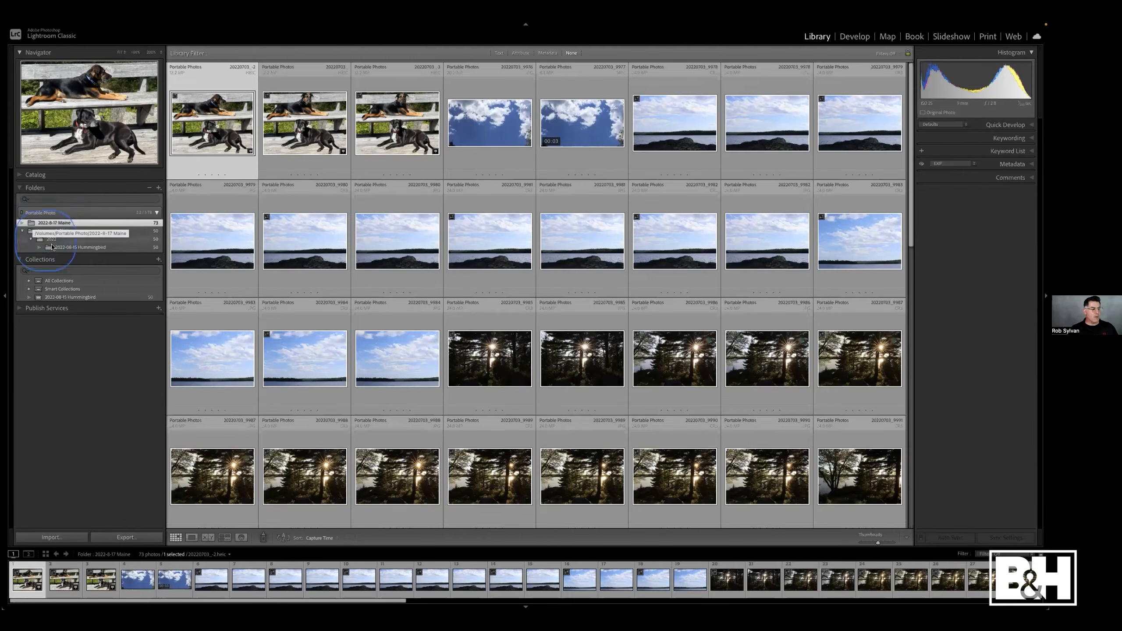
drag(34, 223, 50, 235)
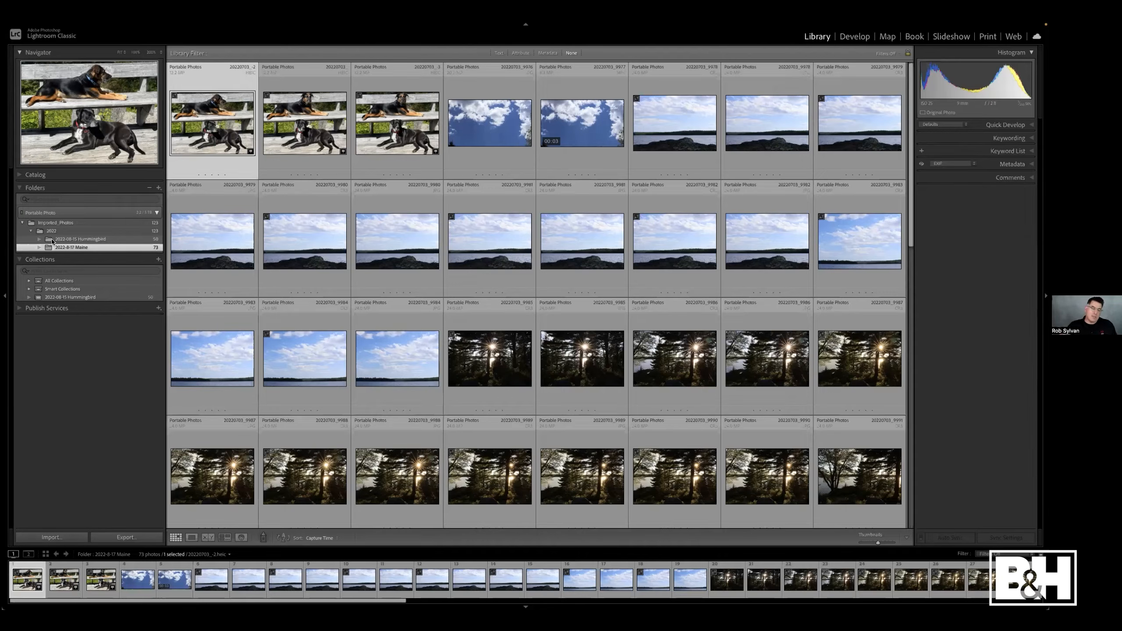
click(54, 241)
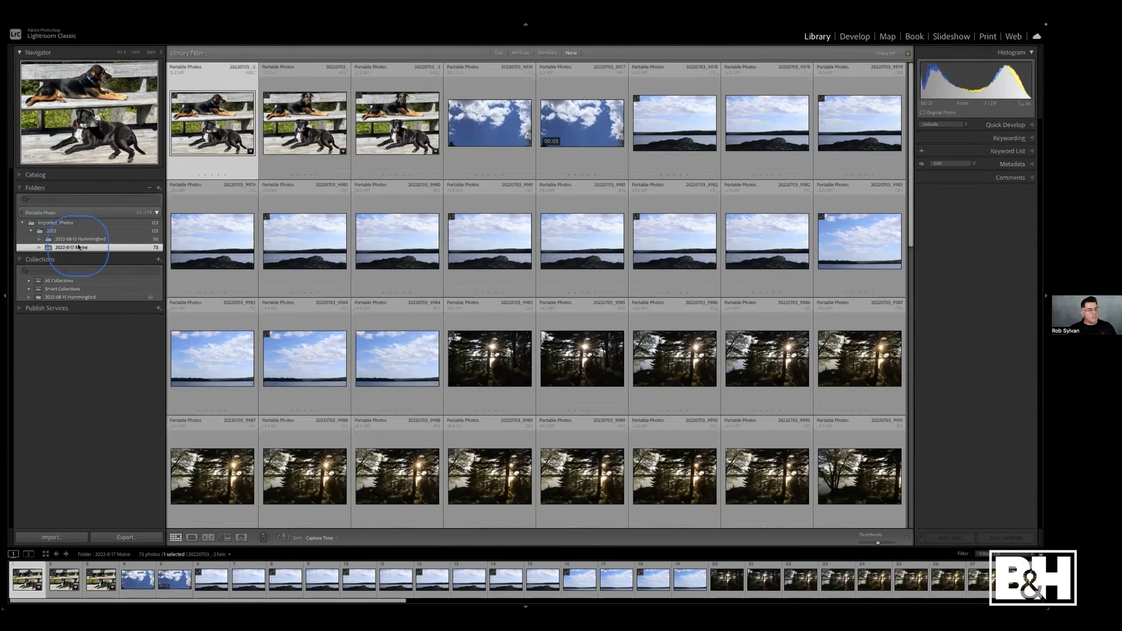
click(376, 252)
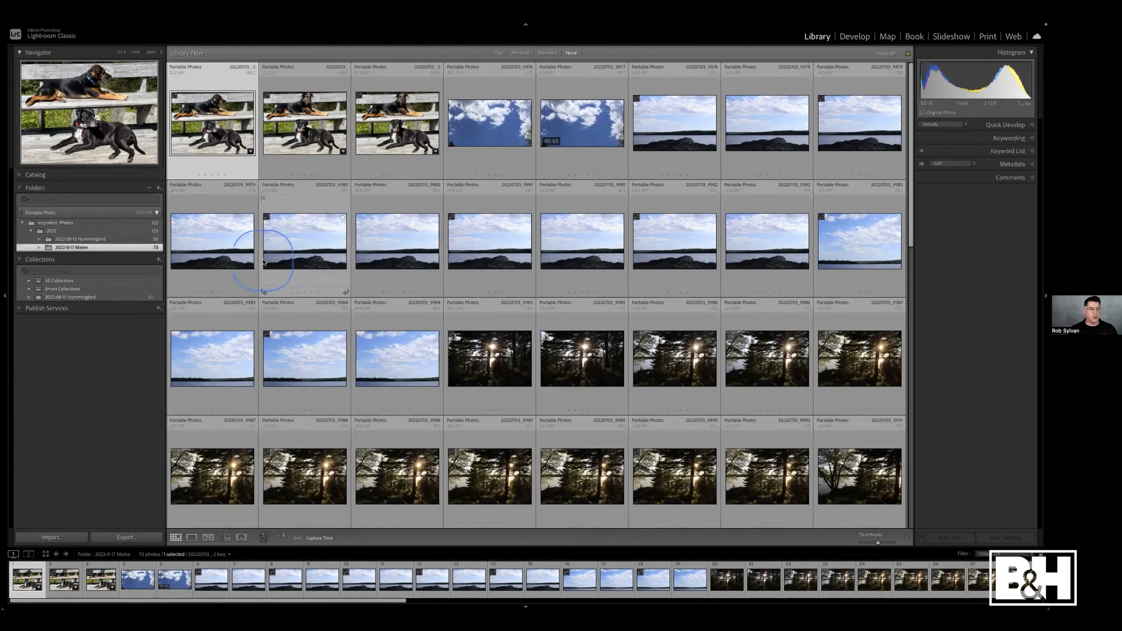
click(146, 335)
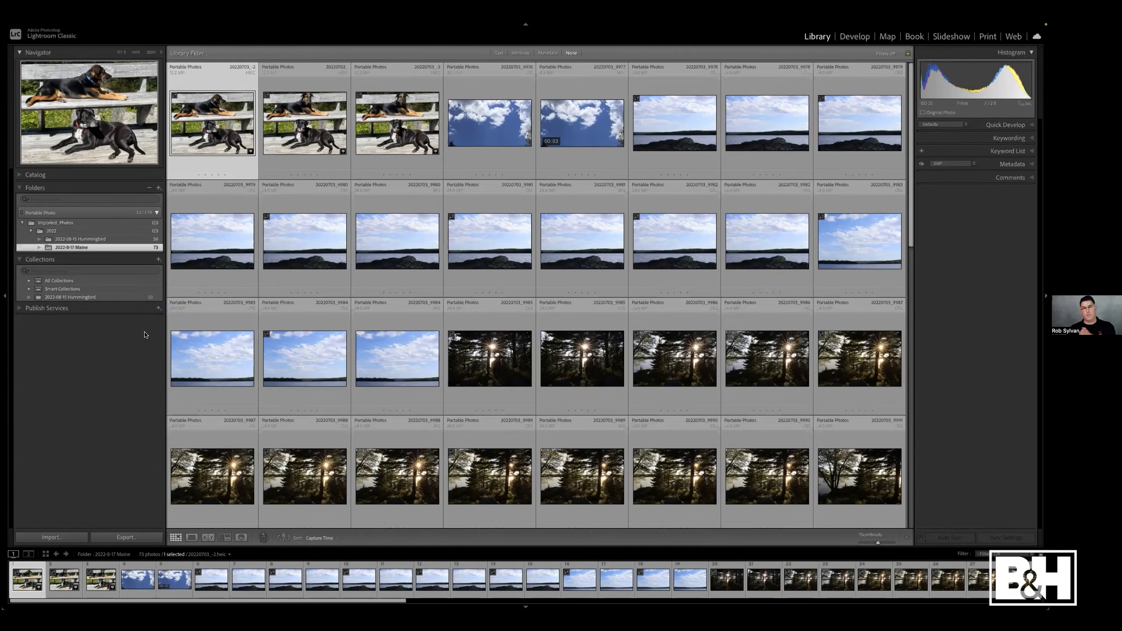
click(147, 358)
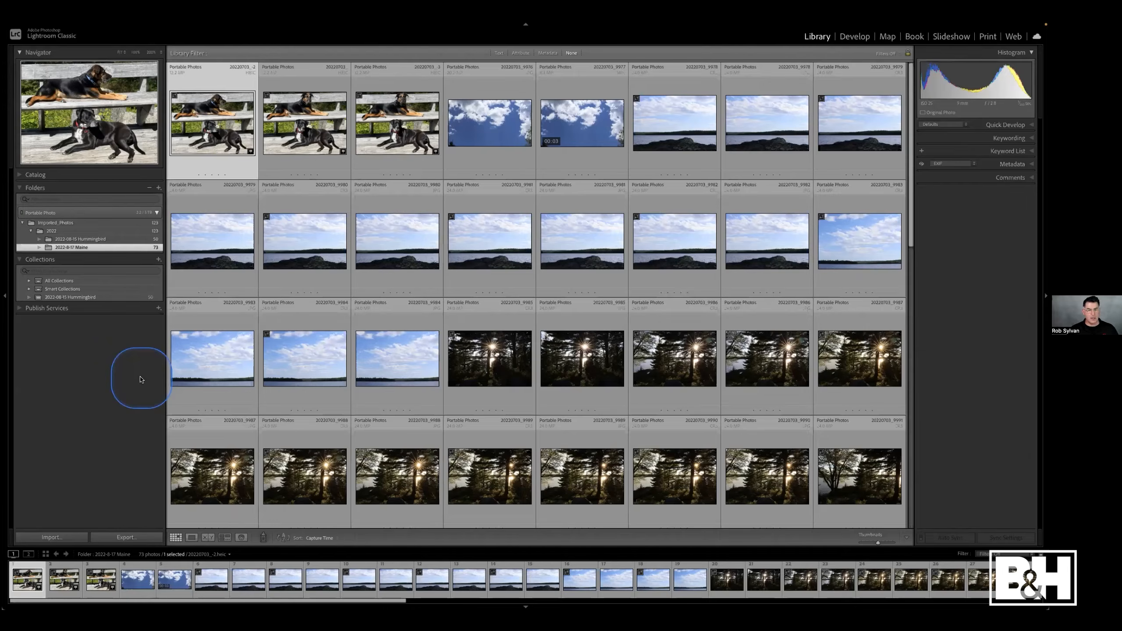
- Hide Lightroom and examine the Travel Catalog's Imported_Photos folders on the Portable Photo drive in Finder
key(super+h)
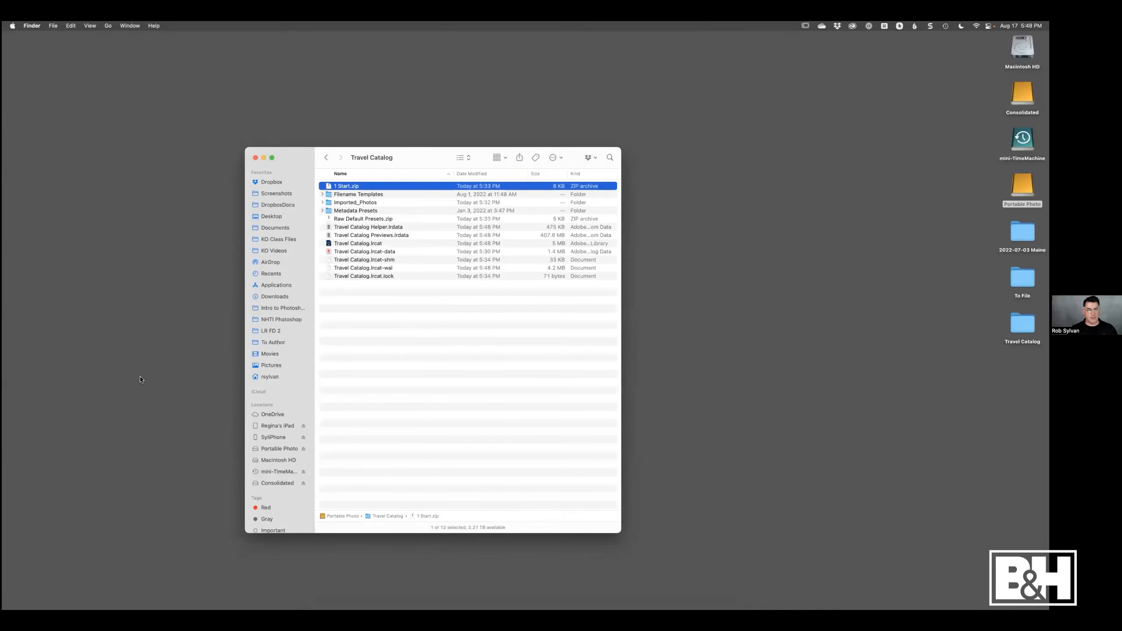
click(255, 157)
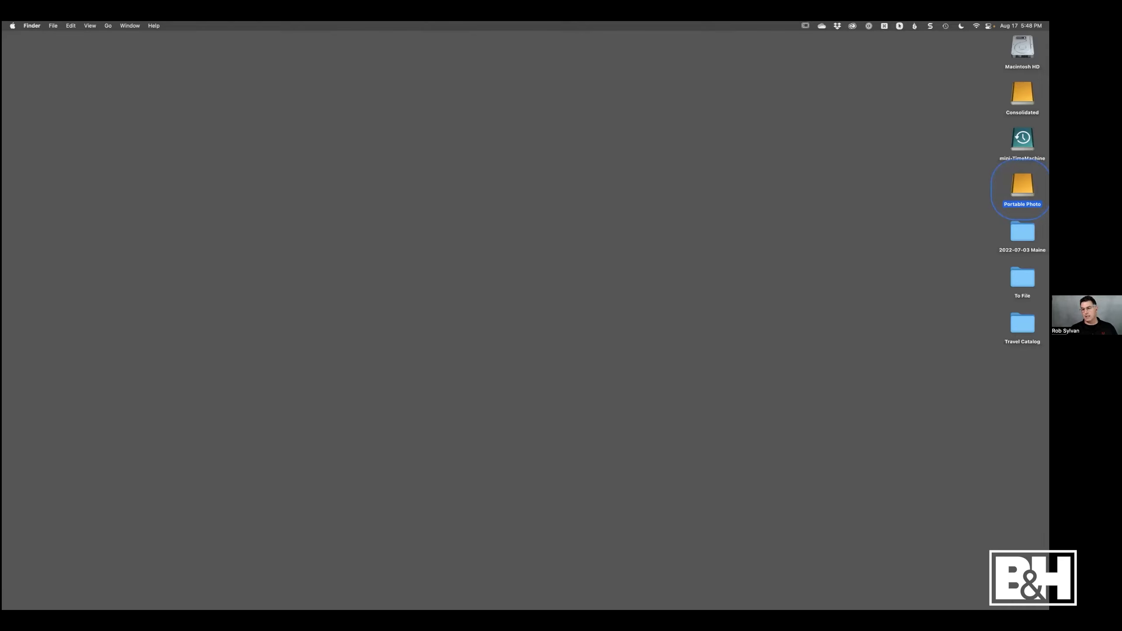
double_click(1021, 186)
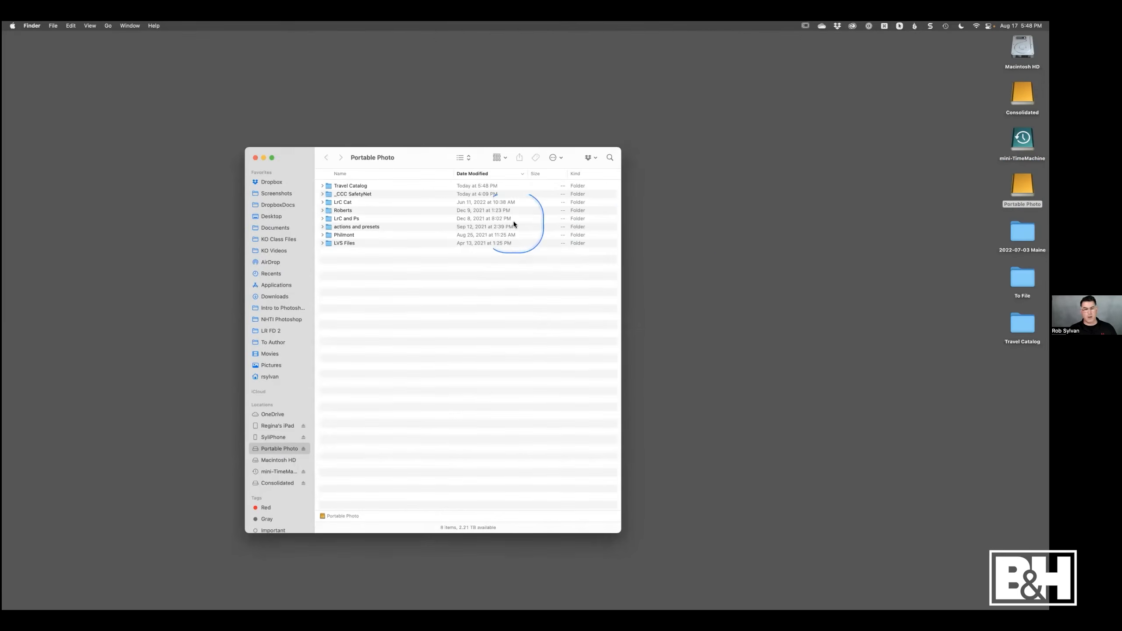
click(322, 187)
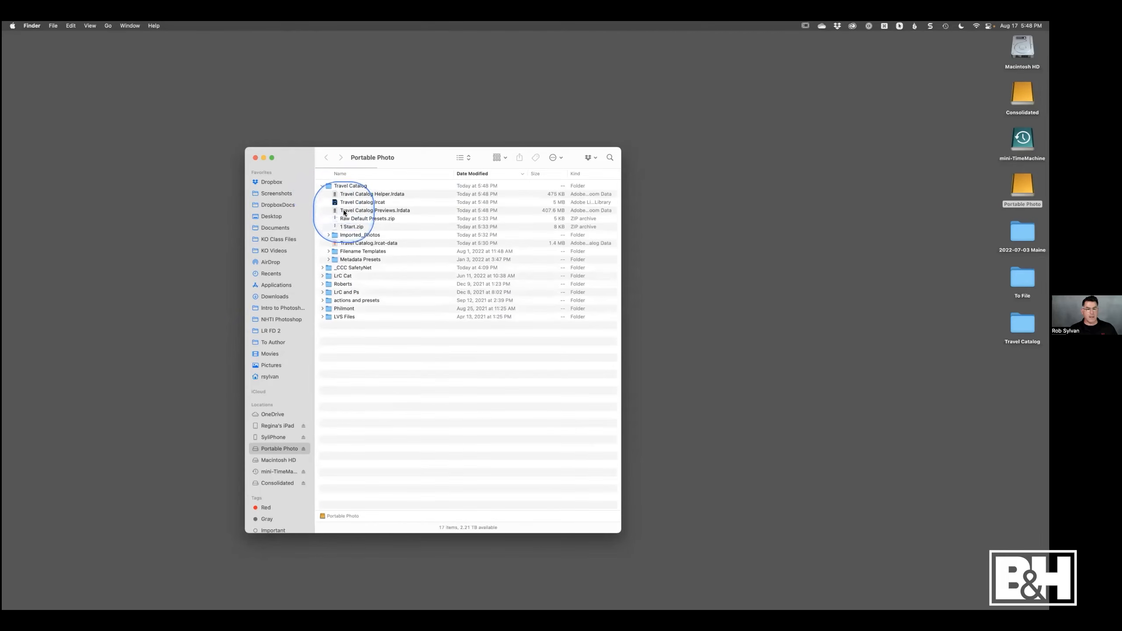
click(328, 234)
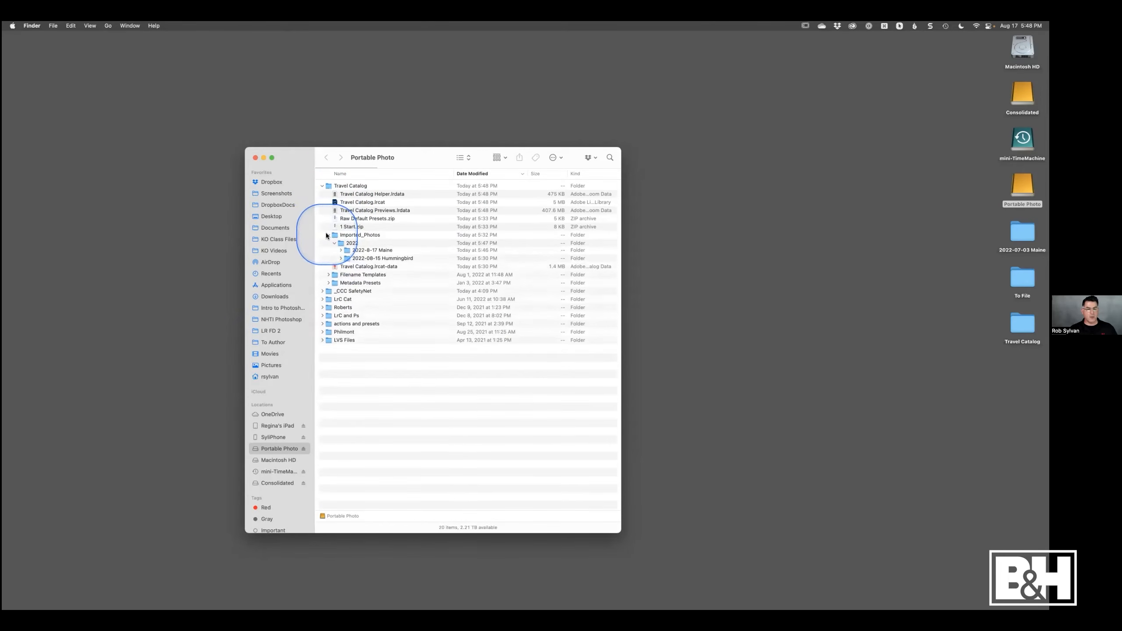
click(363, 261)
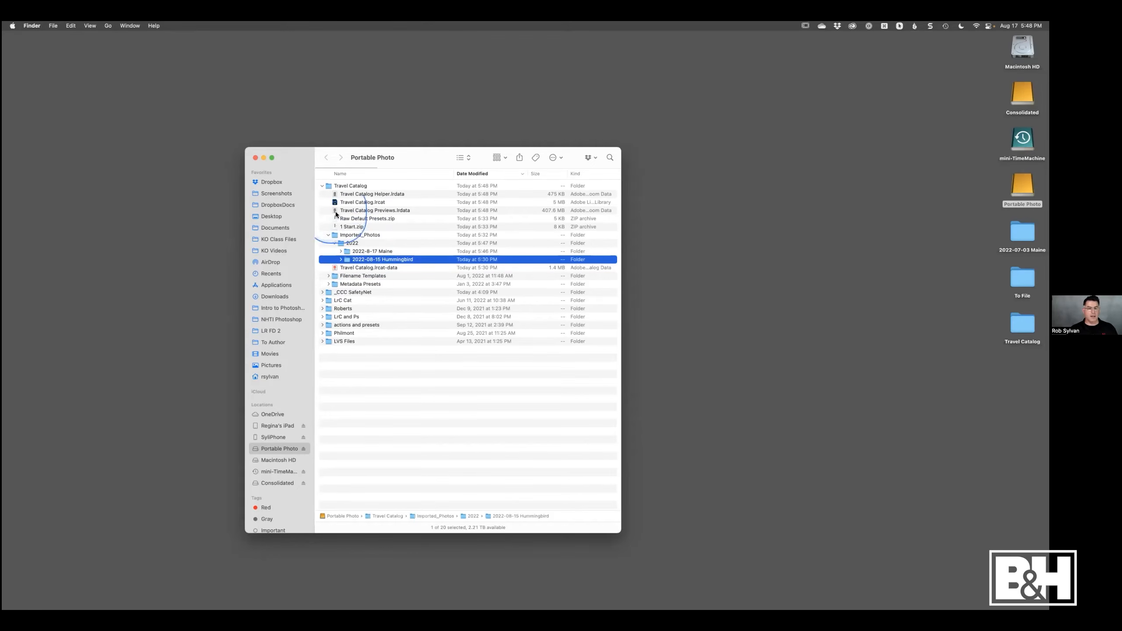
click(255, 159)
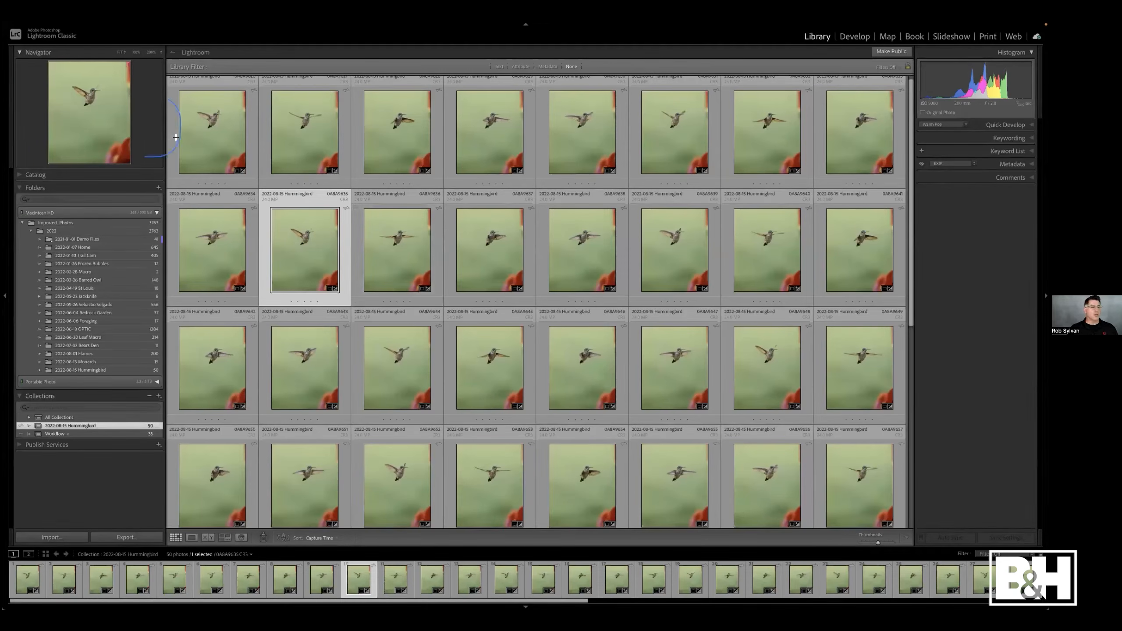
- Open Import from Another Catalog with Travel Catalog.lrcat and review the enlarged dialog's import options before cancelling
click(83, 26)
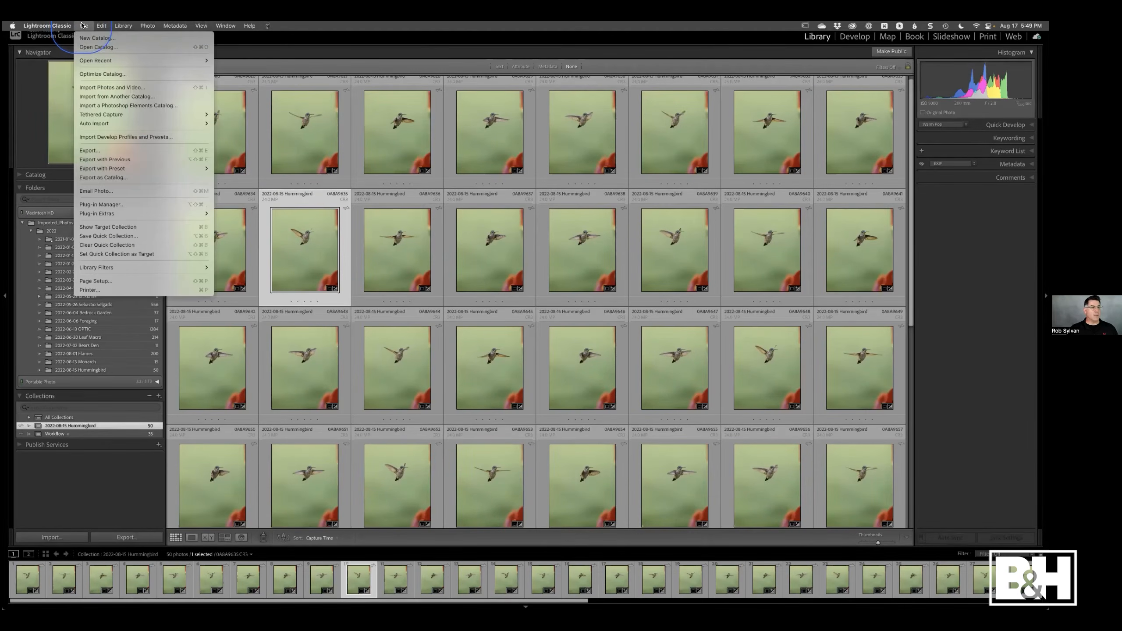
click(87, 98)
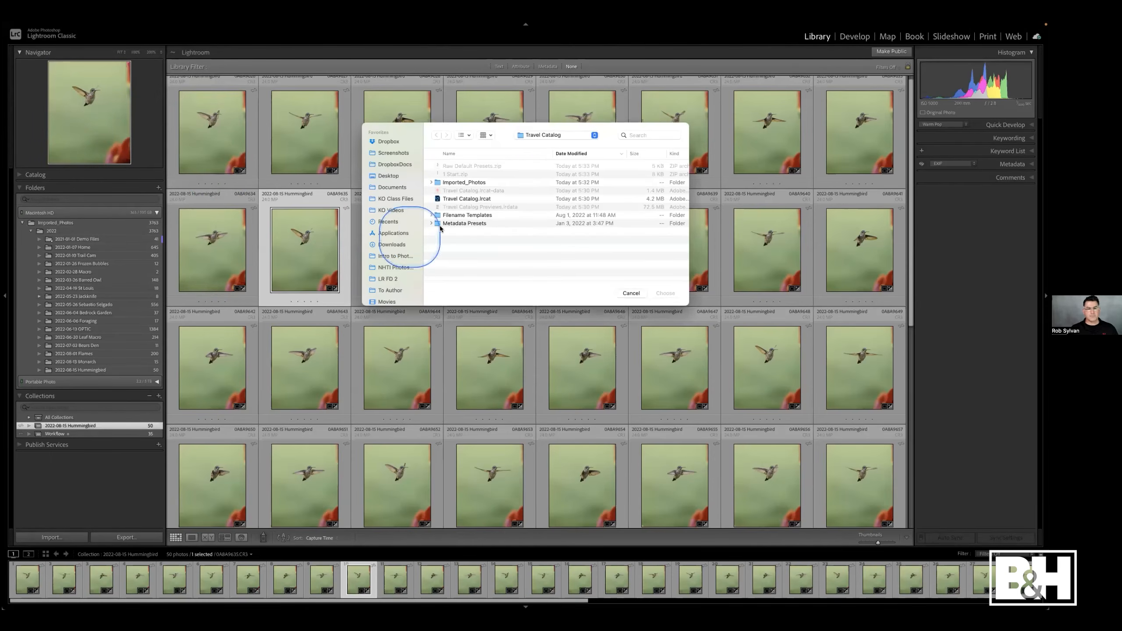
click(540, 136)
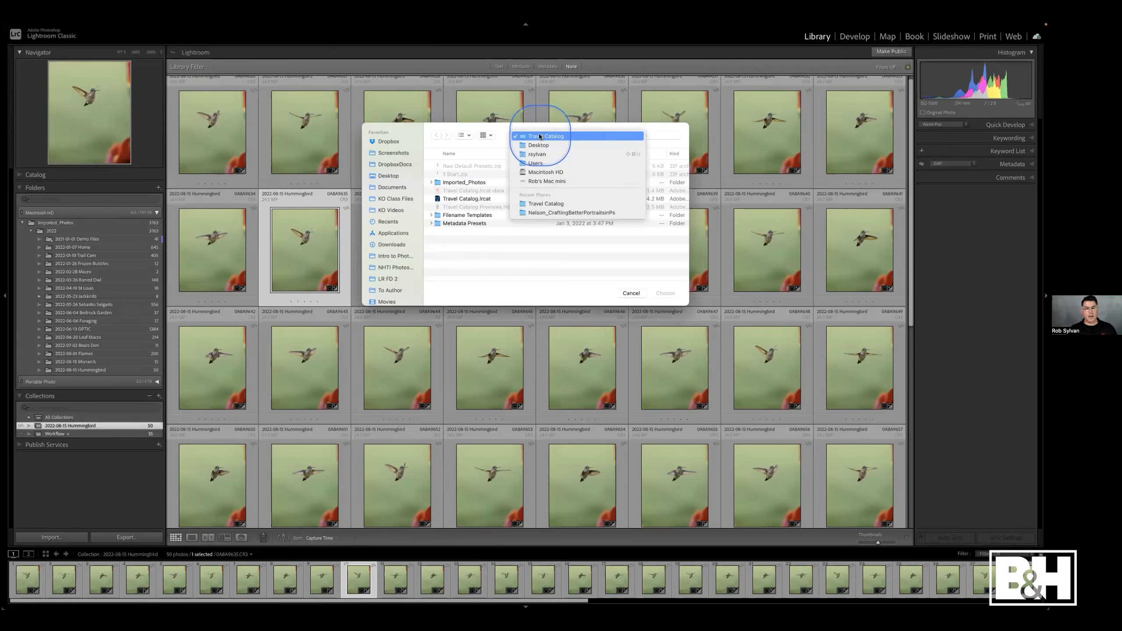
click(540, 136)
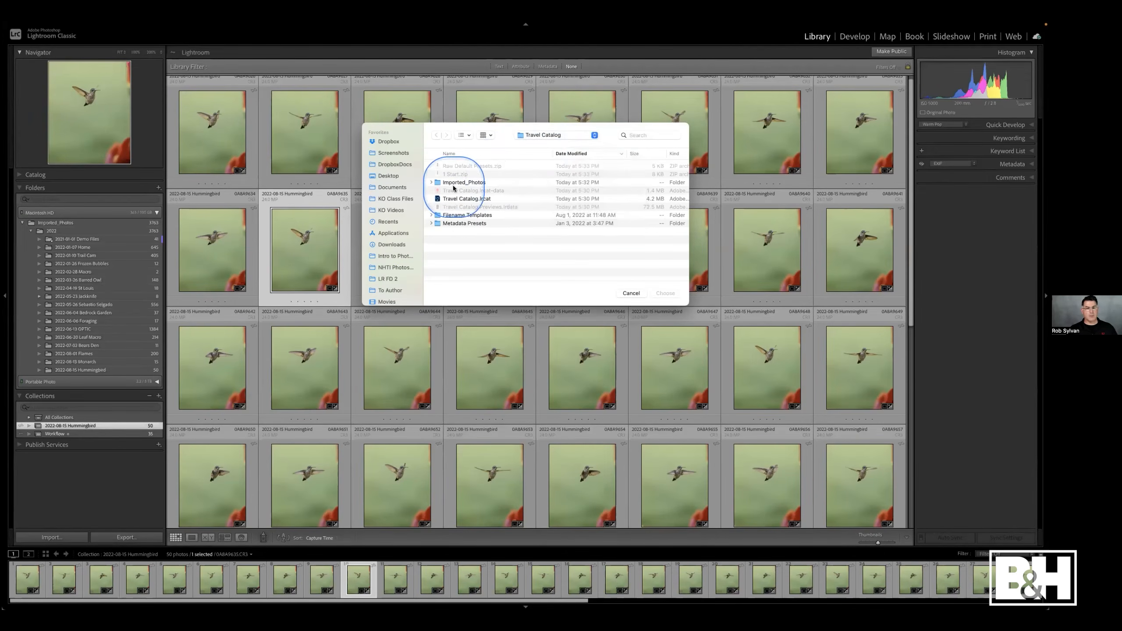
click(441, 199)
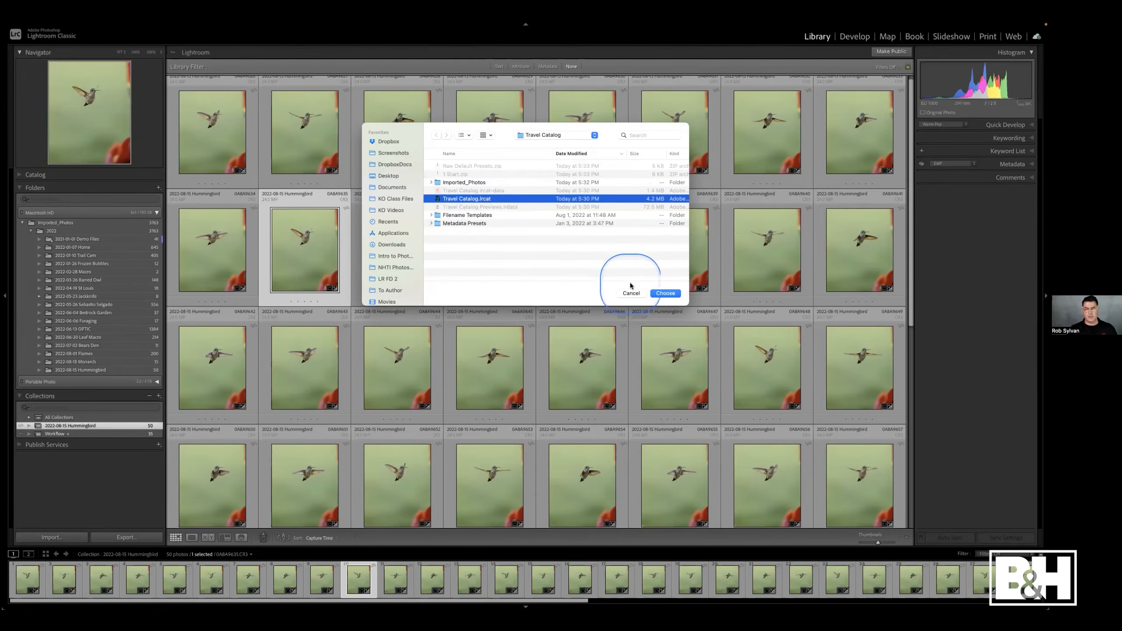
click(657, 292)
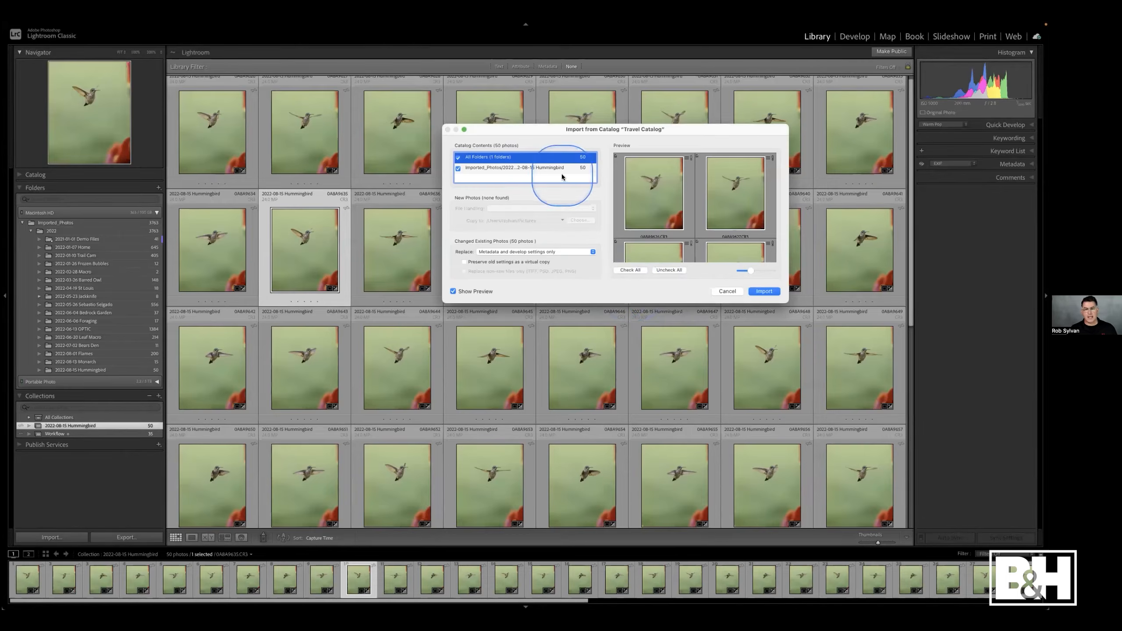
drag(528, 126, 401, 167)
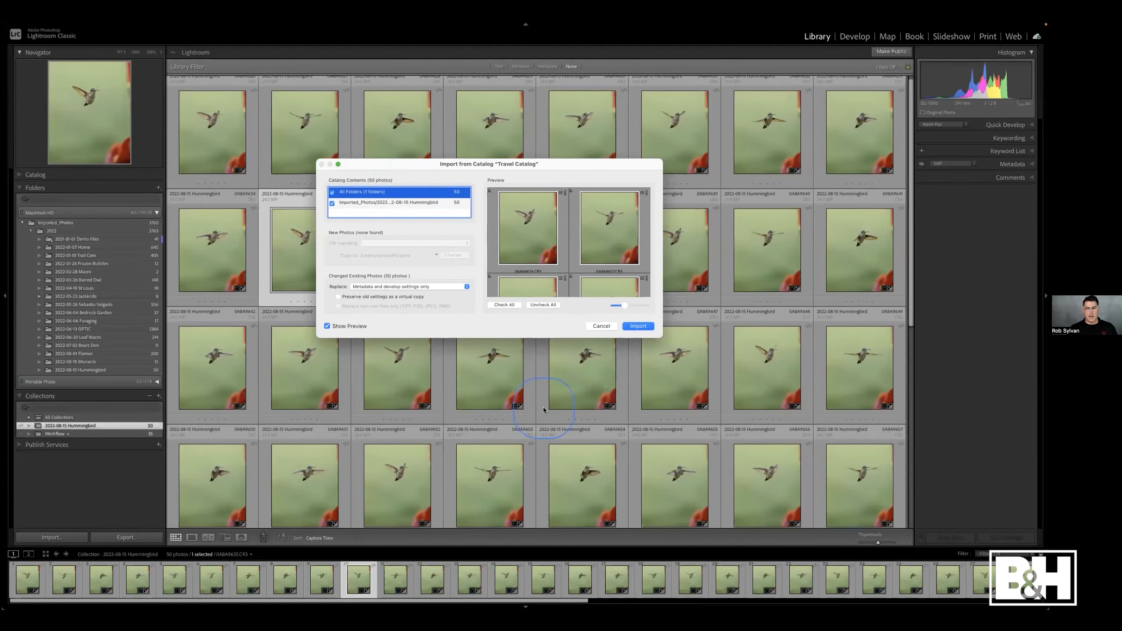
drag(667, 345, 803, 473)
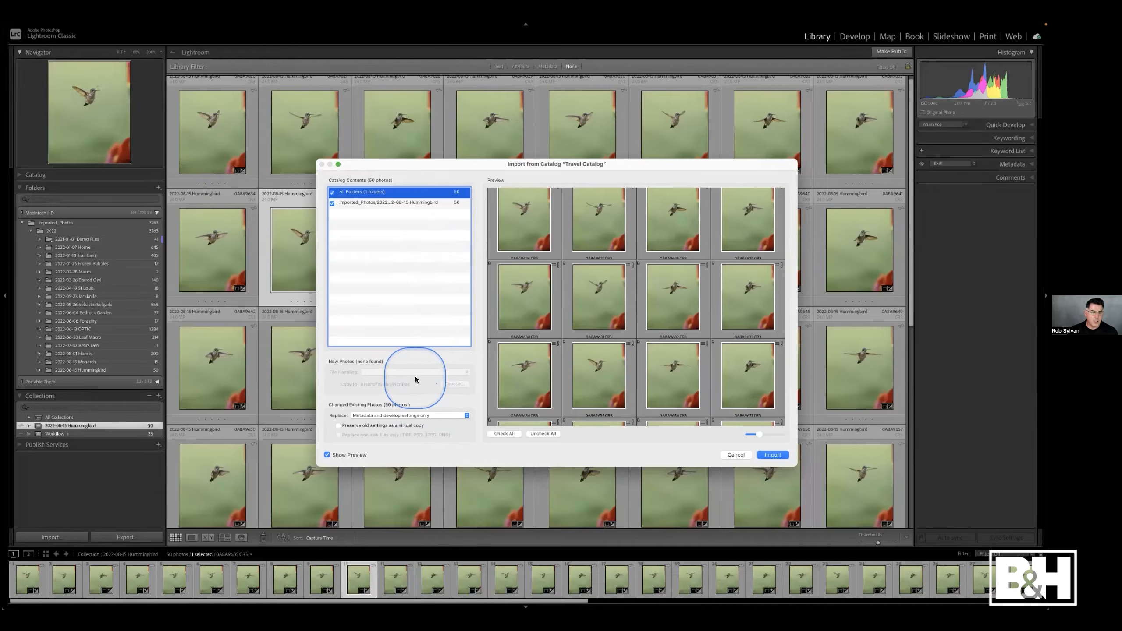
click(729, 455)
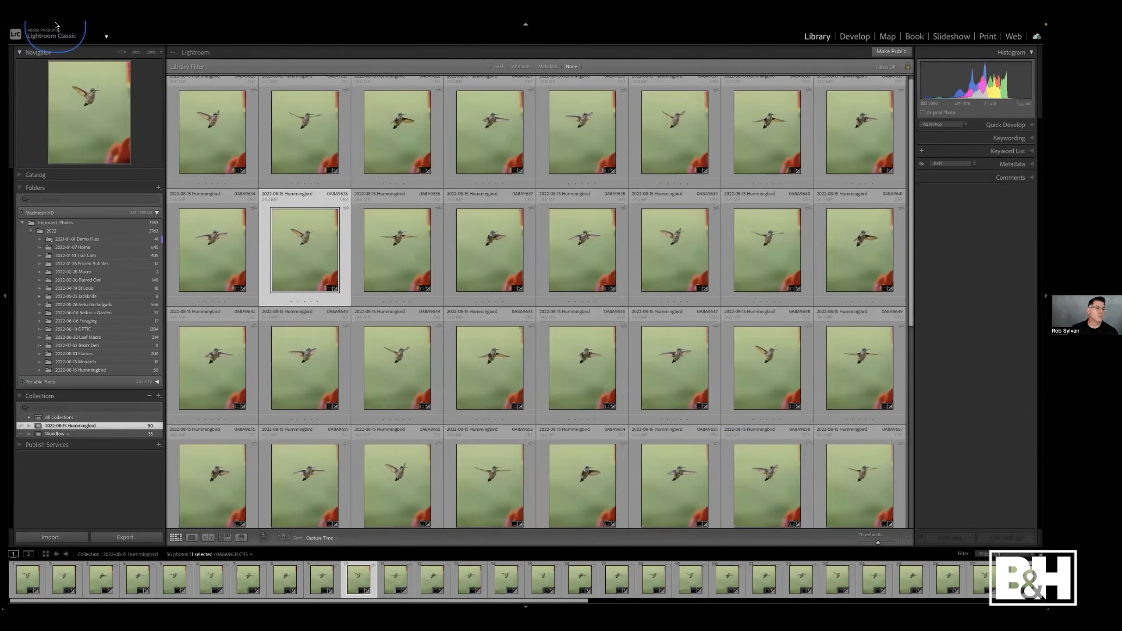
click(83, 26)
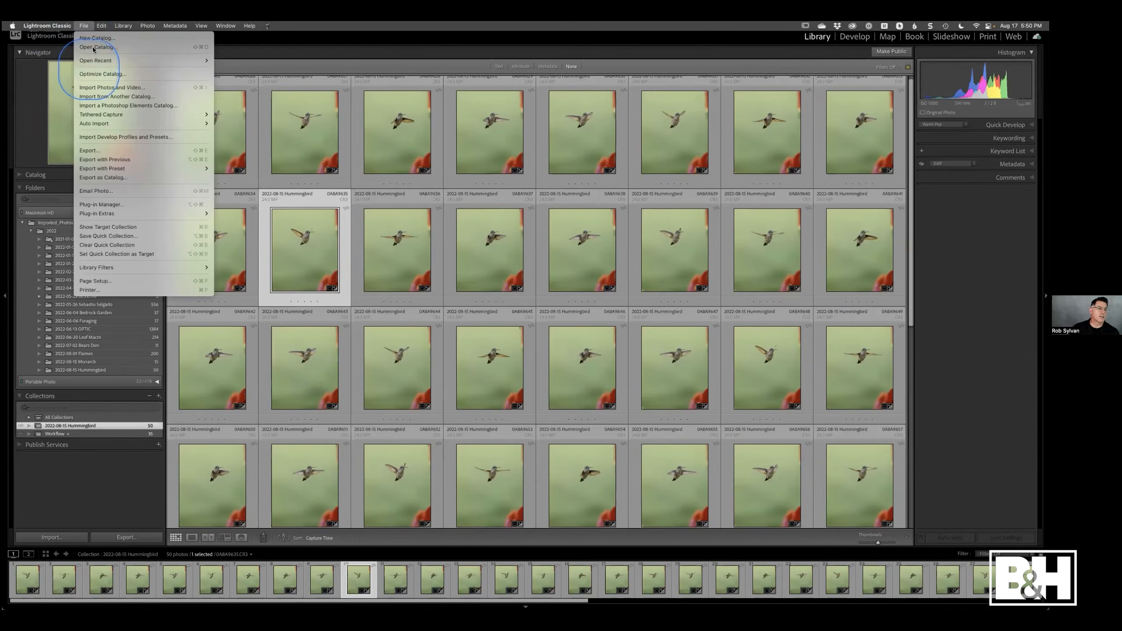
mouse_move(133, 60)
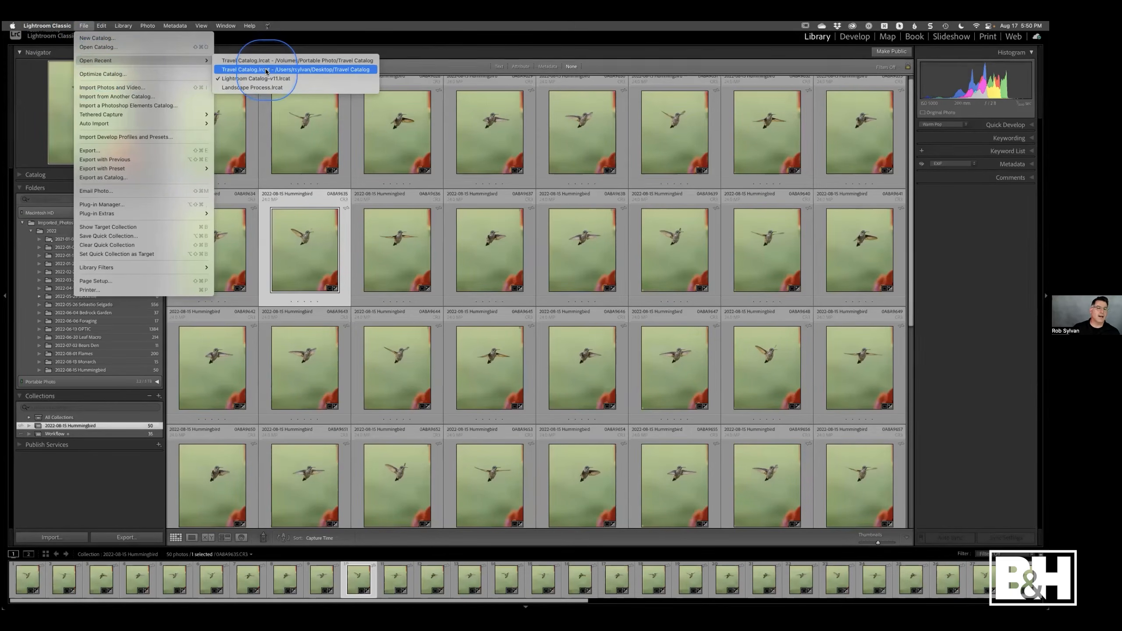
click(520, 40)
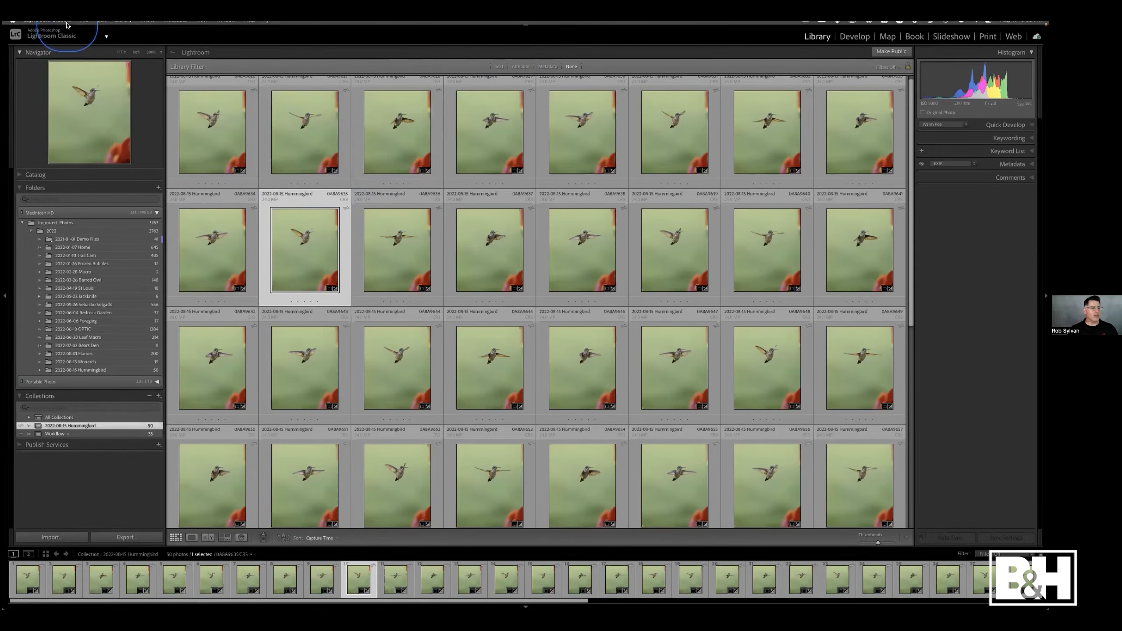
- Start Import from Another Catalog and choose Travel Catalog.lrcat from the Travel Catalog folder on the Portable Photo drive
click(82, 25)
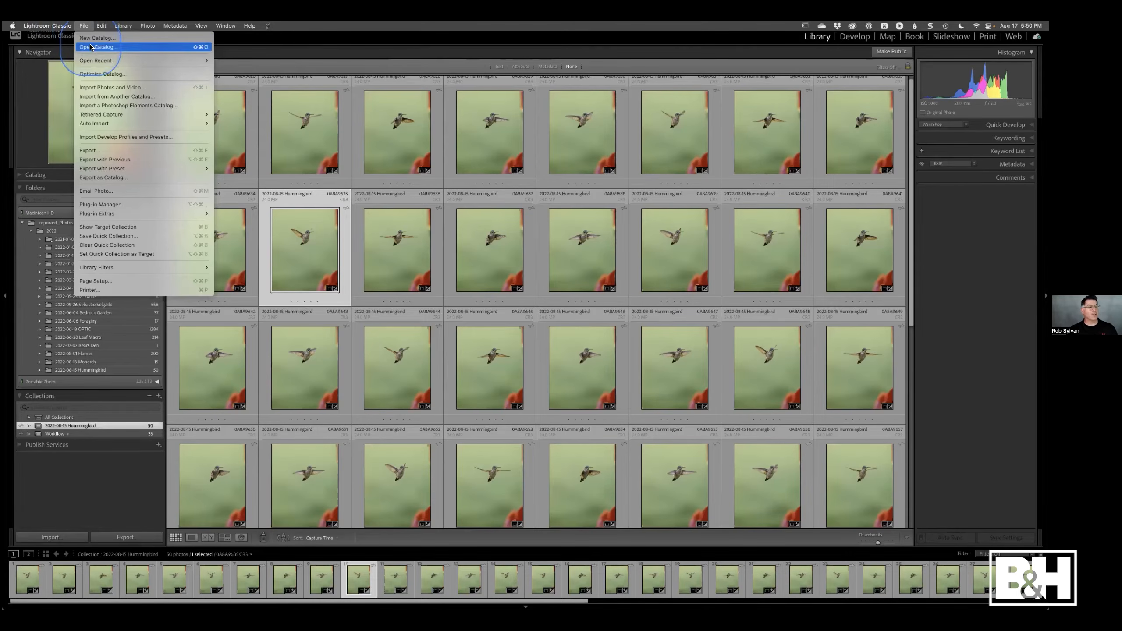
click(98, 97)
scroll(398, 266, down, 5)
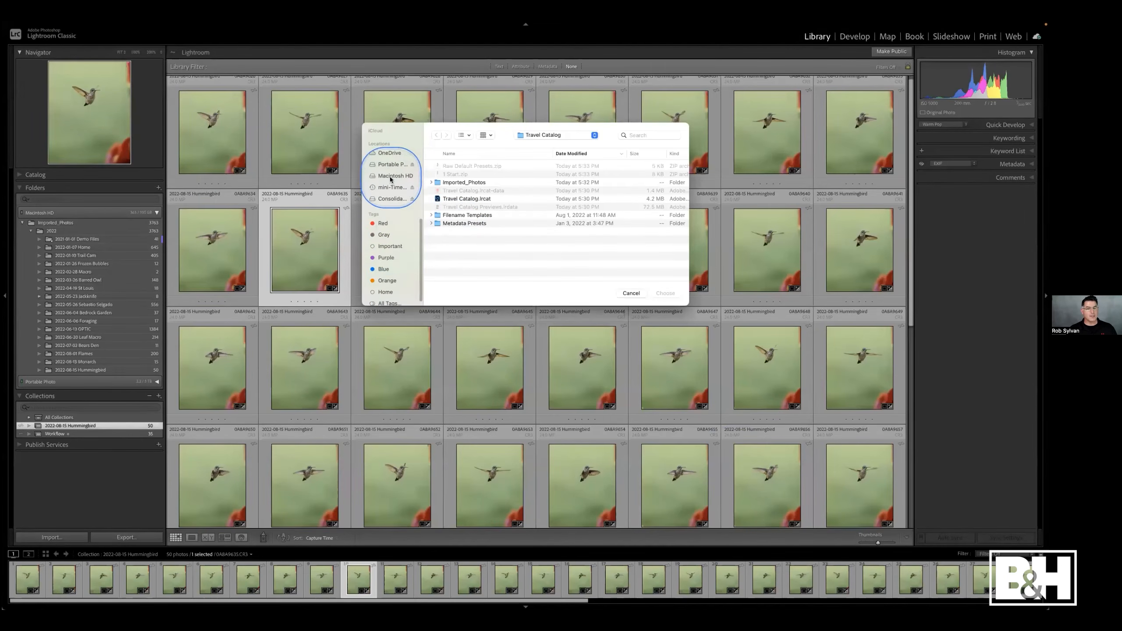
click(390, 164)
click(439, 167)
double_click(439, 167)
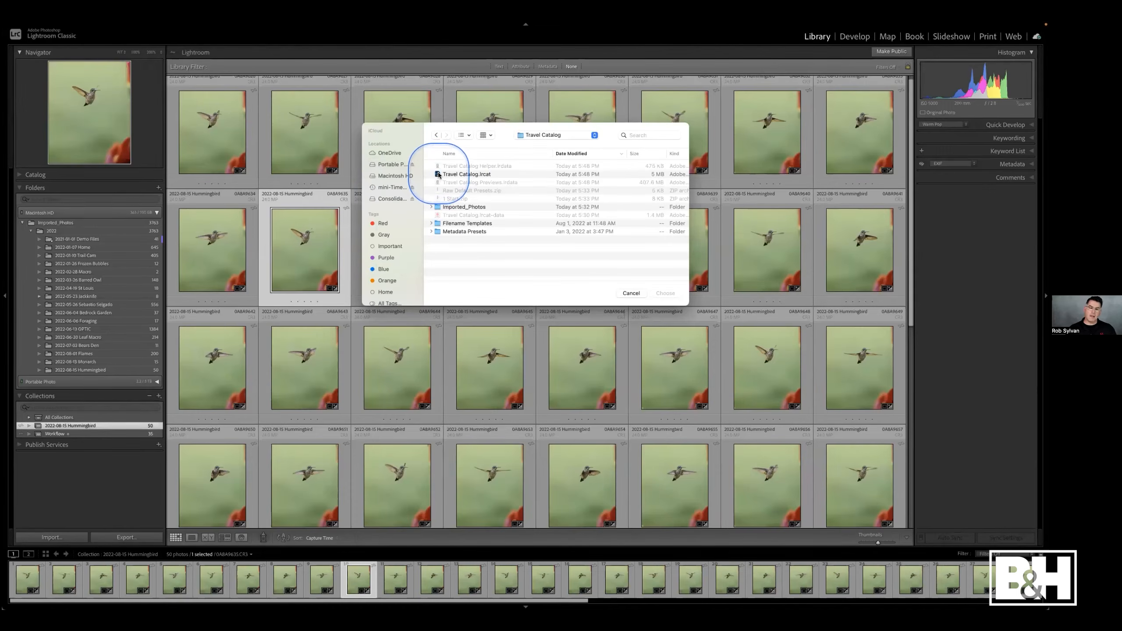
click(437, 174)
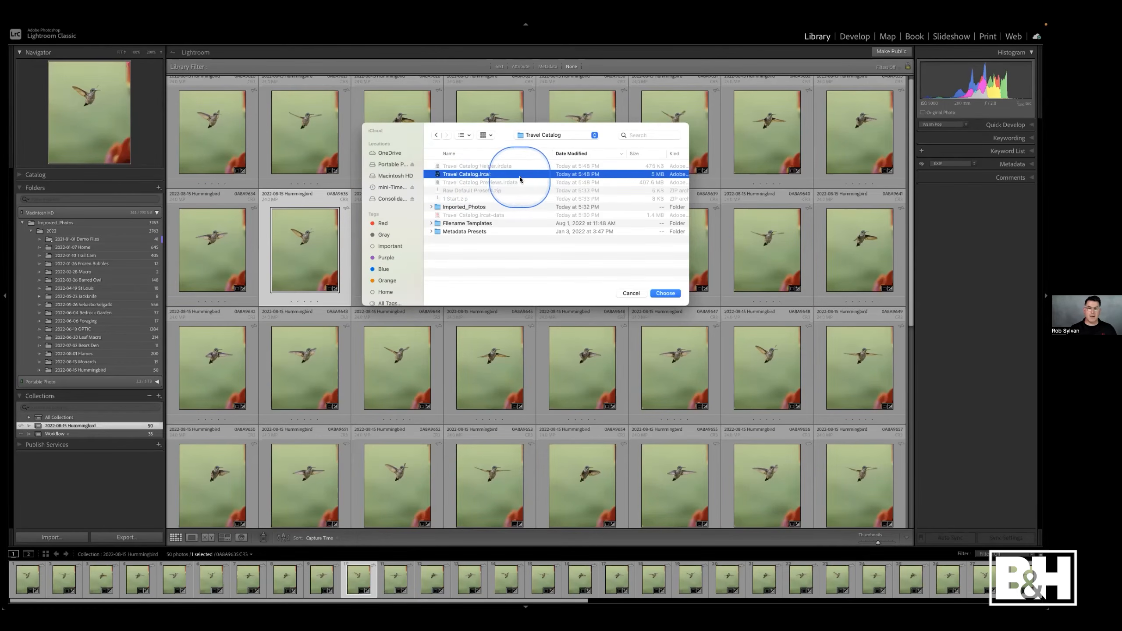
click(661, 293)
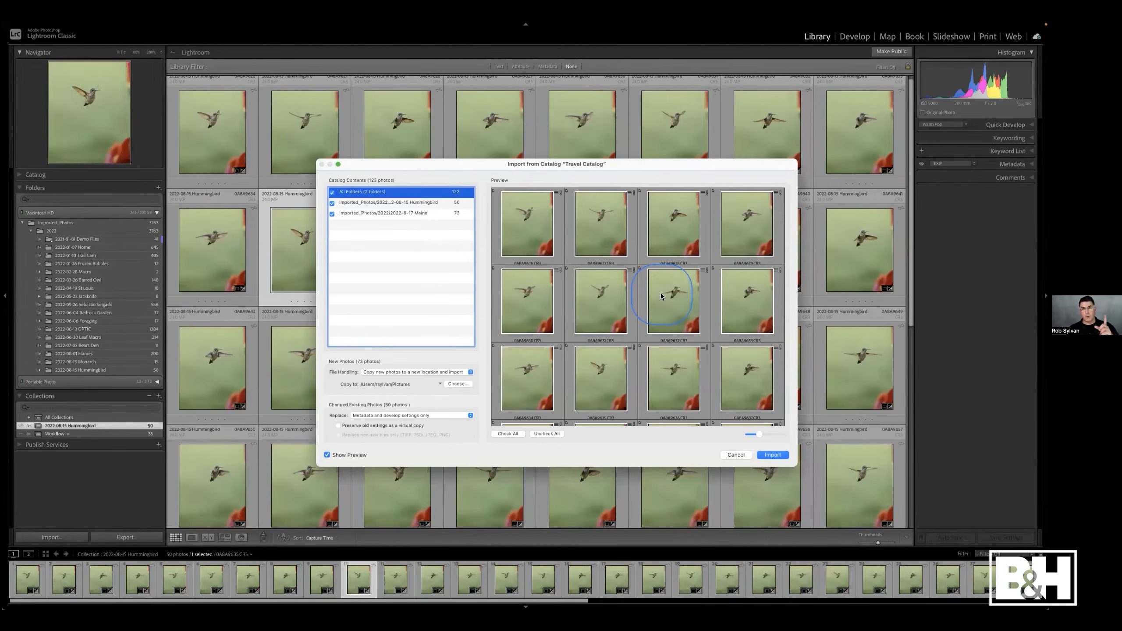
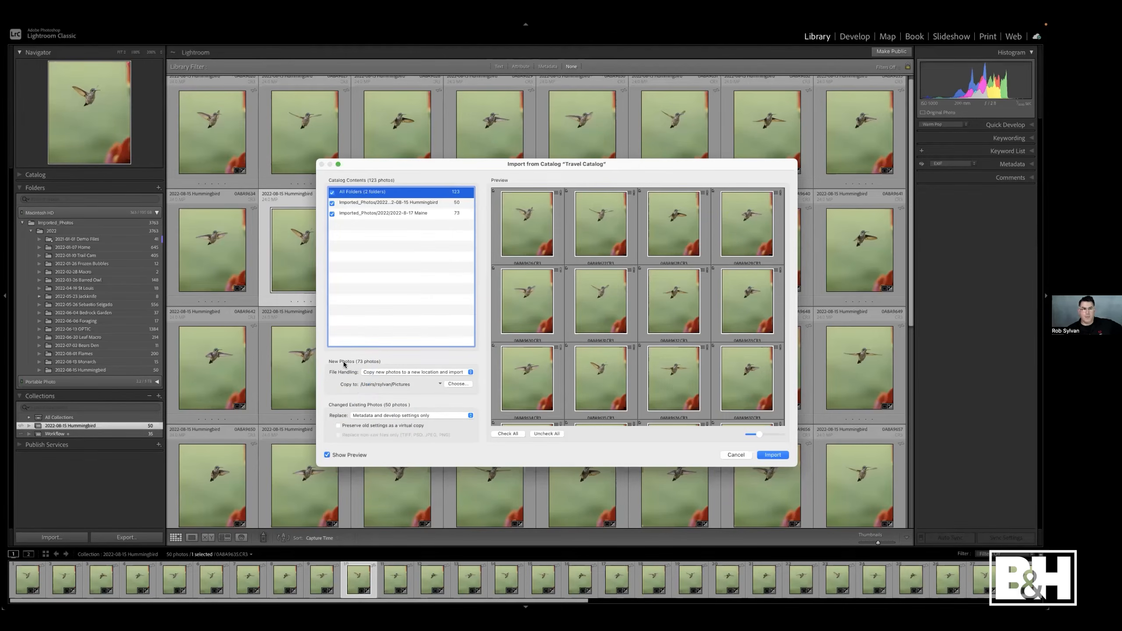
- Keep file handling as copying new photos to a new location and set the copy destination to the Imported_Photos folder in Pictures
click(372, 372)
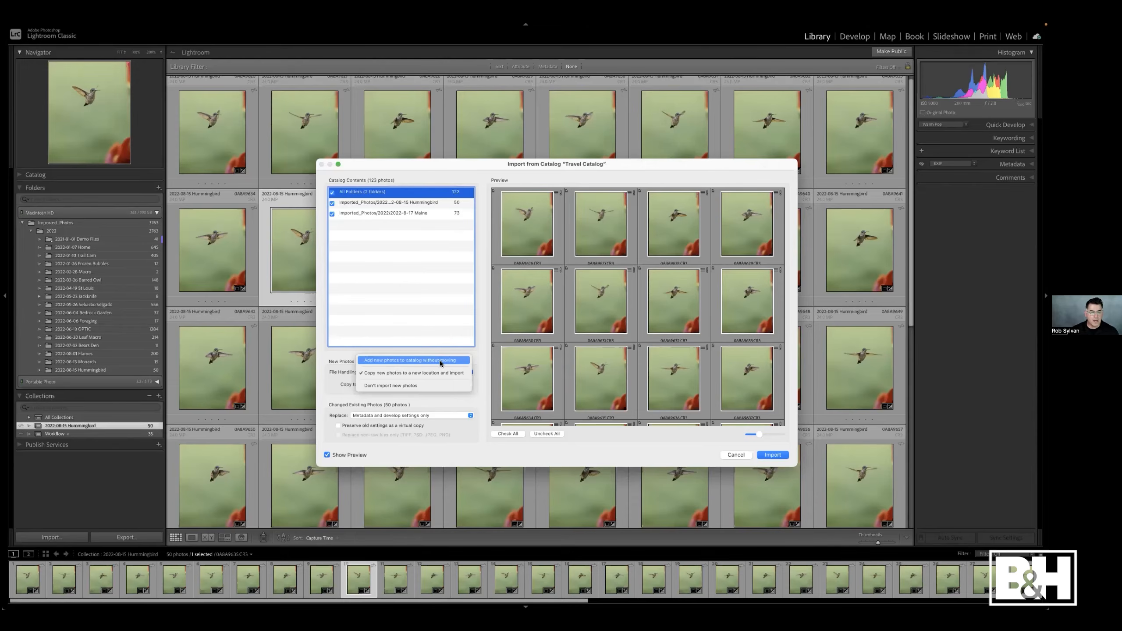
click(413, 374)
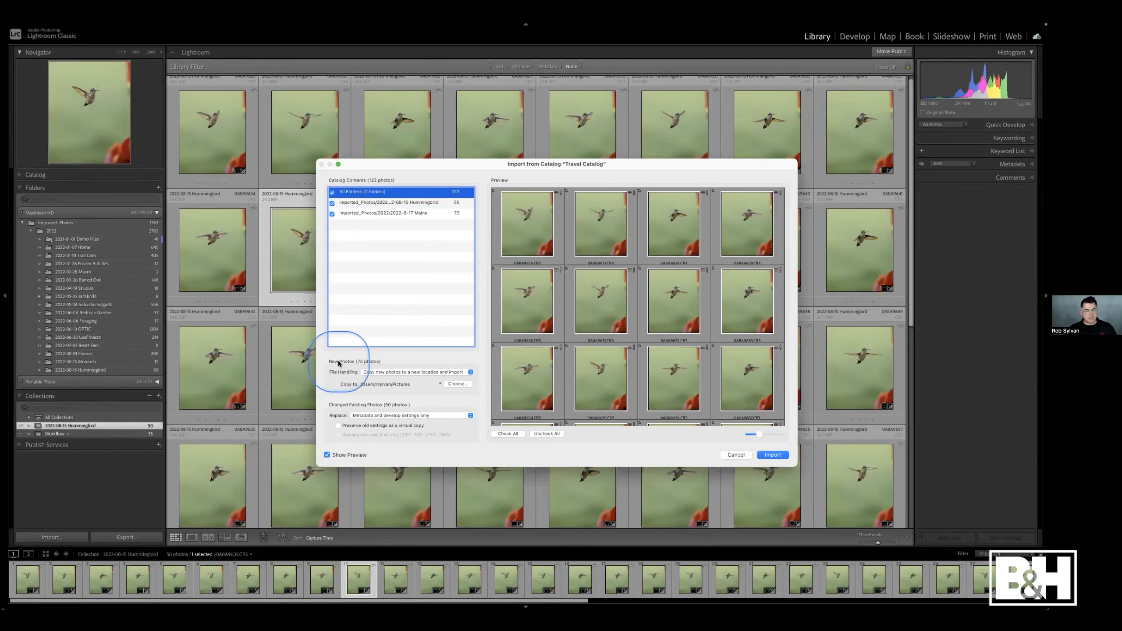
click(455, 384)
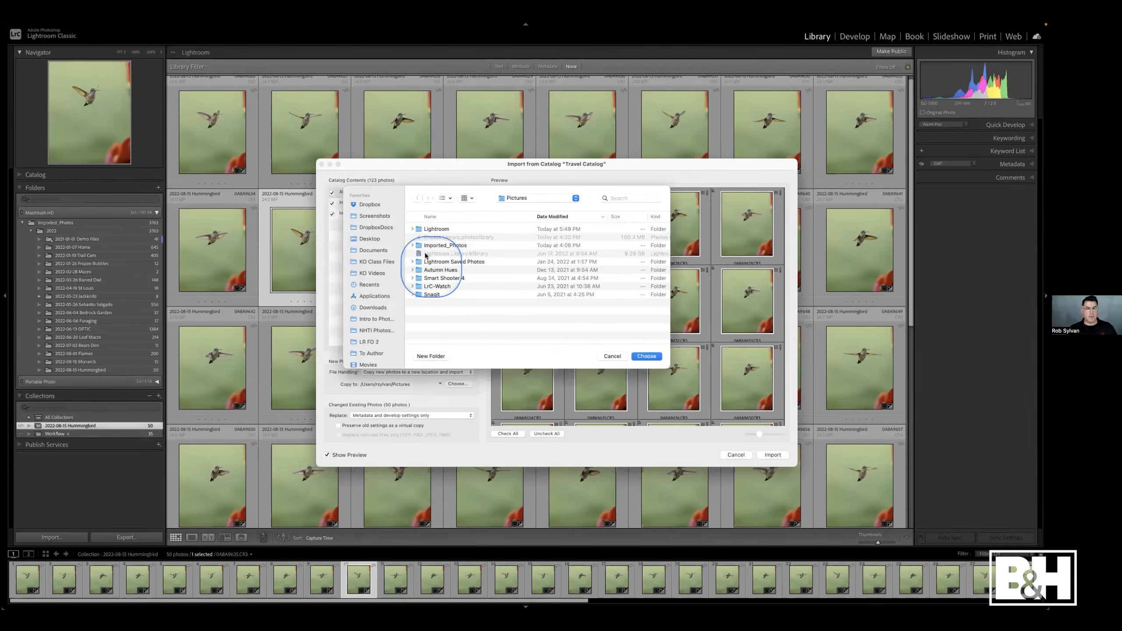
scroll(380, 271, down, 1)
scroll(378, 271, down, 5)
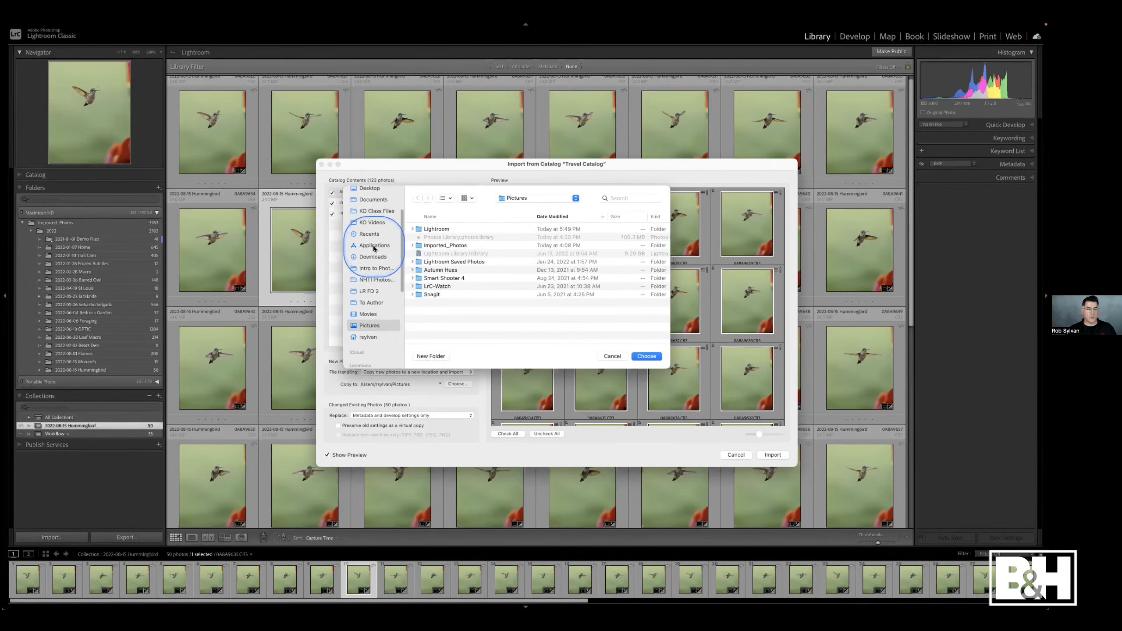
click(418, 246)
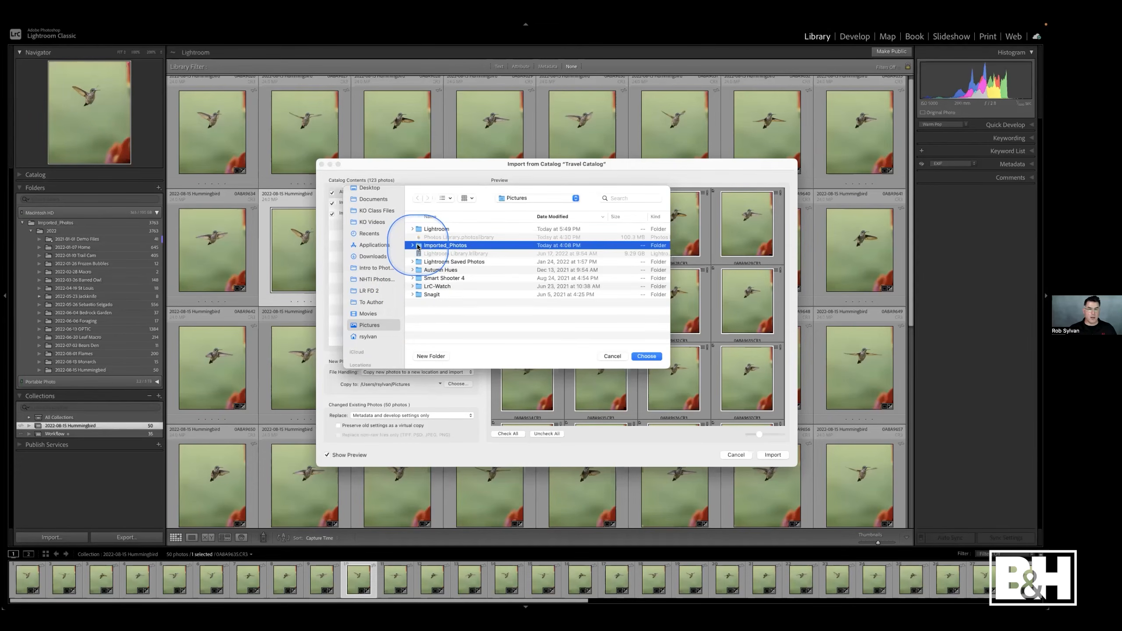
click(647, 356)
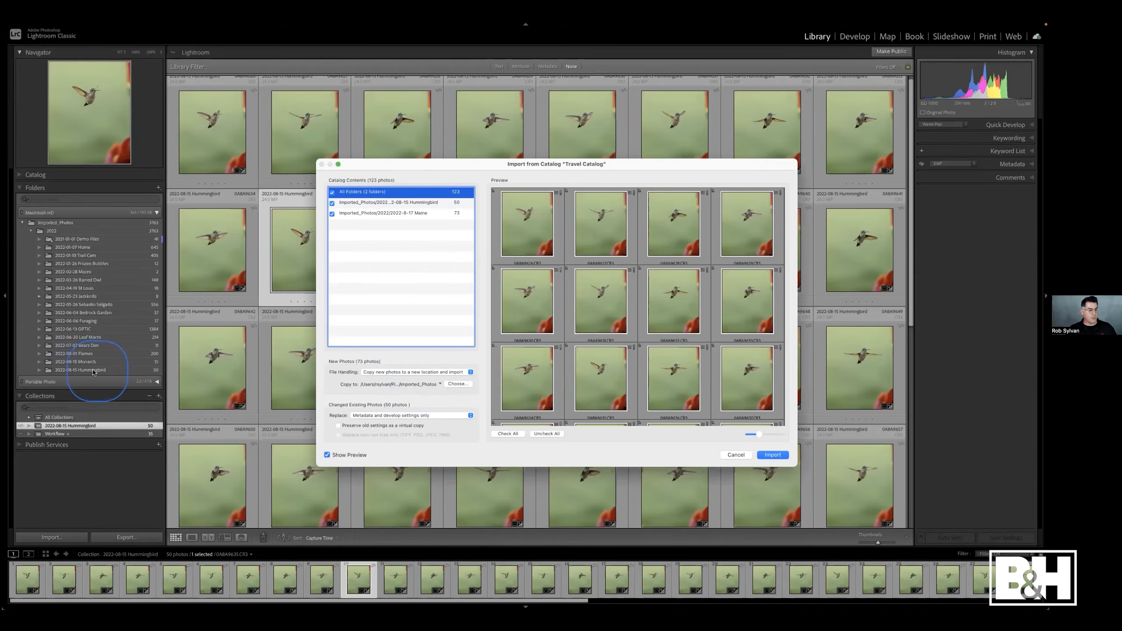
- Set changed existing photos to replace metadata and develop settings only
click(364, 416)
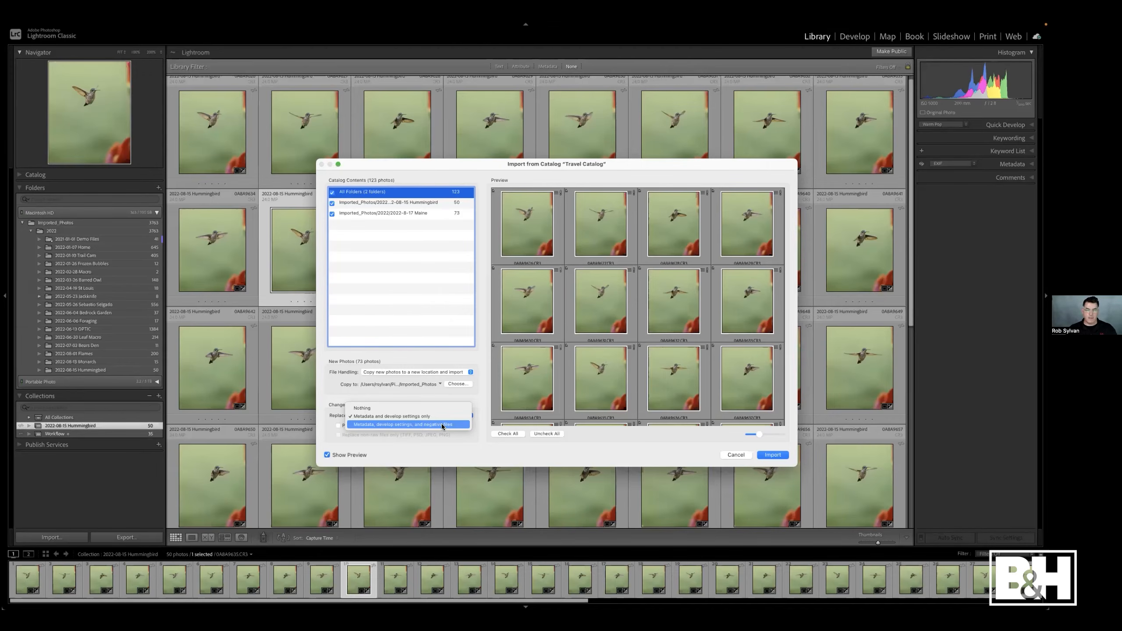
click(433, 417)
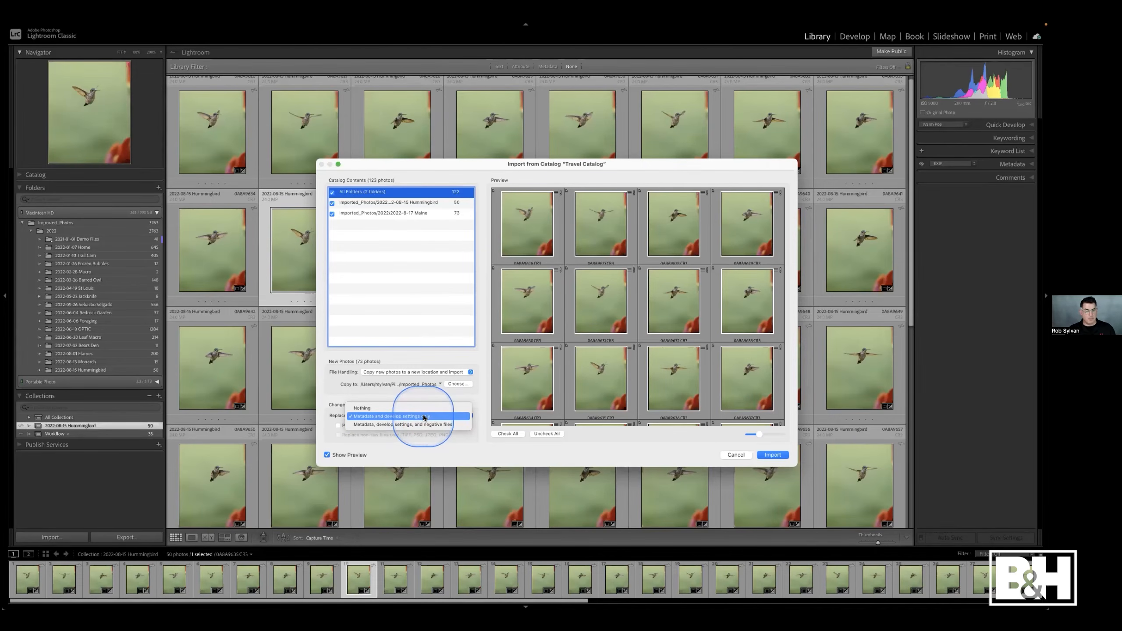
click(425, 417)
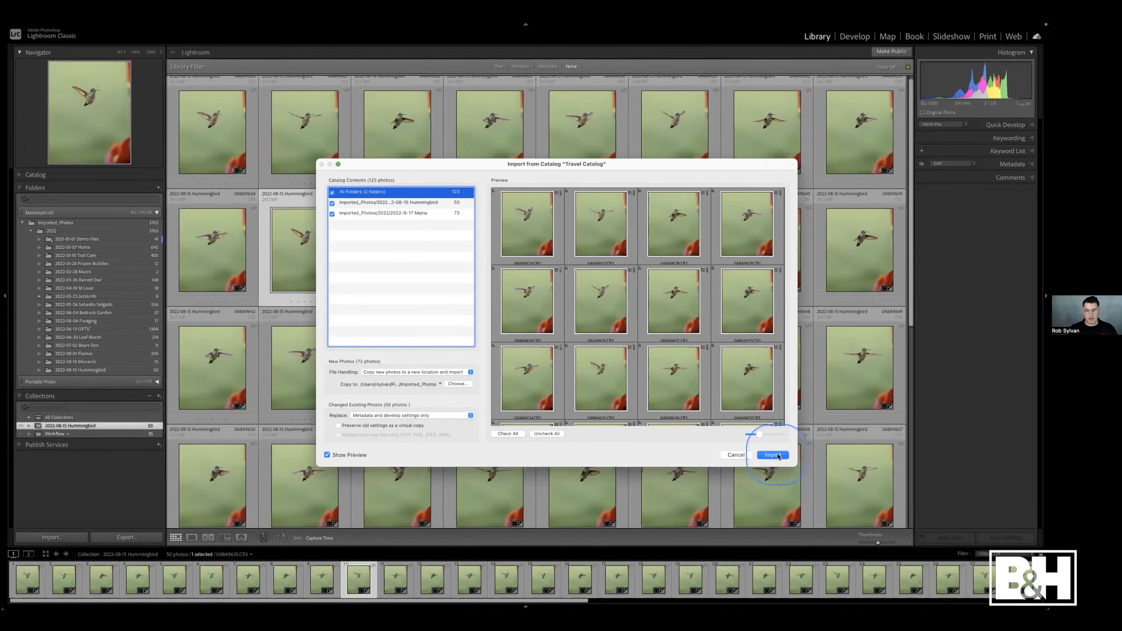
- Import the Travel Catalog's photos into the main catalog
click(327, 455)
click(327, 456)
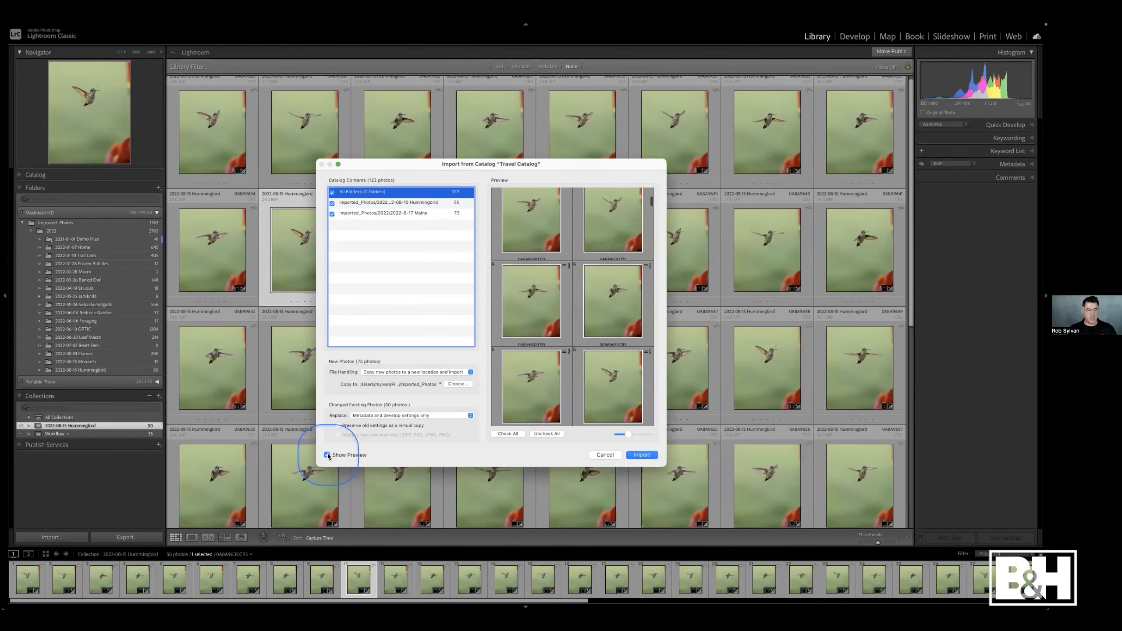
scroll(613, 356, down, 5)
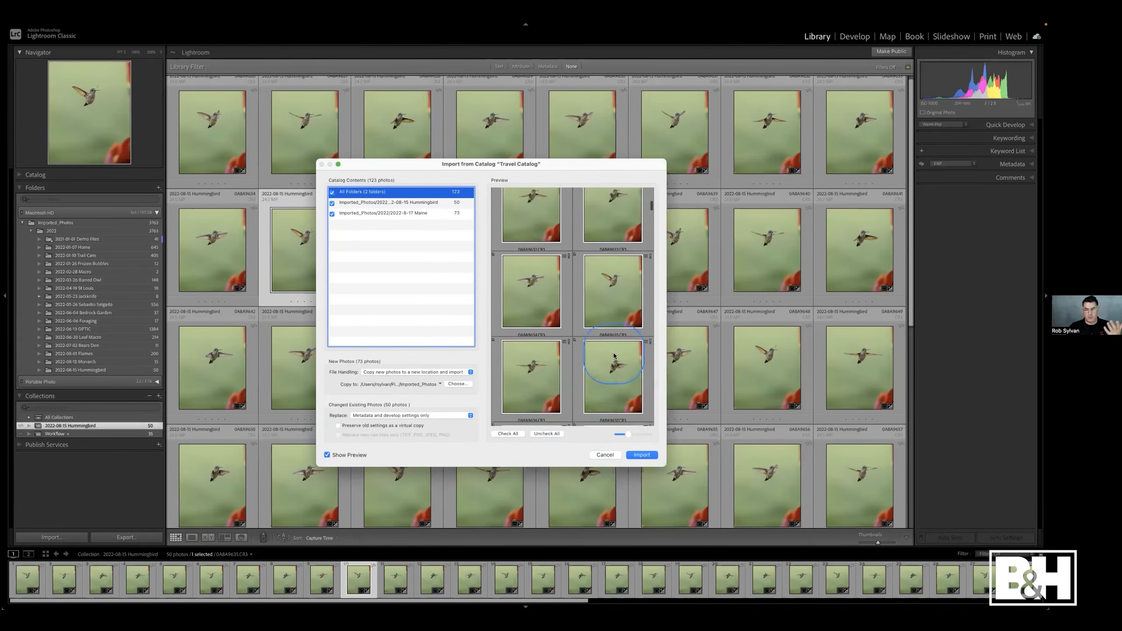
click(641, 455)
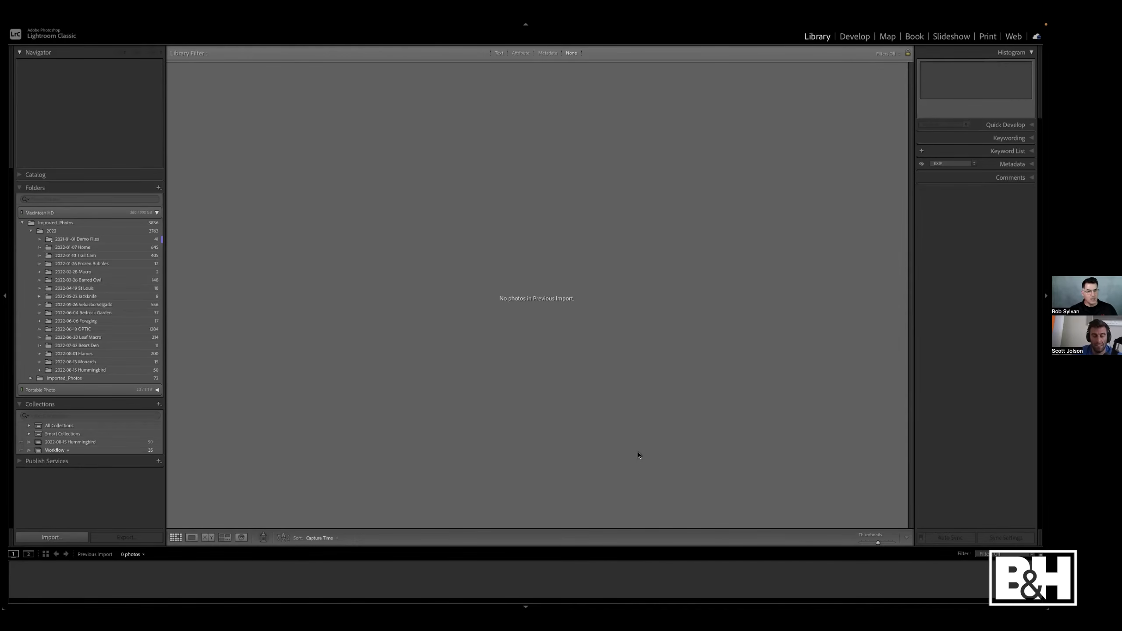
- Move the 2022-8-17 Maine folder from the Portable Photo drive into the 2022 folder on Macintosh HD and remove the emptied portable folder
click(30, 378)
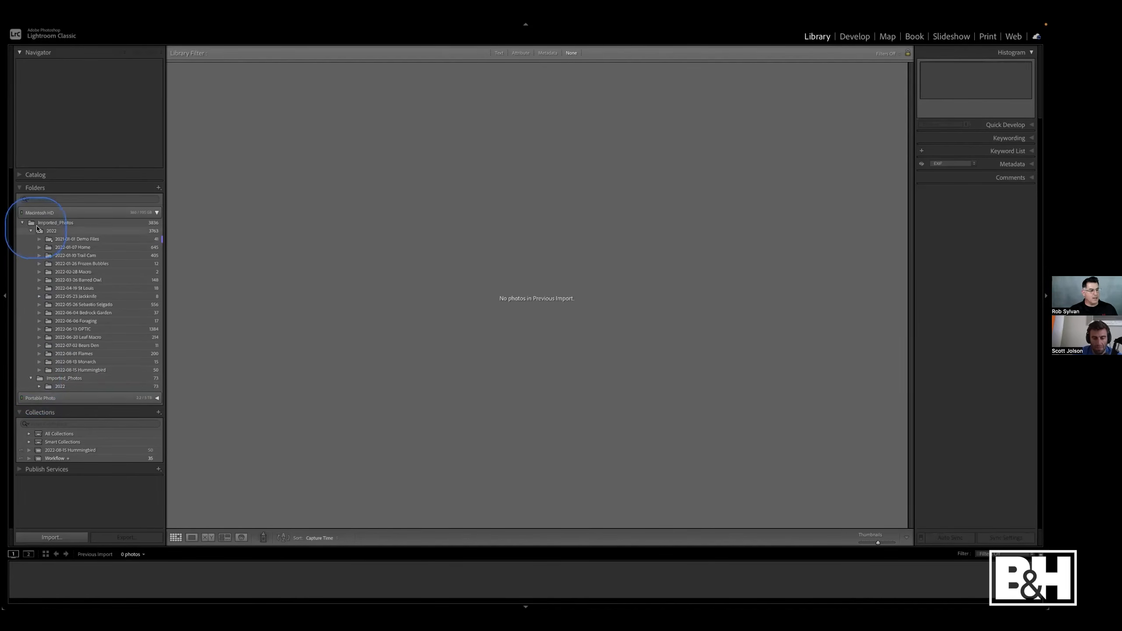
click(38, 386)
click(58, 394)
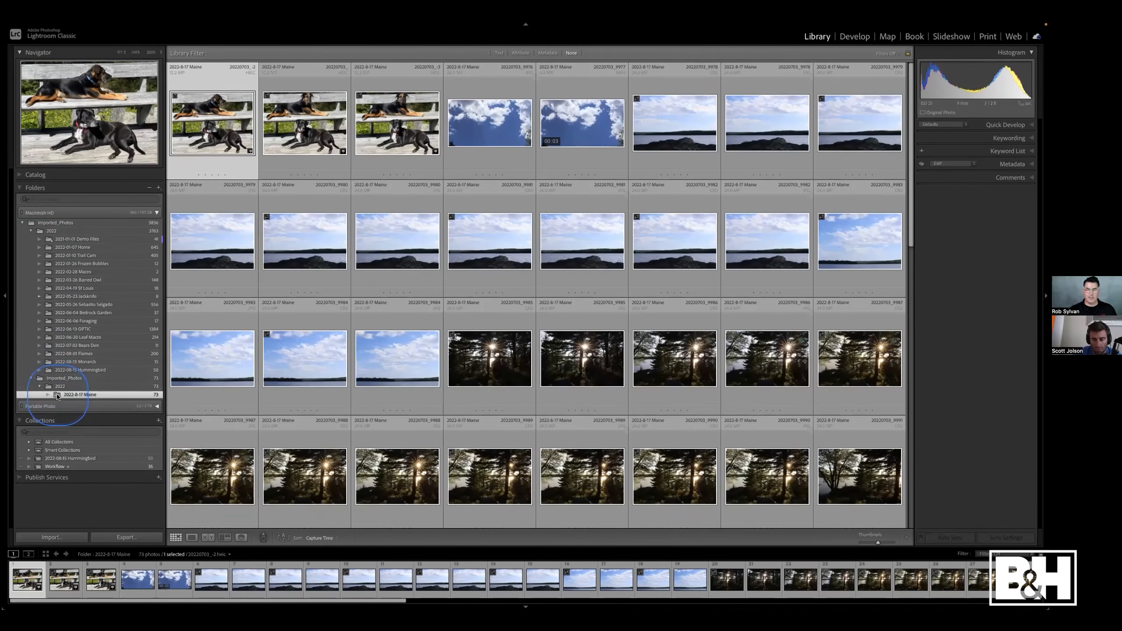
drag(56, 397, 50, 232)
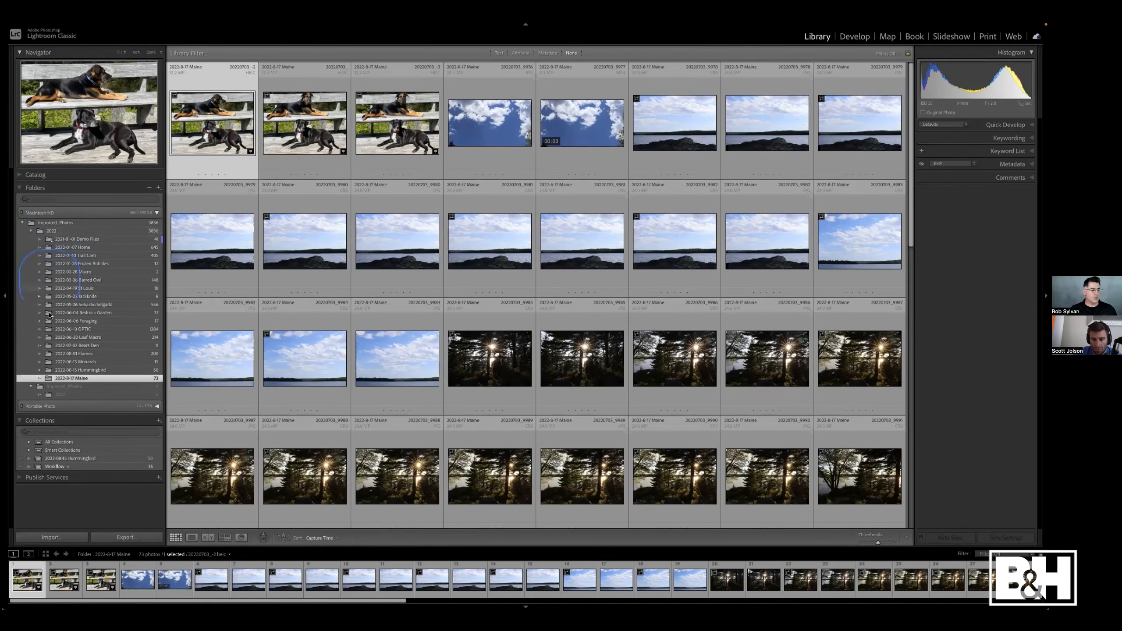
click(58, 395)
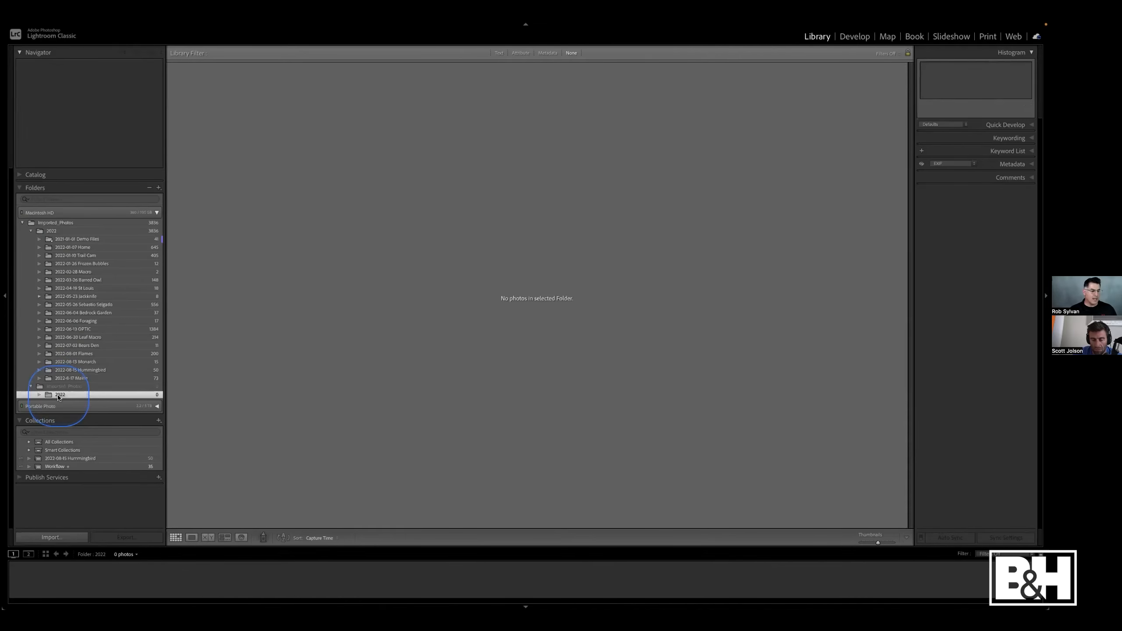
click(149, 188)
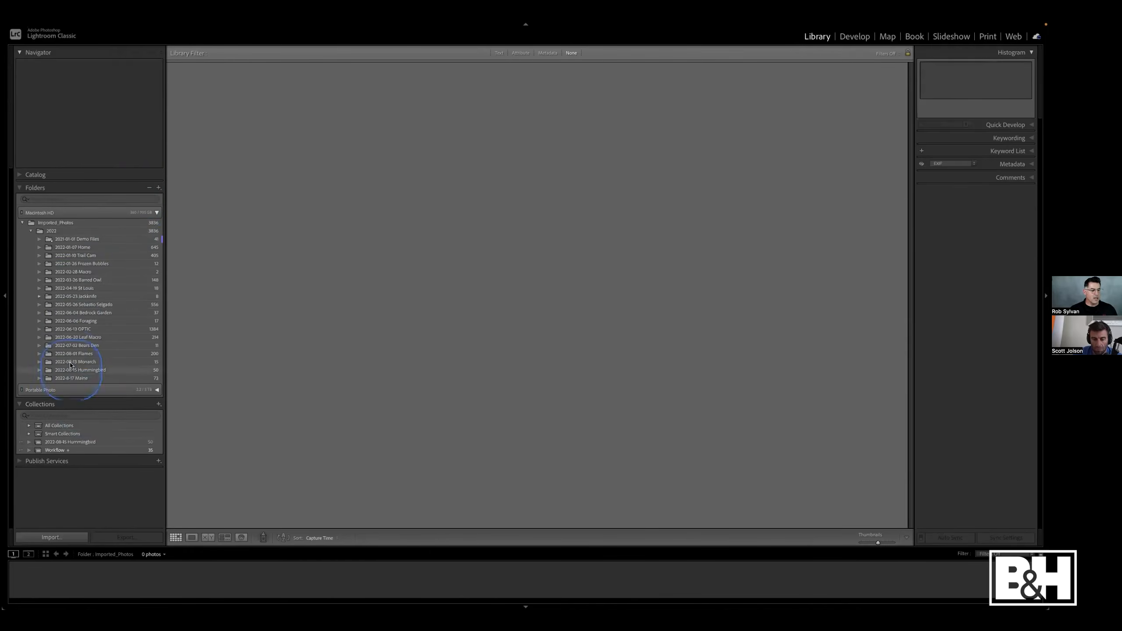
- Browse the merged Maine and Hummingbird folders and inspect the hummingbird photo's masks in Develop before returning to the grid
click(78, 379)
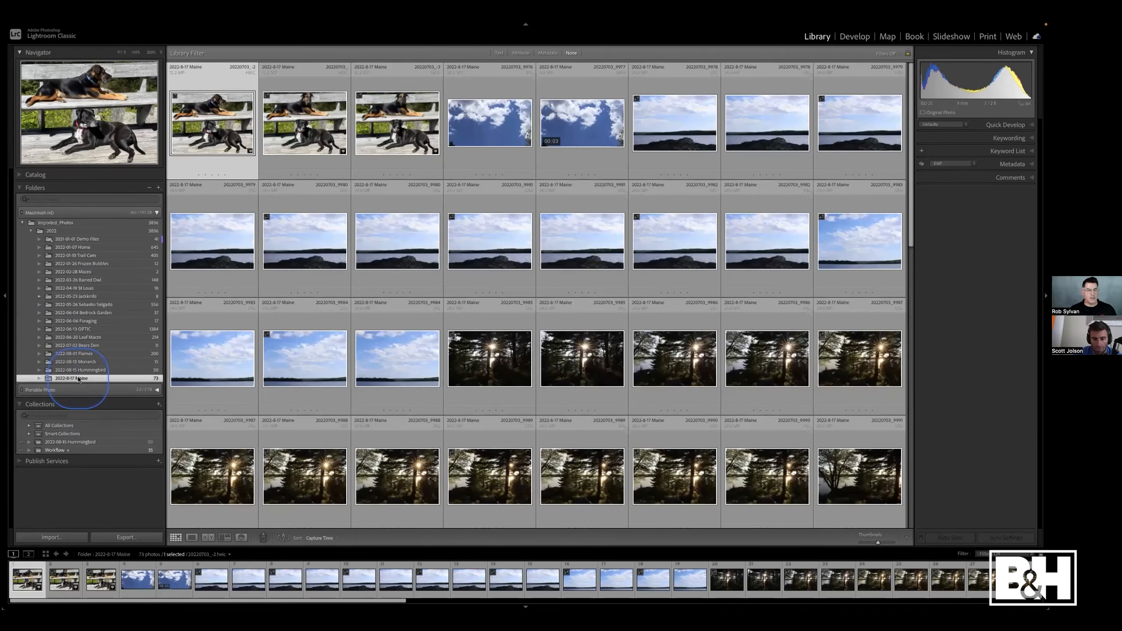
click(82, 370)
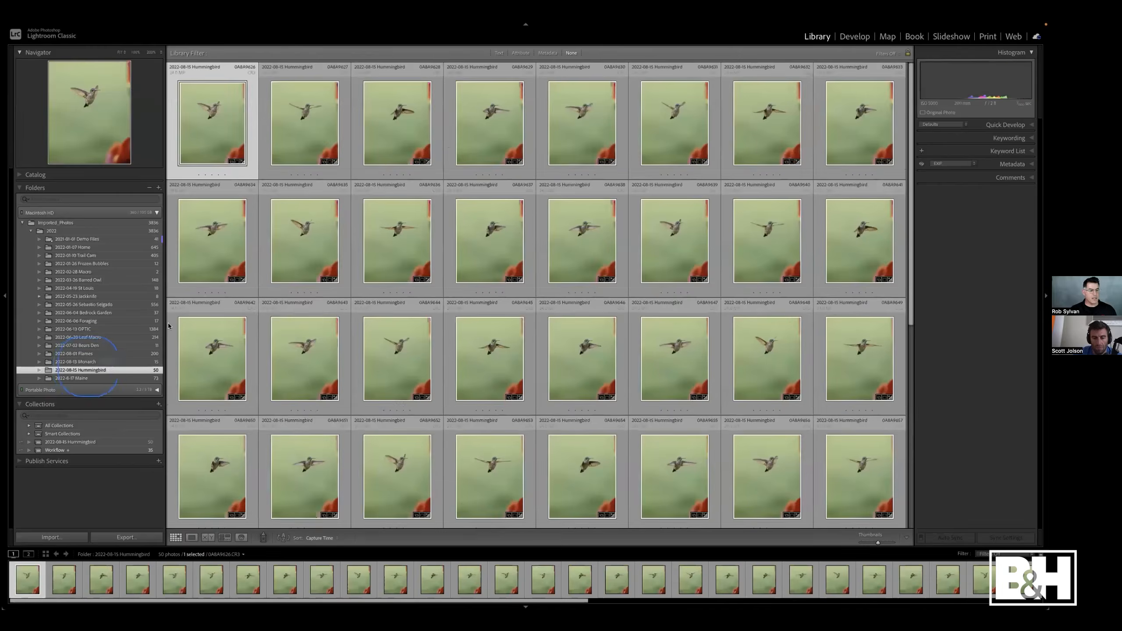
key(d)
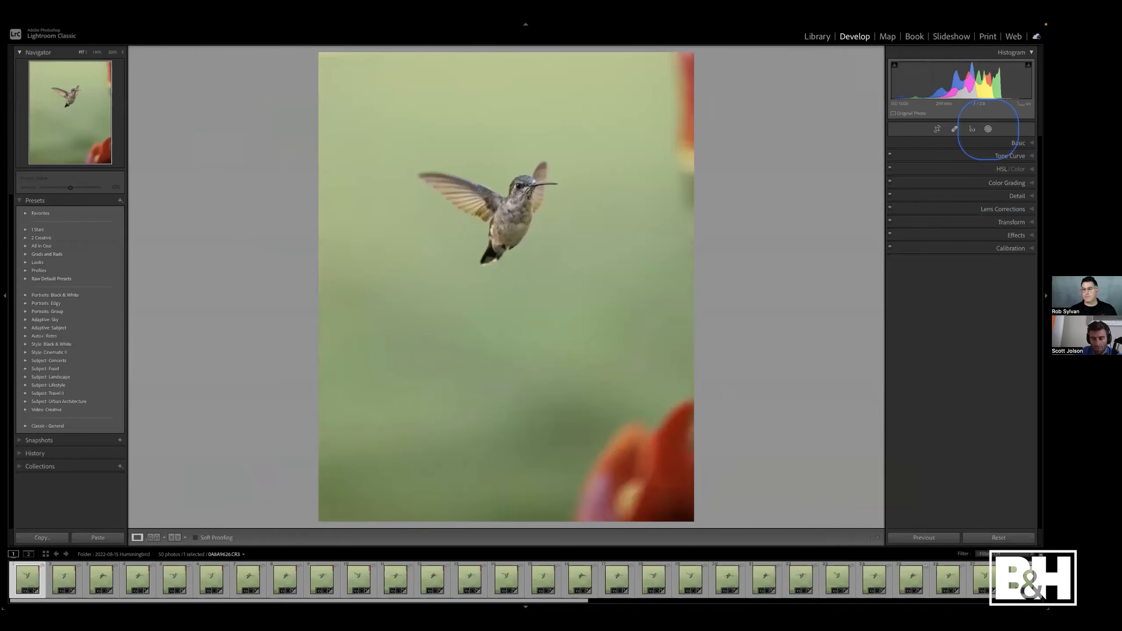
click(989, 129)
click(829, 84)
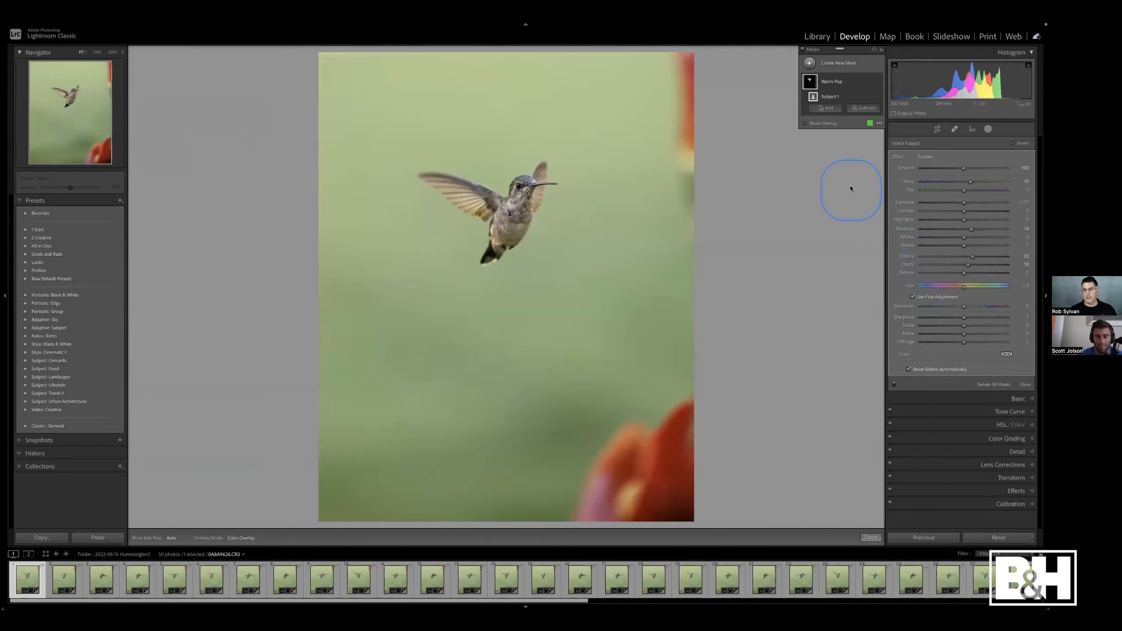
key(g)
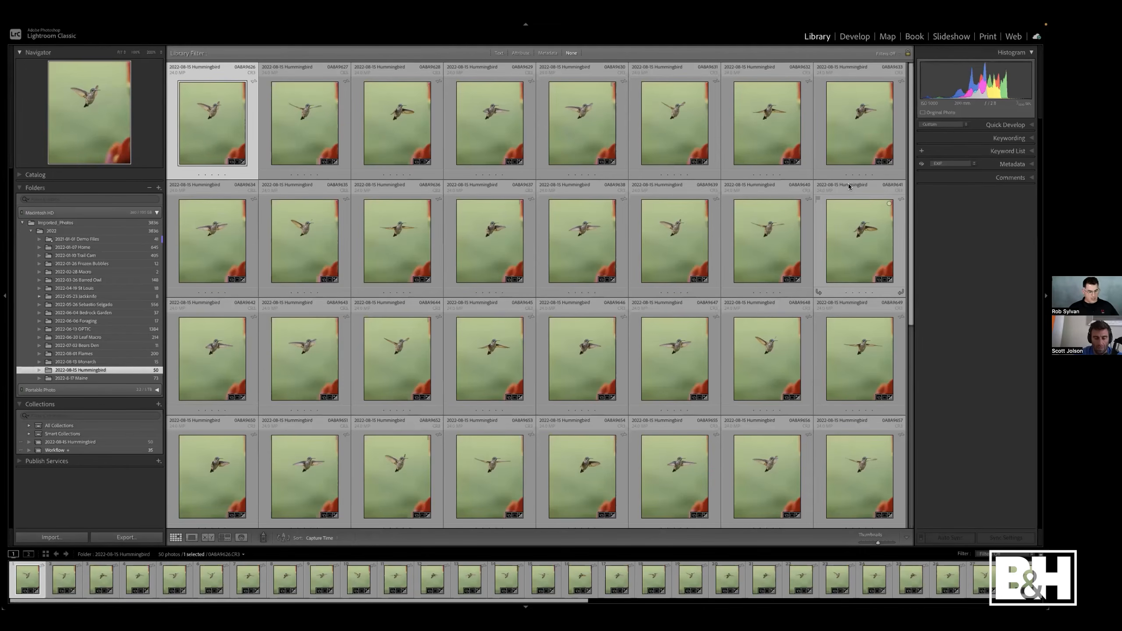
- Switch to the cloud-based Lightroom app and show All Photos
key(super+Tab)
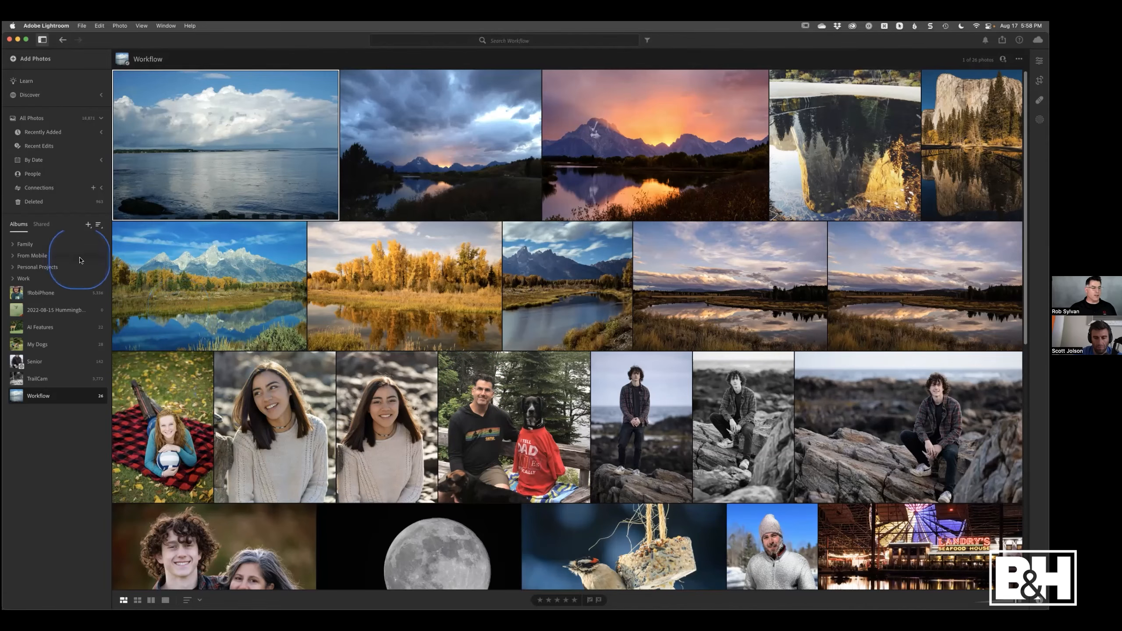
click(82, 122)
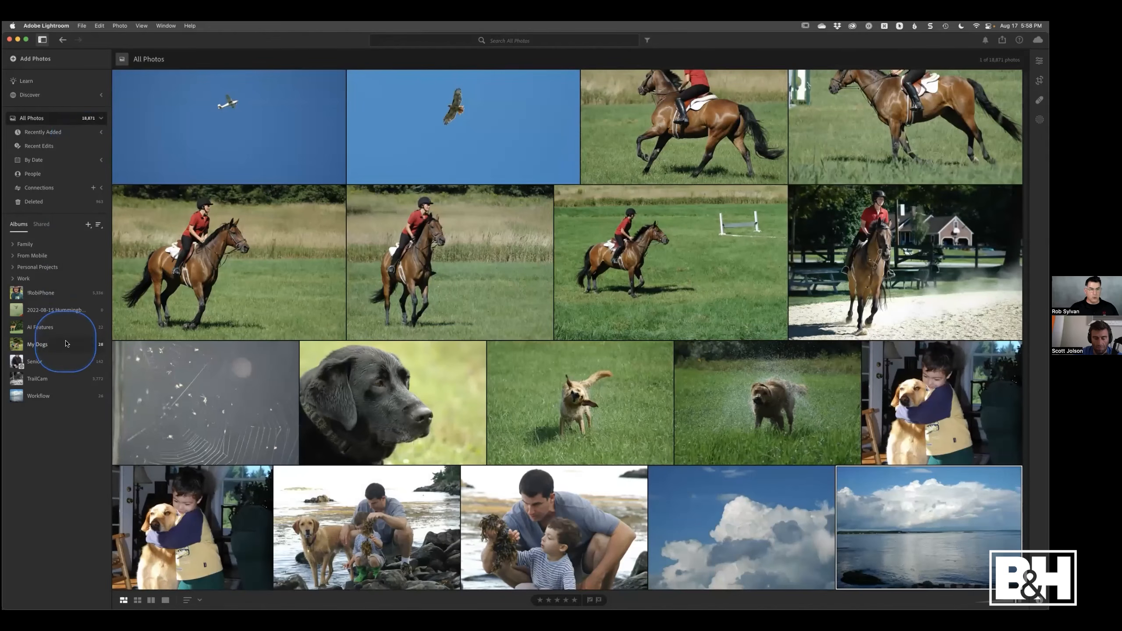
- Switch to the mirrored iPad Lightroom and open a portrait from the Workflow album, then return to the album
key(ctrl+Left)
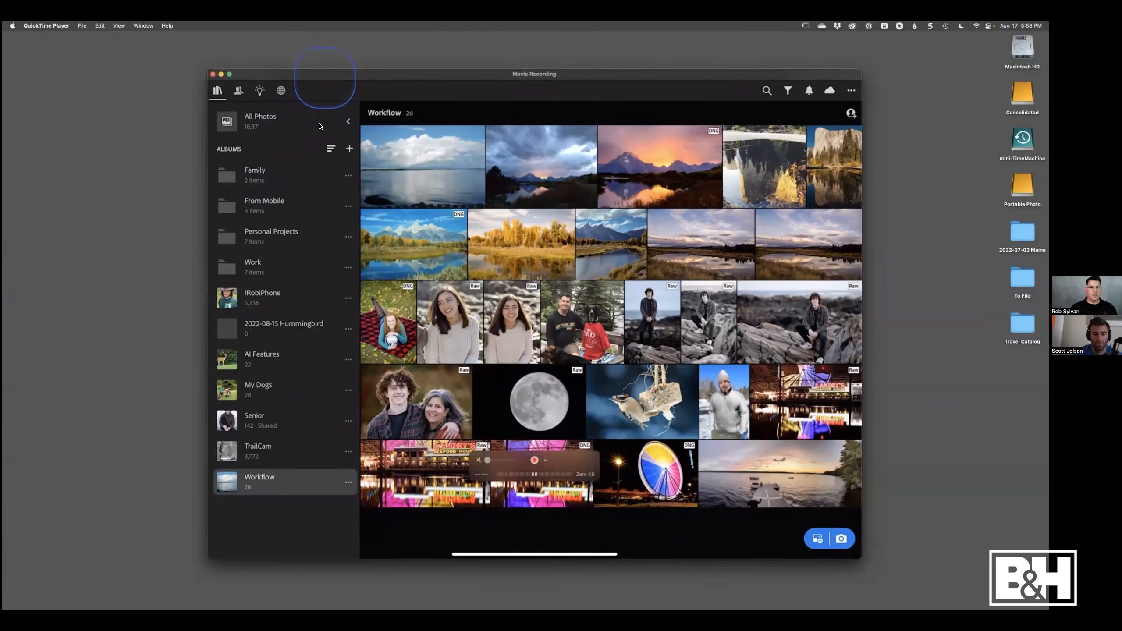
drag(325, 77, 323, 116)
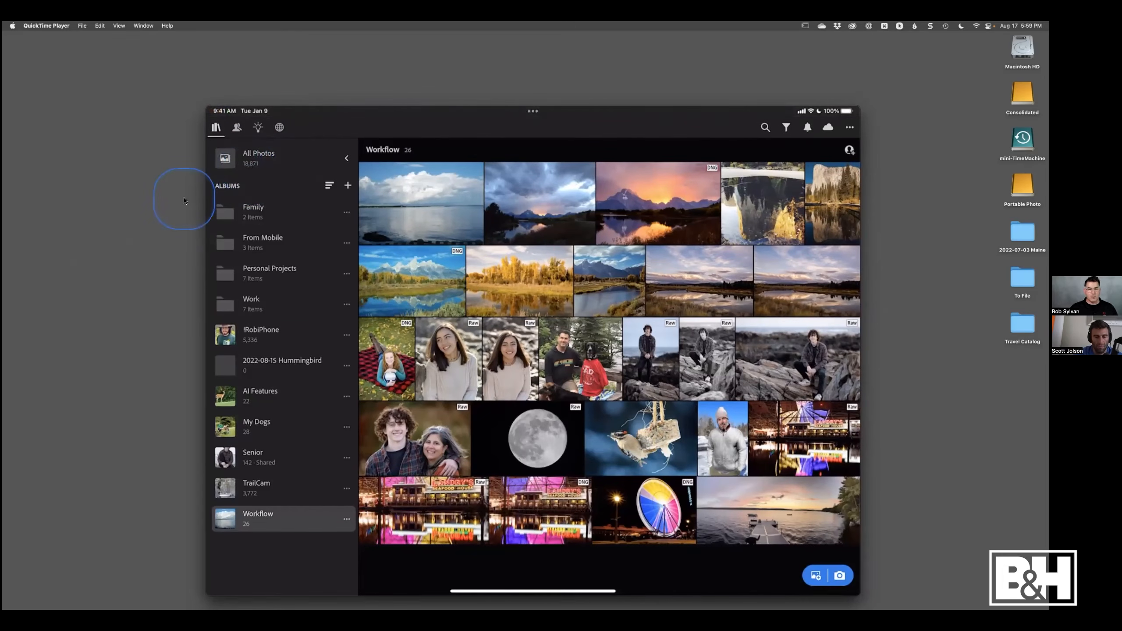
click(440, 368)
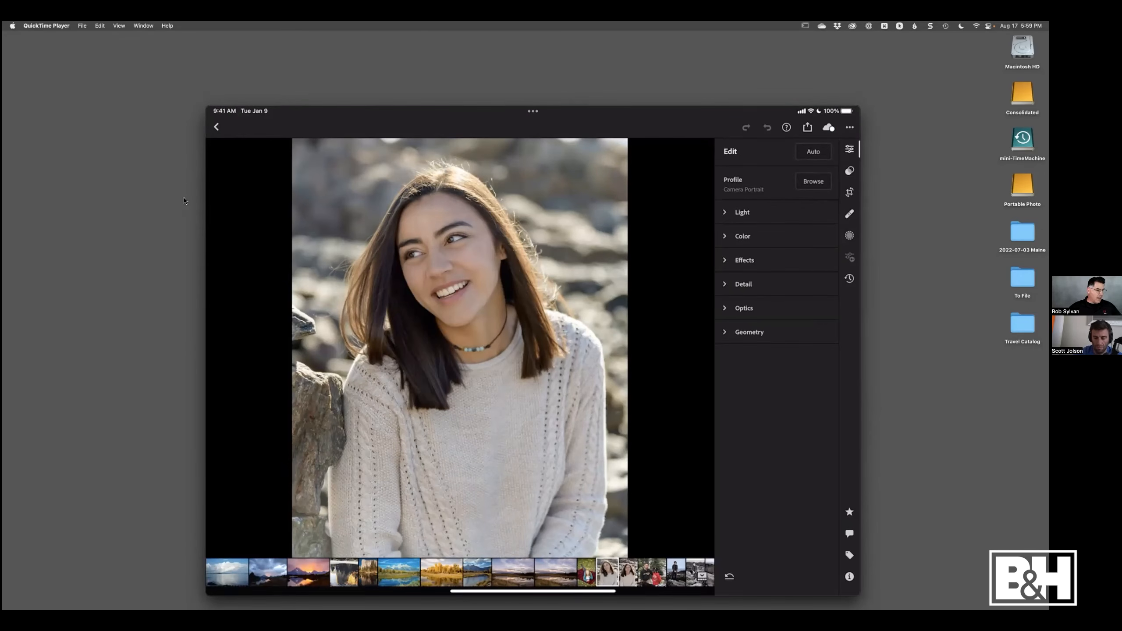
click(216, 127)
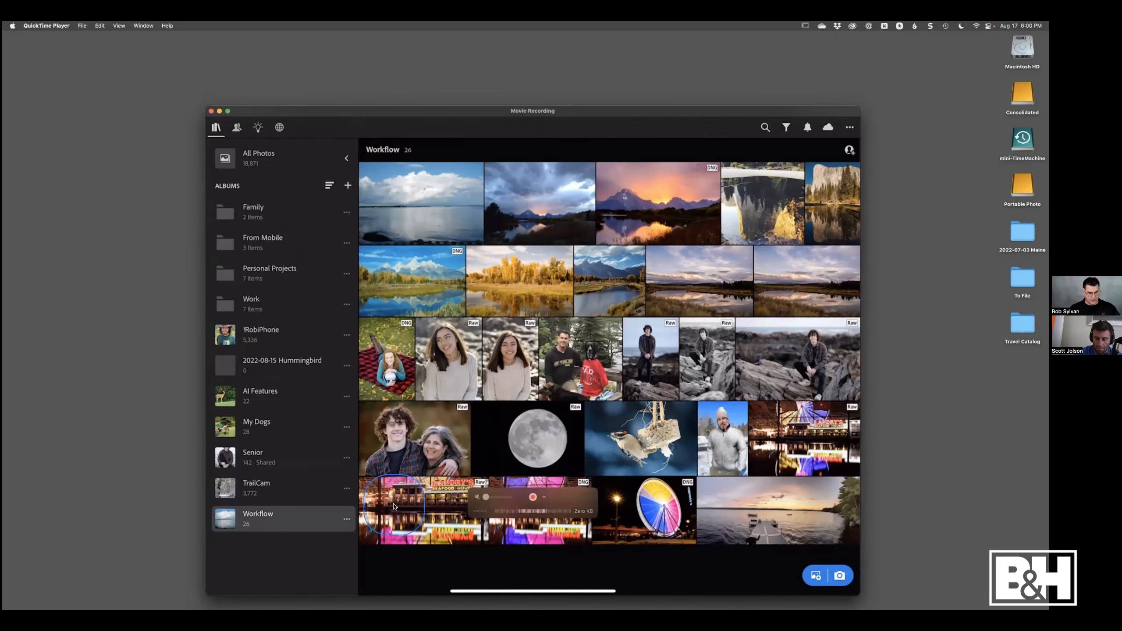
- Return to desktop Lightroom, open the Workflow album's mountain sunset photo for editing and show its Presets panel
key(ctrl+Right)
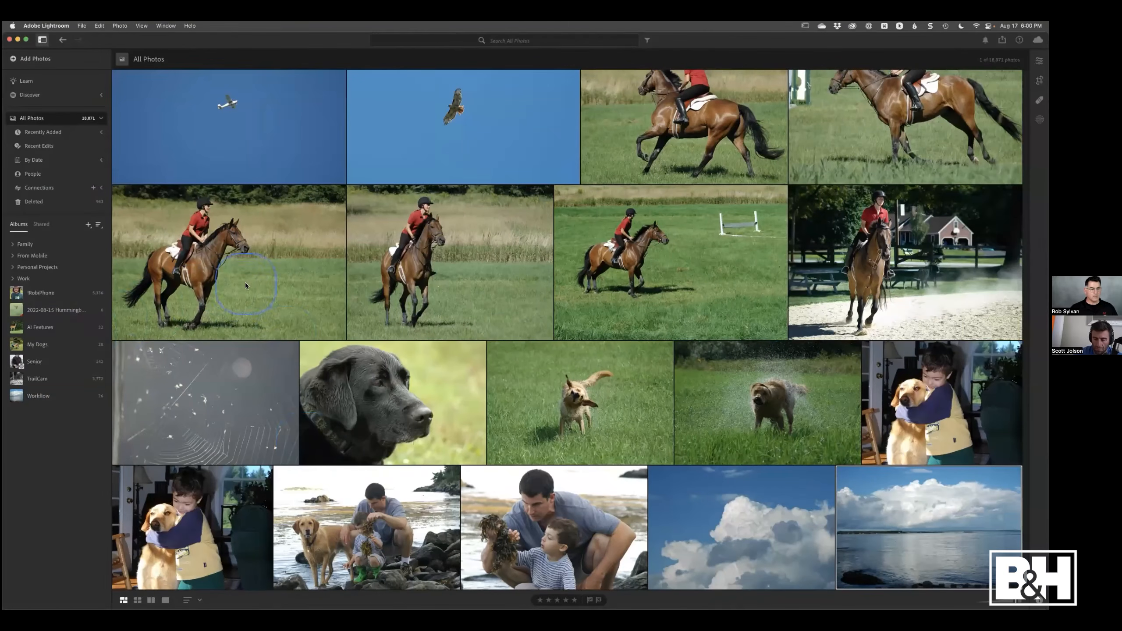
click(44, 396)
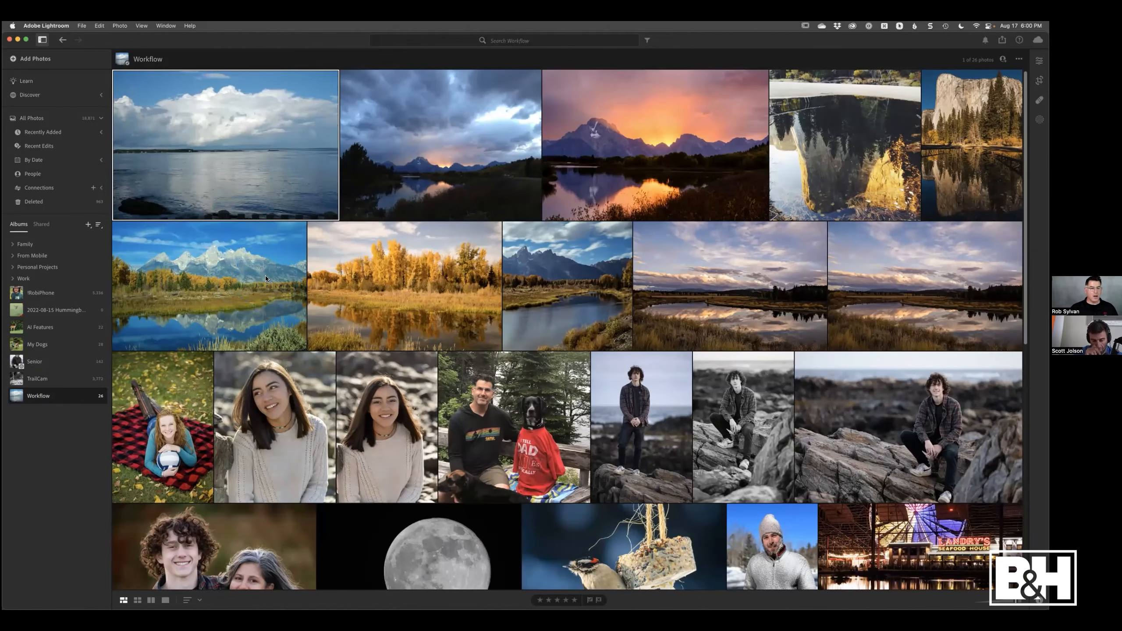
click(627, 138)
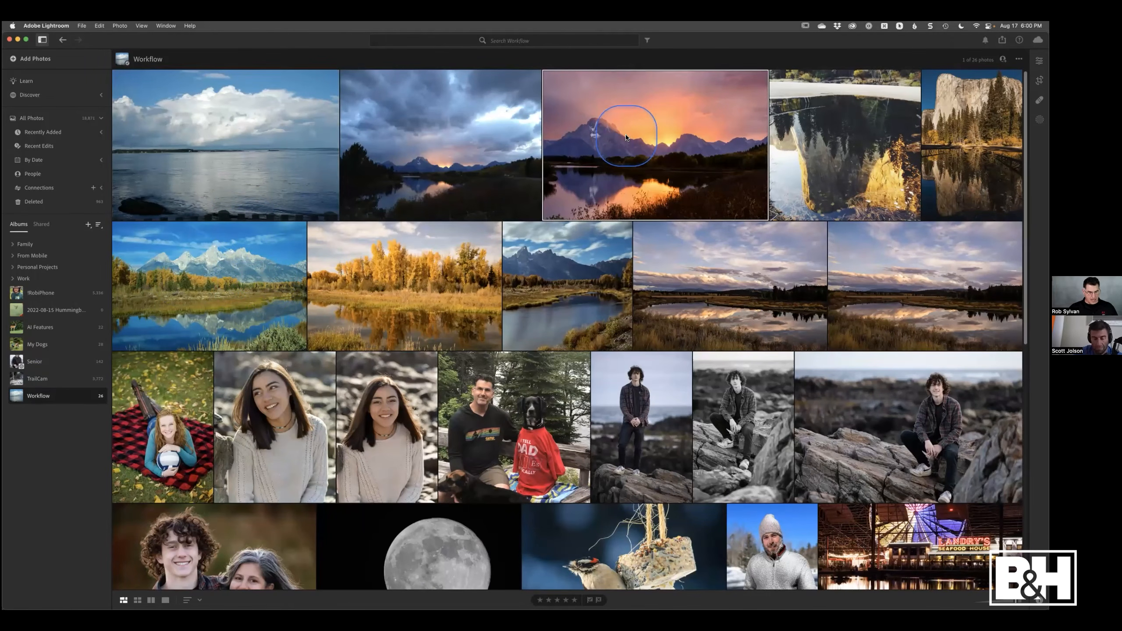
key(e)
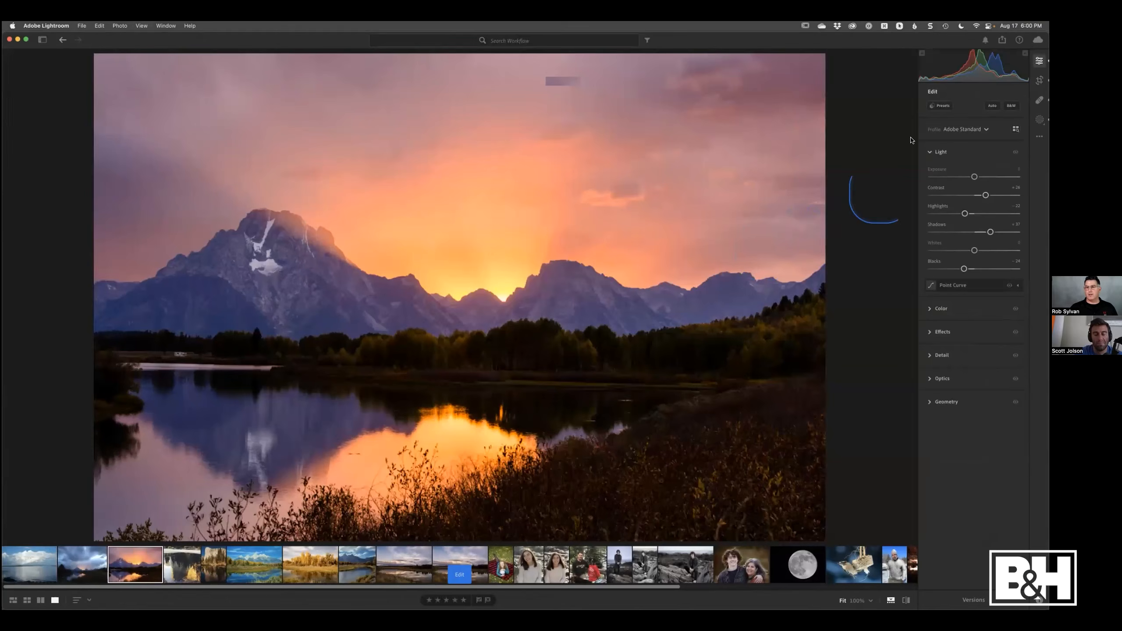
click(937, 106)
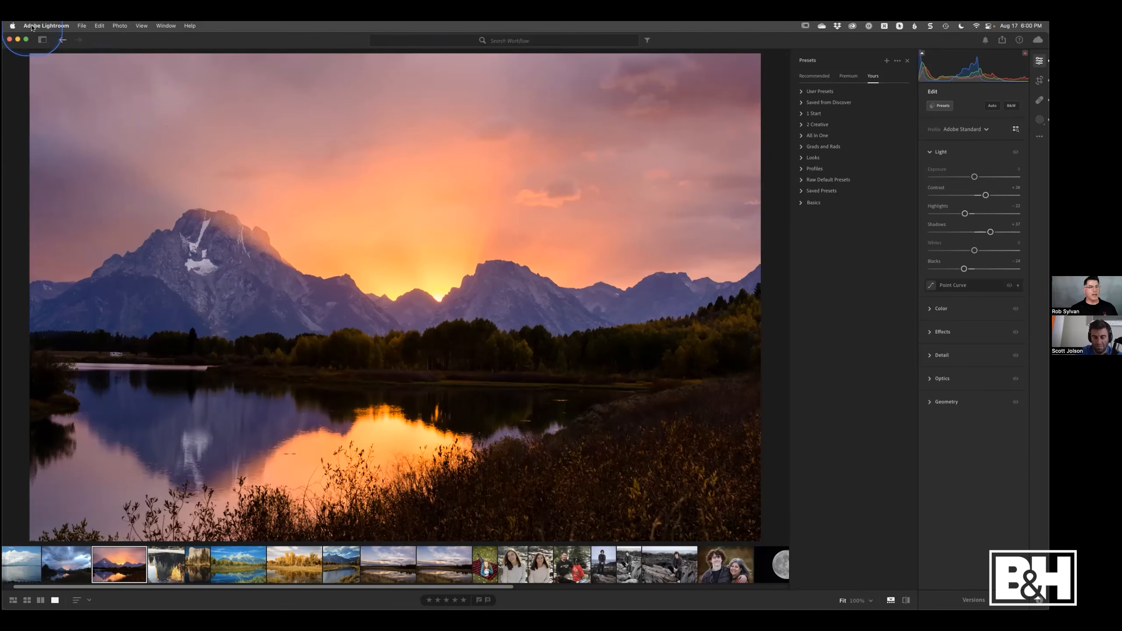
- Open the app's Preferences and review the Import settings for copyright and raw defaults, then cancel
click(46, 25)
click(39, 50)
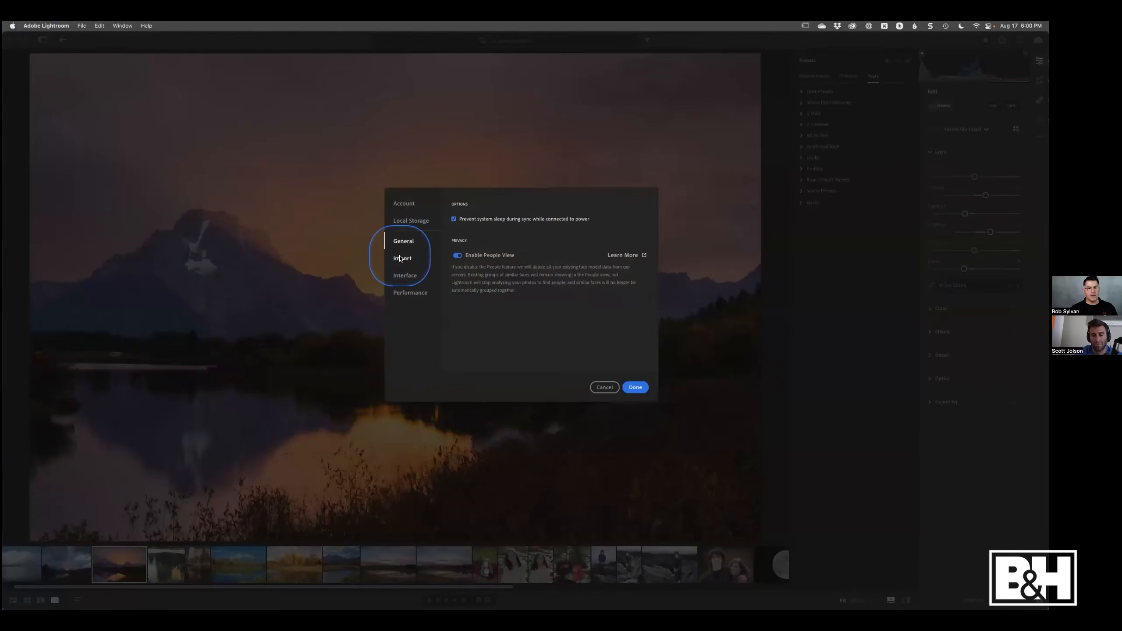
click(401, 258)
click(480, 233)
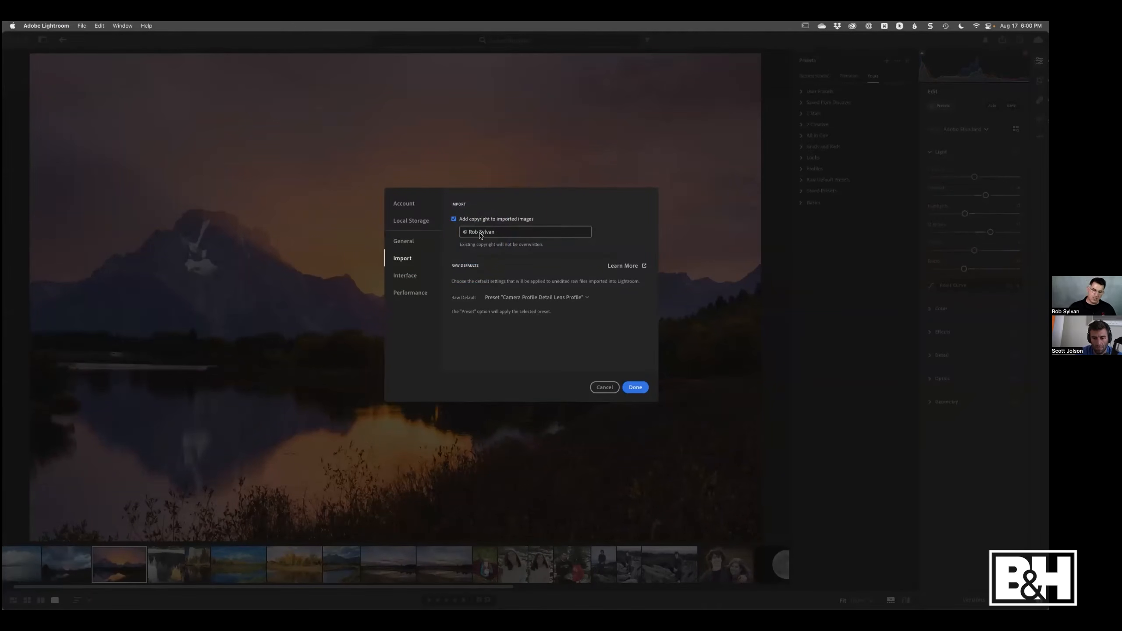
click(478, 235)
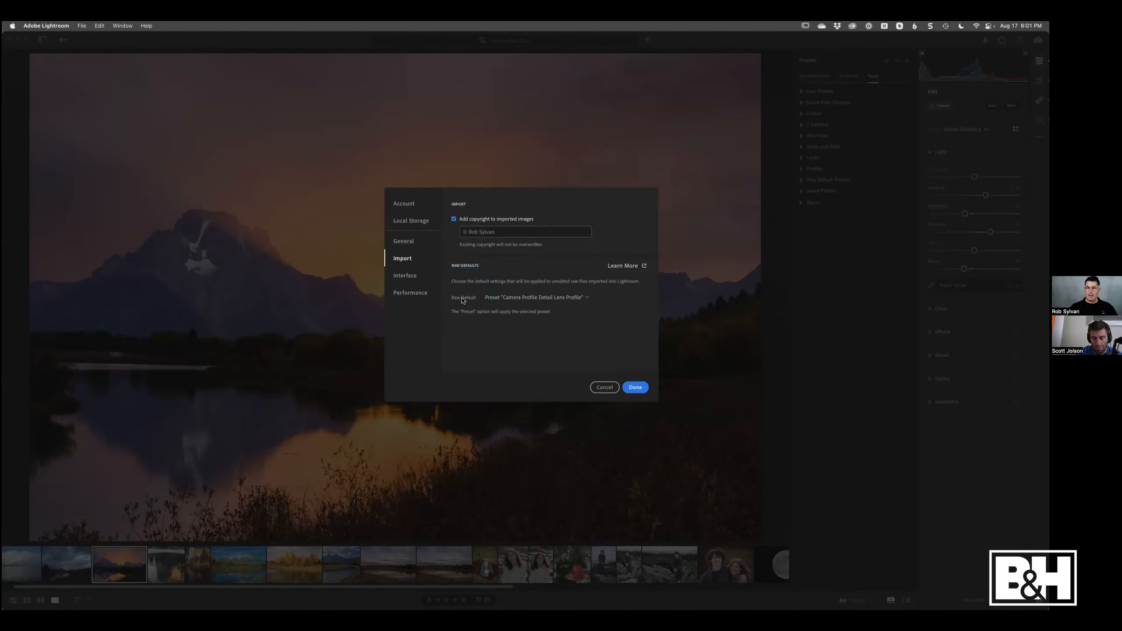
click(596, 387)
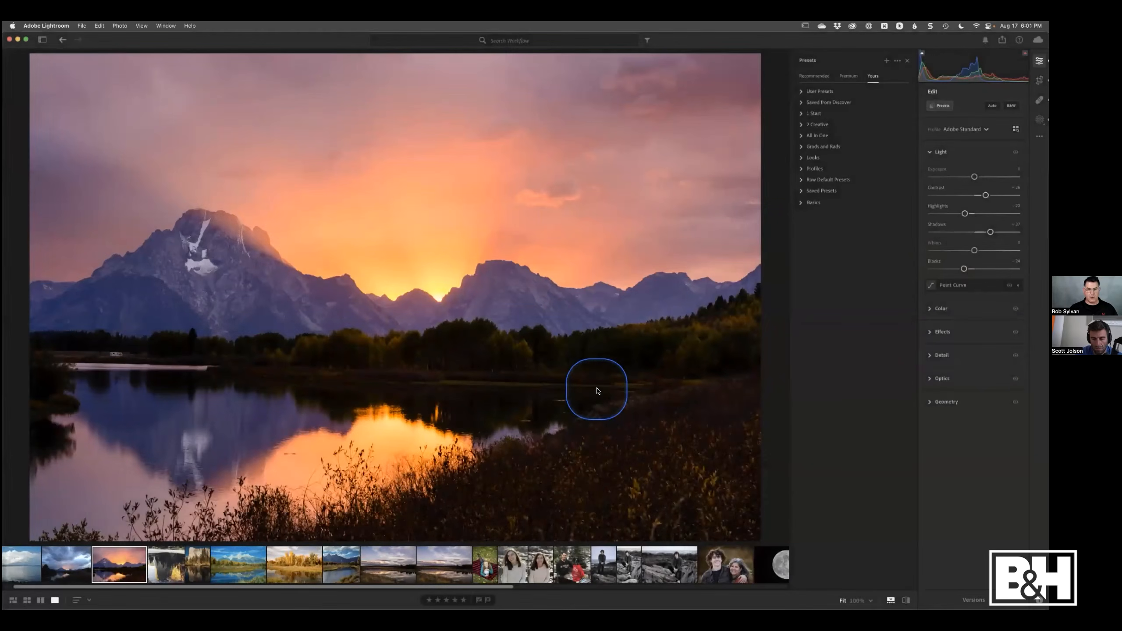
- Return to the Workflow album grid, then switch desktops back to Lightroom Classic
key(g)
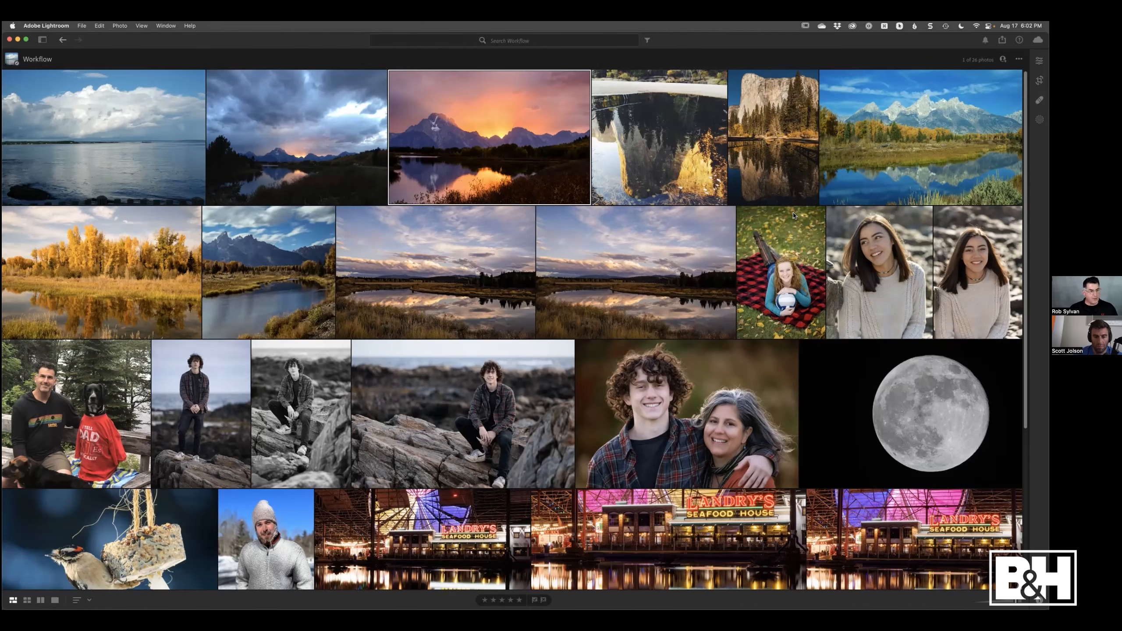
click(794, 215)
key(ctrl+Left)
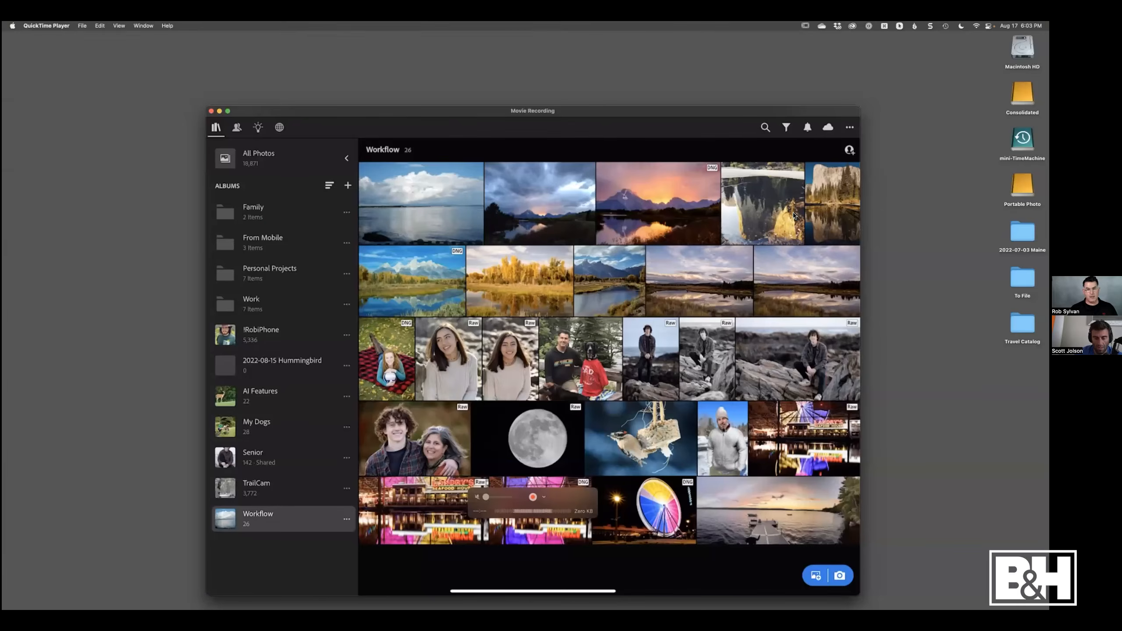
key(ctrl+Right)
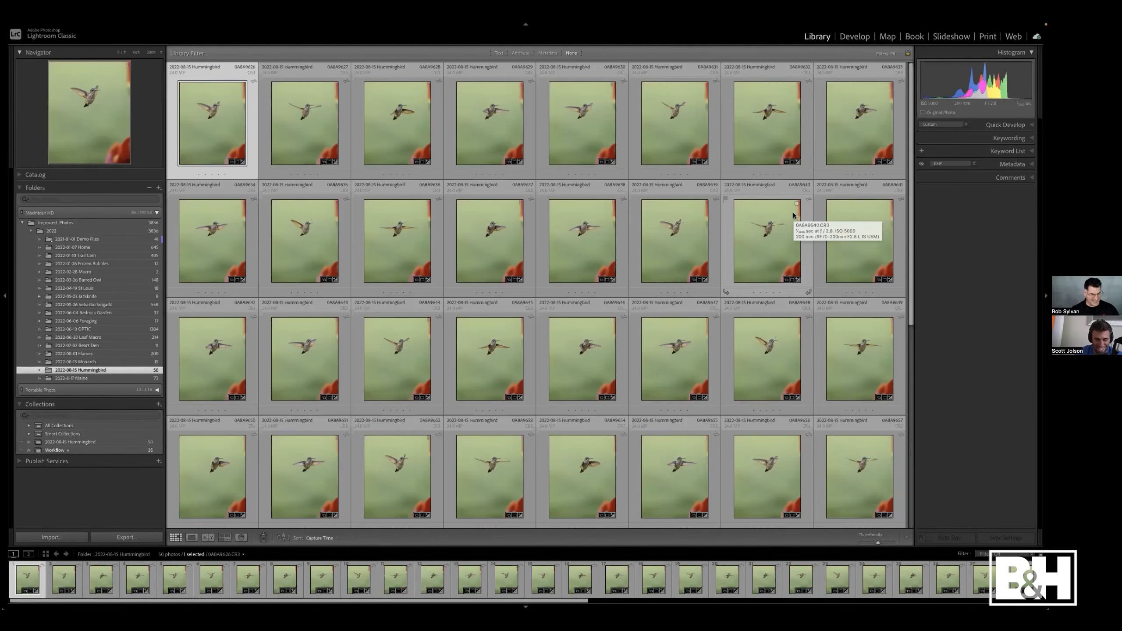
- Switch to the browser and scroll through the B&H Event Space links page, then return to Lightroom Classic
key(super+Tab)
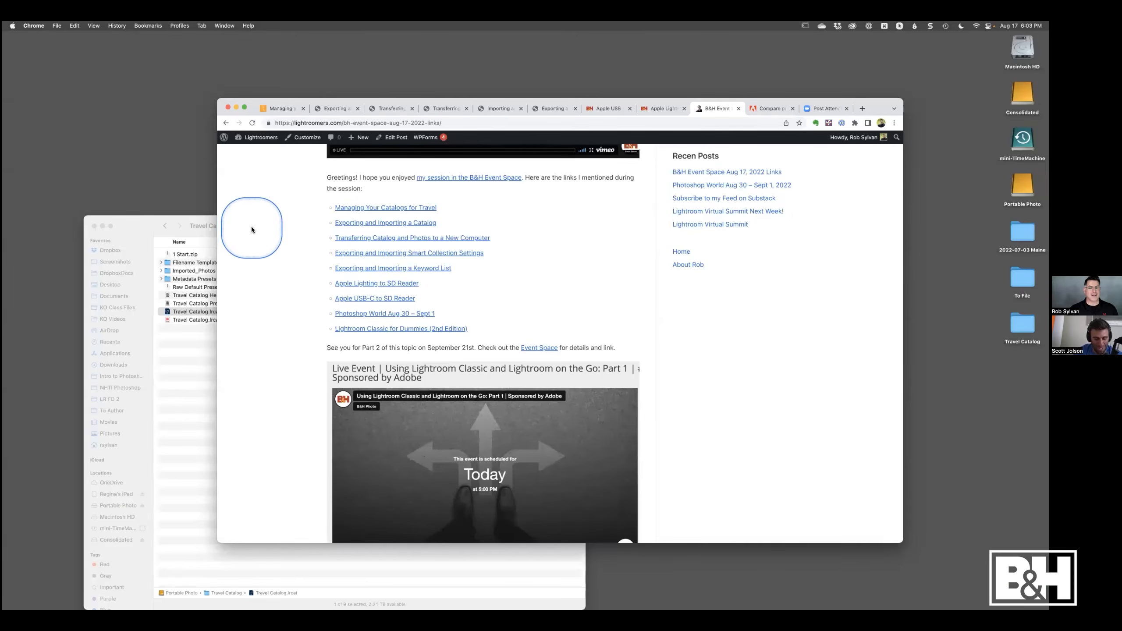
scroll(251, 229, up, 5)
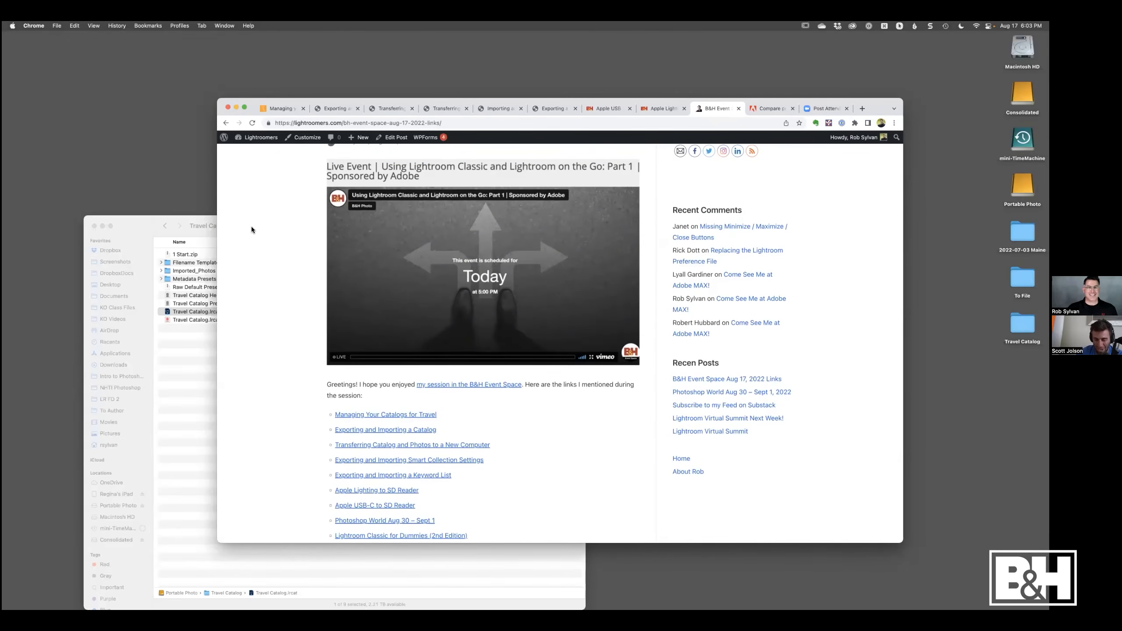
scroll(251, 229, up, 3)
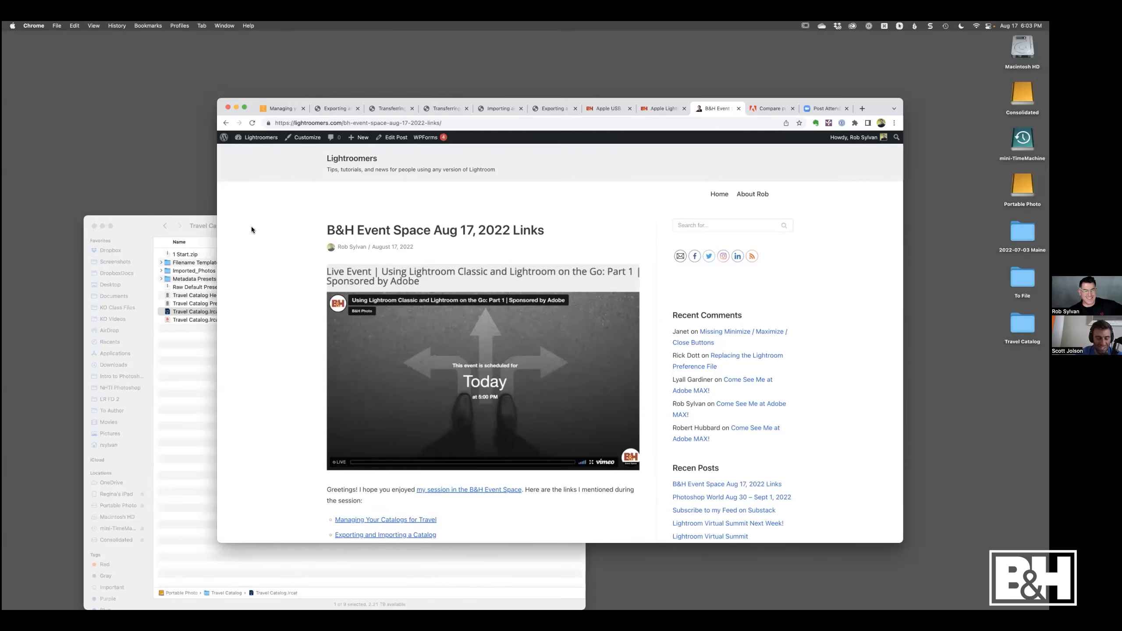
scroll(251, 229, down, 2)
scroll(252, 229, down, 3)
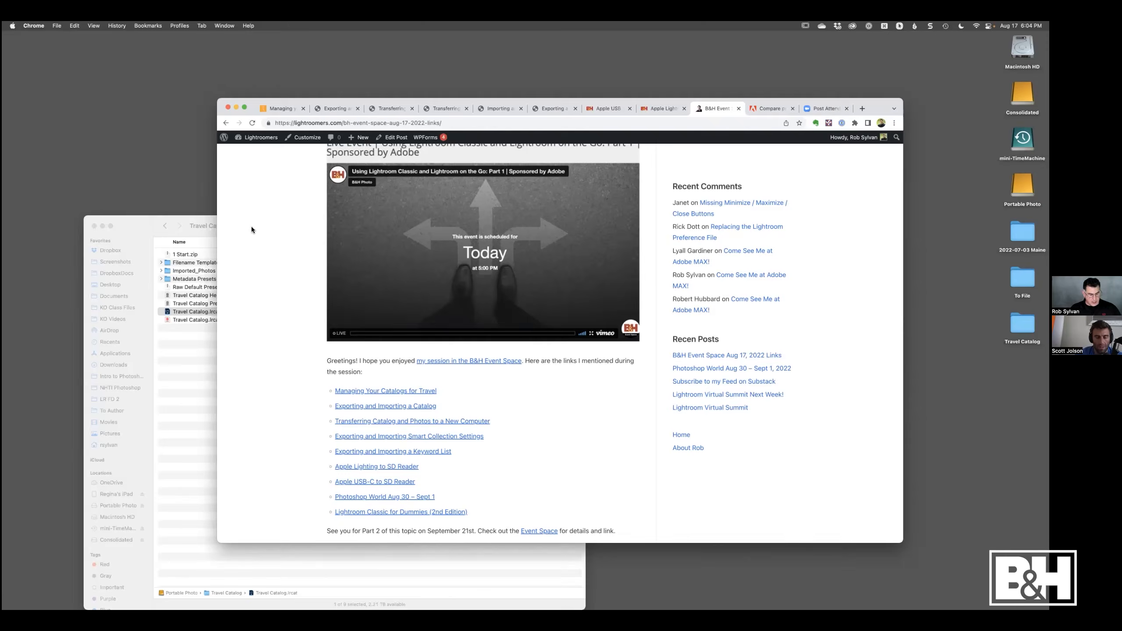
key(super+Tab)
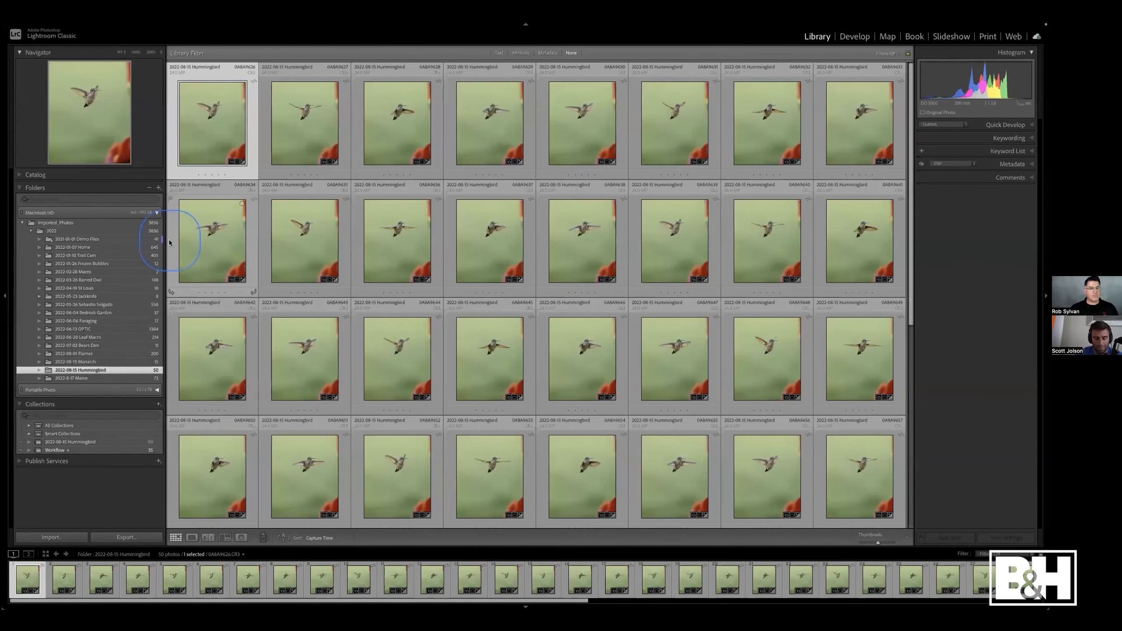
- Compare the 2022-08-15 Hummingbird collection with the 2022-08-15 Hummingbird folder
click(86, 372)
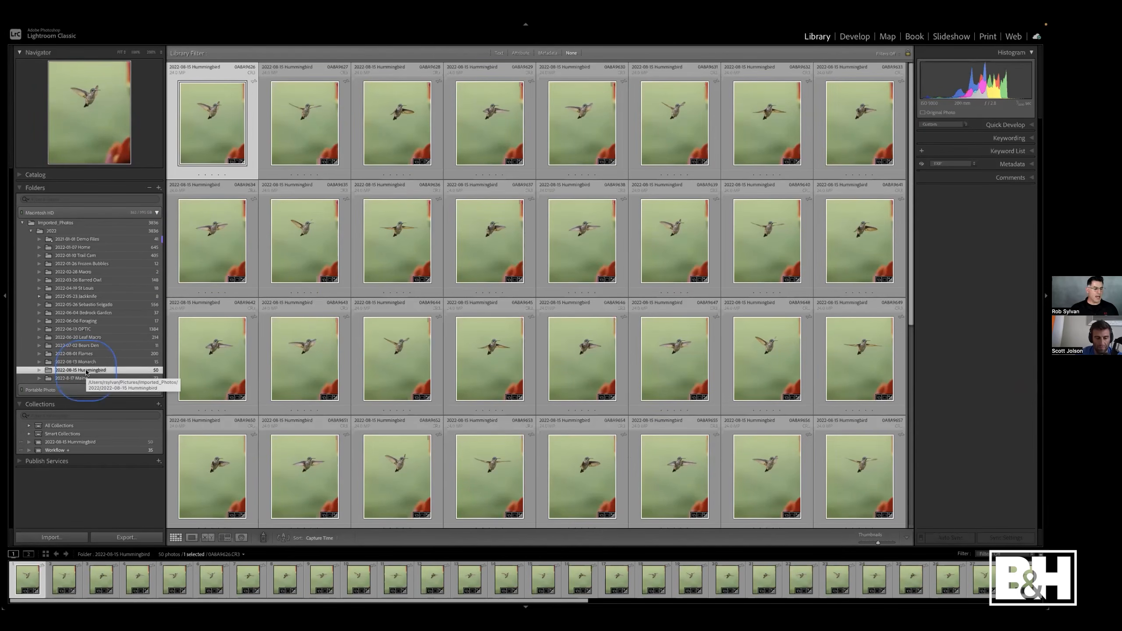
click(79, 442)
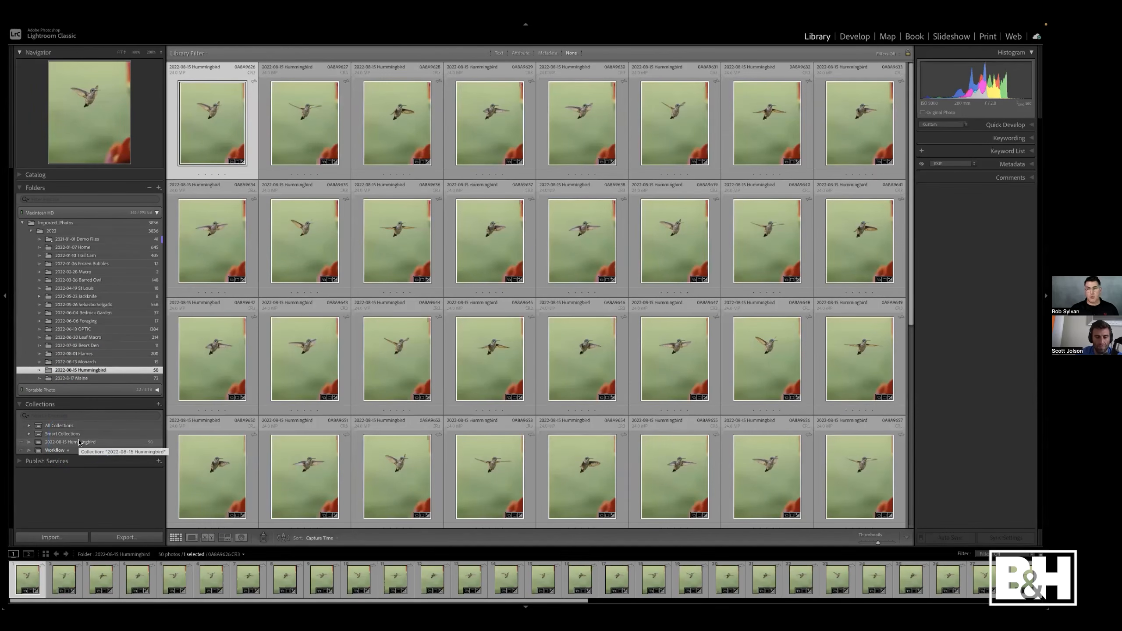
click(79, 442)
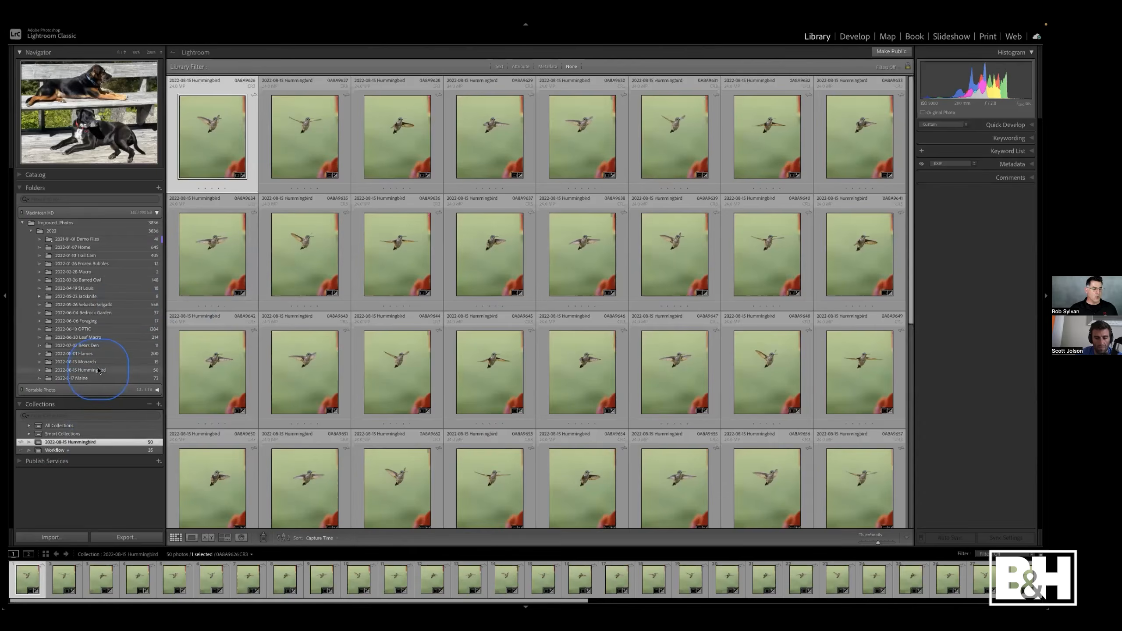
click(79, 370)
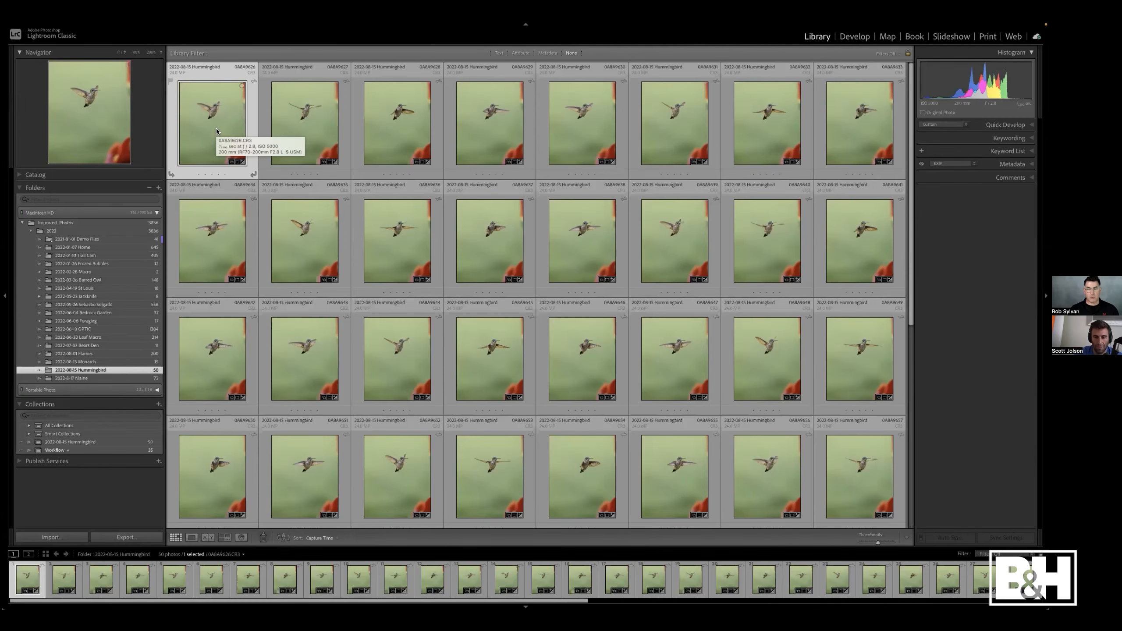
- Open the first hummingbird photo with Spot Removal, enlarge the brush, and heal away the hummingbird
key(q)
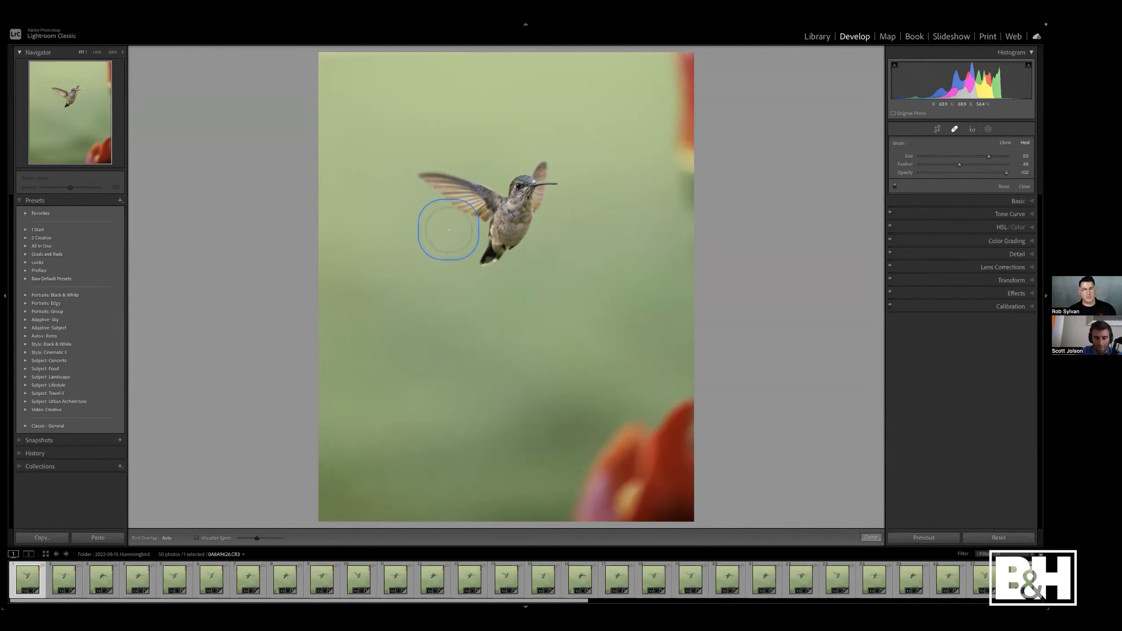
scroll(448, 229, up, 5)
scroll(446, 228, up, 2)
scroll(493, 211, up, 1)
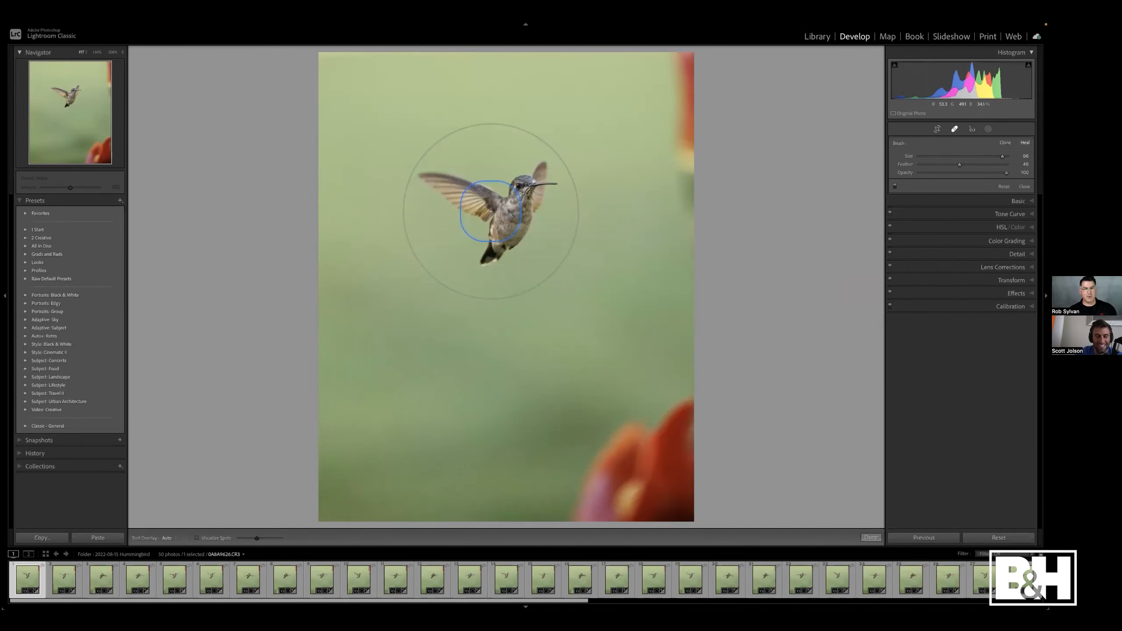
click(490, 211)
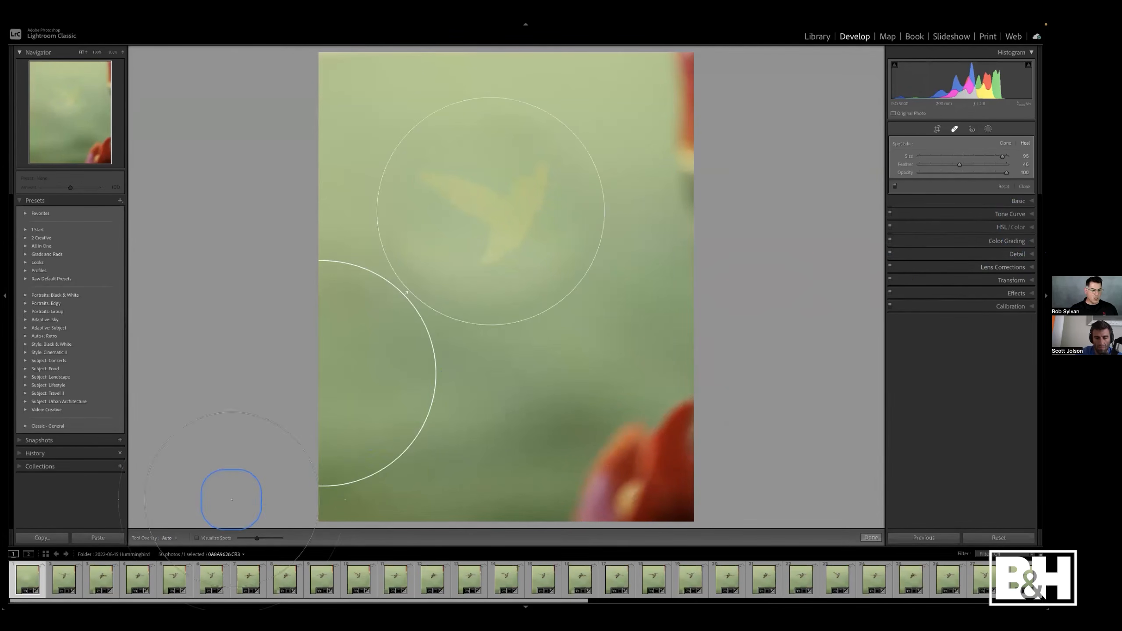
- Toggle the spot overlay's visibility and switch the Tool Overlay to Always and back to Auto
click(173, 538)
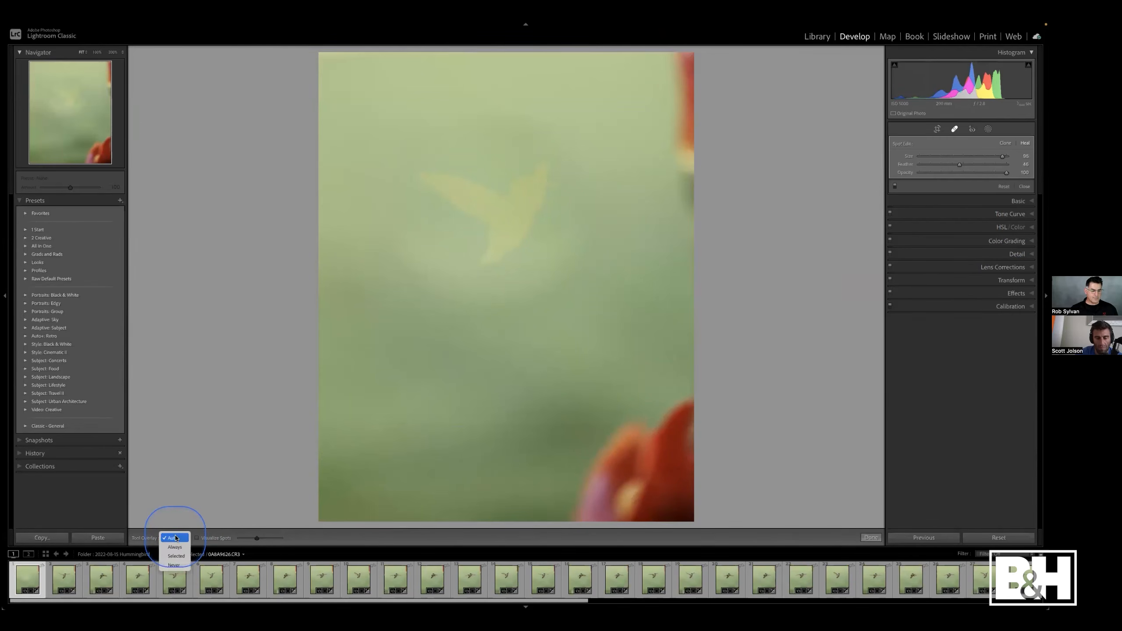
click(226, 430)
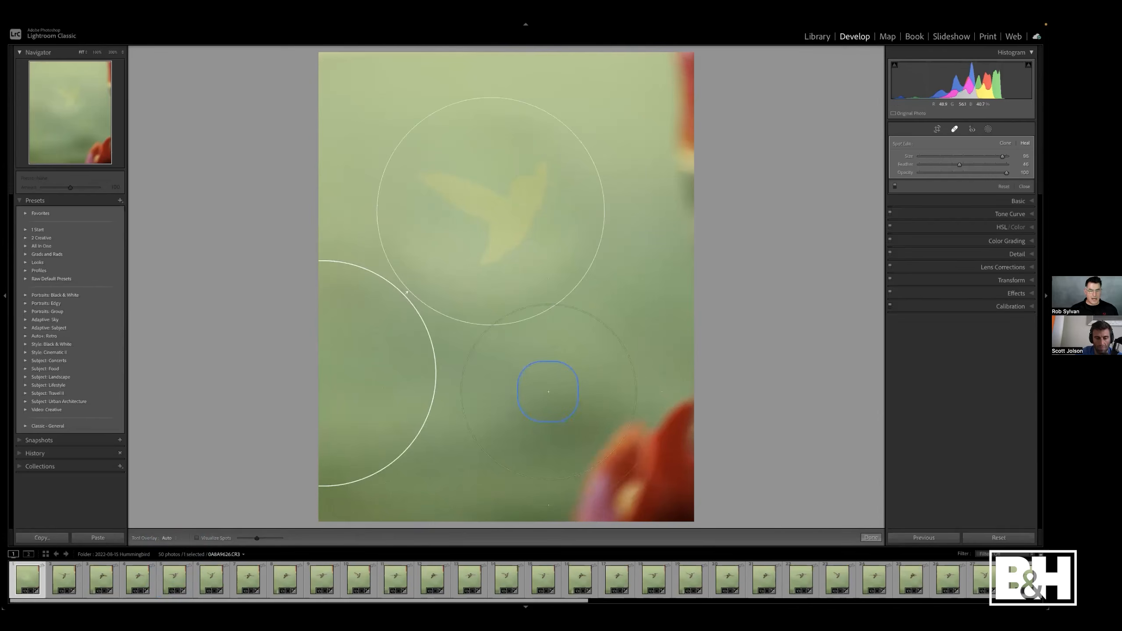
key(h)
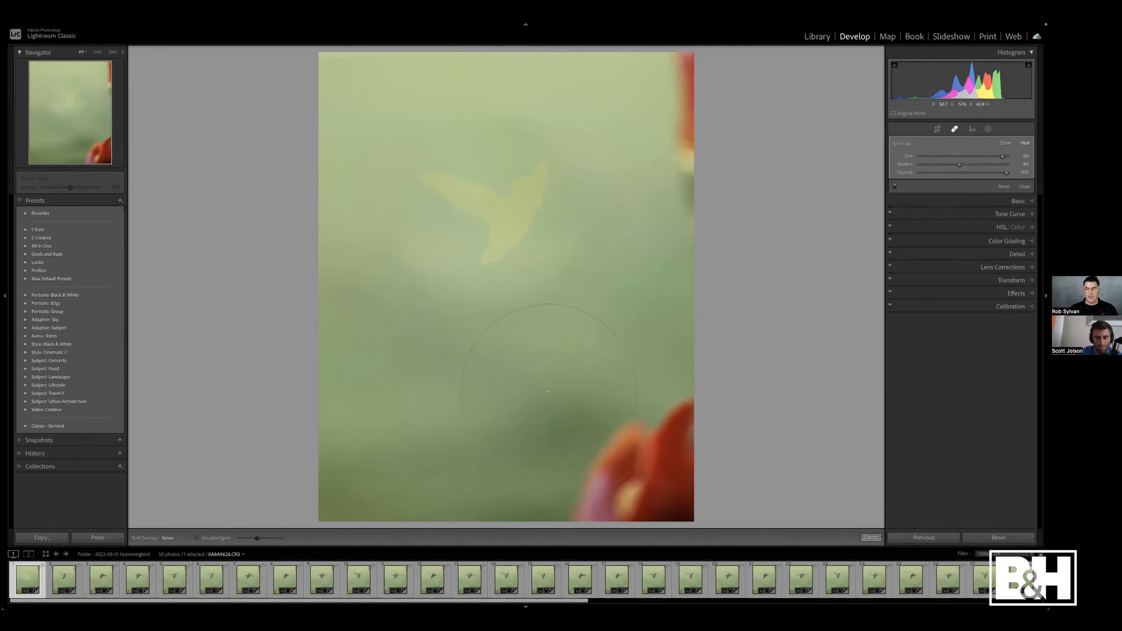
key(h)
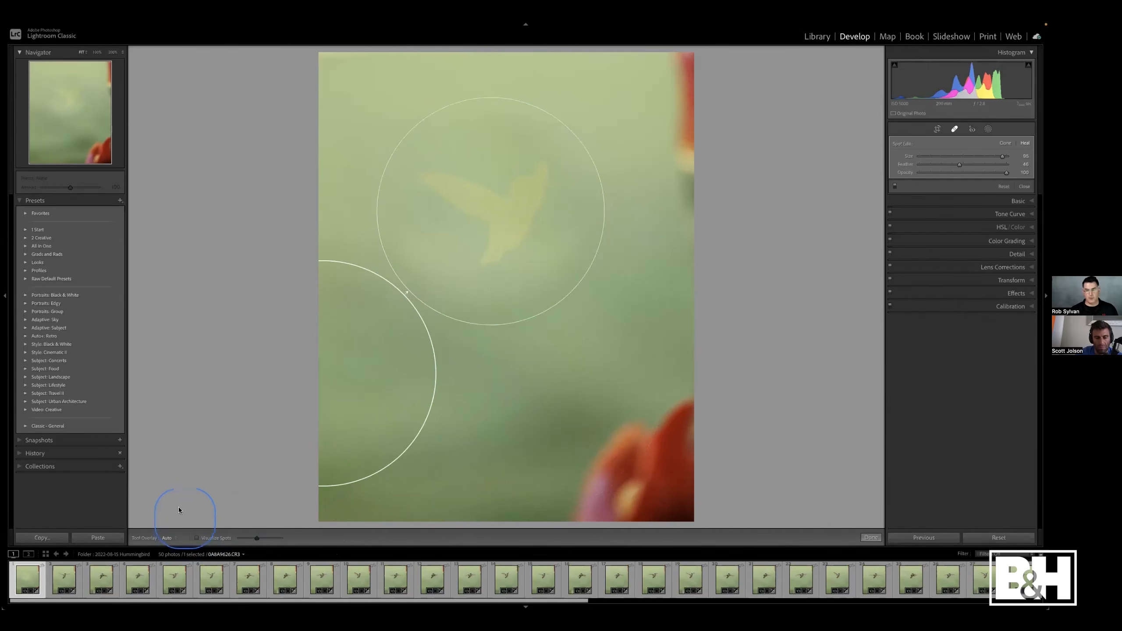
click(167, 538)
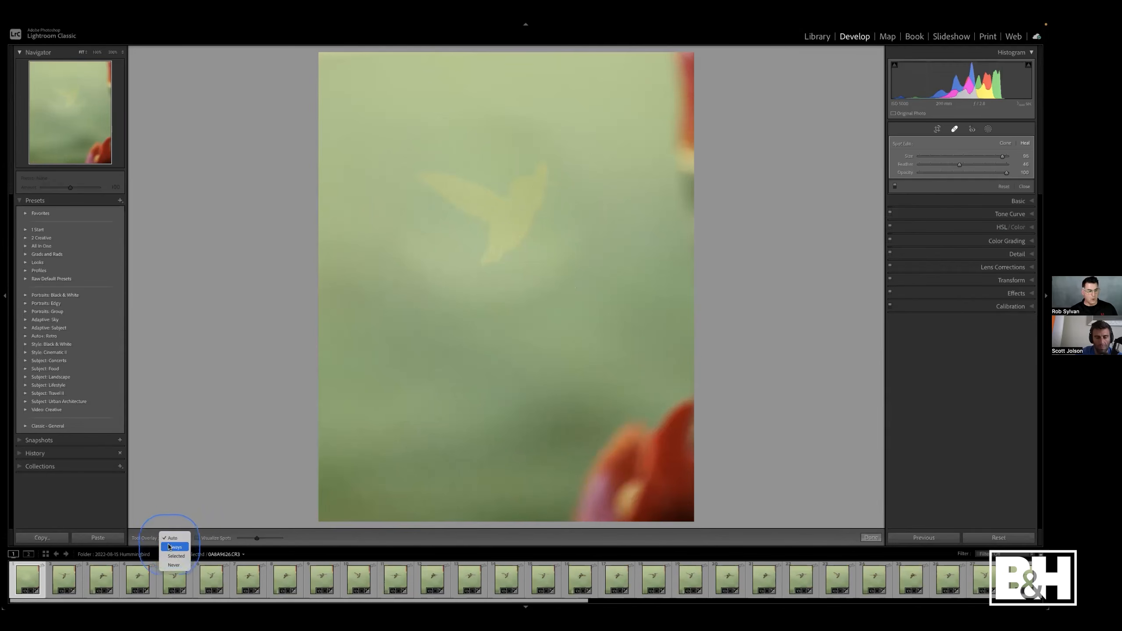
key(Return)
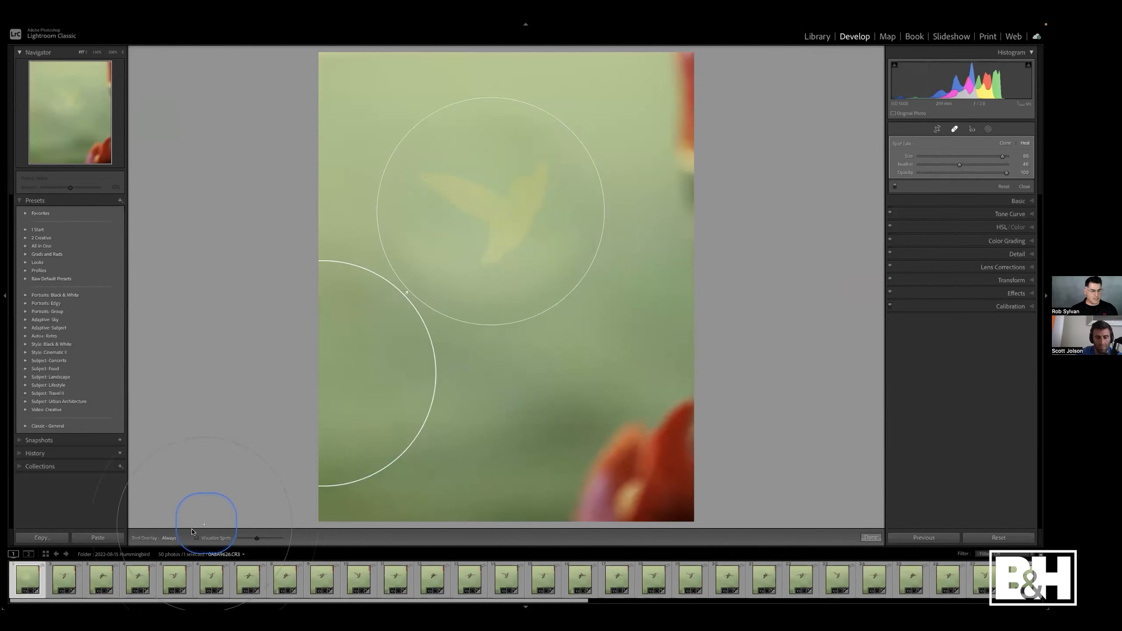
click(177, 538)
click(173, 530)
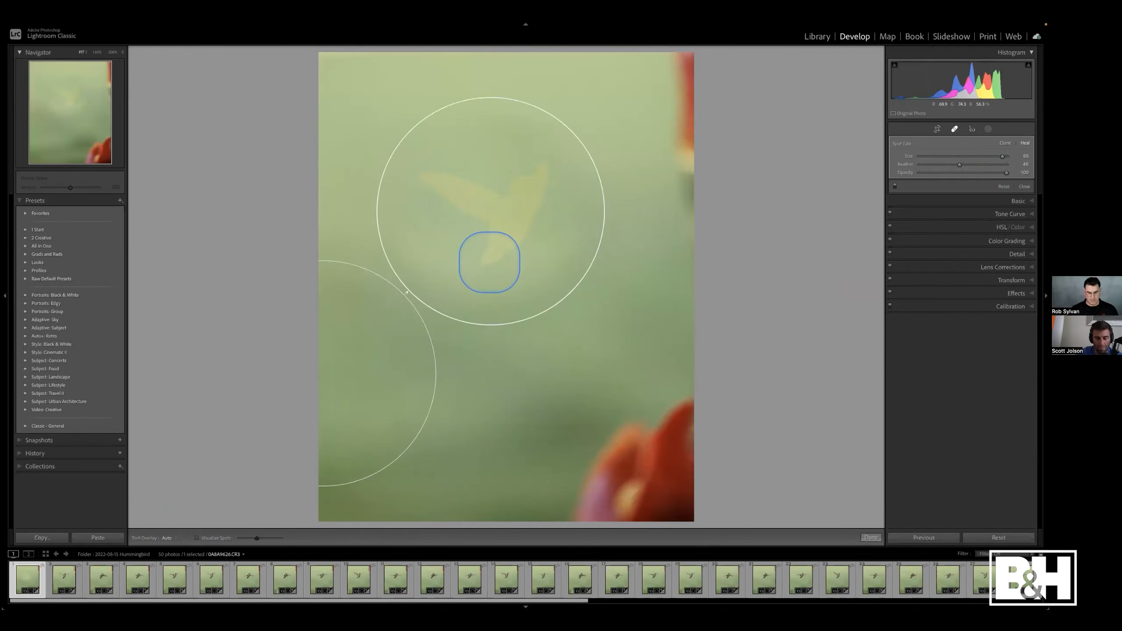
- Delete the heal spot over the hummingbird and return to the Library grid
key(Delete)
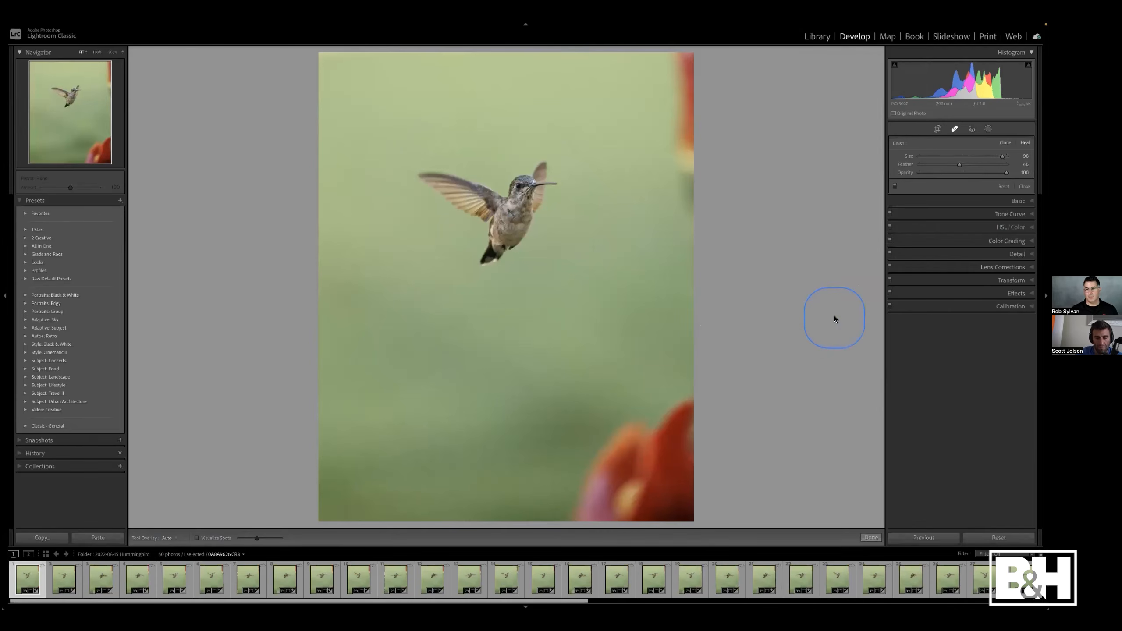
key(g)
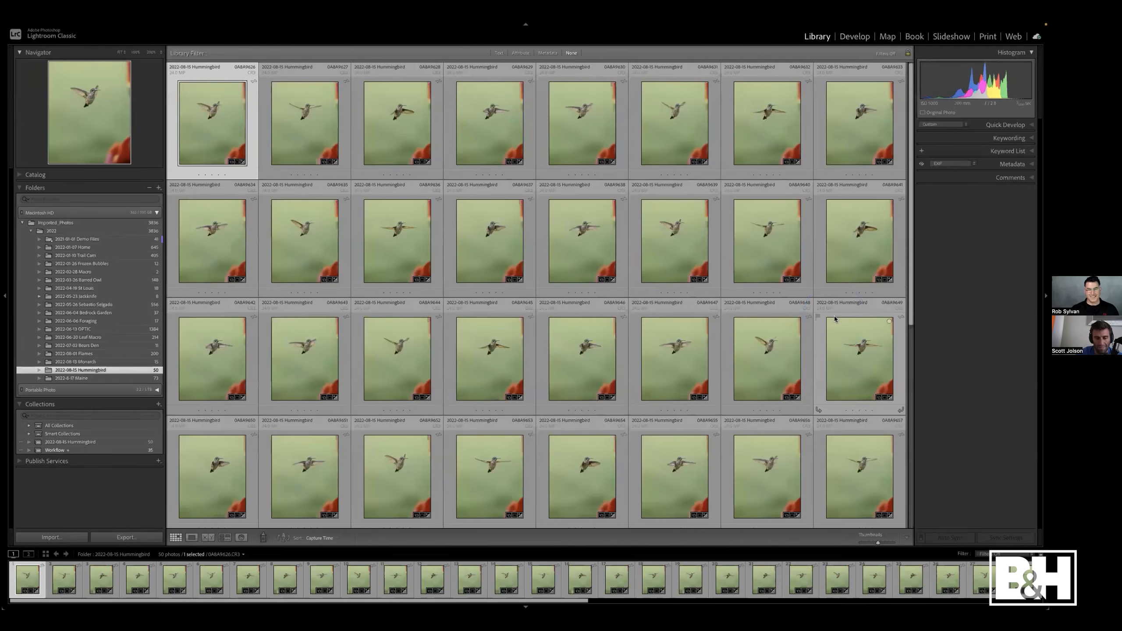